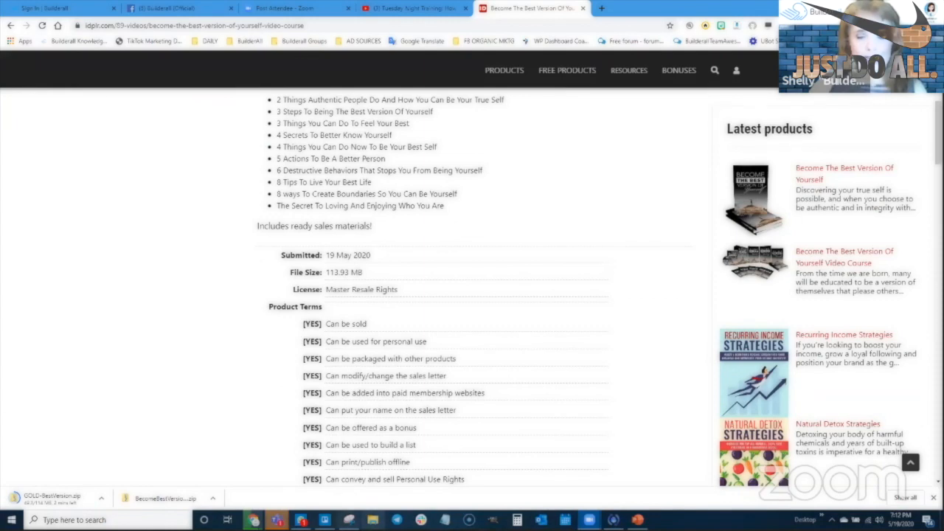
Switch to File Explorer and extract BecomeBestVersionOfYou.zip in the Downloads folder to the default destination.
left_click(373, 520)
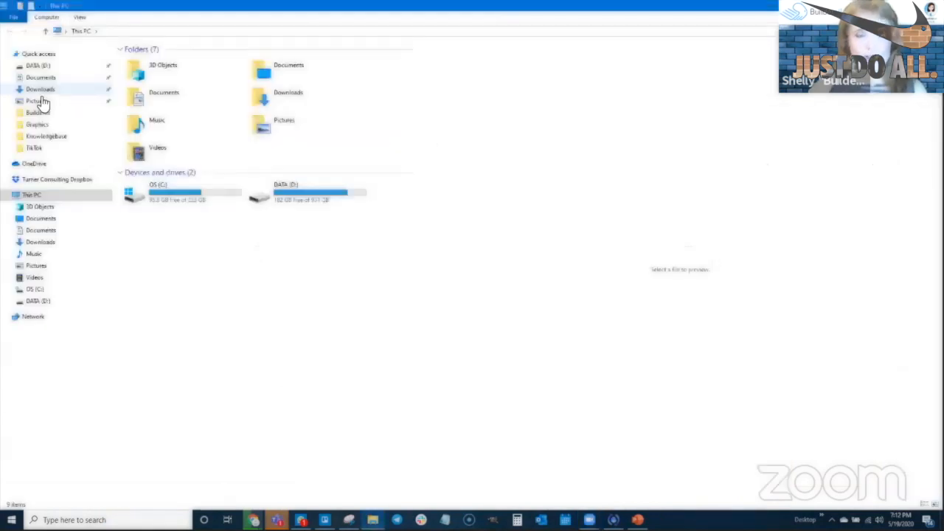
left_click(38, 89)
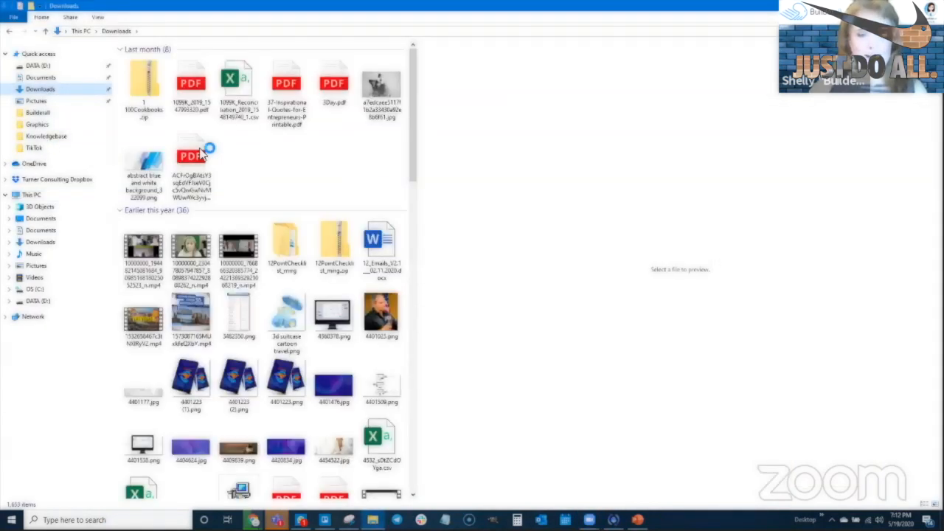
left_click(144, 83)
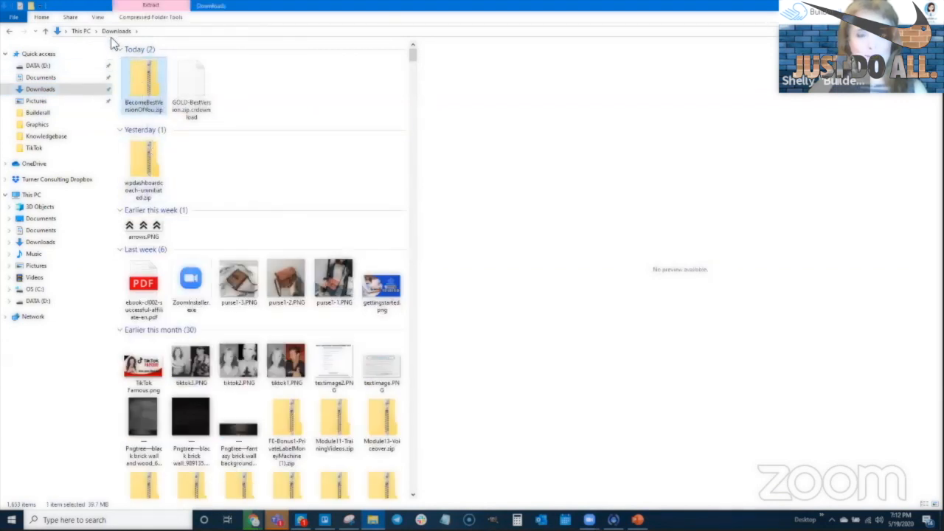
left_click(155, 18)
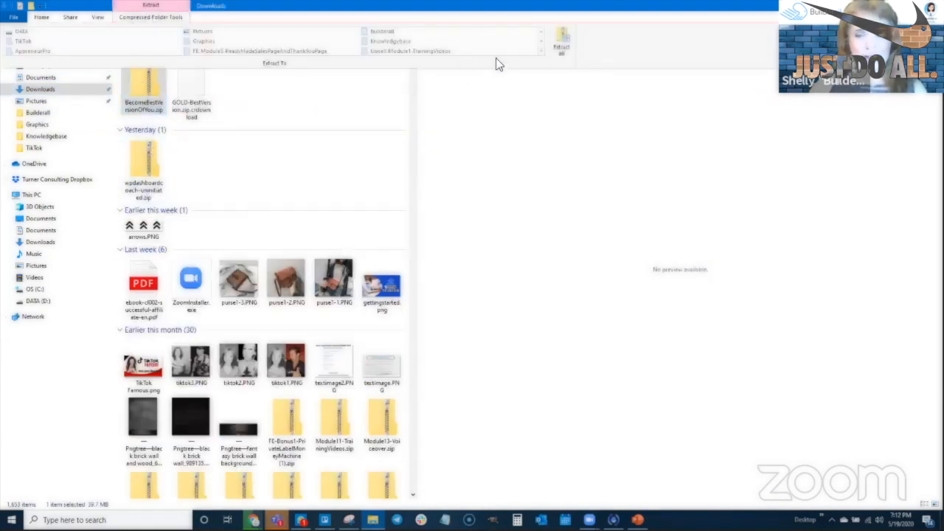
left_click(560, 49)
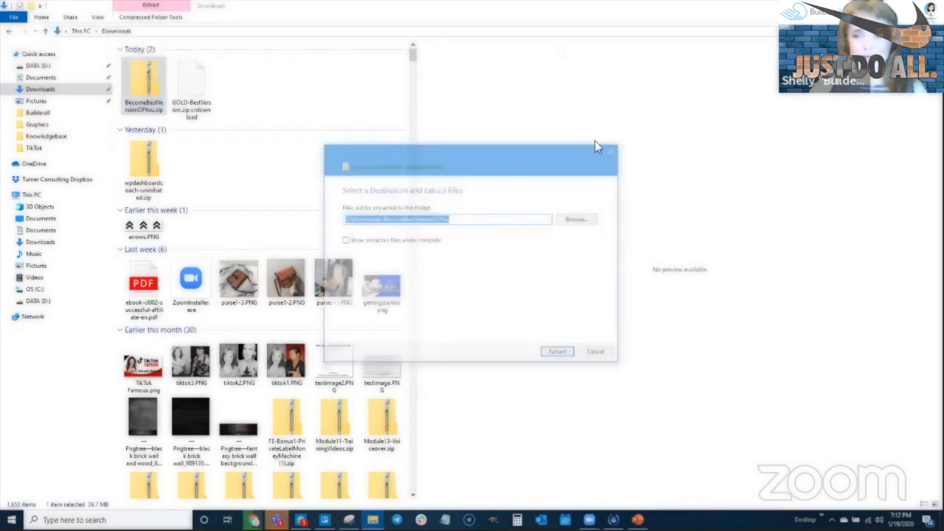
left_click(565, 354)
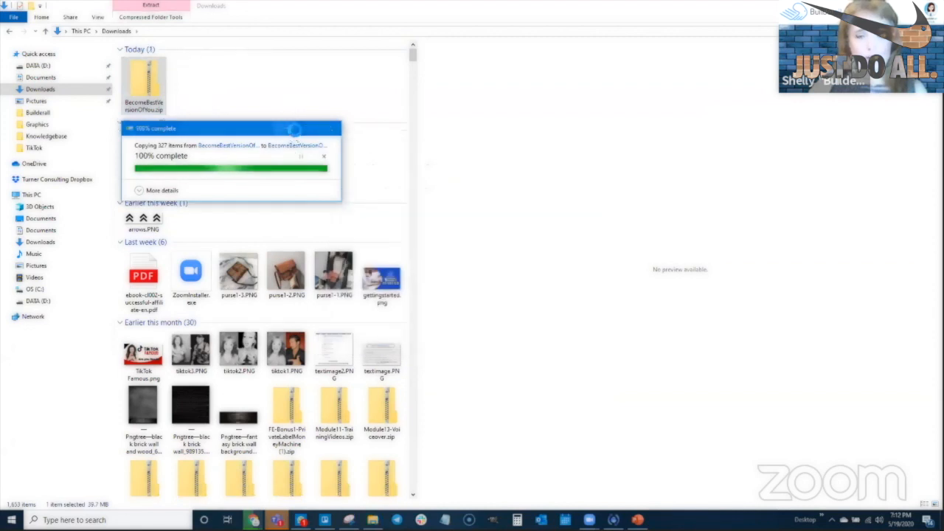
Open the extracted BecomeBestVersionOfYou folder and go to the JPG folder inside 9 - Social Media Images.
double_click(243, 82)
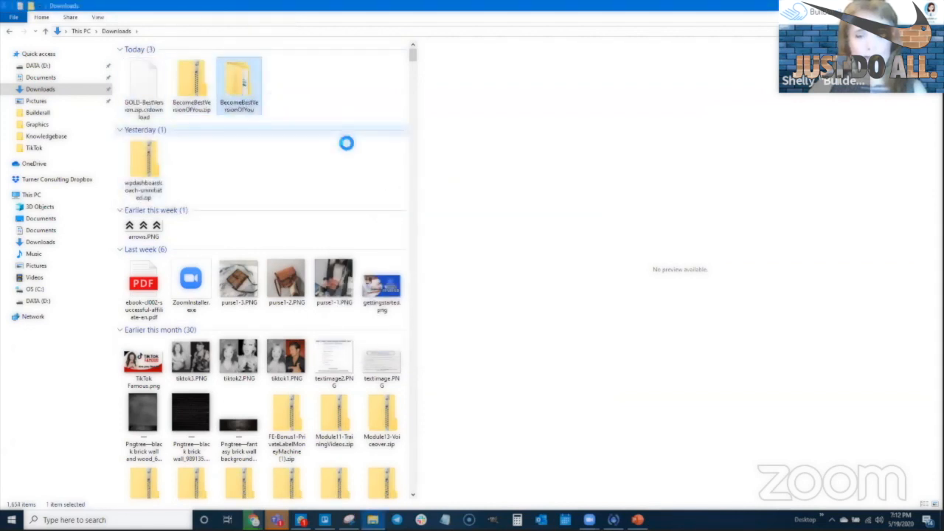
double_click(155, 73)
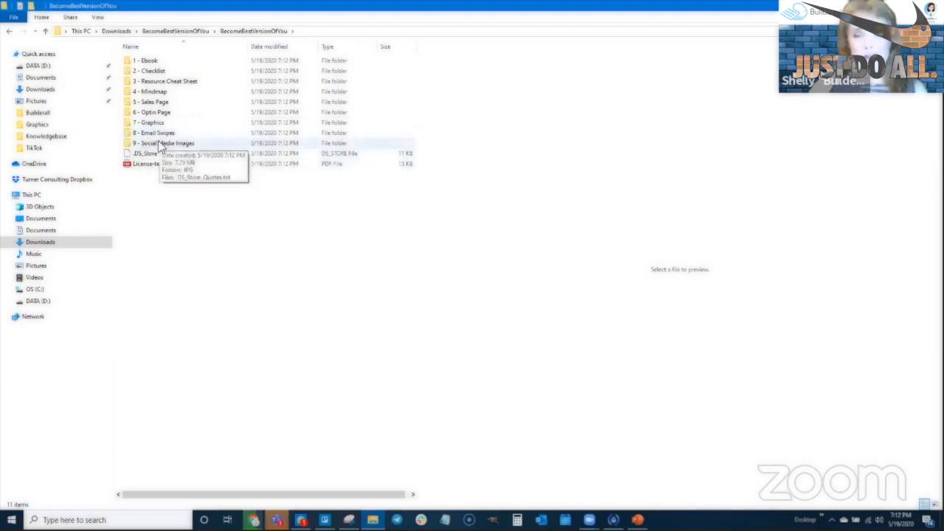
double_click(163, 144)
double_click(139, 63)
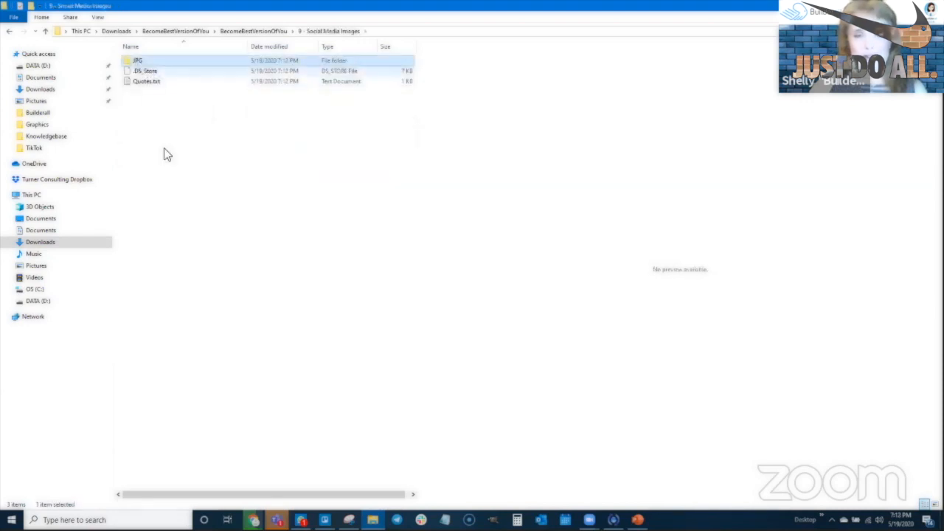
Preview the social media quote images 1.jpg through 5.jpg one after another.
left_click(152, 87)
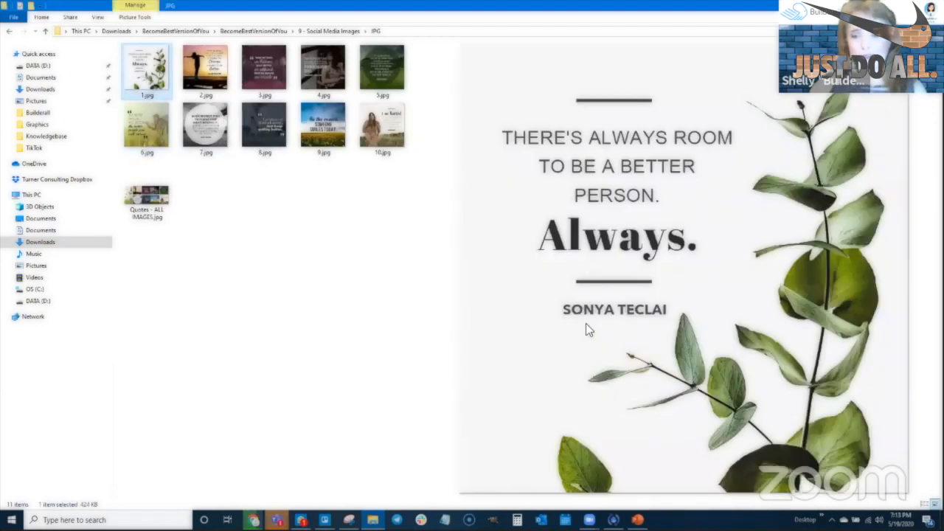
left_click(206, 70)
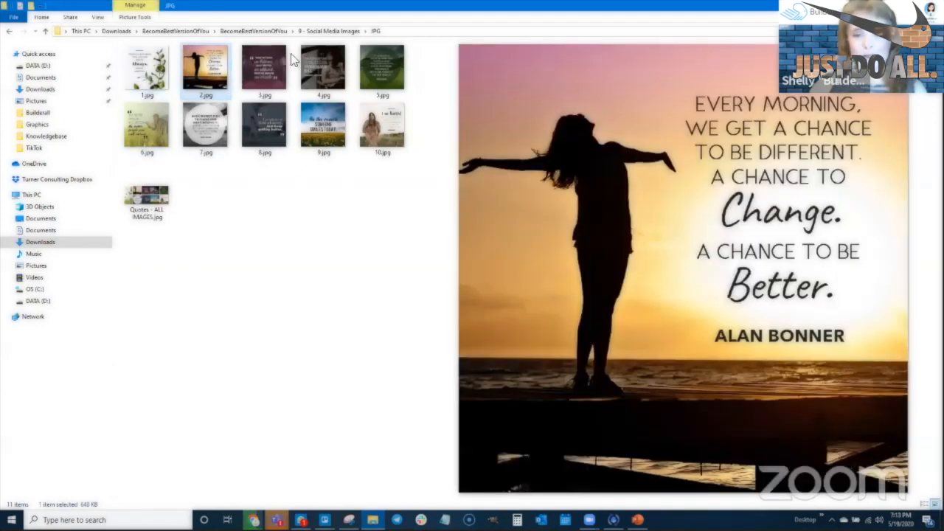
left_click(262, 78)
left_click(313, 72)
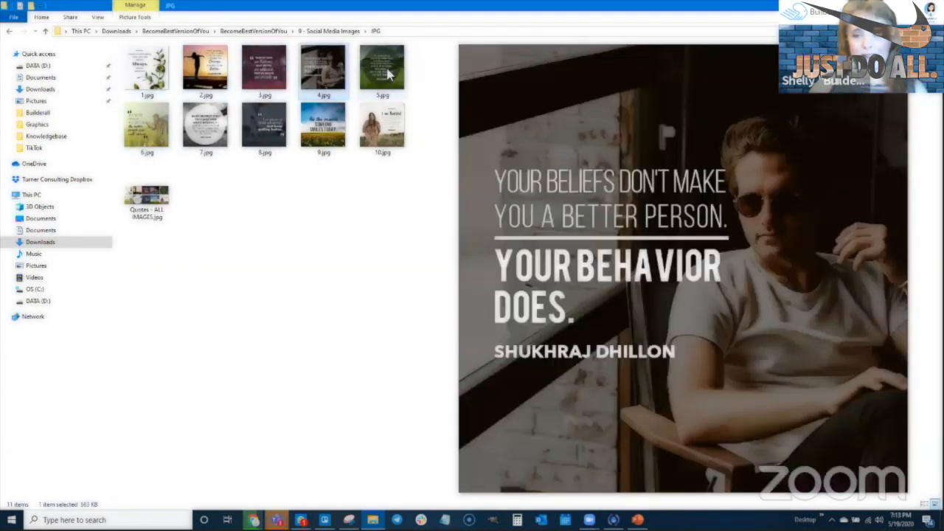
left_click(388, 74)
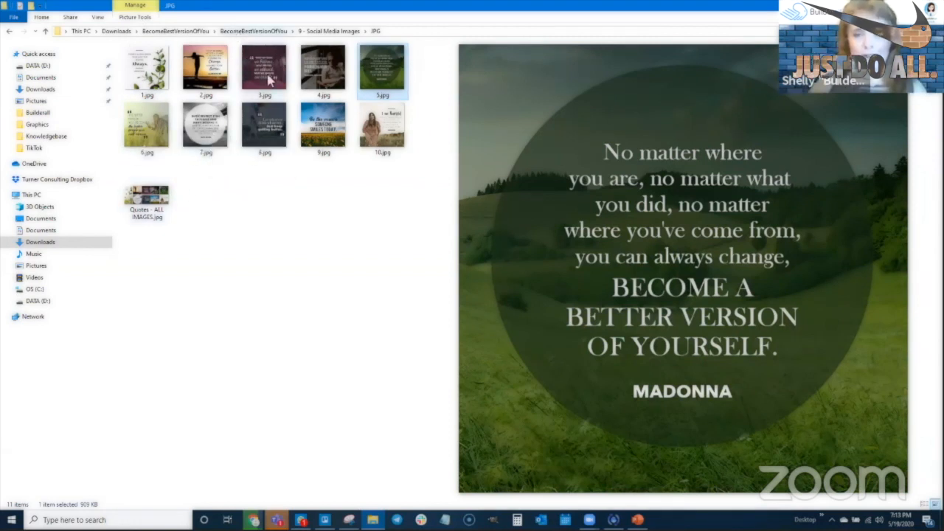
Return to the inner BecomeBestVersionOfYou folder and open Become The Best Version.pdf from the 1 - Ebook folder.
left_click(262, 33)
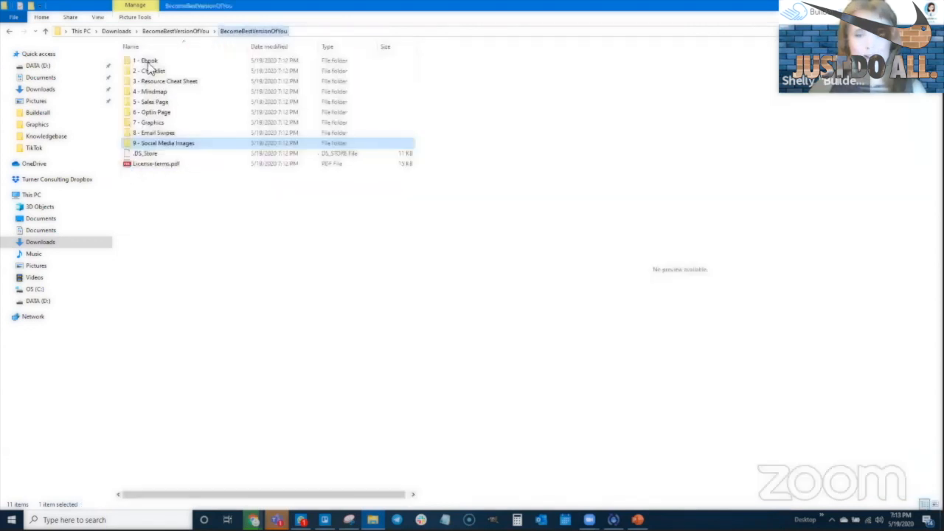
double_click(151, 60)
double_click(148, 72)
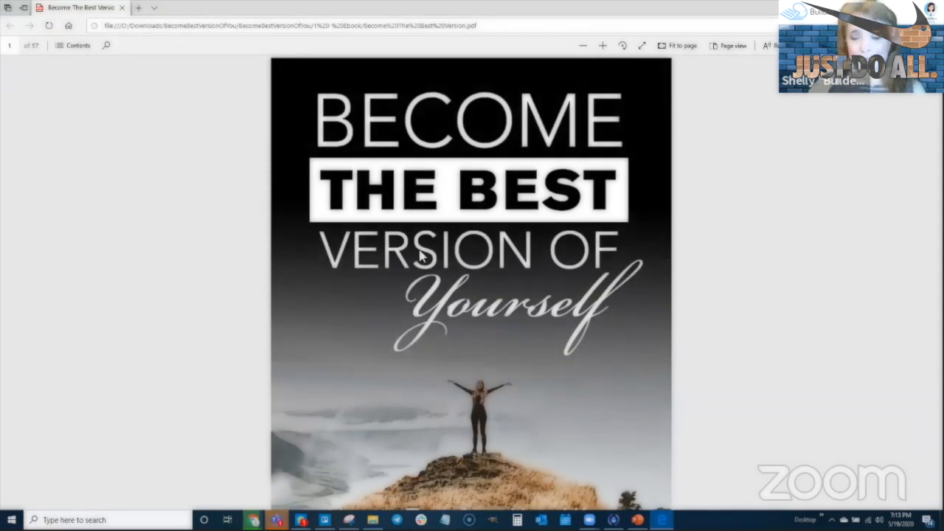
Skim the ebook from its cover and table of contents to the Chapter 3 text on triggers, and close it.
scroll(431, 387, "down", 6)
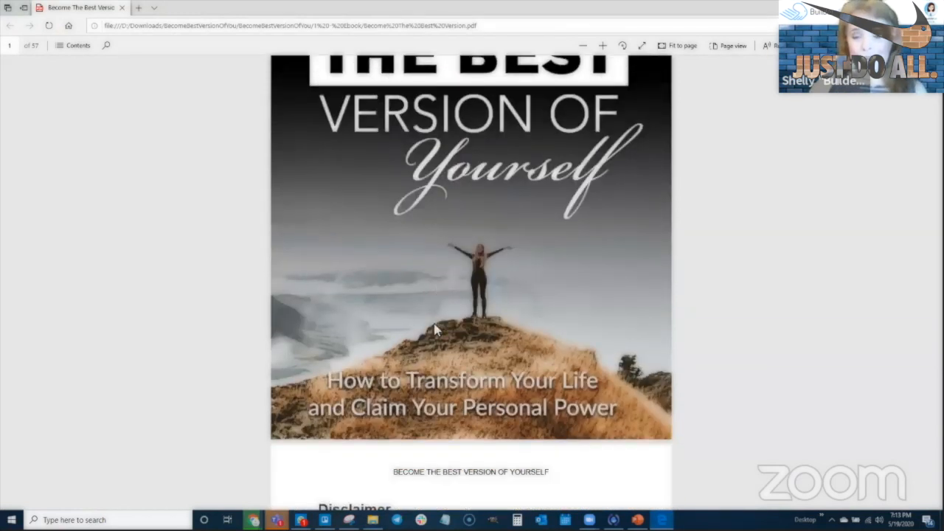
scroll(431, 387, "down", 10)
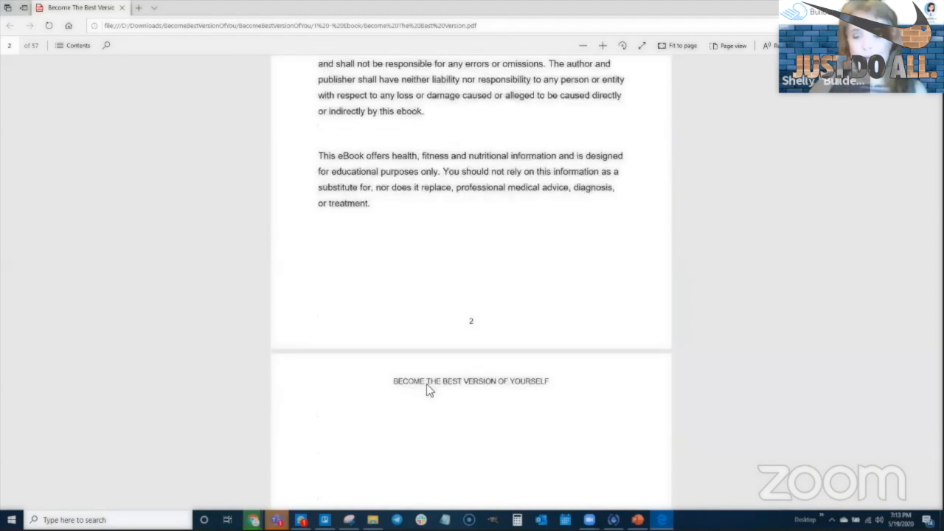
scroll(428, 385, "down", 10)
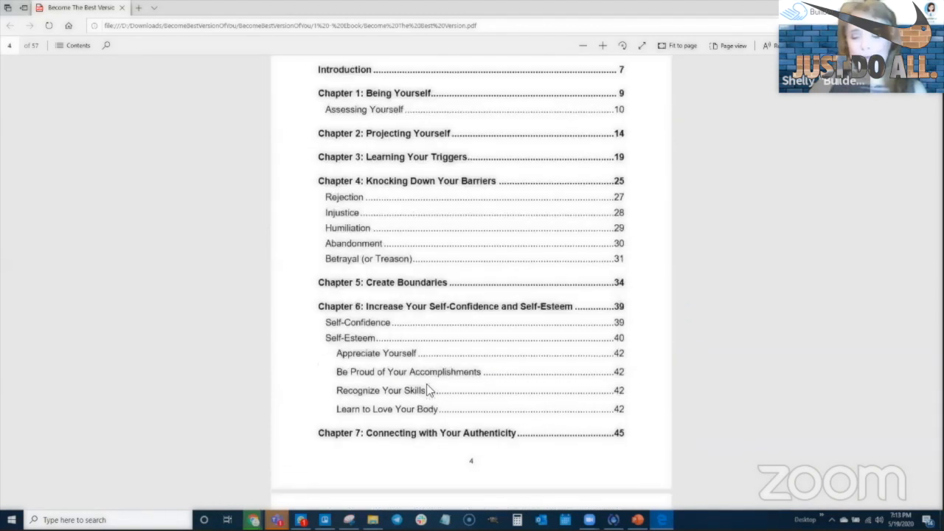
scroll(430, 387, "down", 10)
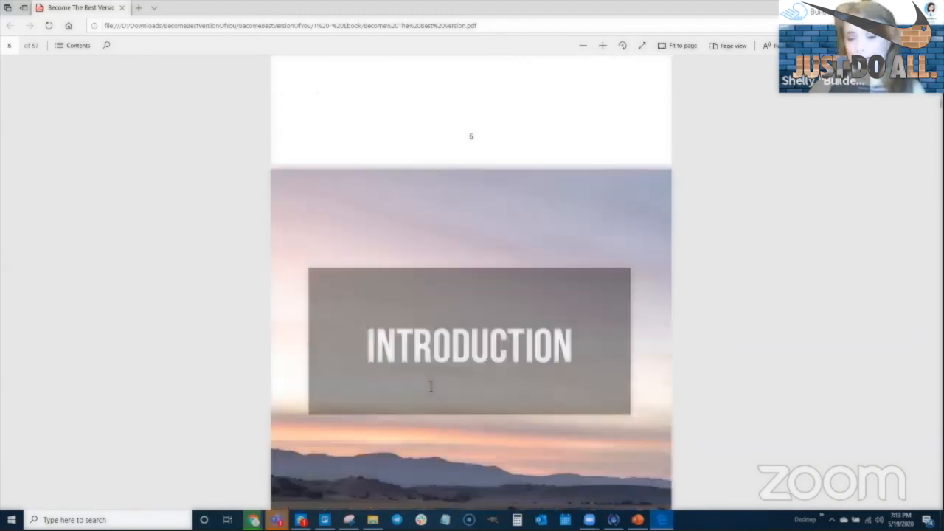
scroll(430, 389, "down", 10)
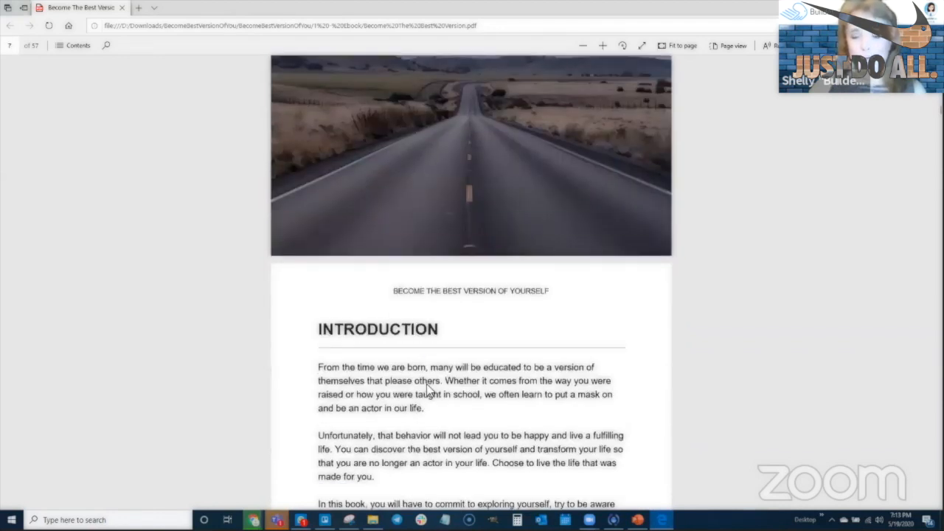
scroll(428, 390, "down", 10)
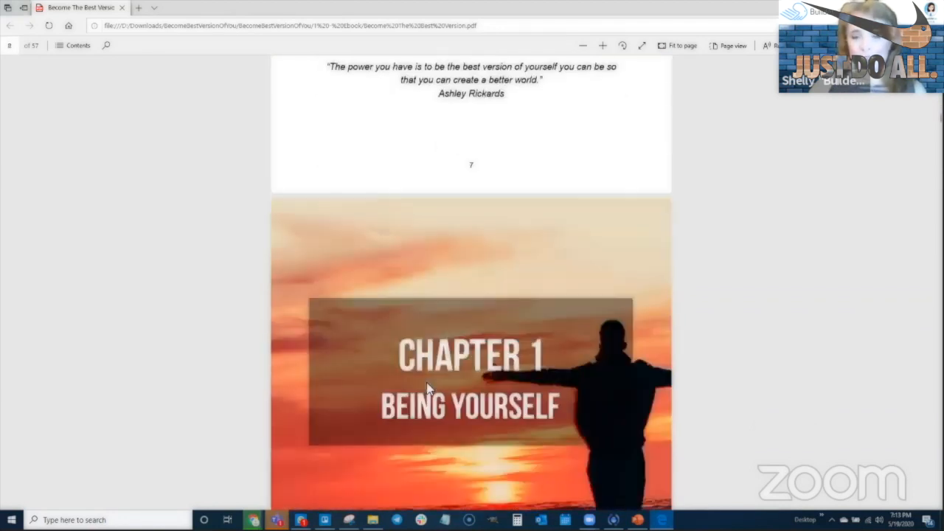
scroll(441, 416, "down", 15)
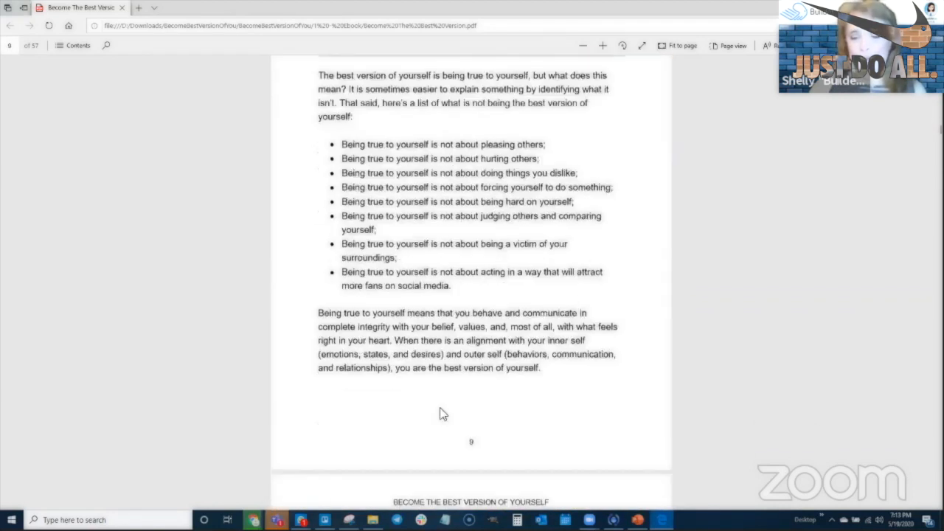
scroll(441, 414, "down", 10)
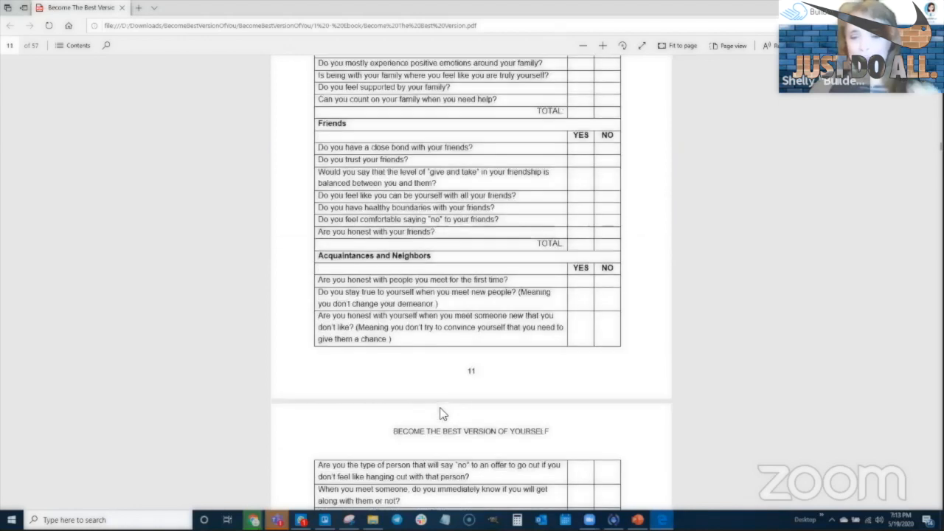
scroll(440, 414, "down", 15)
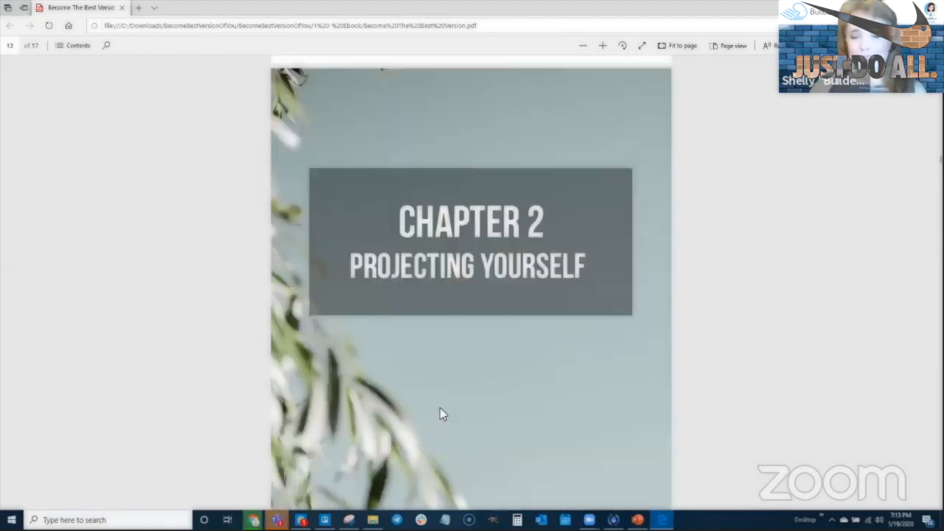
scroll(441, 415, "down", 3)
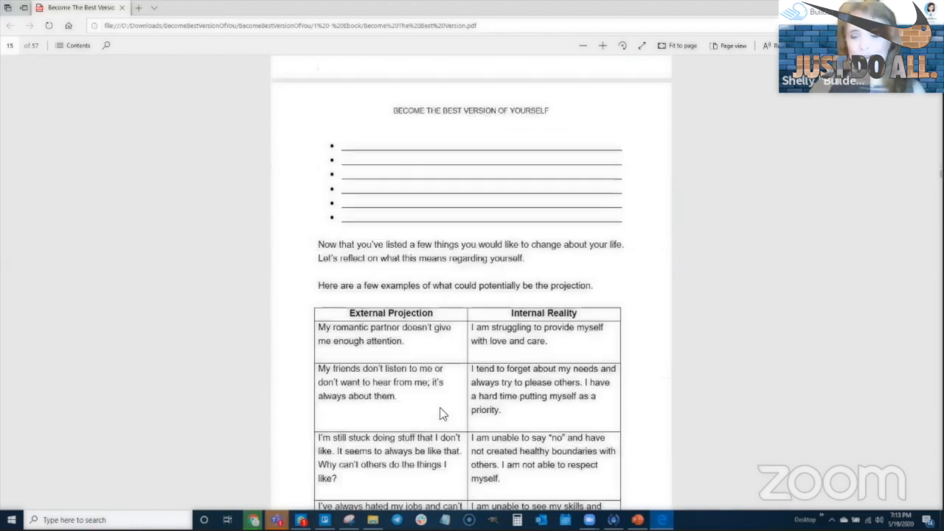
scroll(440, 413, "down", 8)
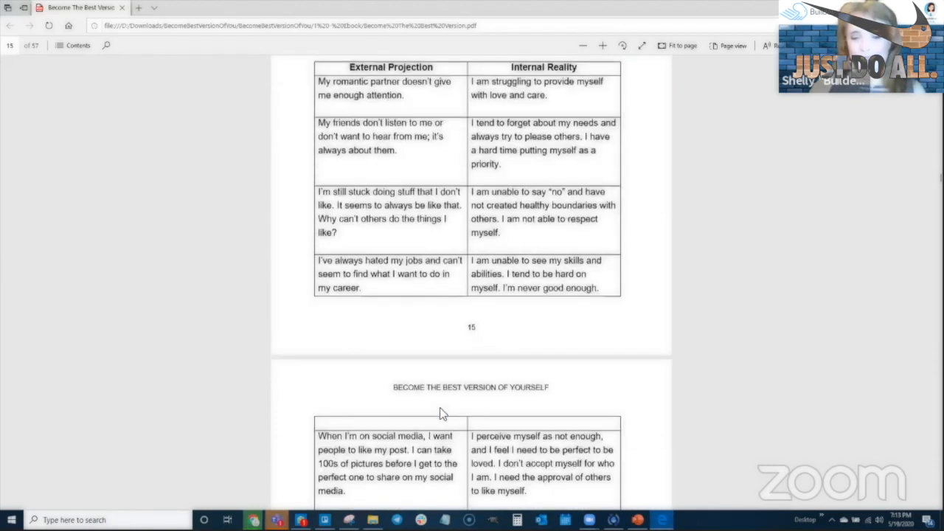
scroll(439, 414, "down", 13)
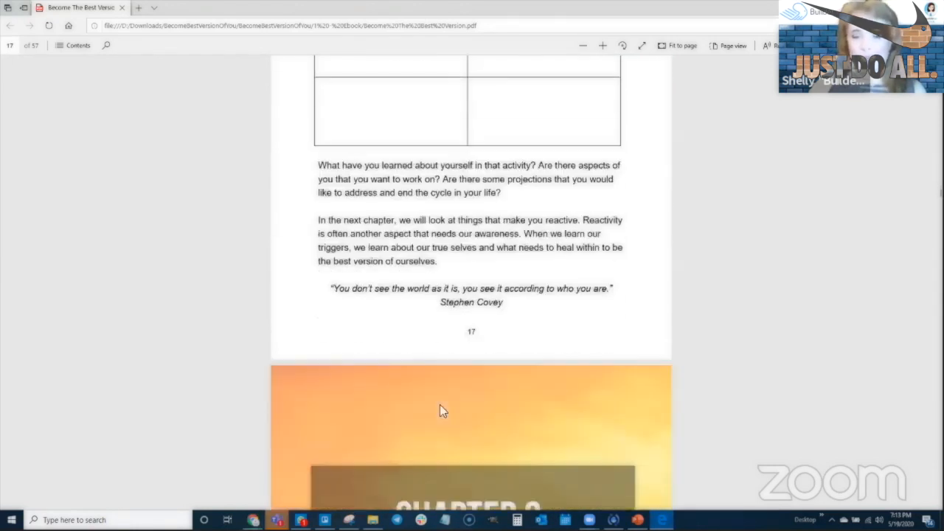
scroll(437, 424, "down", 2)
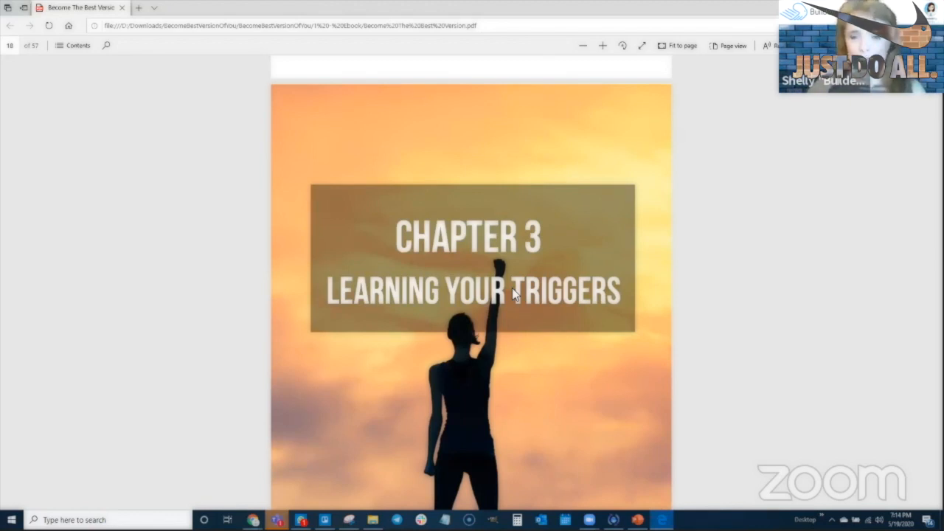
scroll(306, 333, "up", 5)
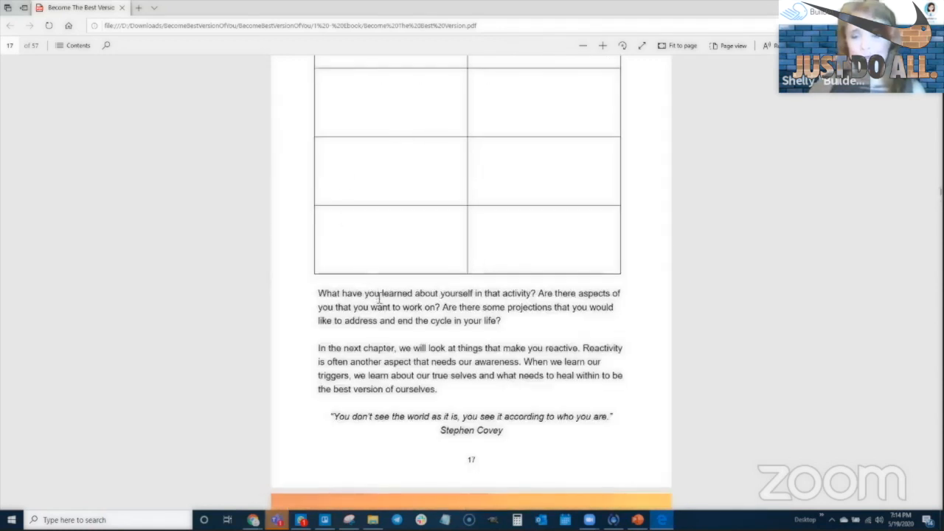
scroll(406, 351, "down", 6)
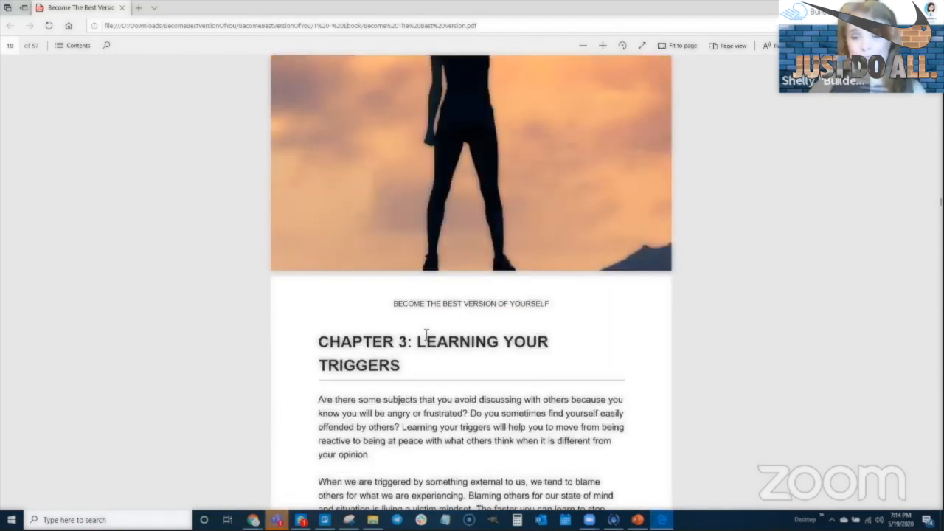
scroll(426, 334, "down", 6)
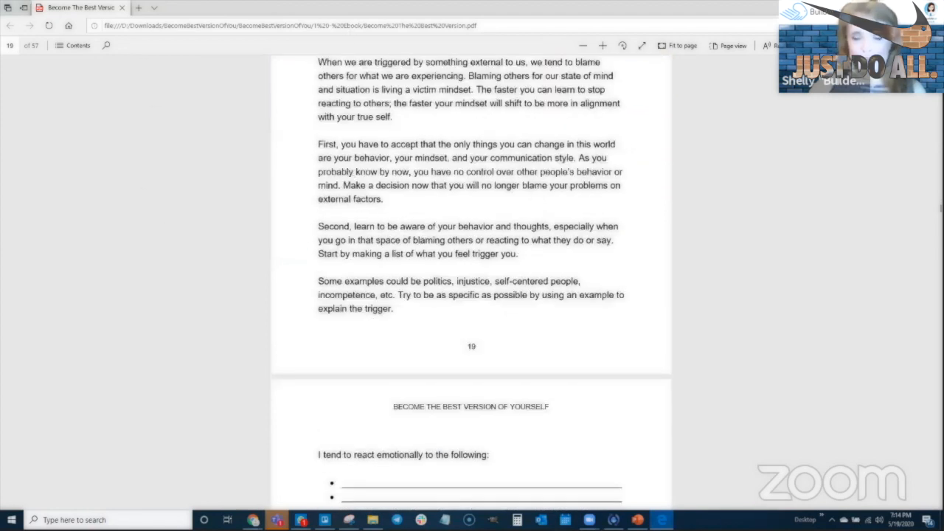
left_click(930, 7)
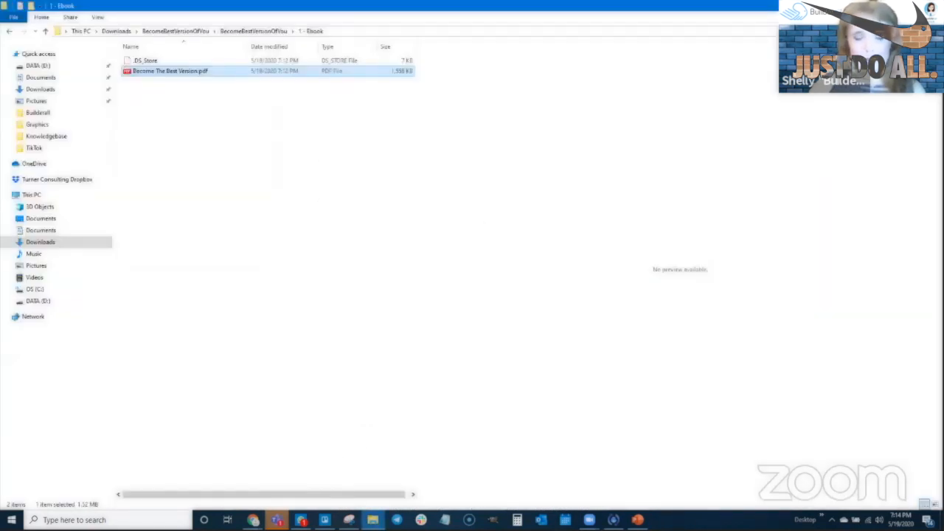
Extract GOLD-BestVersion.zip in the Downloads folder and open the inner GOLD-BestVersion folder.
left_click(116, 31)
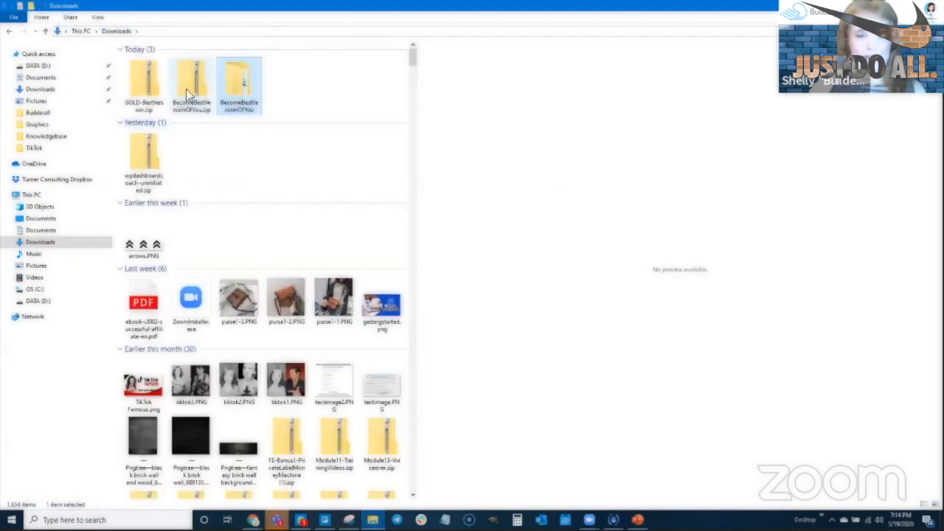
left_click(138, 86)
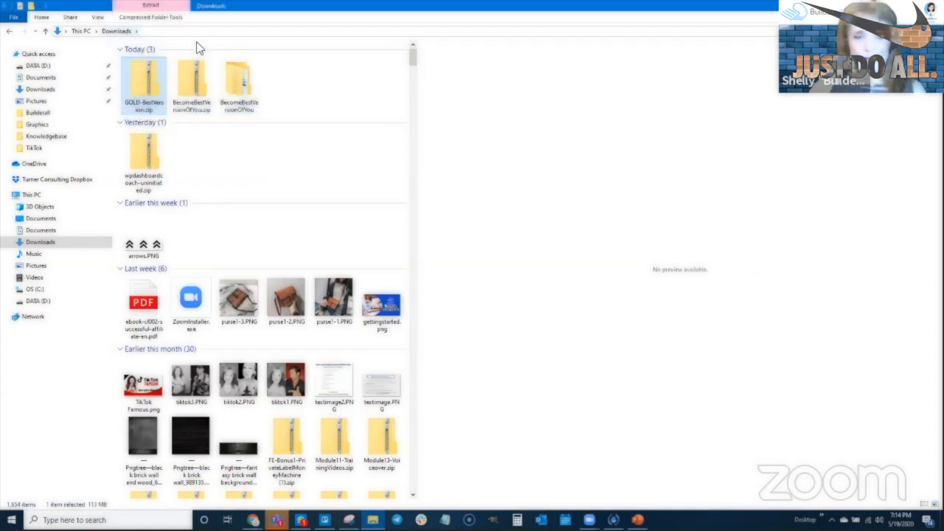
left_click(150, 5)
left_click(558, 46)
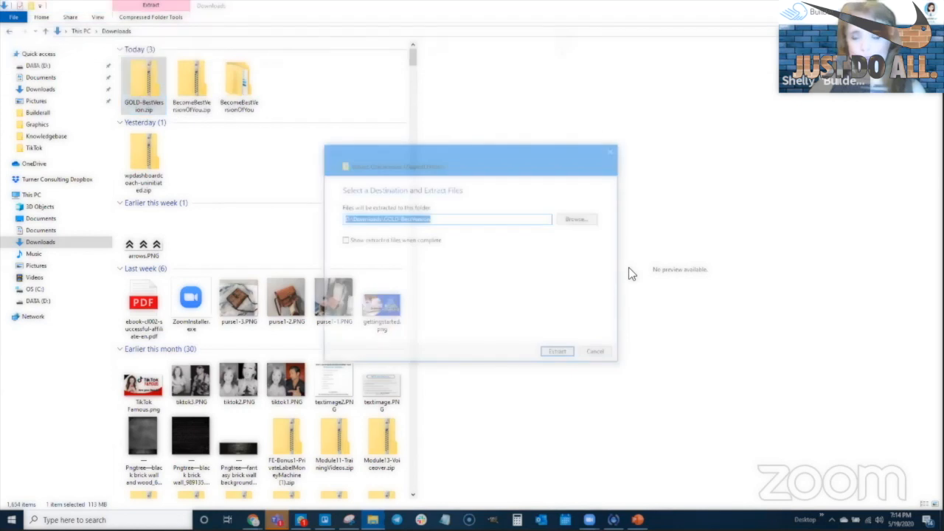
left_click(559, 355)
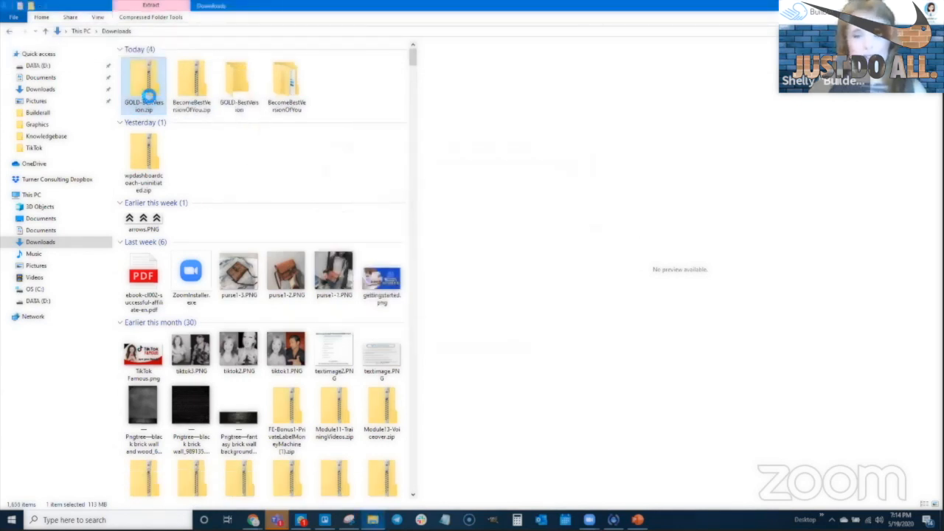
double_click(240, 90)
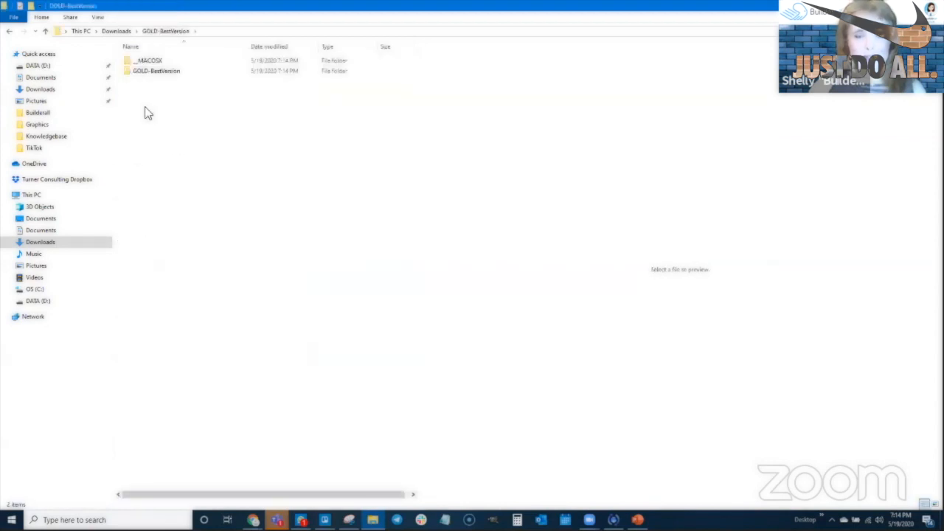
double_click(151, 71)
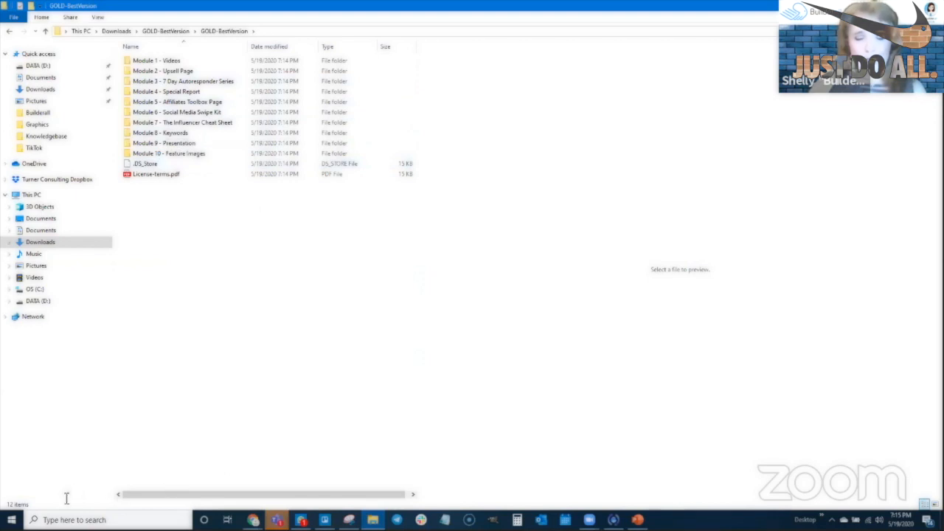
Create a blank Word document and place its restored window beside the module folder list.
key("super")
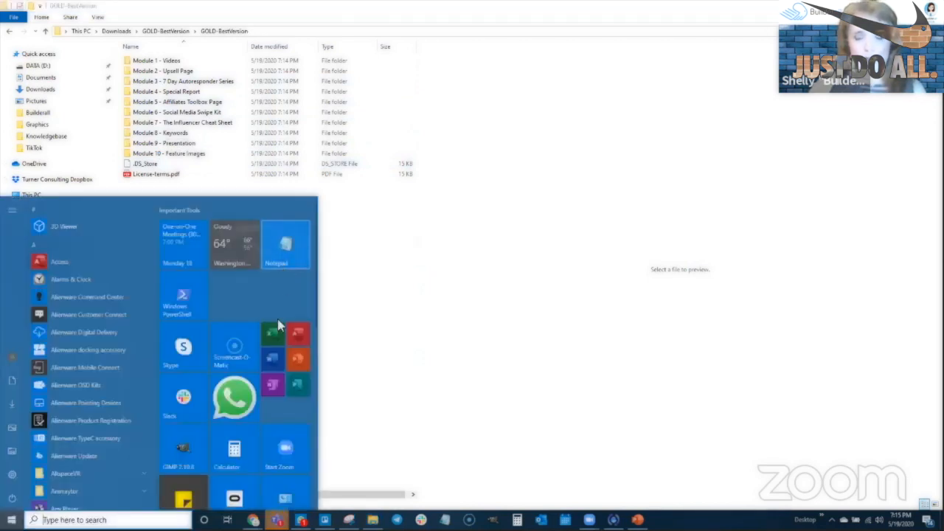
left_click(273, 360)
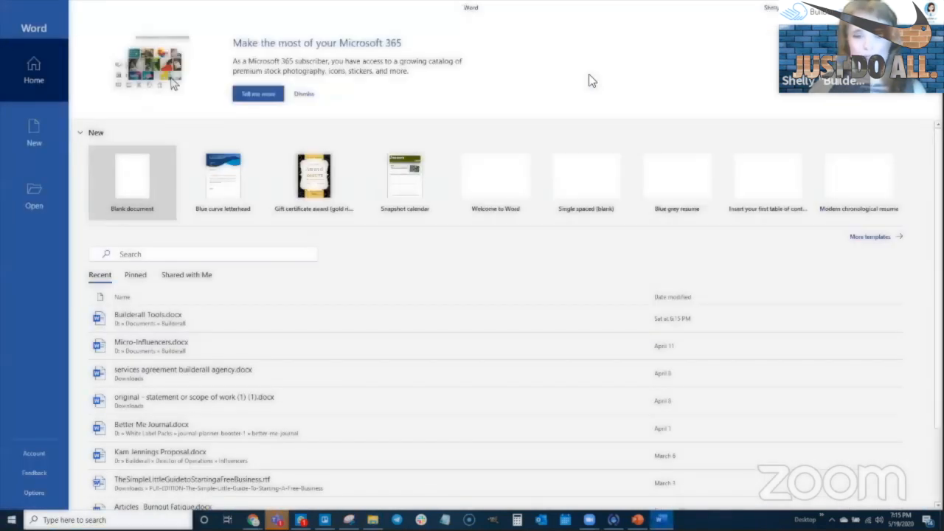
key("Return")
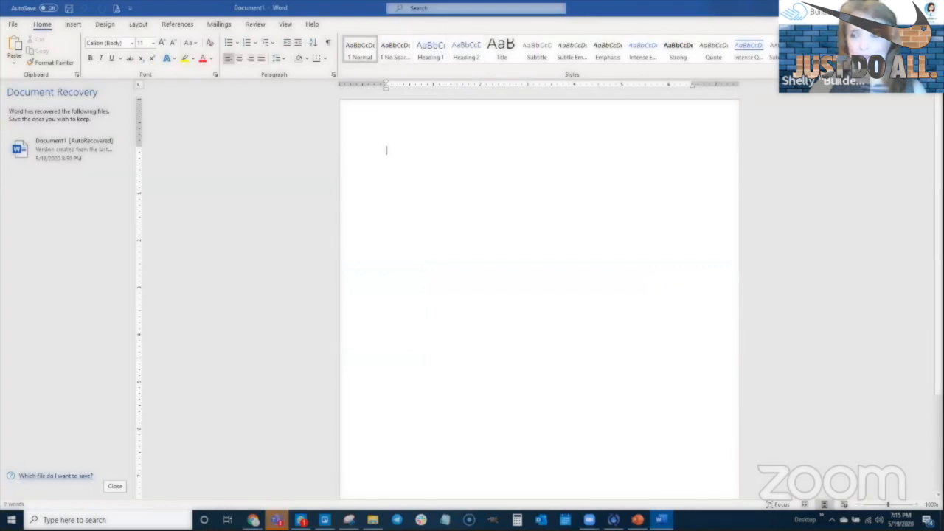
left_click(910, 8)
left_click_drag(404, 57, 424, 69)
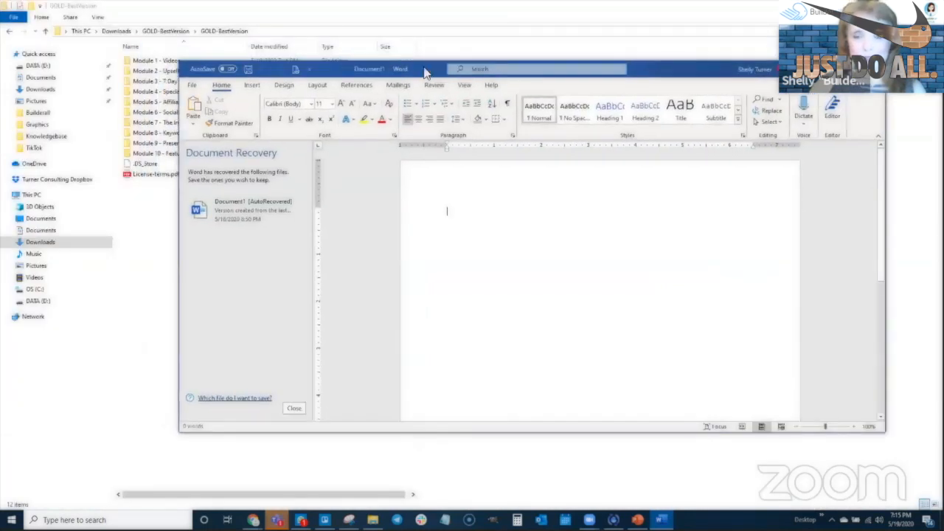
left_click_drag(590, 74, 768, 45)
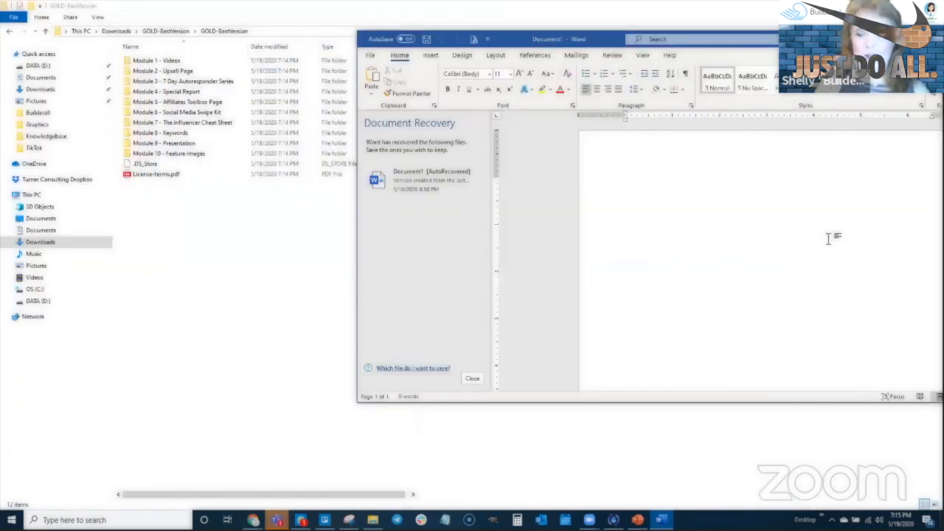
Write a funnel outline headed "In my funnel:" with separate lines for Lead magnet, Front End Product, Upsell, Downsell and Thank you page.
type("In my fun")
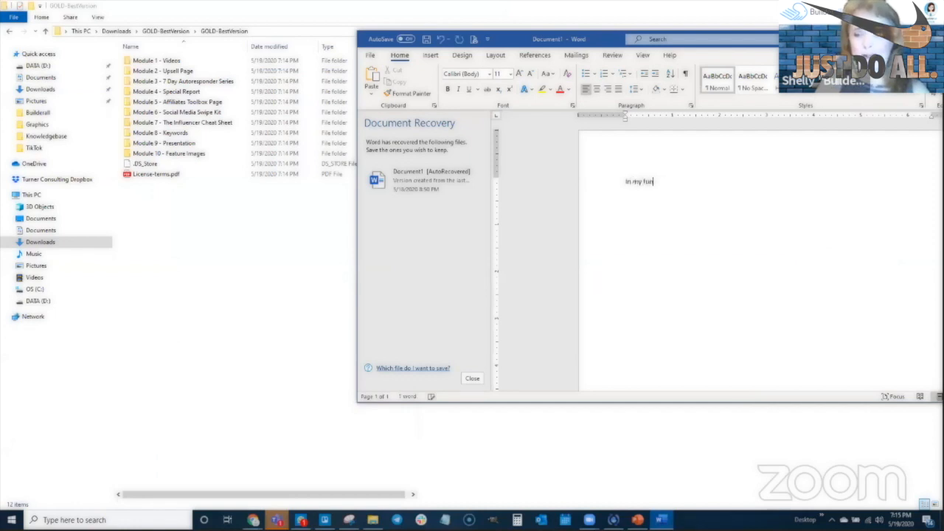
type("nel:  ")
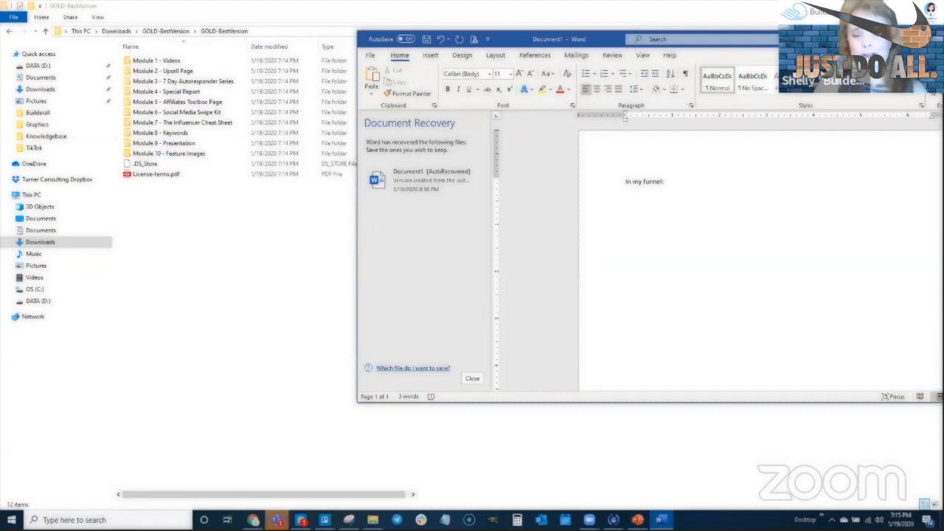
type("Lead magnet  ")
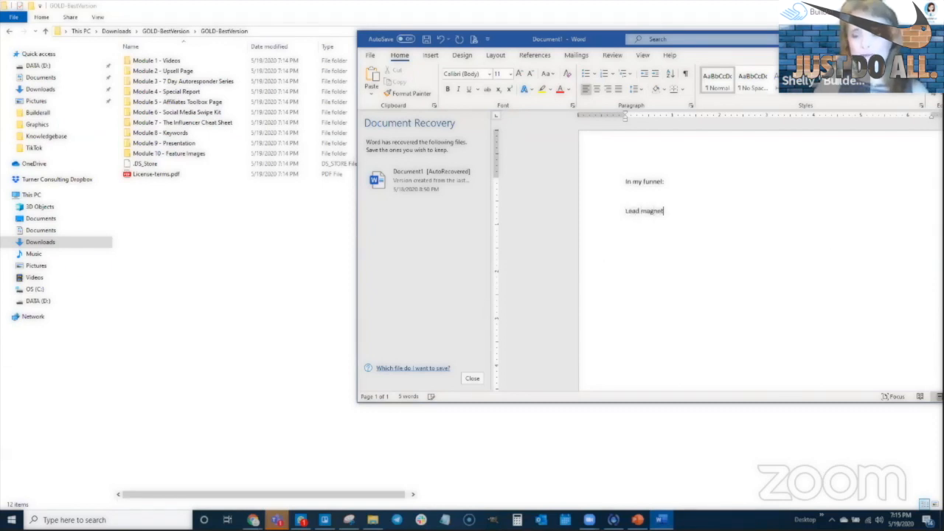
type("Fro")
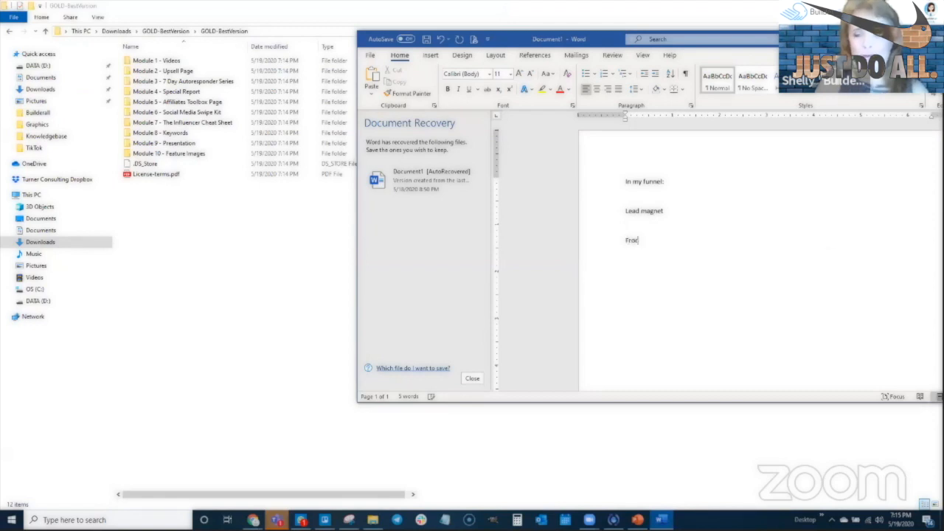
type("nt End")
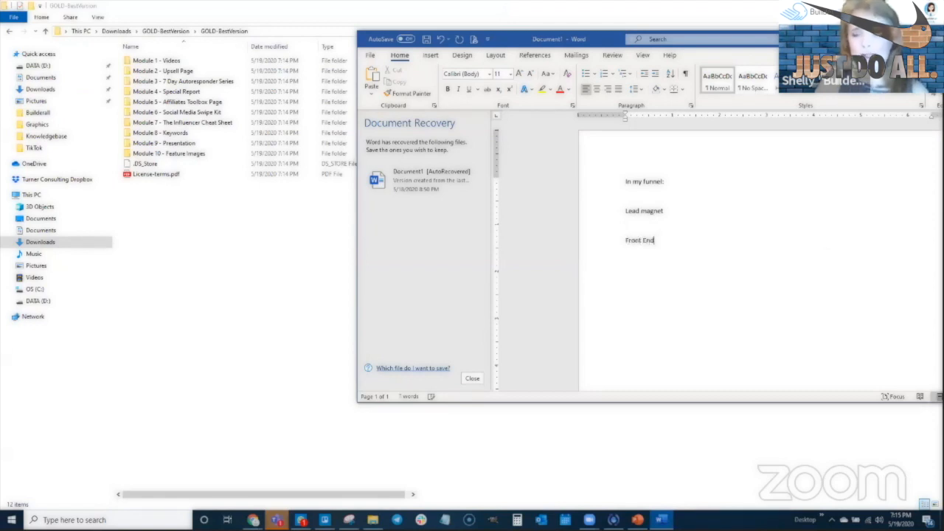
type(" Product")
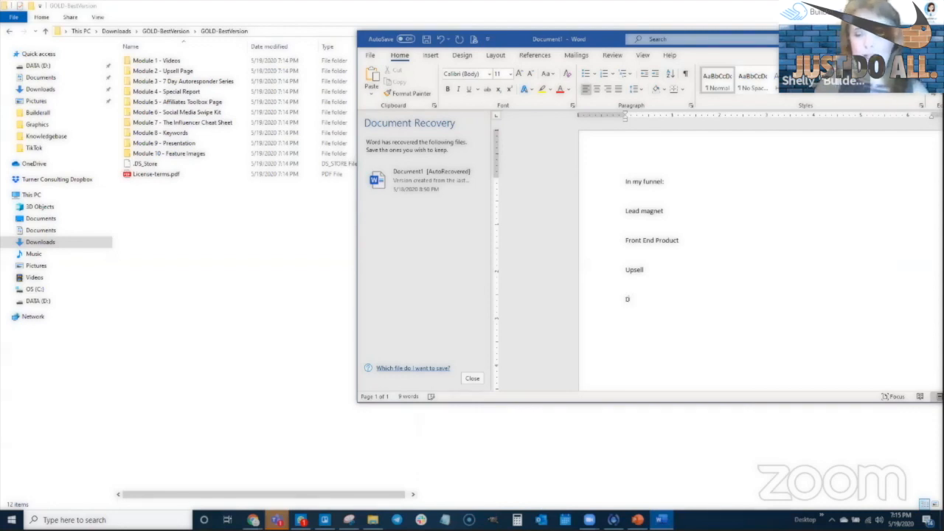
type("sell")
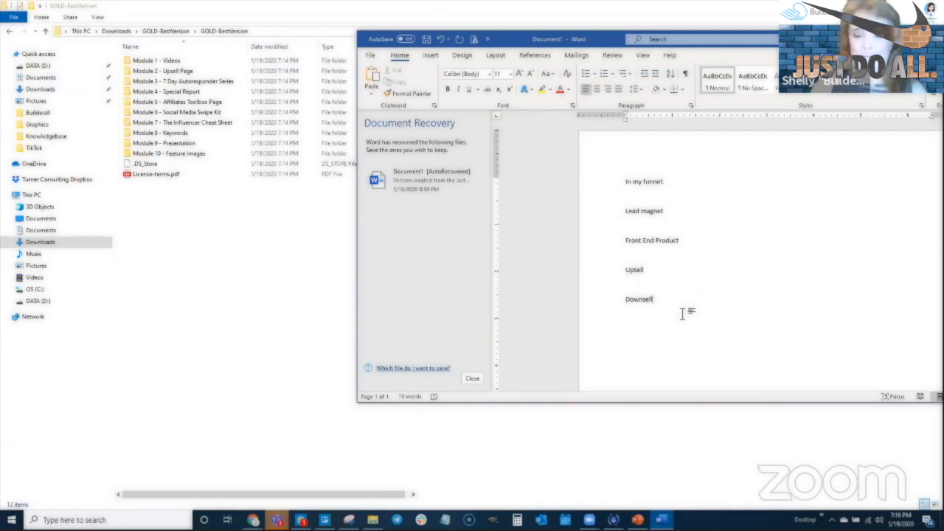
key("Return")
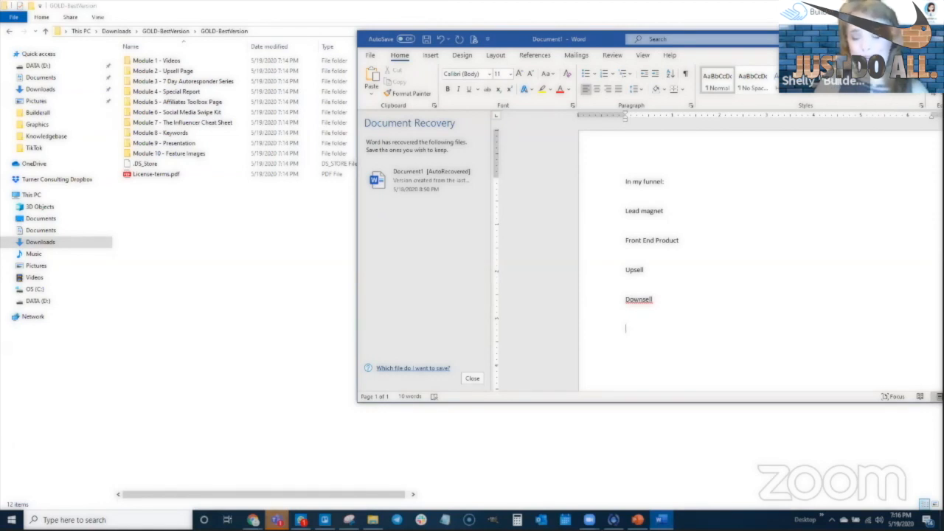
type("Thank you page")
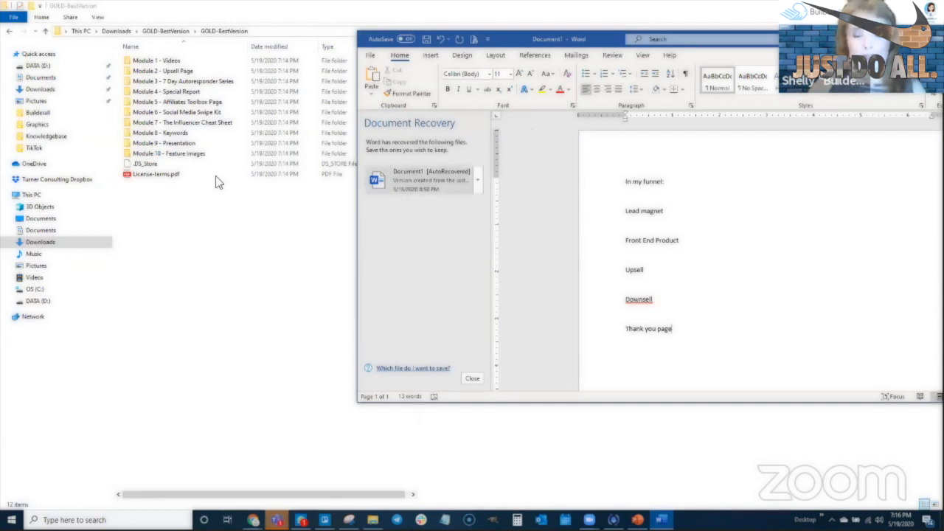
Open the Module 4 - Special Report folder, widen its Name column and open The 5-Minute Guide To Be Your Best Self PDF.
double_click(184, 91)
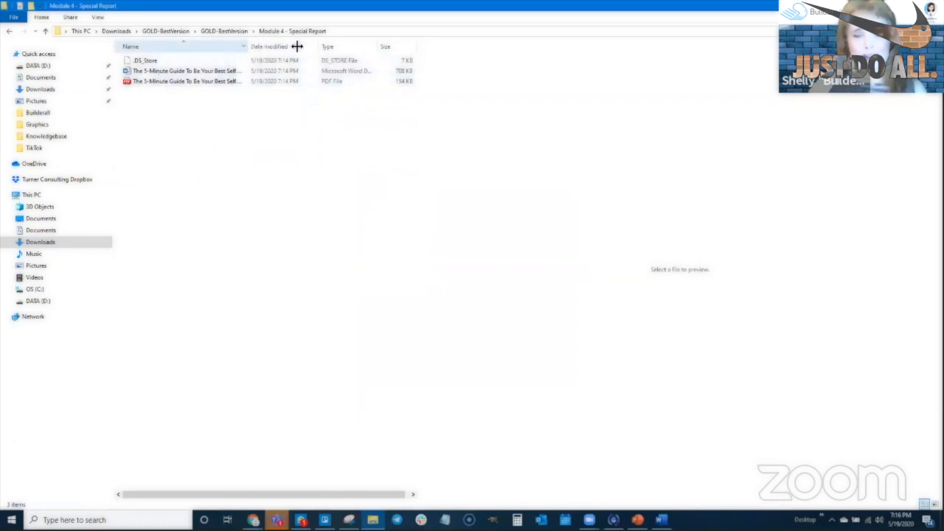
left_click_drag(246, 45, 296, 46)
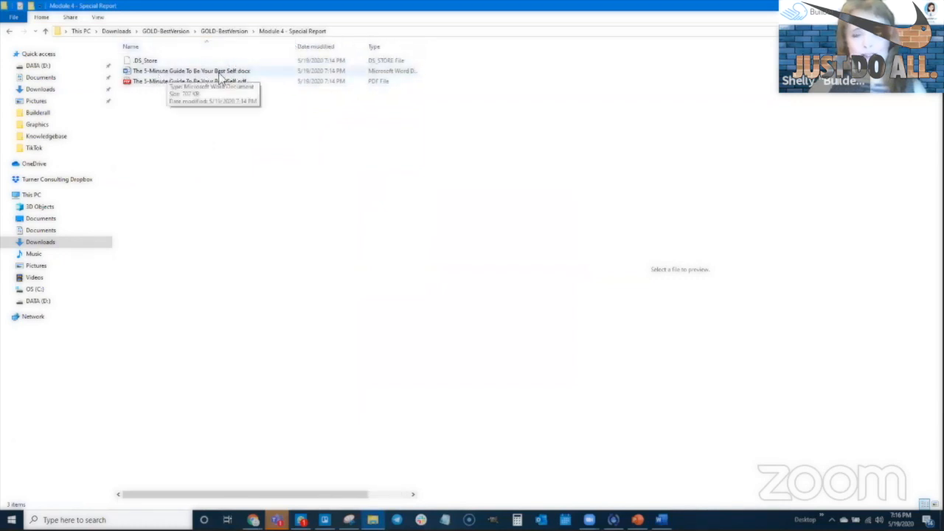
double_click(162, 82)
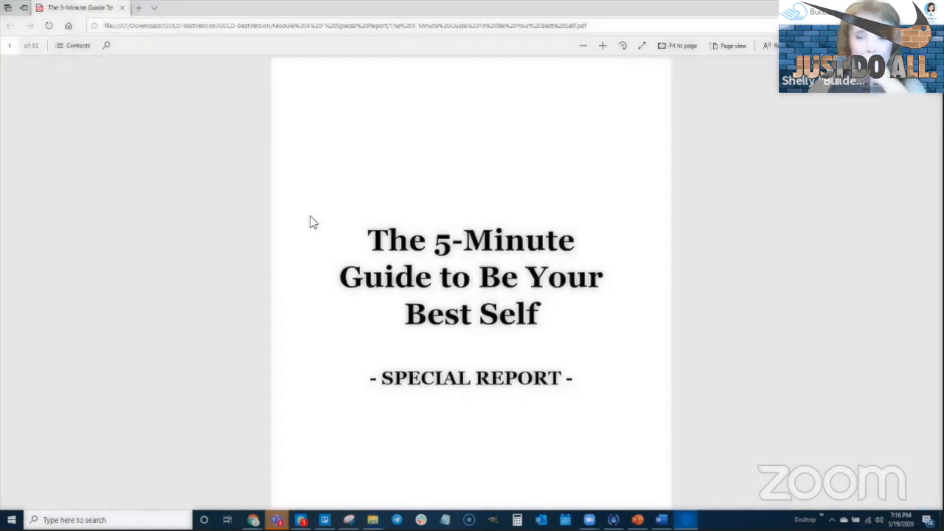
Skim the special report from its cover to the External Projection and Internal Reality exercise tables.
scroll(386, 293, "down", 2)
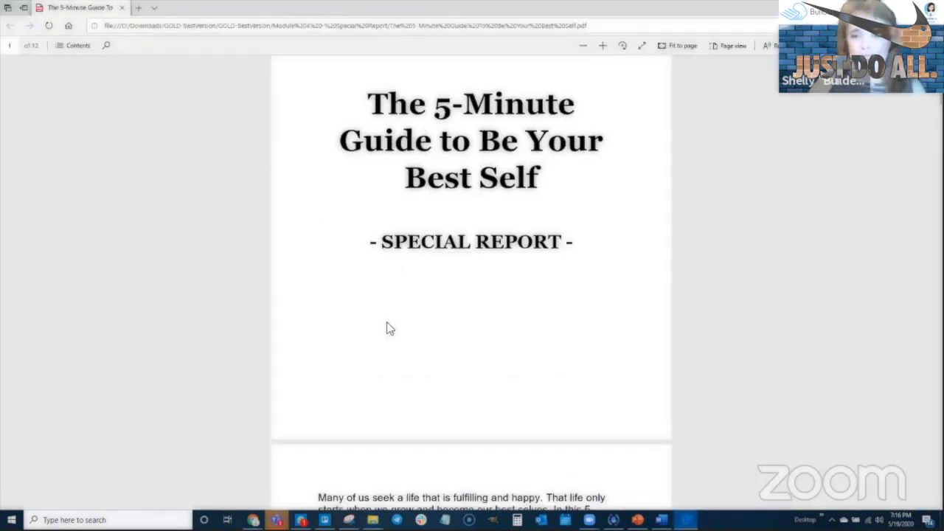
scroll(390, 328, "down", 7)
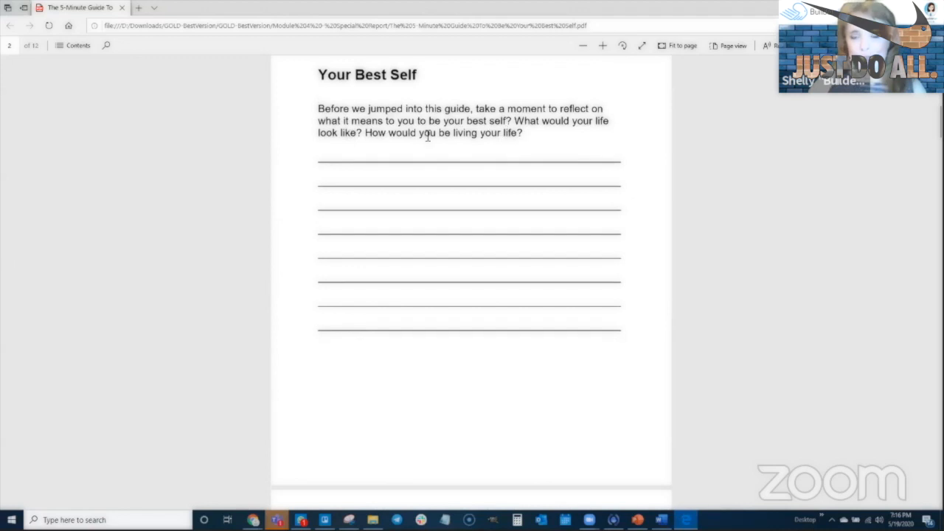
scroll(404, 340, "down", 6)
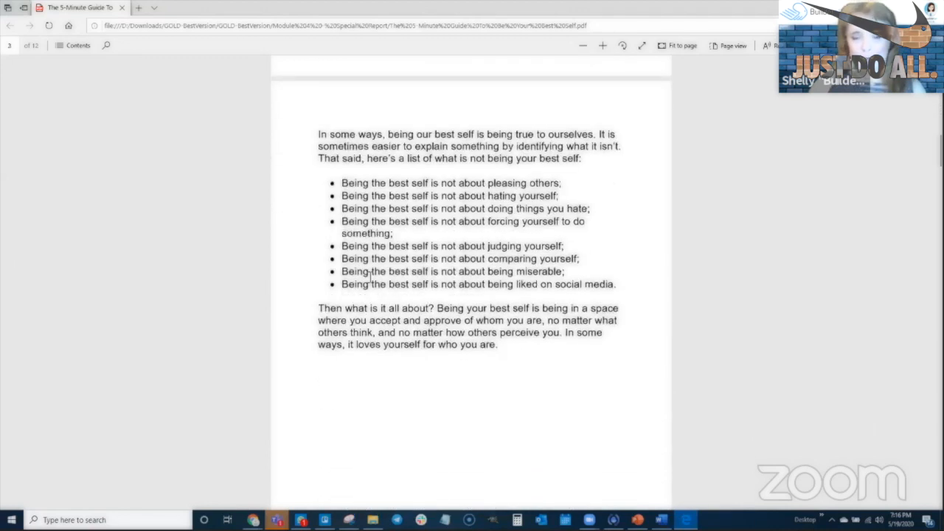
scroll(363, 354, "down", 9)
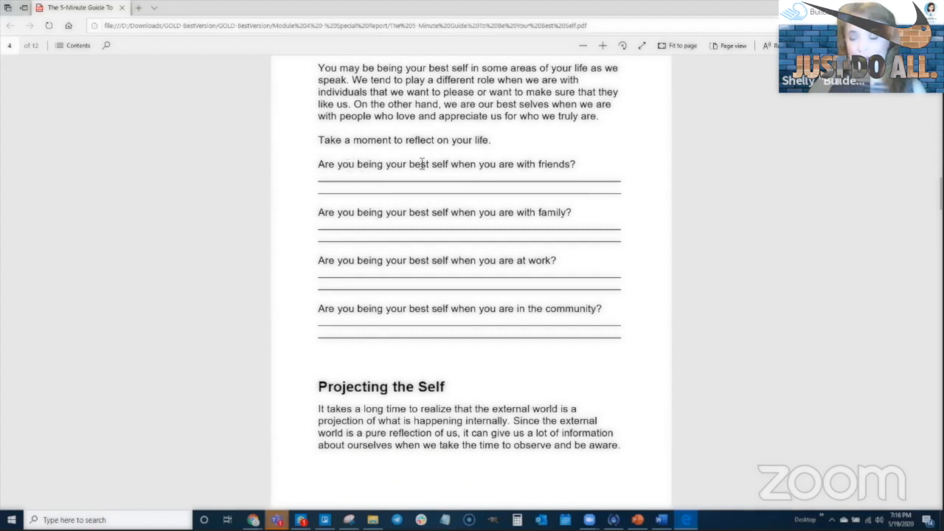
scroll(429, 410, "down", 10)
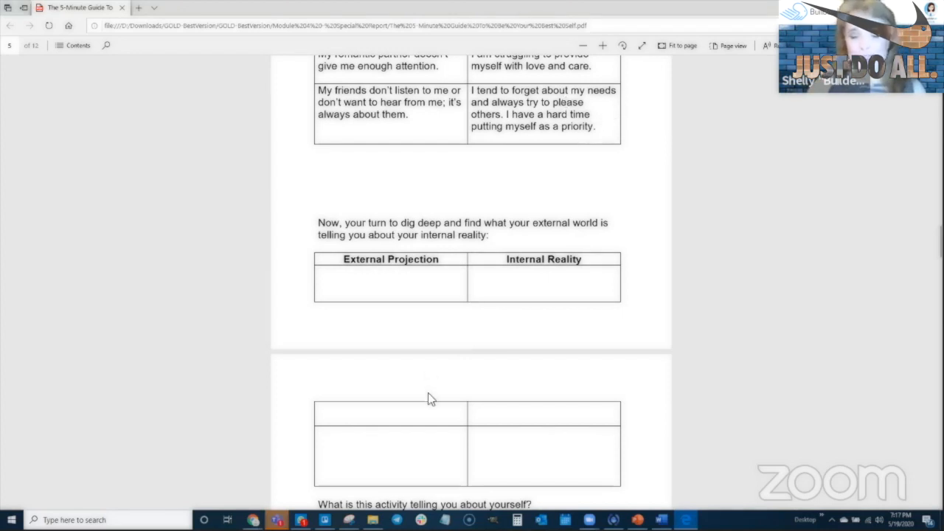
Add "Special Report" on the line below Lead magnet in the Word outline and close the special report PDF.
key("alt+Tab")
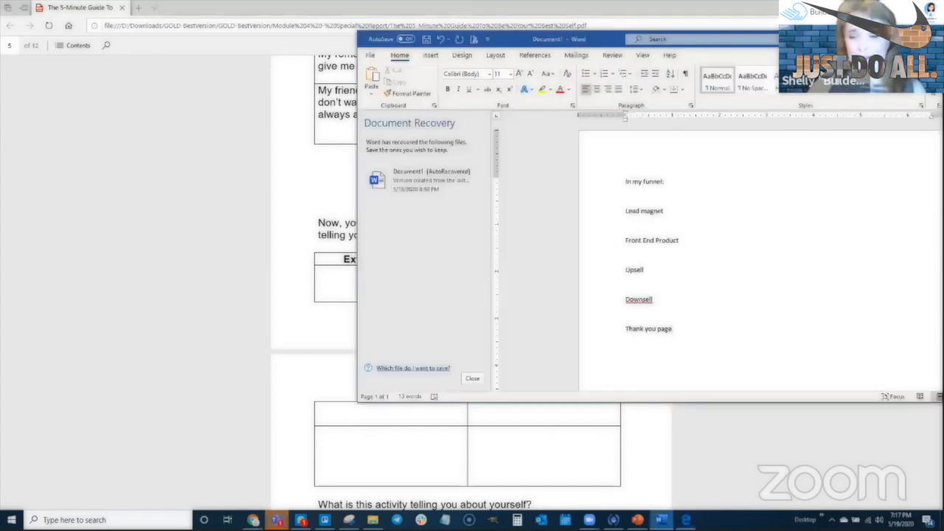
key("Return")
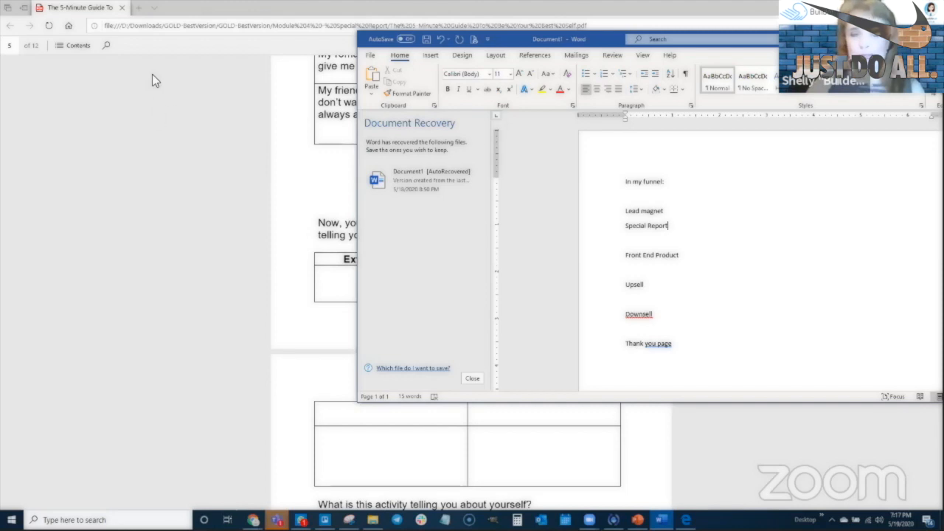
left_click(254, 121)
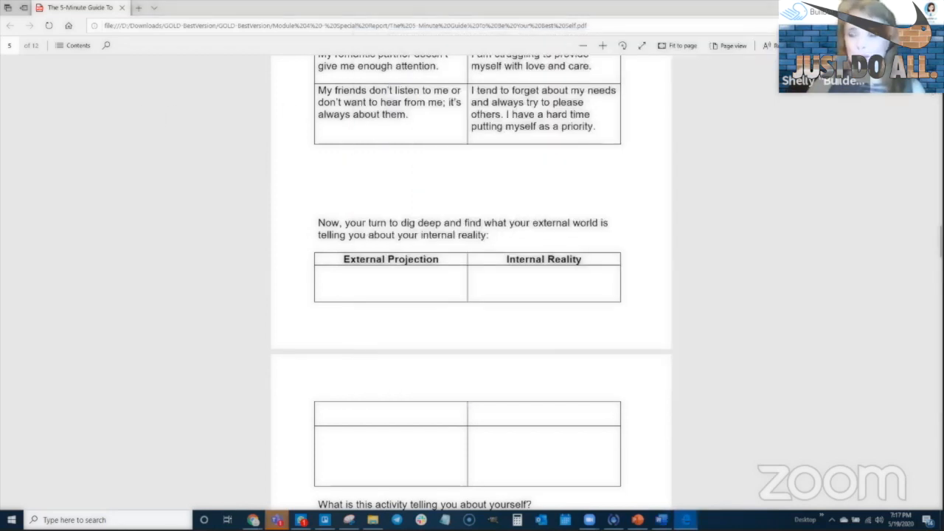
left_click(932, 7)
Return to Downloads and open Become The Best Version.pdf from the 1 - Ebook folder inside the inner BecomeBestVersionOfYou folder.
left_click(168, 31)
left_click(121, 32)
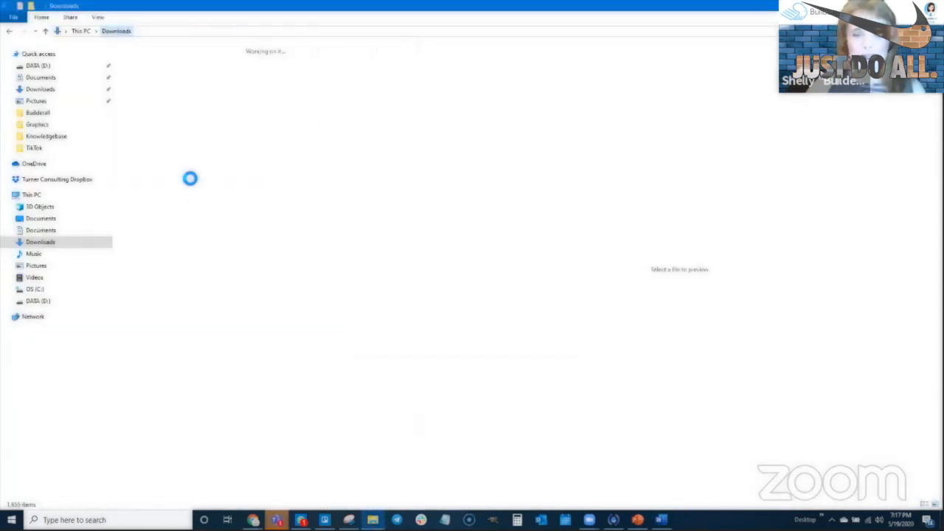
double_click(280, 94)
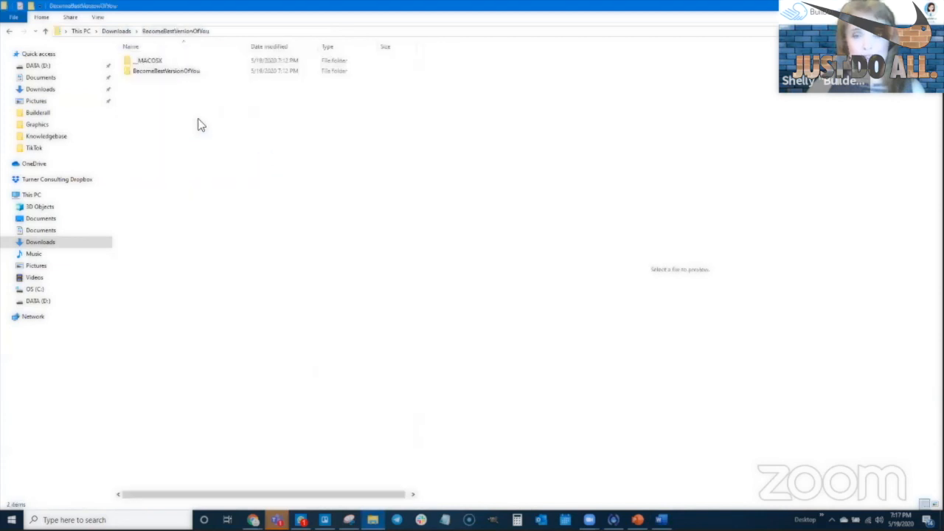
double_click(151, 71)
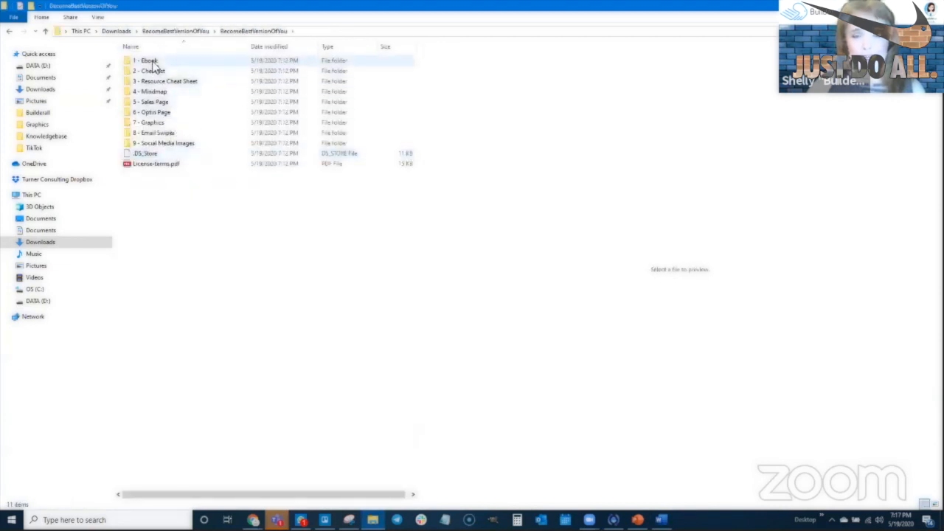
double_click(153, 62)
double_click(152, 71)
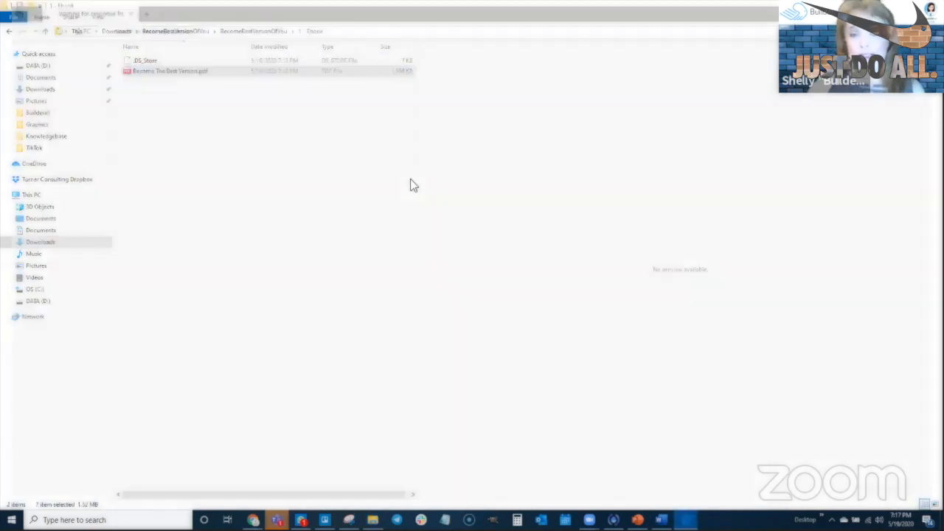
Skim the ebook's cover and disclaimer, and add "Become the Best Version of Yourself Ebook" below Front End Product in the Word outline.
scroll(417, 347, "down", 3)
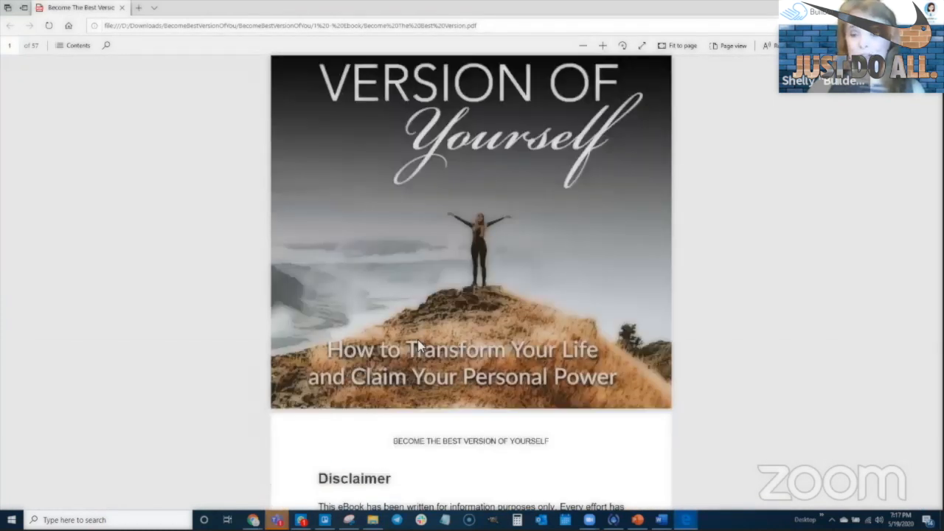
scroll(417, 347, "down", 4)
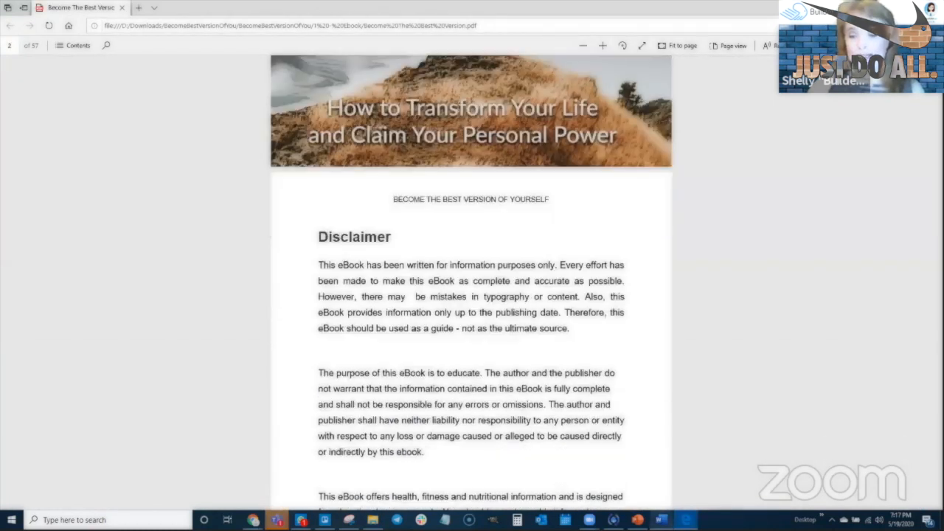
key("alt+Tab")
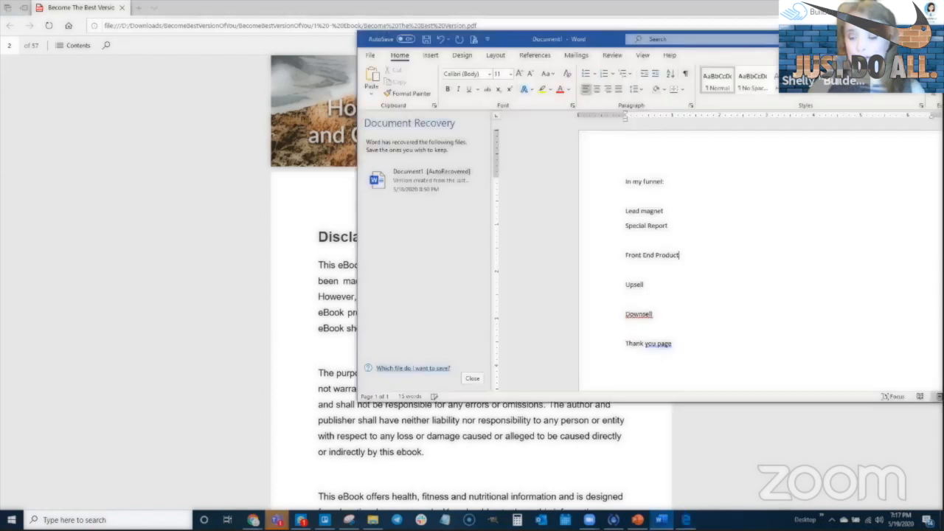
key("Return")
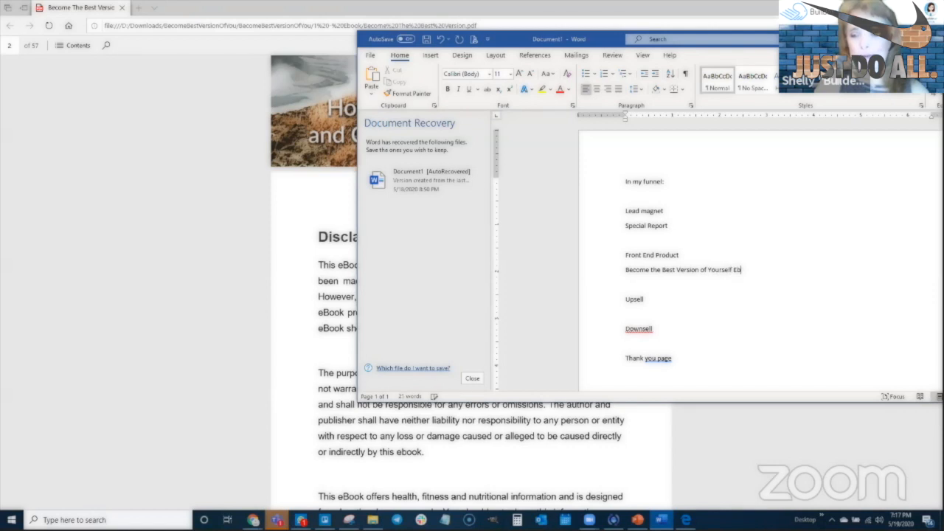
Go back to the ebook's cover page, close the PDF and bring the Word outline back into view.
left_click(146, 112)
scroll(386, 240, "up", 5)
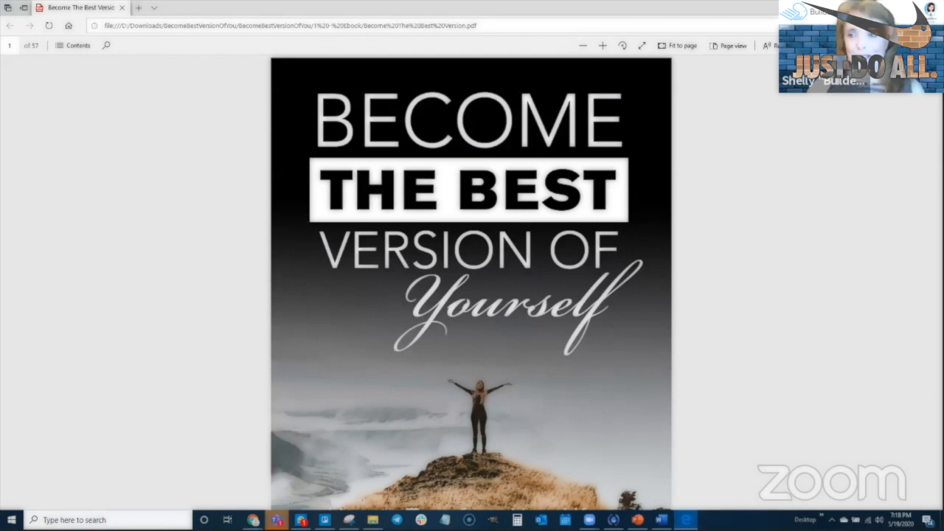
left_click(927, 7)
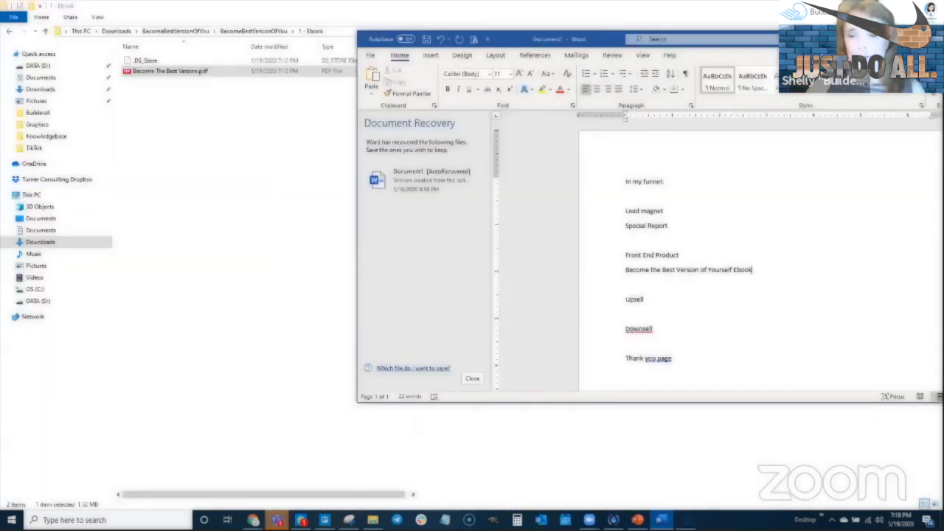
left_click(848, 8)
left_click(662, 519)
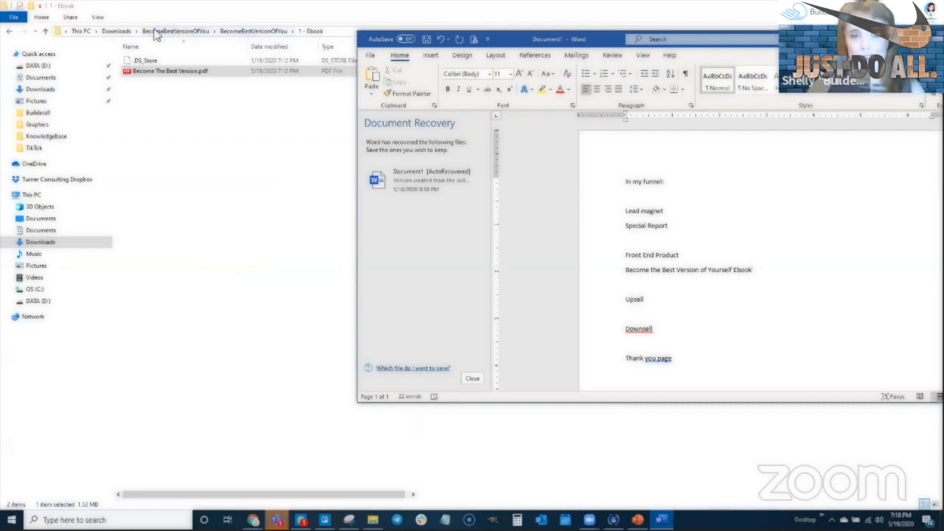
Open the Module 1 - Videos folder inside the inner GOLD-BestVersion folder in Downloads.
left_click(118, 31)
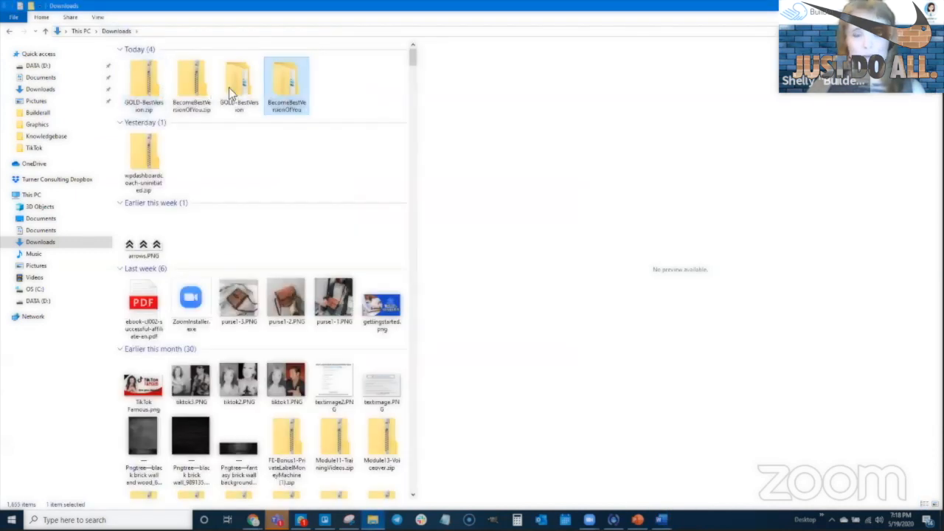
double_click(154, 70)
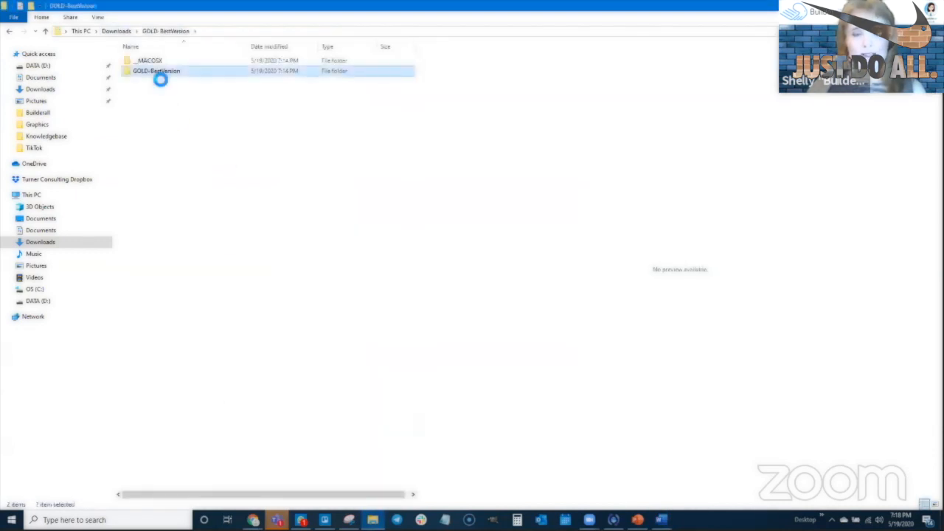
double_click(166, 61)
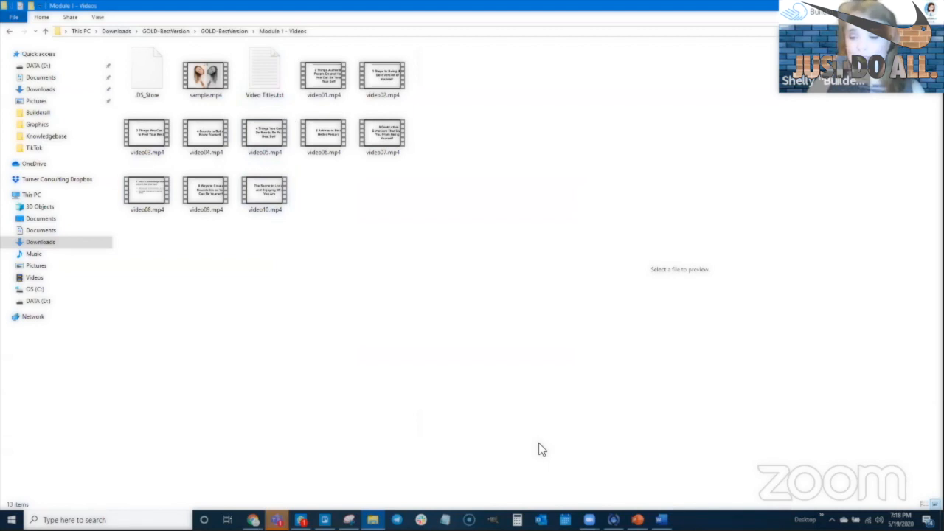
Add "Video Series" on a new line below Upsell in the Word outline.
left_click(661, 520)
left_click(659, 299)
key("Return")
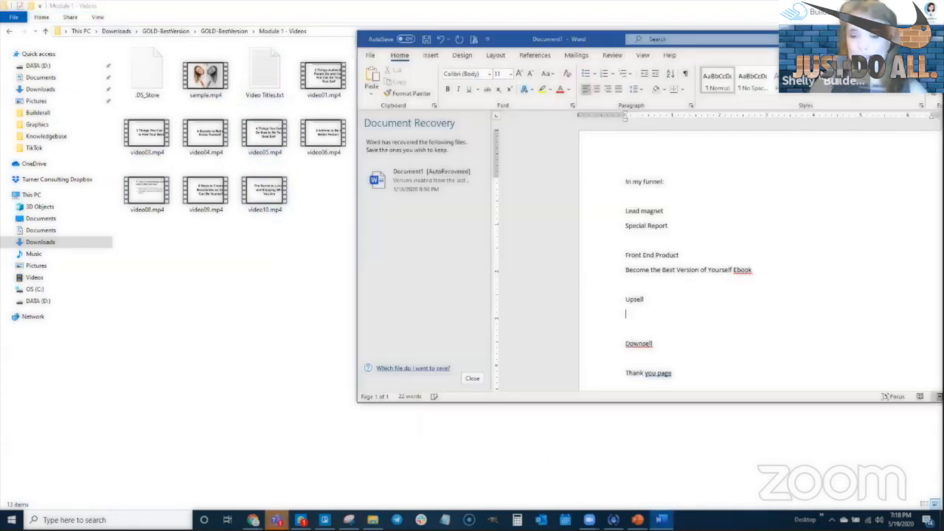
type("Video Series")
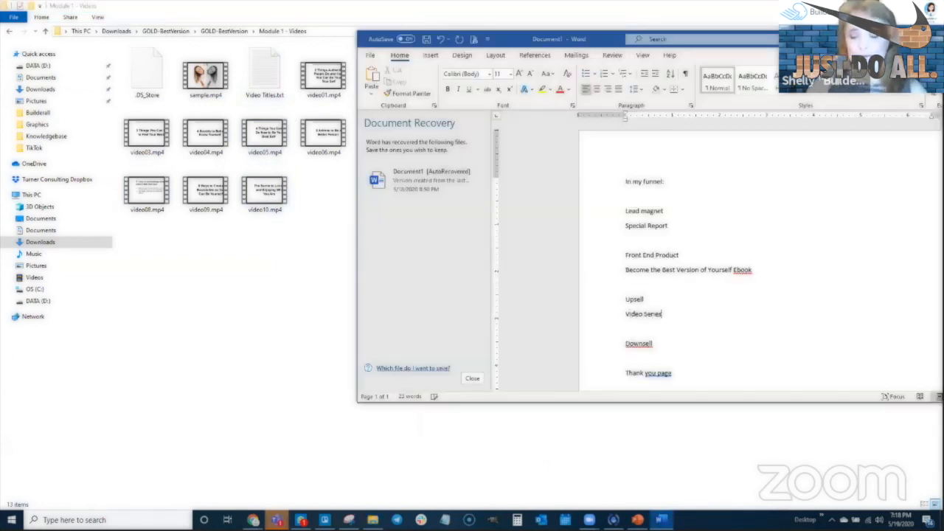
Return to the inner GOLD-BestVersion folder and review its list of modules.
left_click(281, 304)
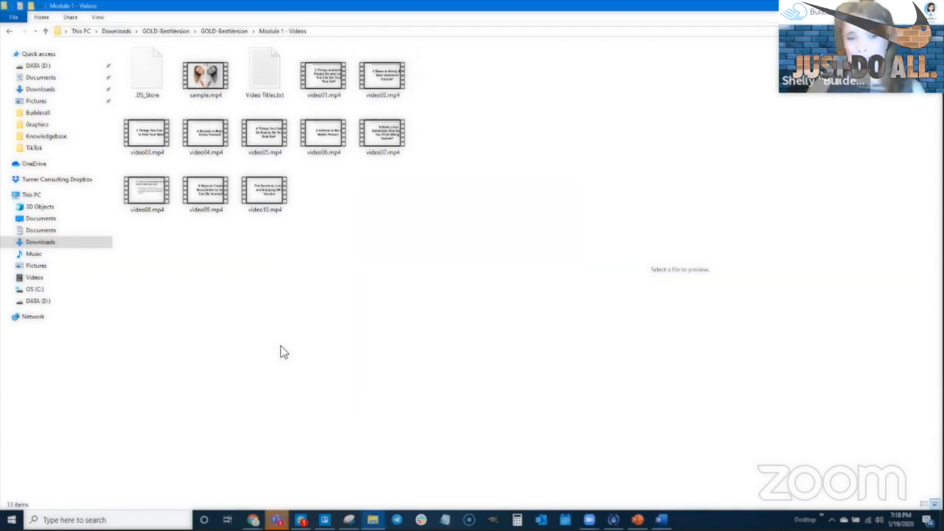
left_click(169, 35)
double_click(146, 74)
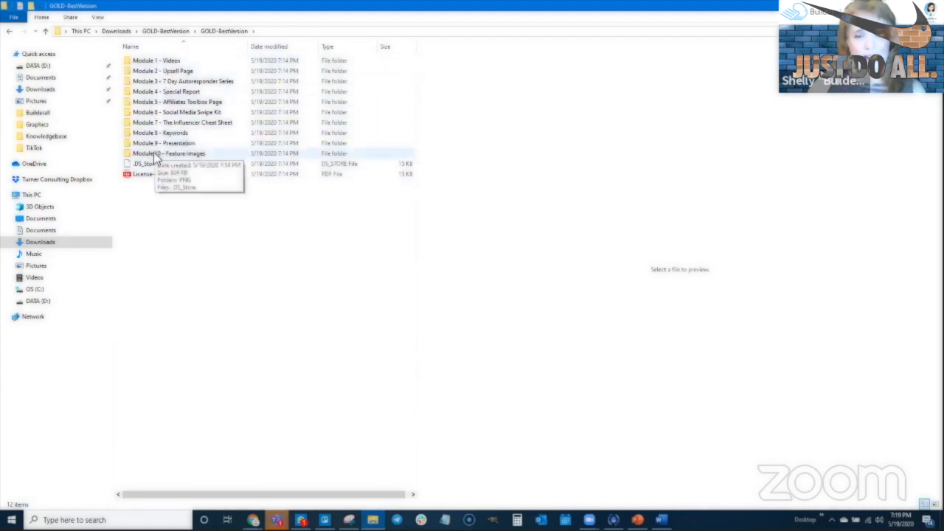
Open the inner BecomeBestVersionOfYou folder from Downloads to review the remaining package contents.
left_click(118, 31)
left_click(281, 107)
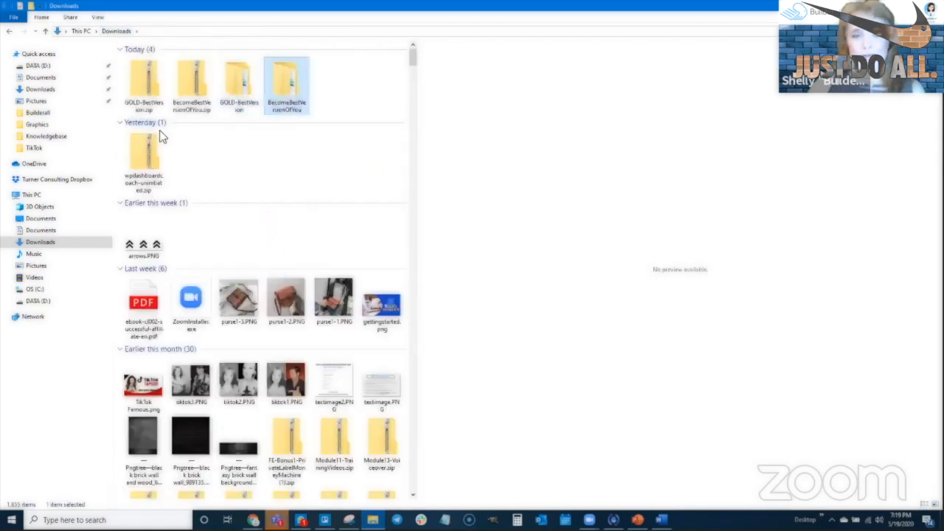
double_click(147, 72)
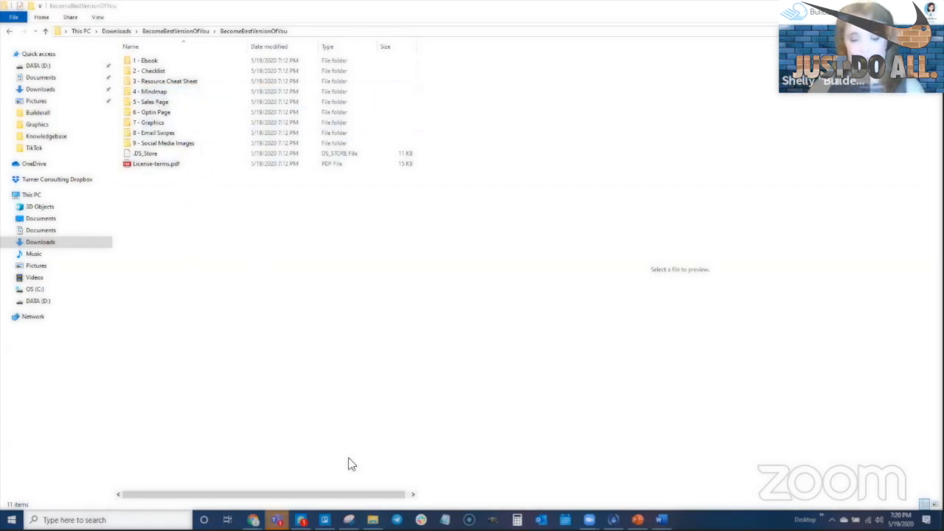
Add "Checklist", "Resource Cheat Sheet" and "Mindmap" on separate lines below Downsell in the Word outline.
key("alt+Tab")
left_click(531, 181)
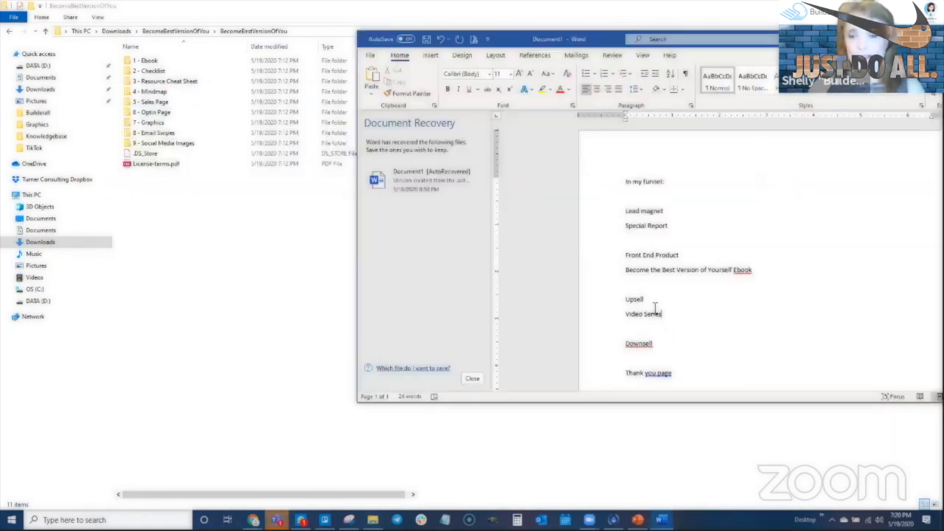
left_click(719, 339)
key("Return")
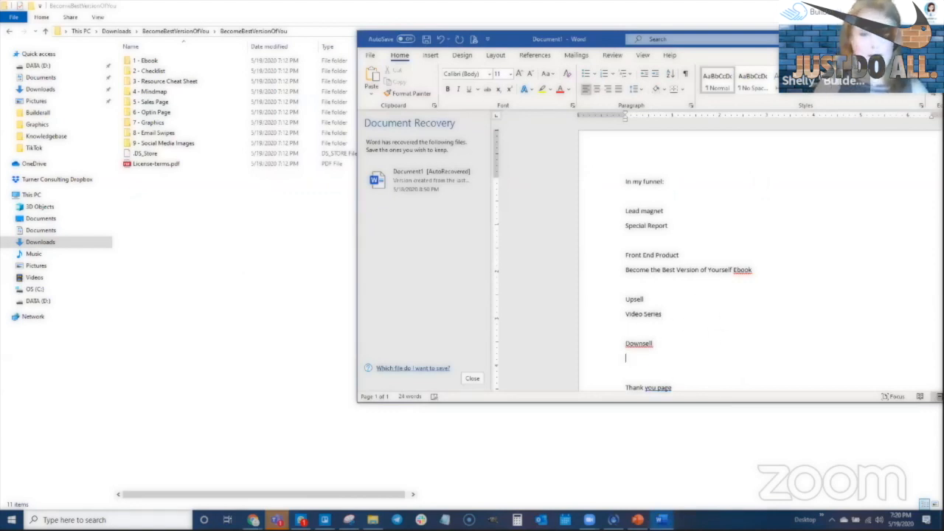
type("checklist")
key("Return")
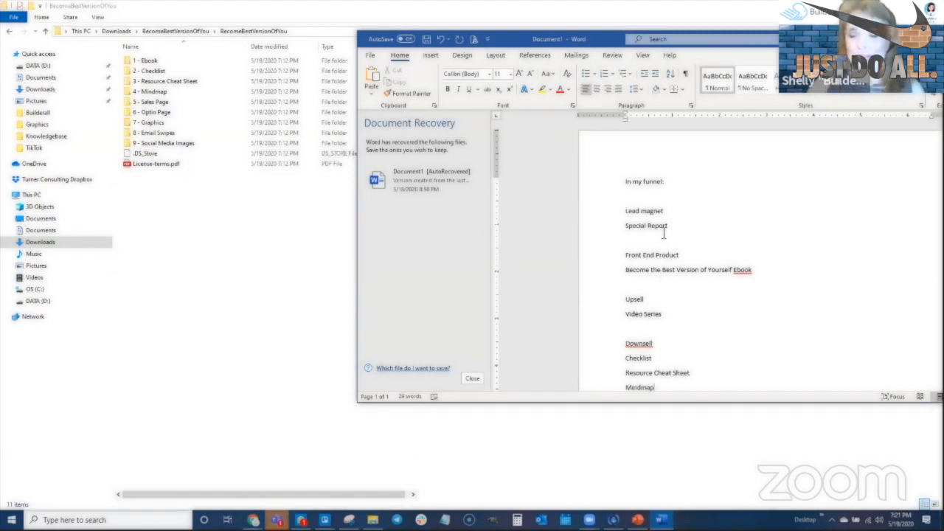
Bold the Lead magnet, Front End Product, Upsell, Downsell and Thank you page headings in the outline, and return to the package folder.
scroll(653, 188, "down", 1)
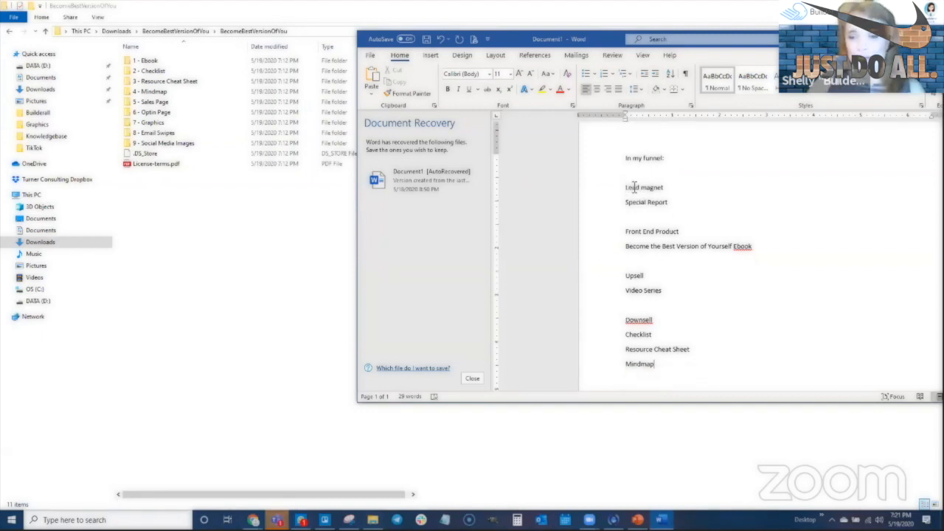
triple_click(634, 187)
key("ctrl+b")
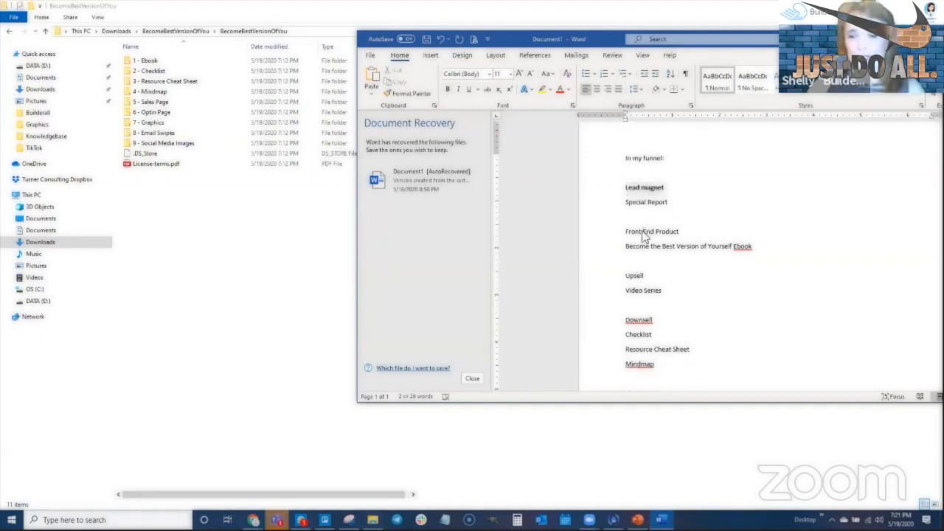
triple_click(644, 231)
triple_click(639, 275)
key("ctrl+b")
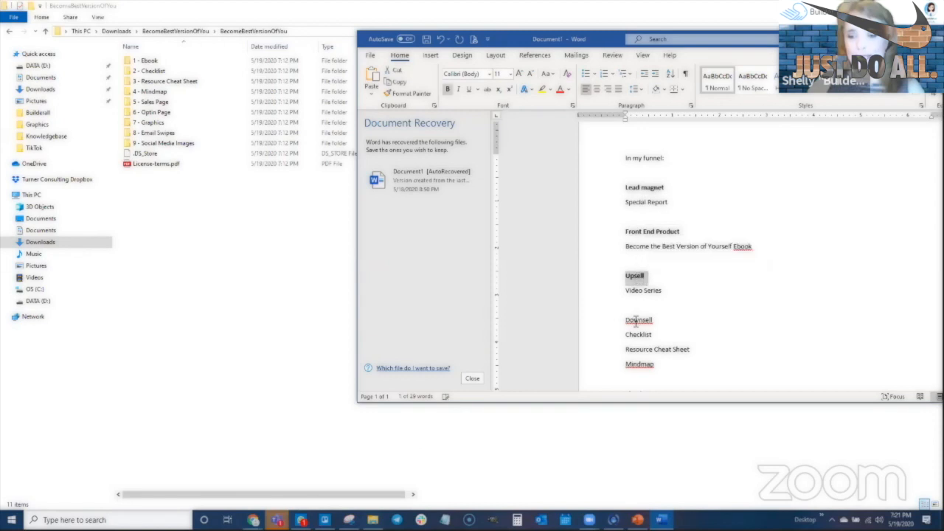
triple_click(634, 322)
key("ctrl+b")
scroll(639, 365, "down", 2)
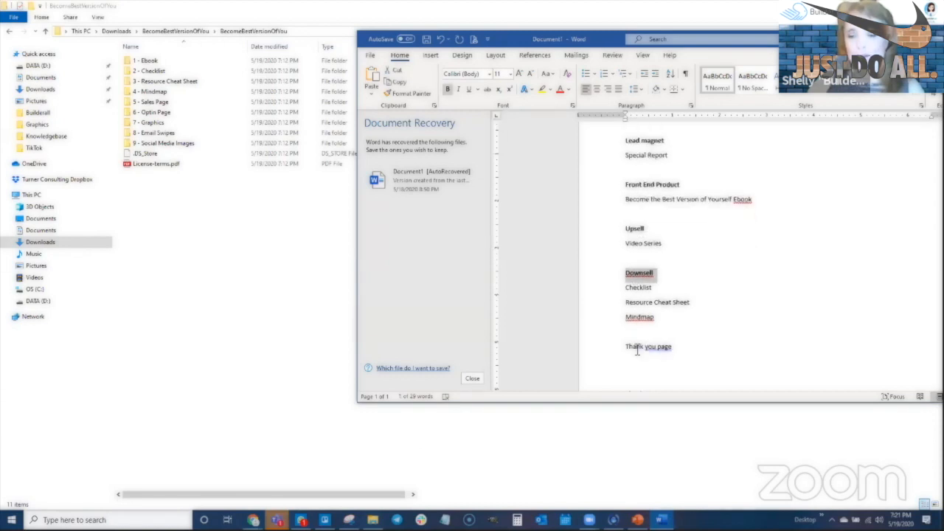
triple_click(637, 351)
key("ctrl+b")
left_click(686, 308)
scroll(690, 301, "up", 2)
scroll(691, 301, "up", 1)
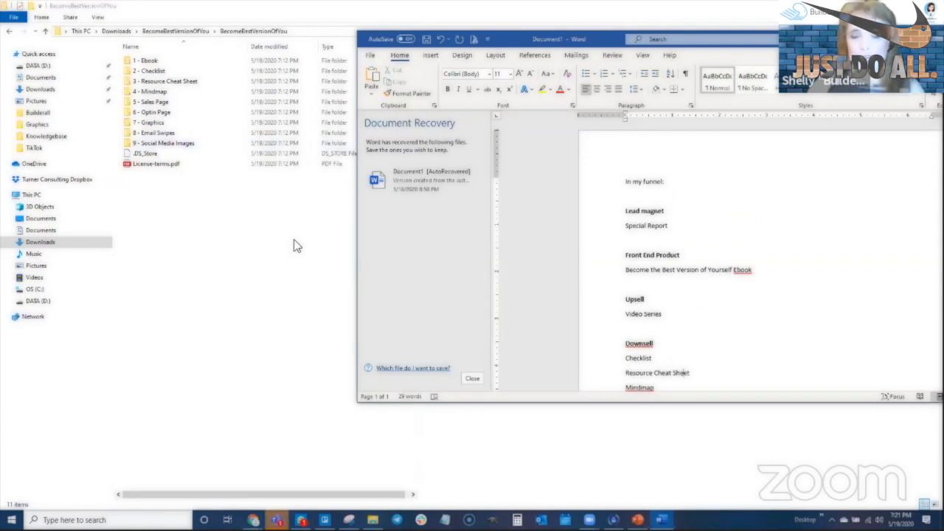
left_click(447, 417)
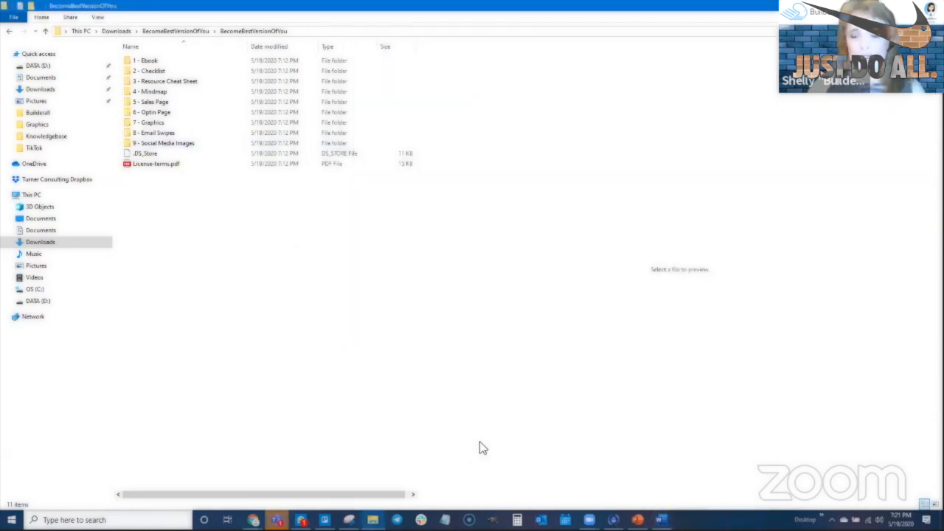
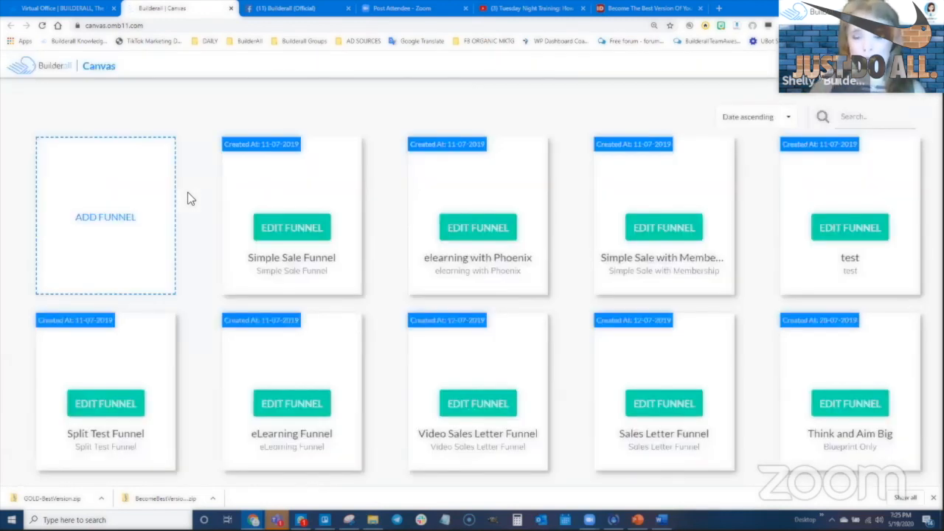
Start a new funnel in Builderall Canvas, using "Tuesday Night Training with" plus the trainer's first name as both title and description.
left_click(100, 219)
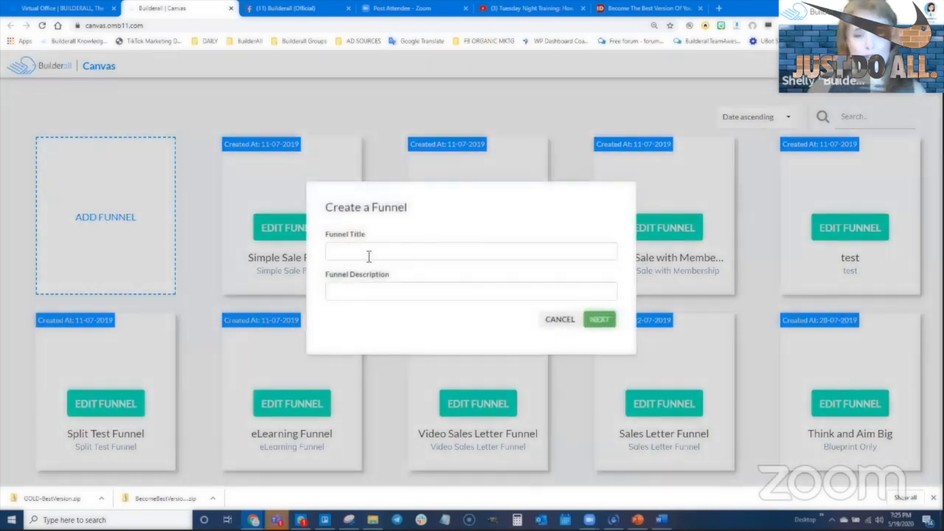
left_click(599, 251)
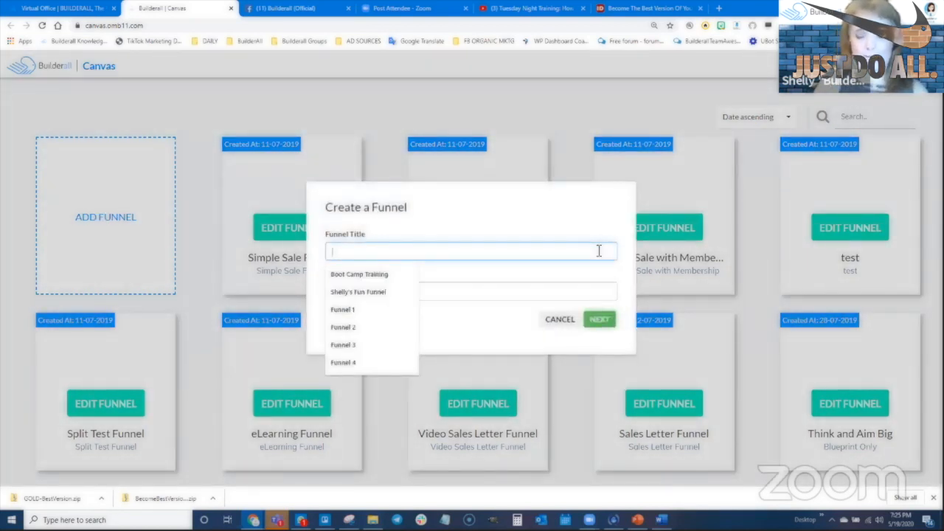
type("tu")
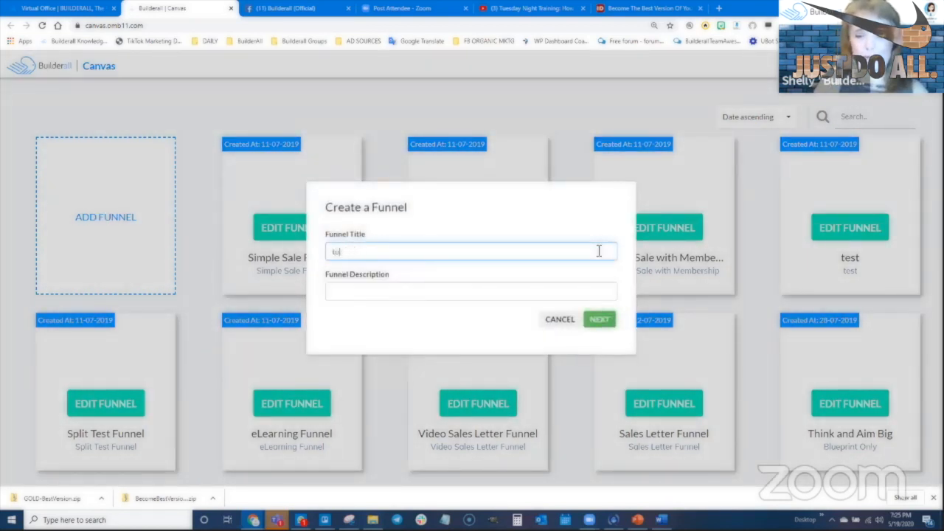
type("esdaTuesday Night Training with Shelly")
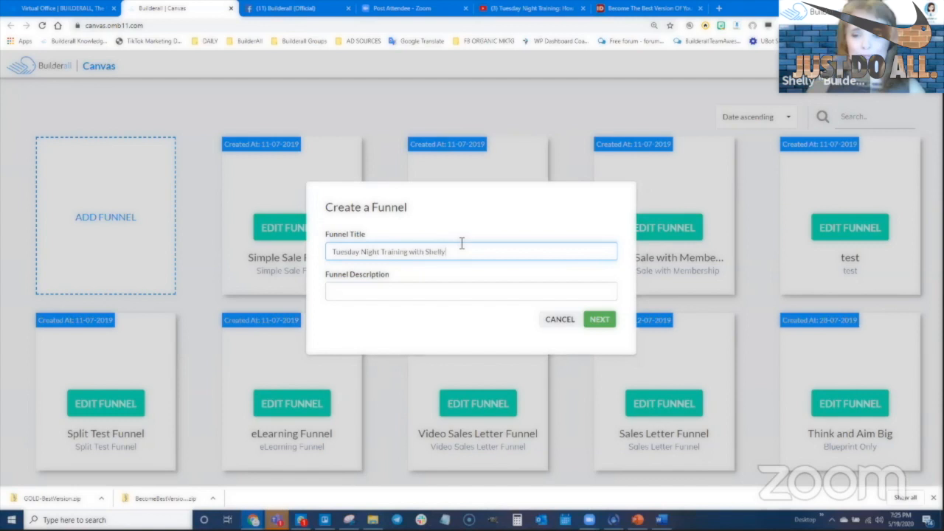
left_click_drag(460, 250, 325, 253)
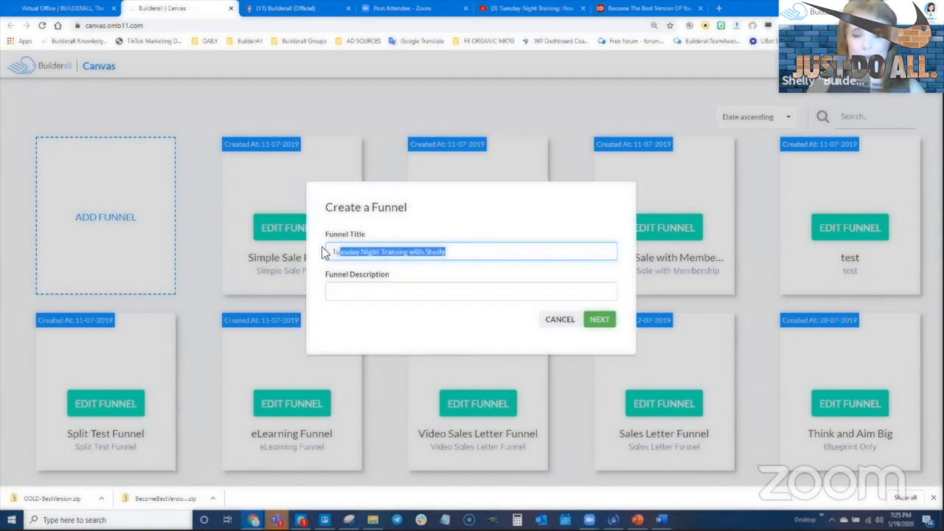
left_click(357, 295)
type("Tuesday Night Training with Shelly")
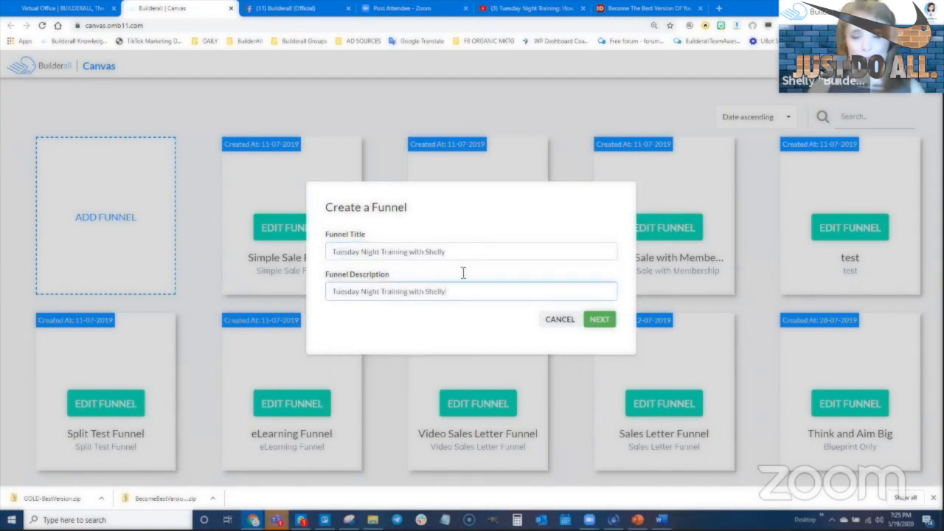
left_click(597, 320)
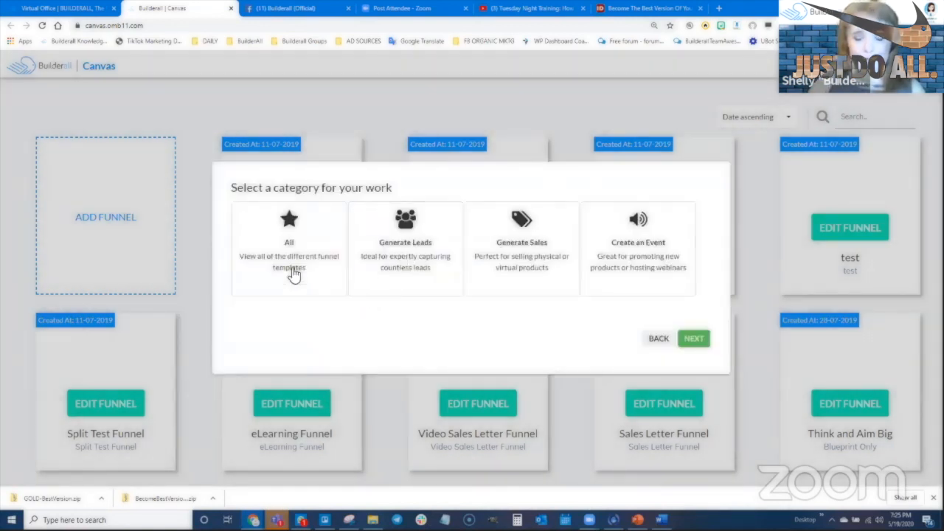
Choose the All category for the funnel and look through the available funnel templates.
left_click(332, 284)
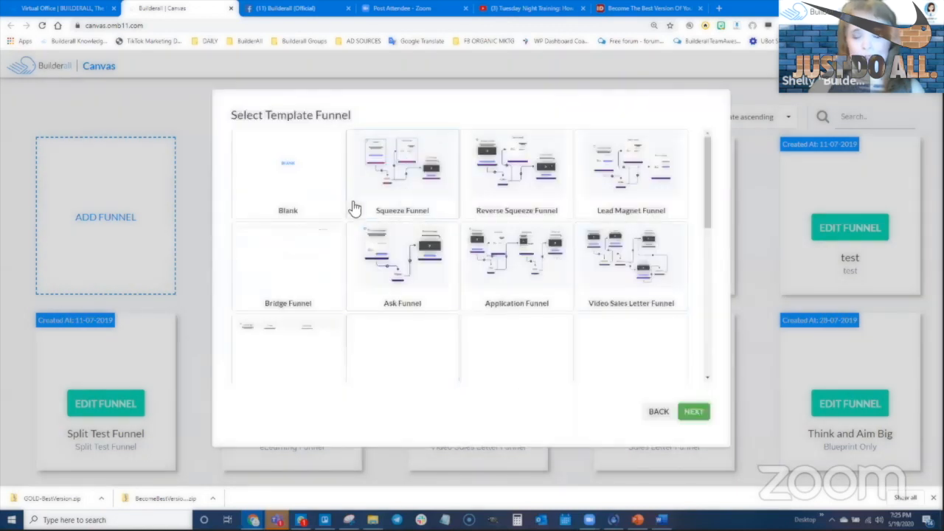
scroll(429, 361, "down", 1)
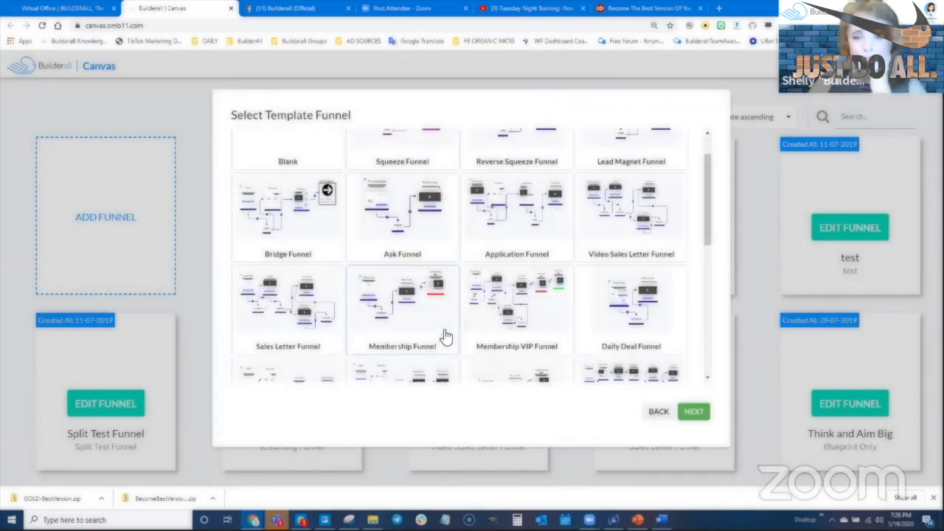
scroll(444, 336, "up", 1)
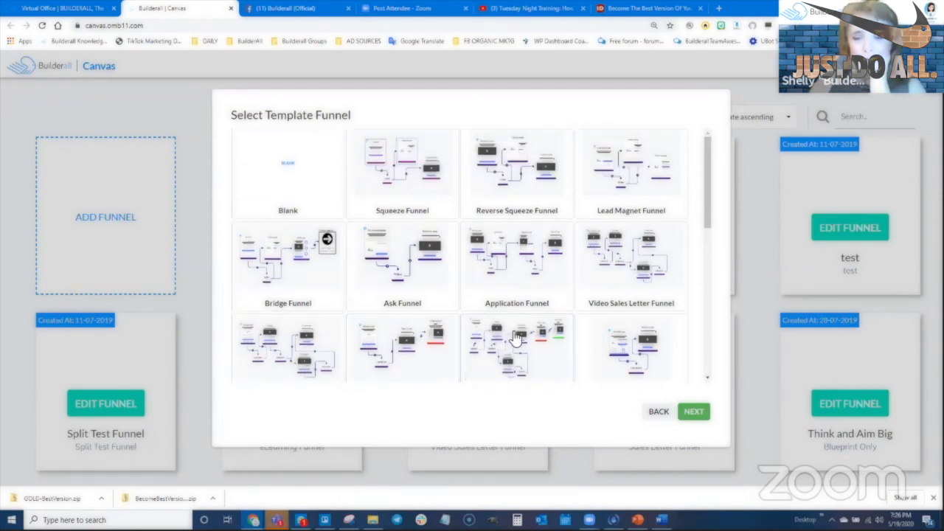
scroll(509, 336, "down", 1)
scroll(328, 226, "up", 1)
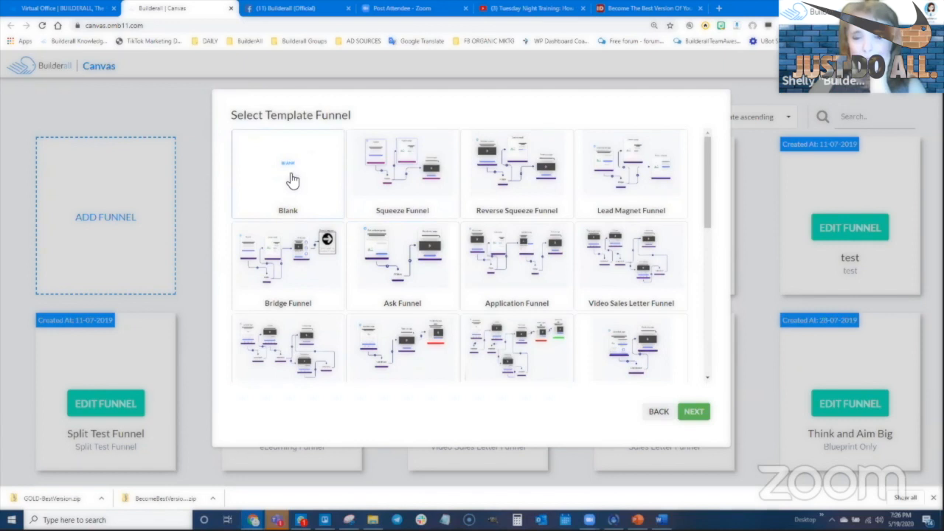
scroll(443, 354, "down", 3)
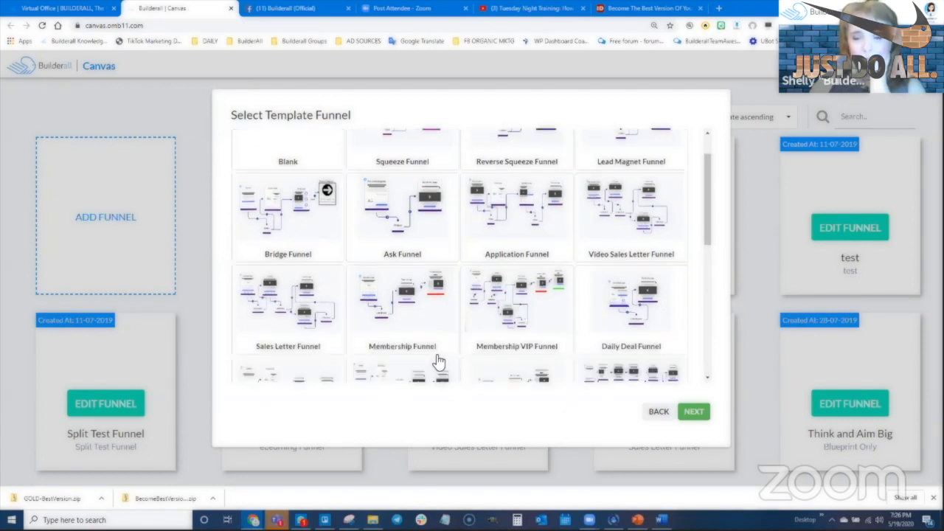
scroll(477, 374, "down", 3)
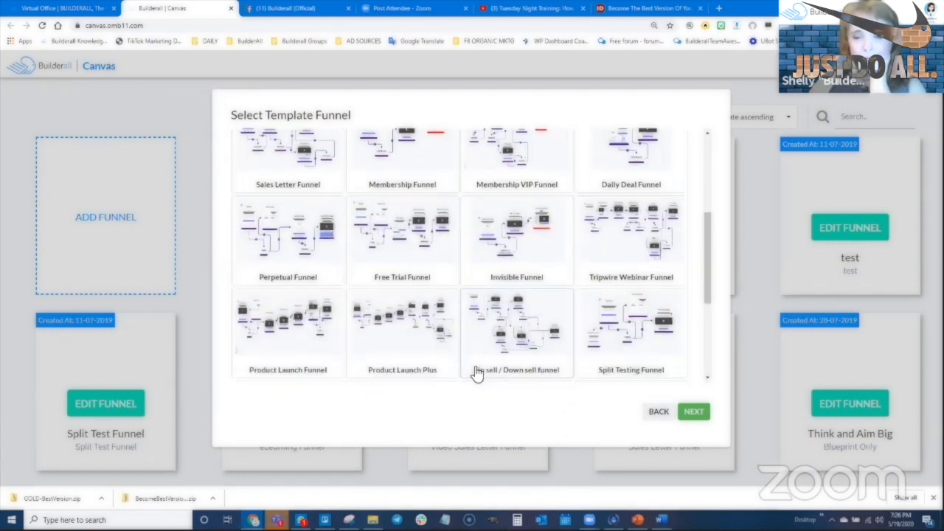
scroll(476, 335, "down", 4)
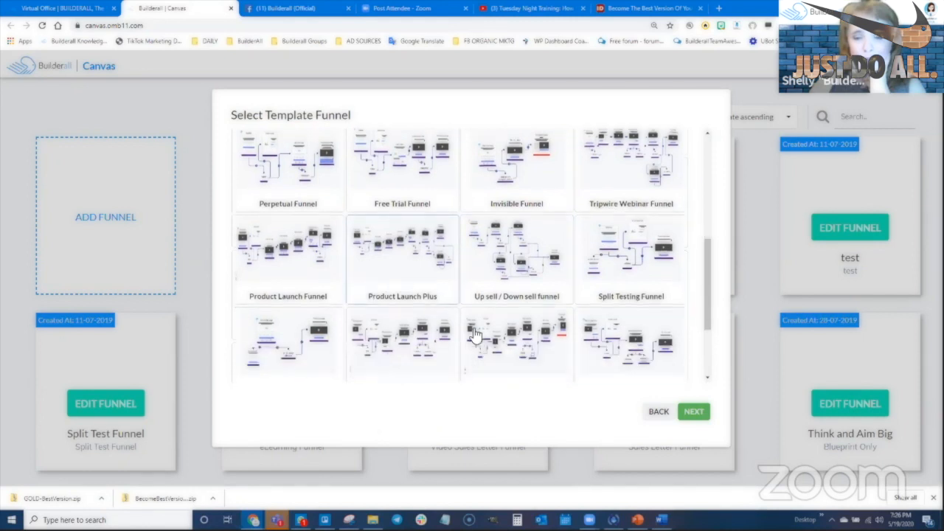
scroll(472, 337, "up", 1)
scroll(457, 337, "down", 2)
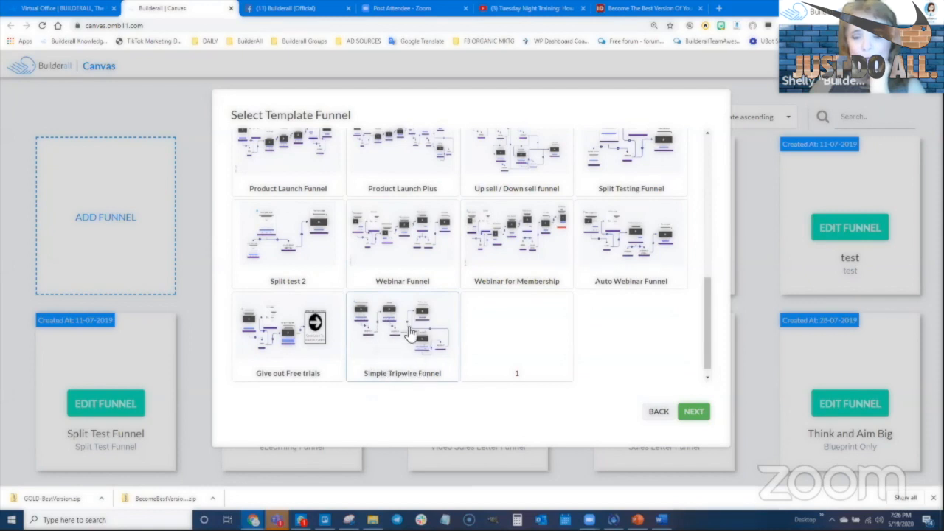
scroll(398, 339, "up", 6)
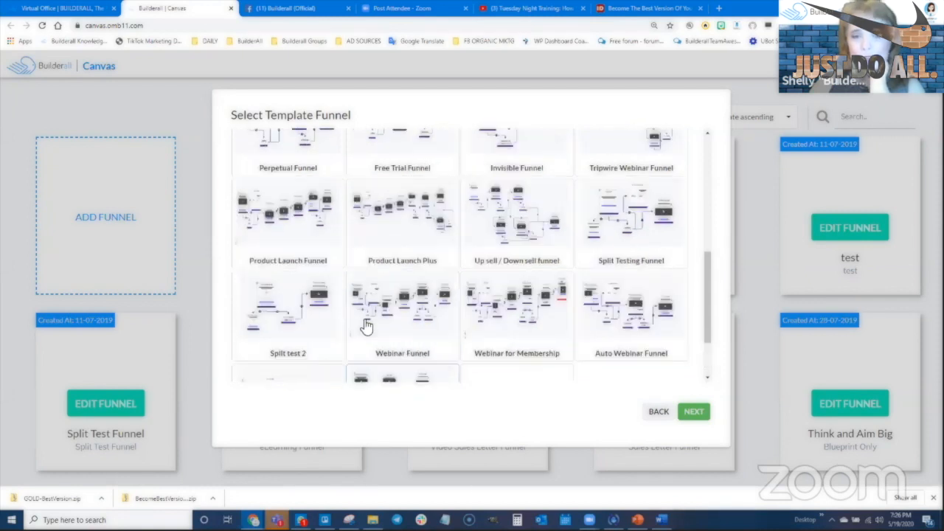
Create the funnel from the Blank template with the Empty Theme.
left_click(693, 411)
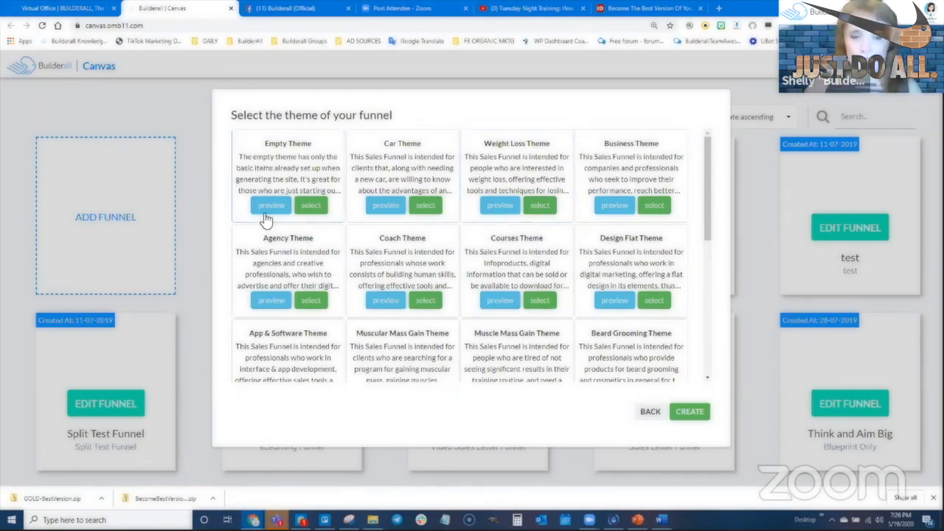
left_click(310, 206)
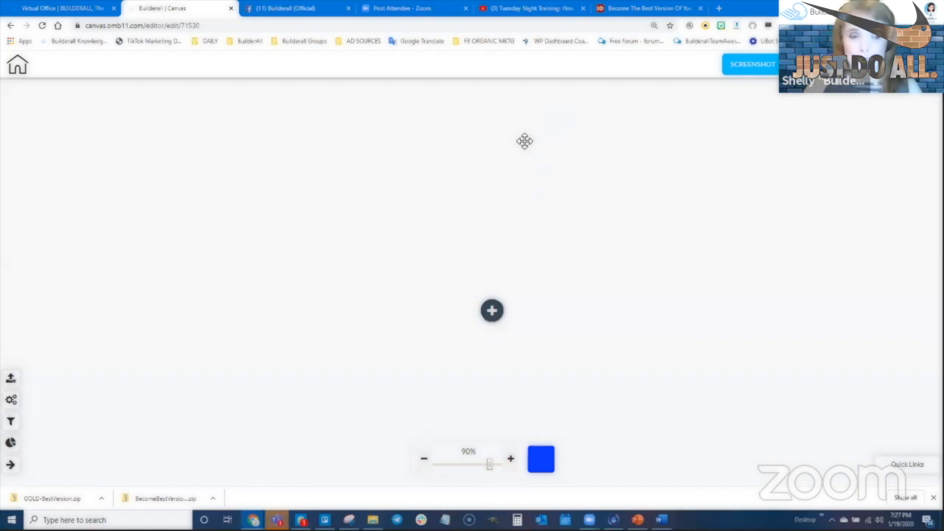
Add a Lead magnet page to the empty canvas and place it with its Form element just below.
left_click(494, 312)
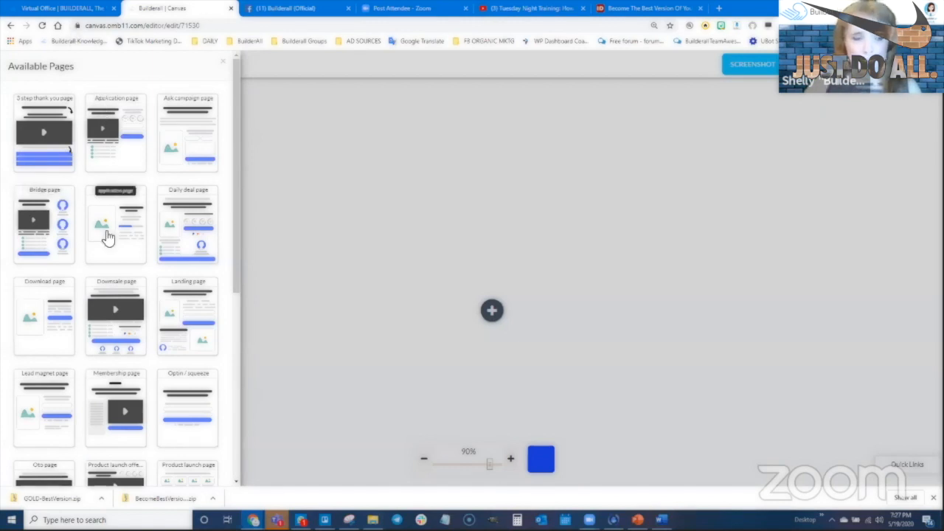
scroll(96, 358, "down", 1)
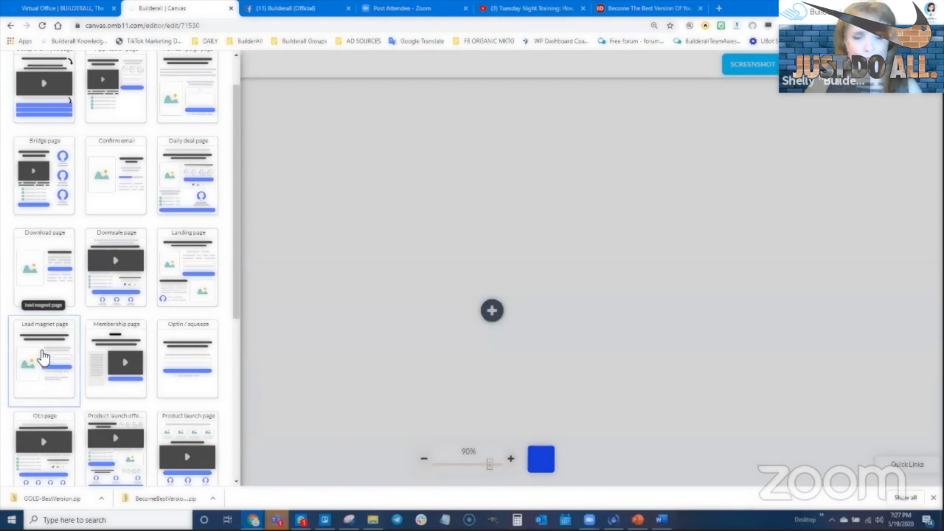
left_click(43, 362)
left_click_drag(123, 148, 298, 191)
left_click_drag(83, 253, 312, 278)
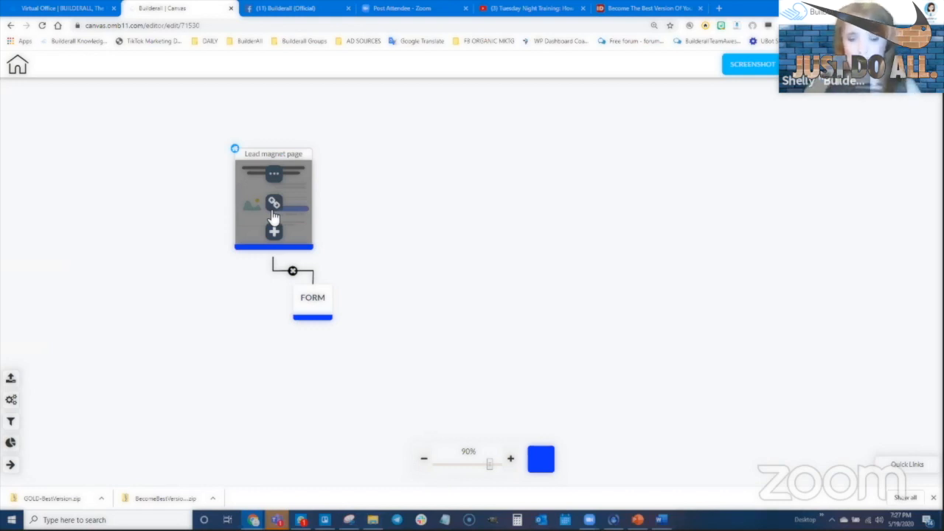
Add a Confirm email page beside the Lead magnet page as the form's Pending subscribe page.
right_click(313, 302)
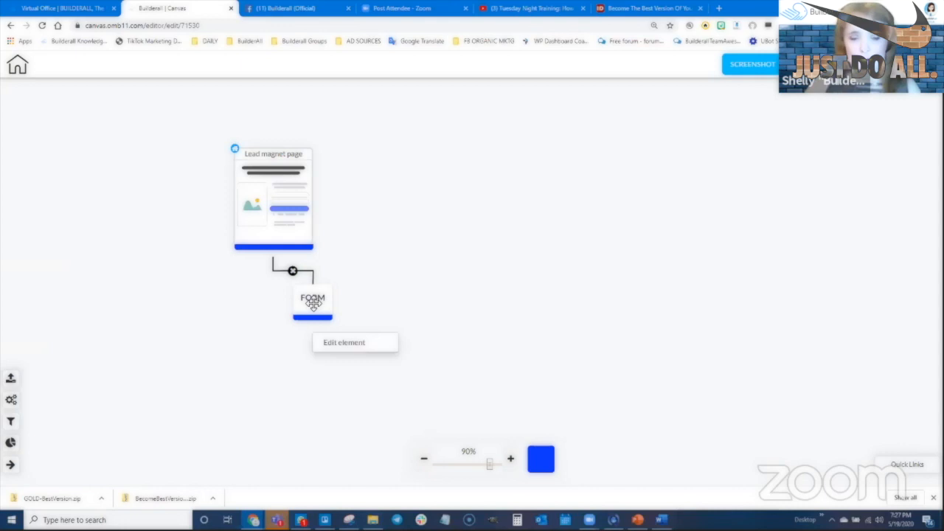
left_click(346, 343)
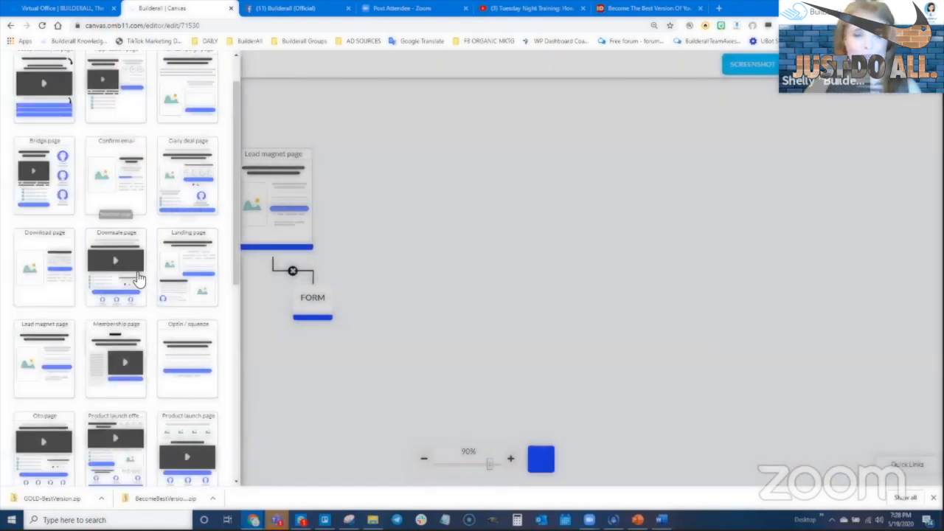
scroll(131, 254, "up", 1)
left_click_drag(124, 223, 346, 188)
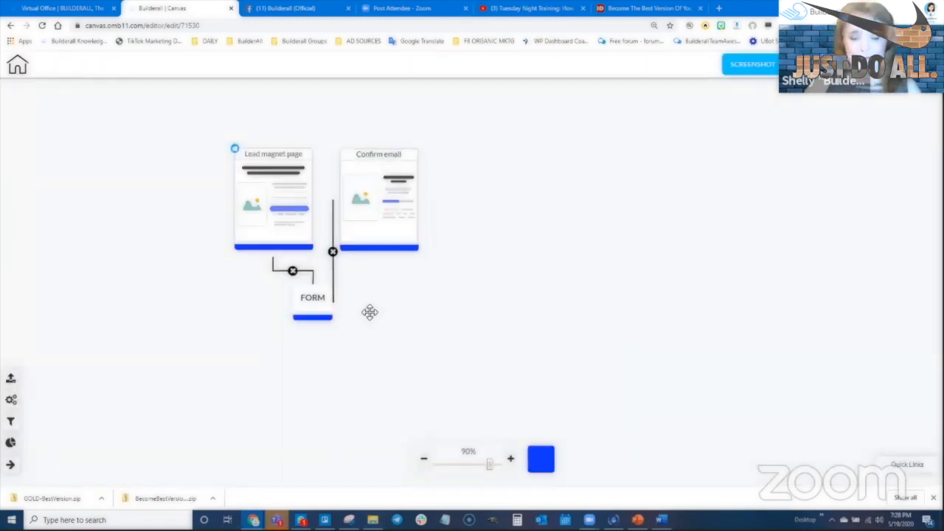
Add a Sales letter page below and beyond the Confirm email page as the form's Subscription Confirmed page.
left_click(317, 301)
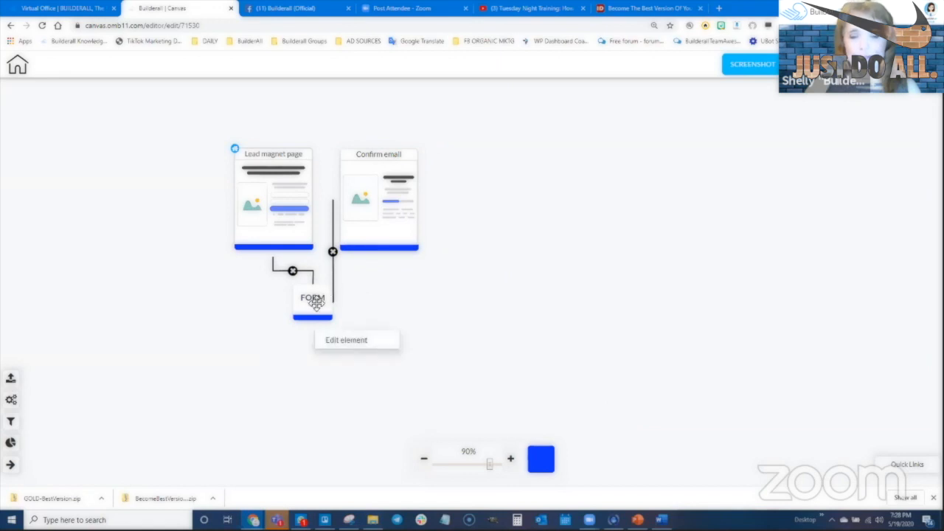
left_click(335, 342)
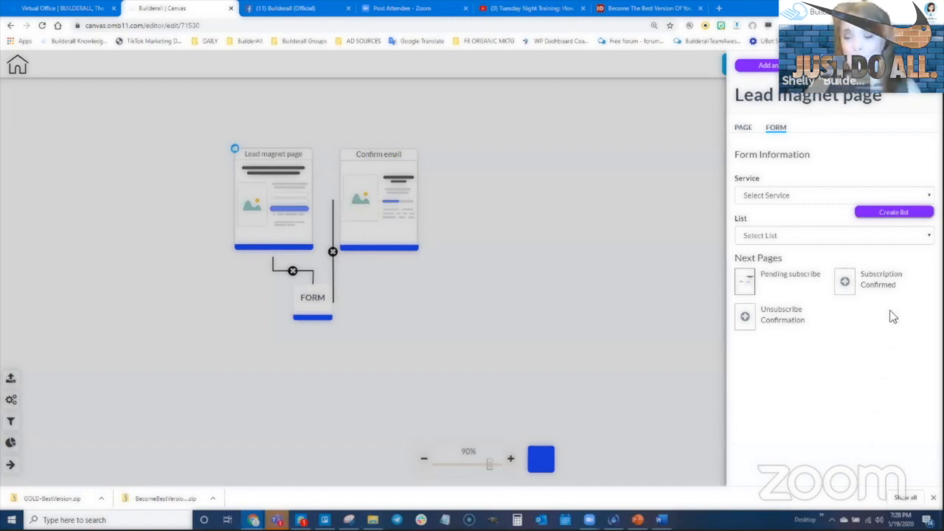
left_click(844, 283)
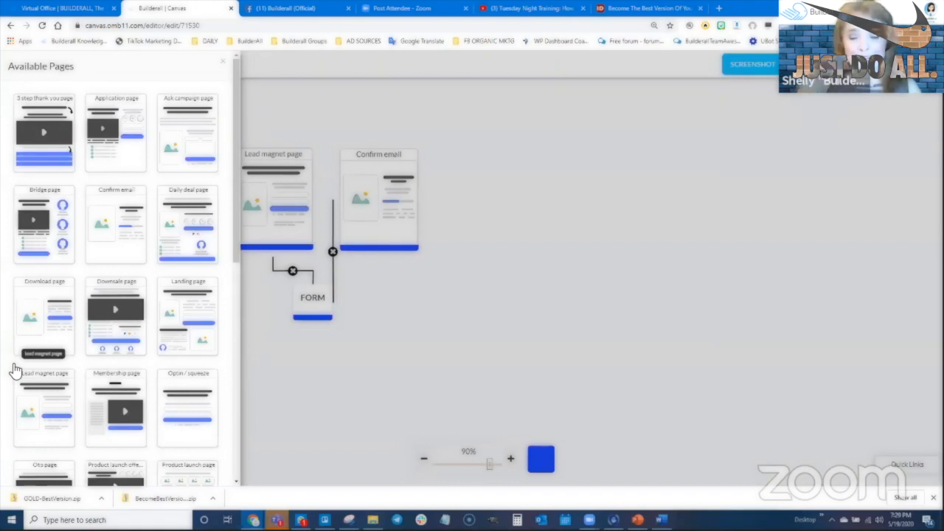
scroll(109, 379, "down", 1)
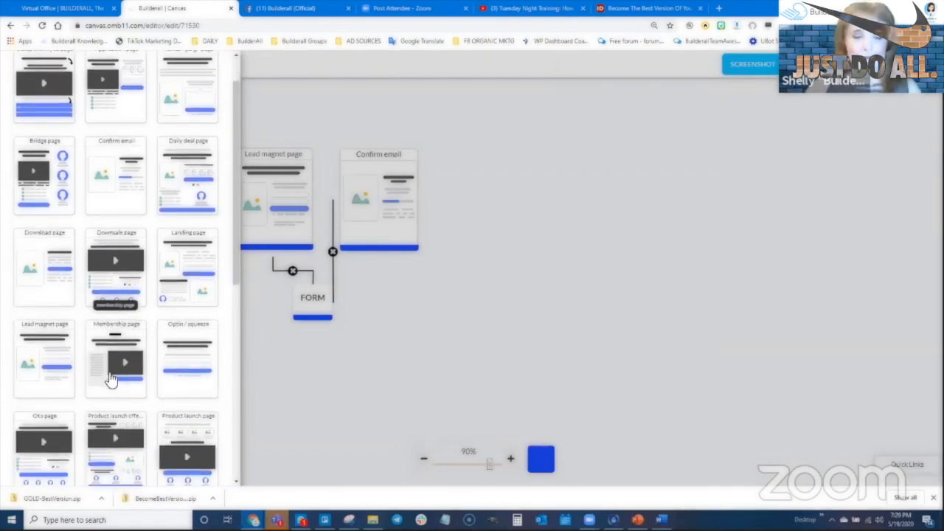
scroll(109, 379, "down", 6)
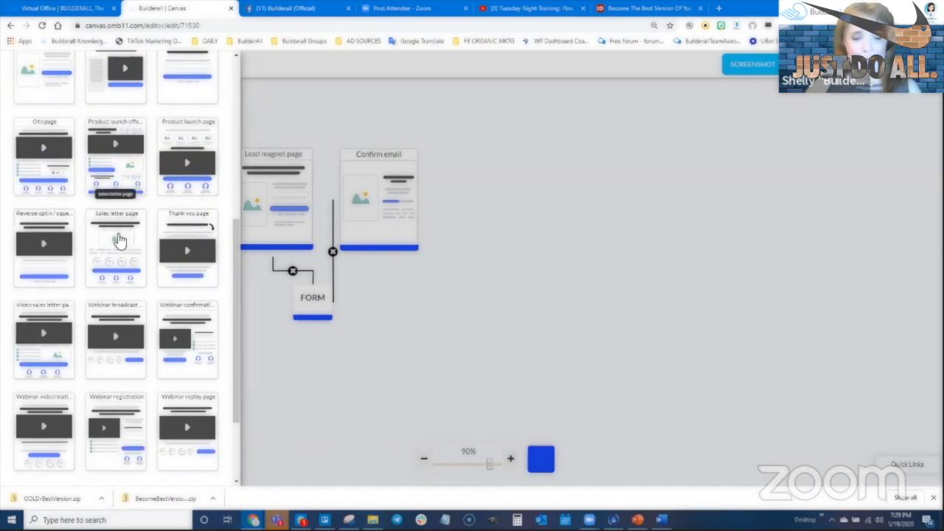
left_click_drag(119, 240, 478, 260)
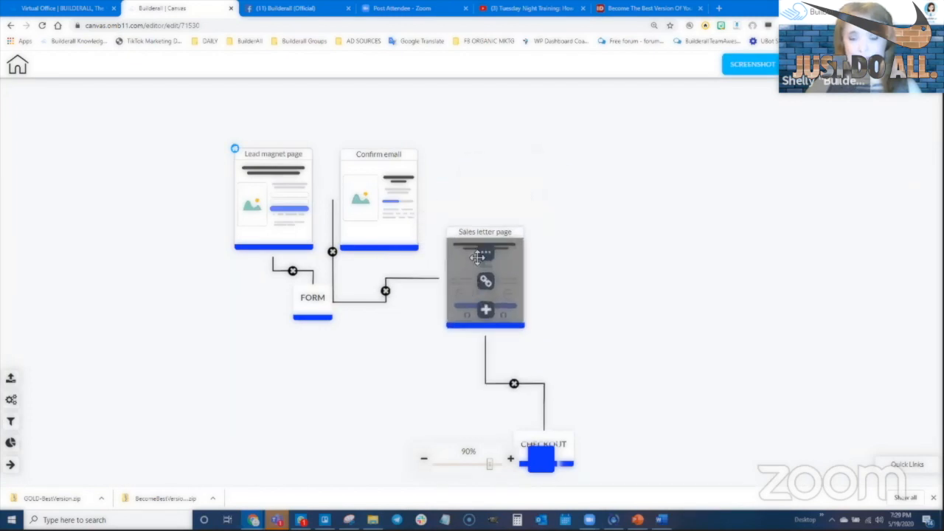
Rename the Sales letter page as "Front End Product".
right_click(497, 221)
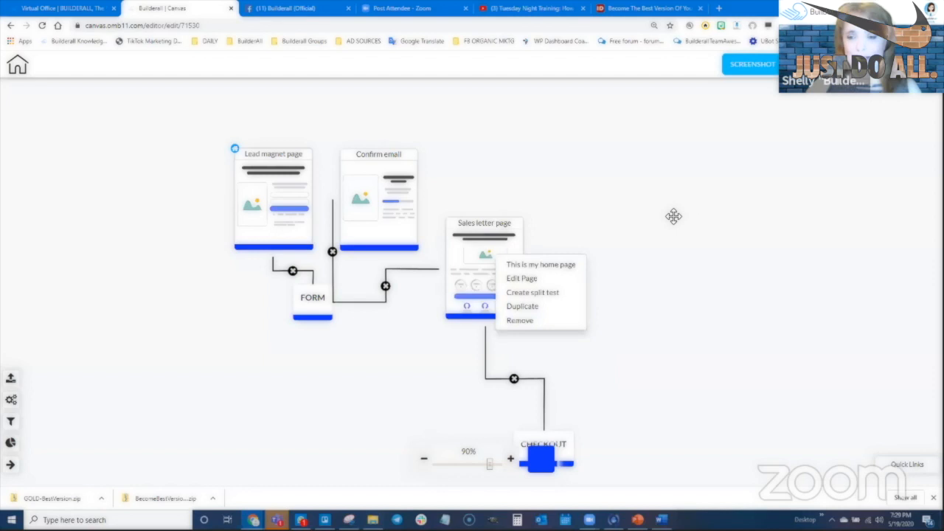
left_click(496, 224)
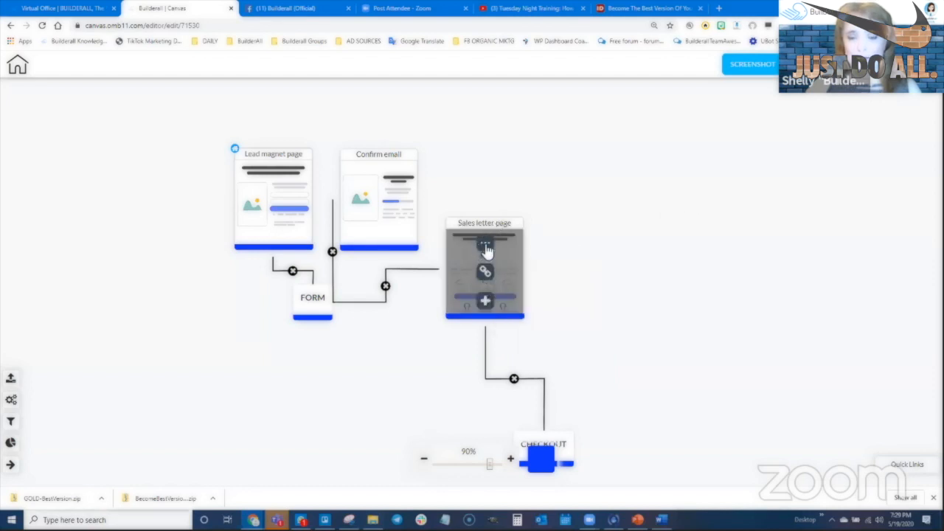
left_click(485, 246)
triple_click(848, 100)
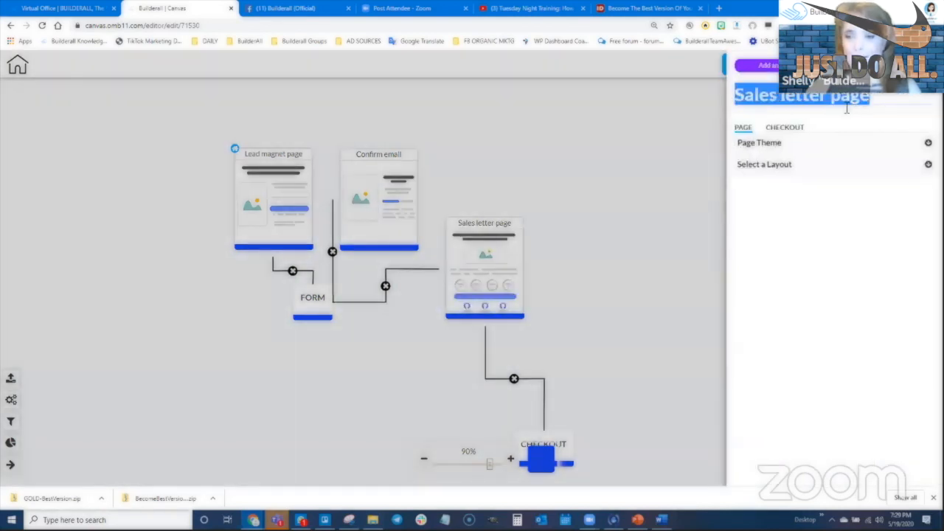
type("Sales P")
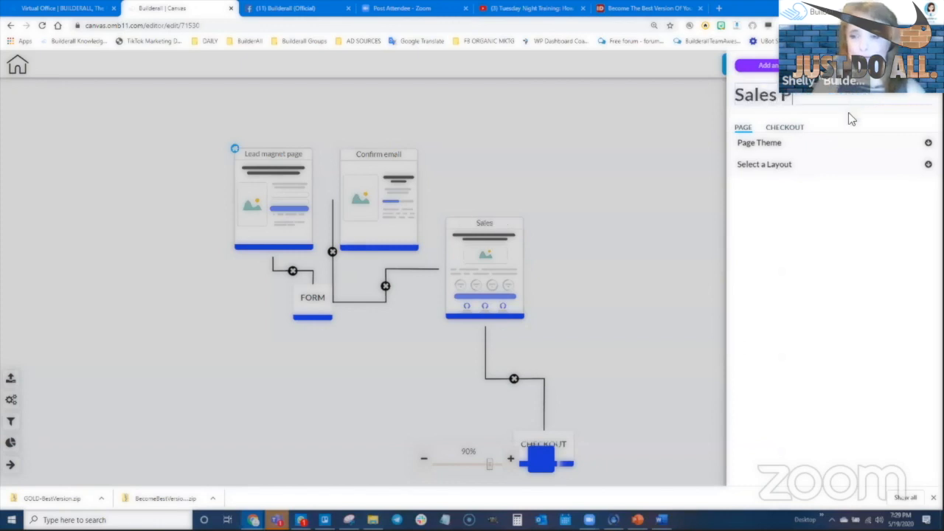
key("BackSpace")
key("BackSpace")
key("BackSpace")
key("BackSpace")
key("BackSpace")
key("BackSpace")
key("BackSpace")
type("Front Eng")
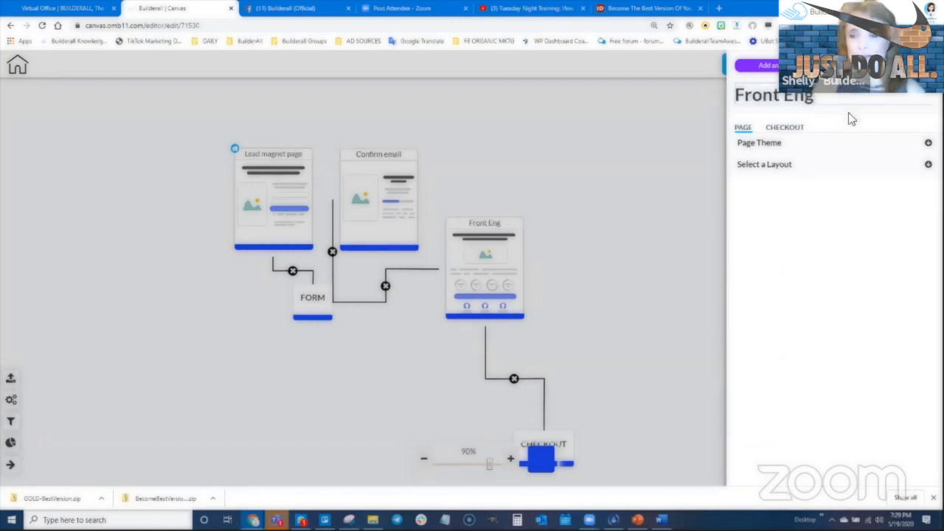
key("BackSpace")
type("d Product")
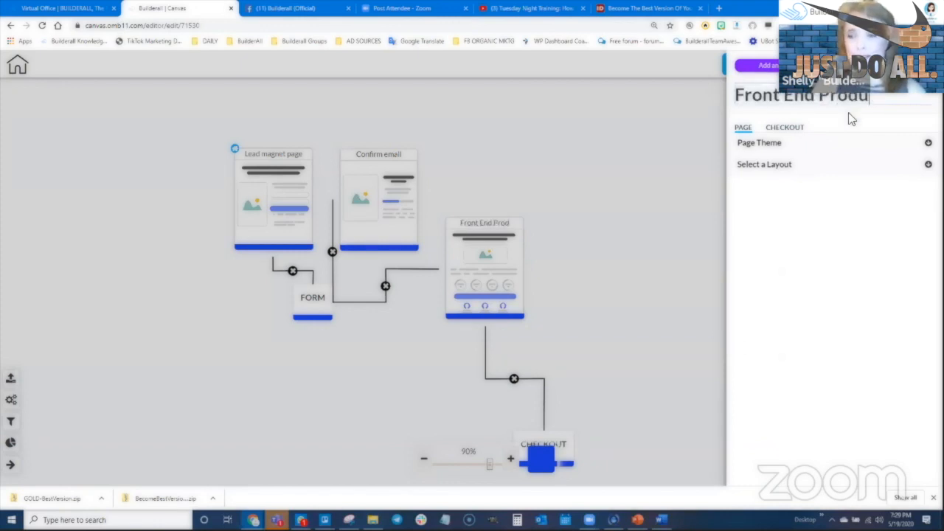
left_click(587, 261)
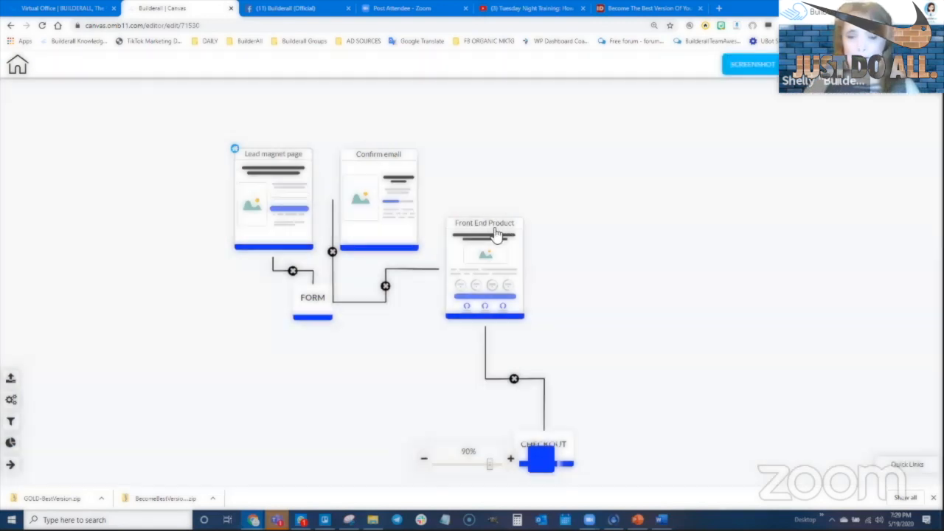
Shift the Front End Product page slightly and move its Checkout element up directly beneath it.
left_click_drag(491, 221, 546, 230)
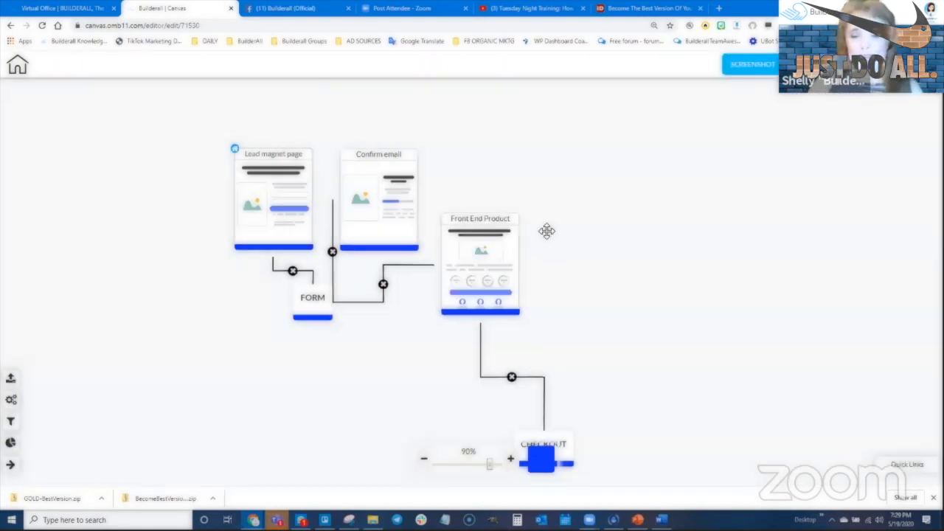
left_click_drag(572, 450, 551, 354)
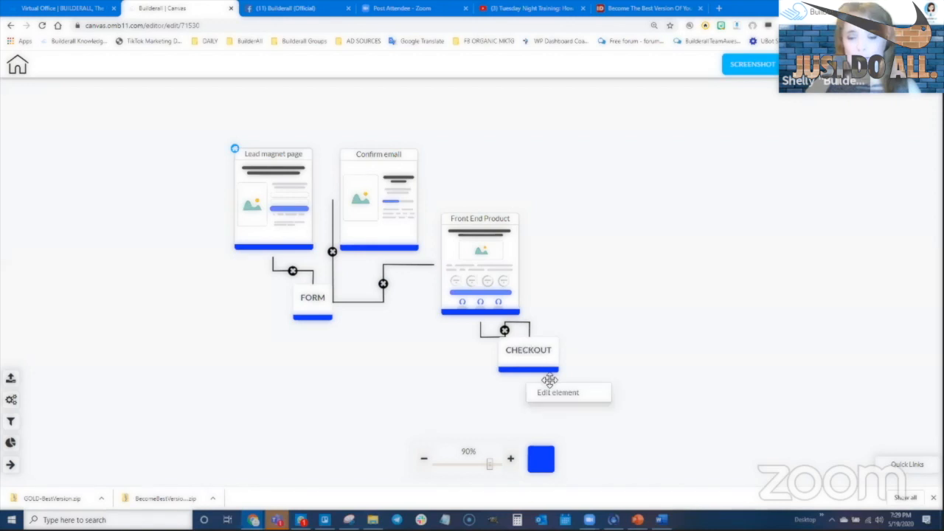
Add a Thank you page as the Success page of the Front End Product's checkout, placed beyond and slightly above the Front End Product page.
left_click(559, 393)
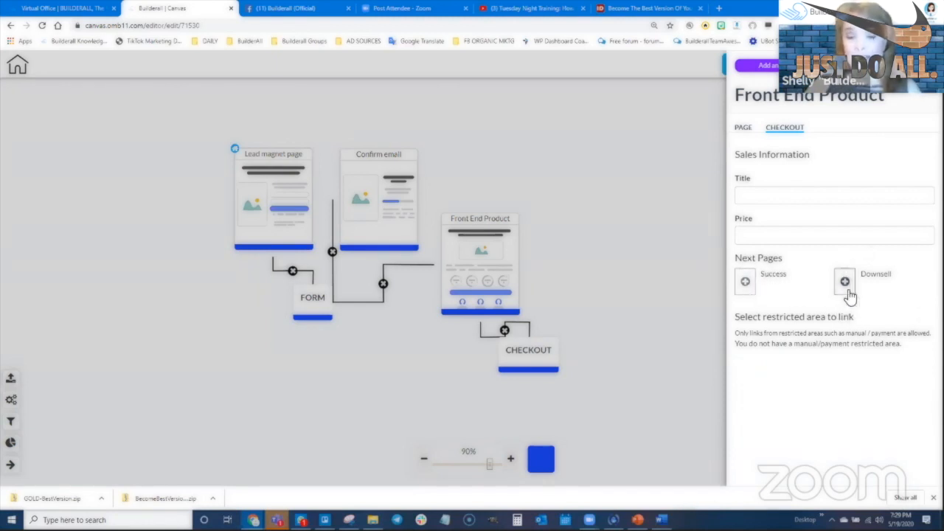
left_click(745, 282)
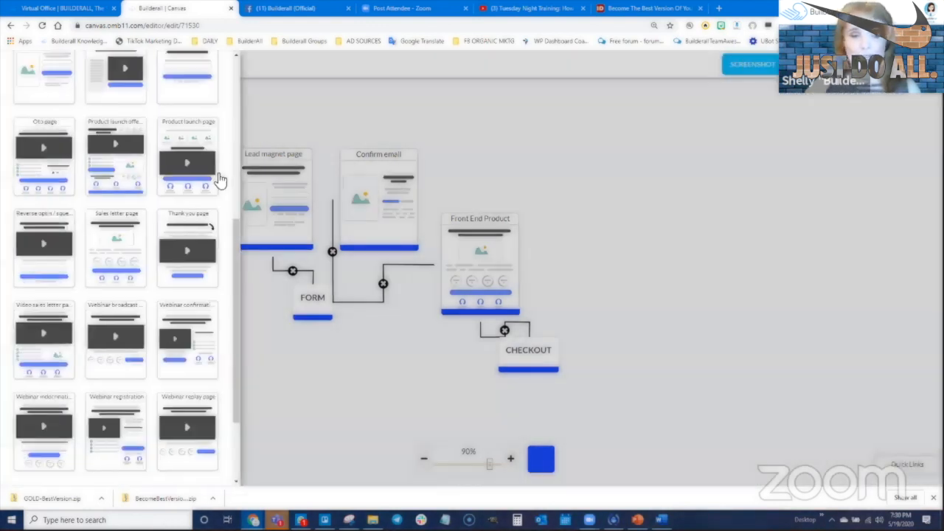
scroll(131, 353, "down", 1)
scroll(133, 315, "up", 3)
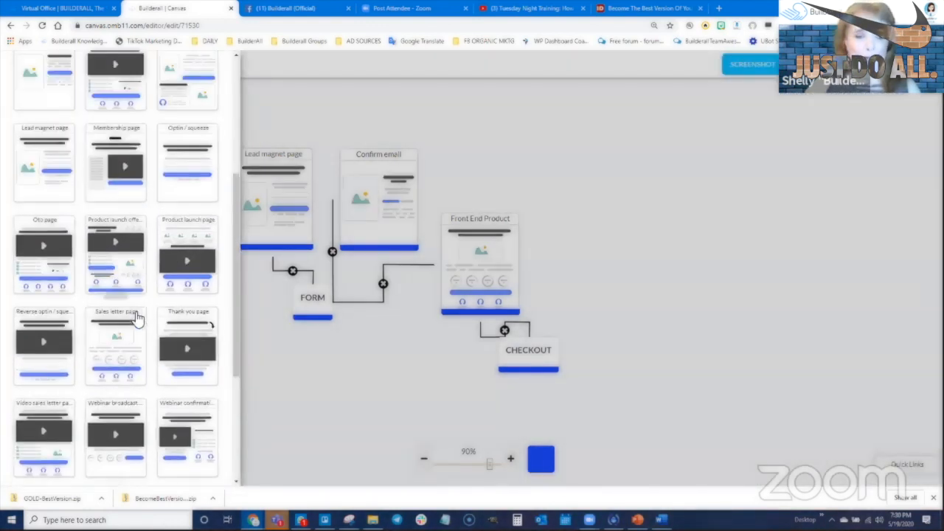
scroll(181, 206, "up", 1)
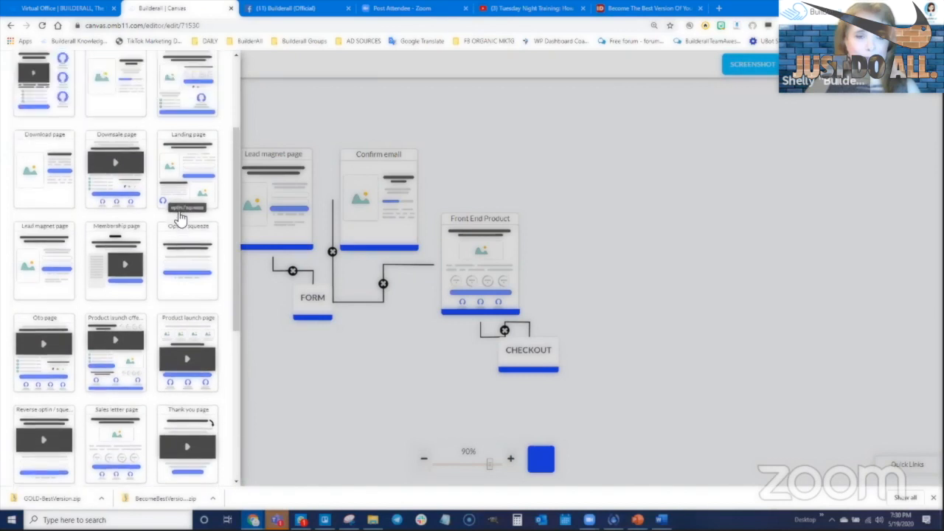
scroll(185, 401, "down", 1)
left_click(185, 394)
left_click_drag(746, 378, 602, 218)
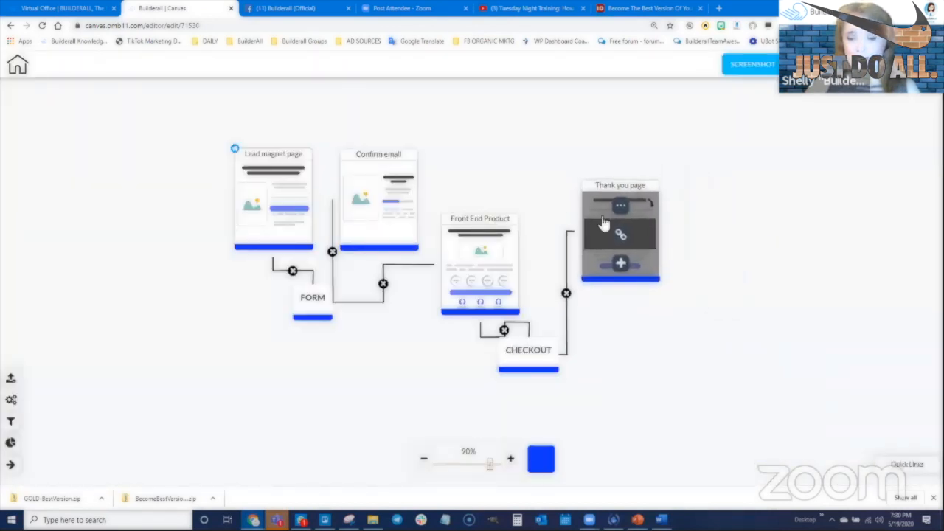
Check the next pages of the Front End Product's checkout and rename the Thank you page as "Upsell".
right_click(524, 359)
left_click(548, 401)
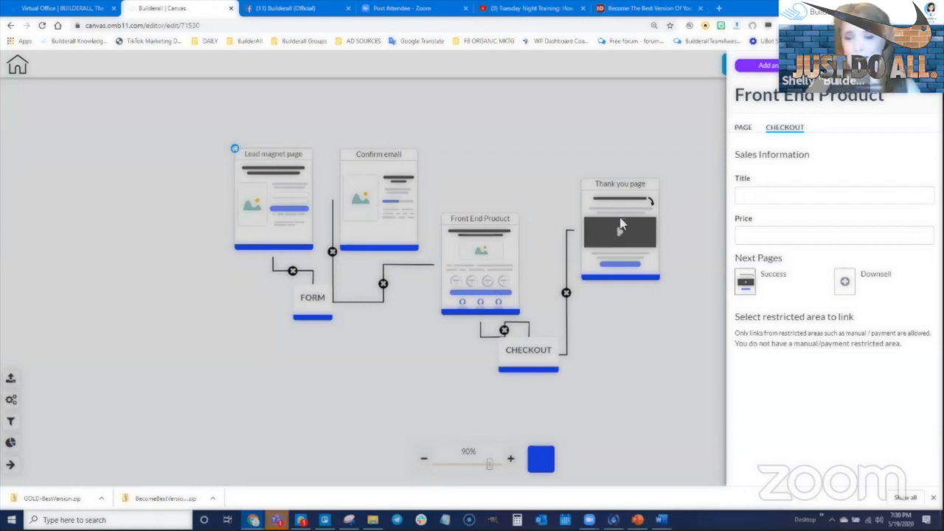
left_click(659, 367)
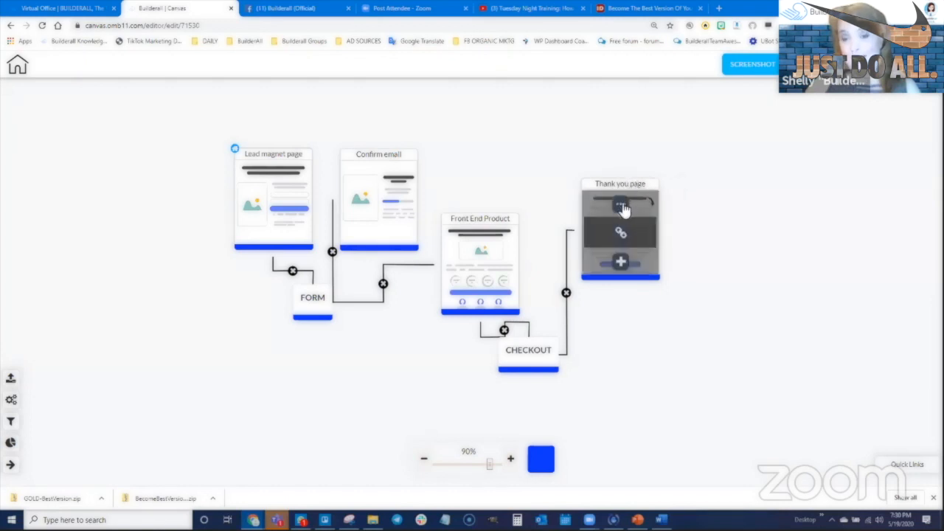
left_click(624, 205)
left_click_drag(734, 95, 885, 105)
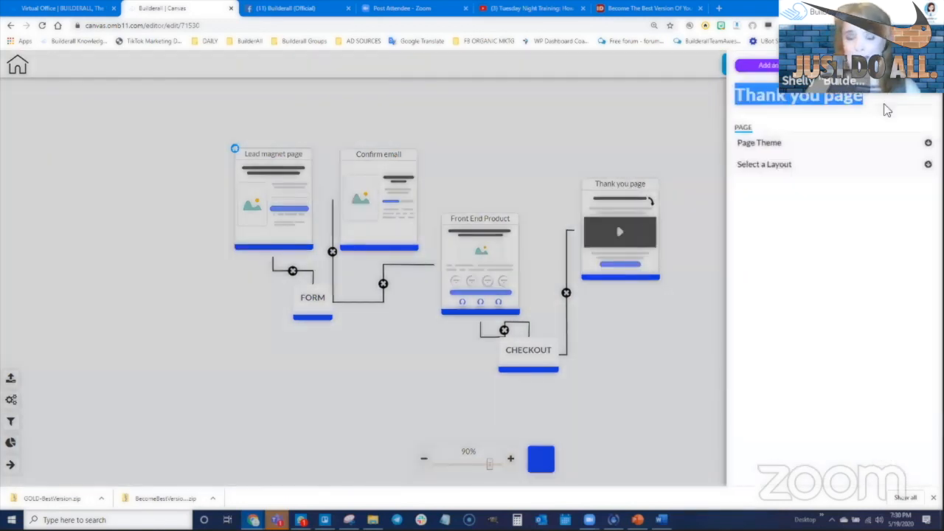
type("Upsell")
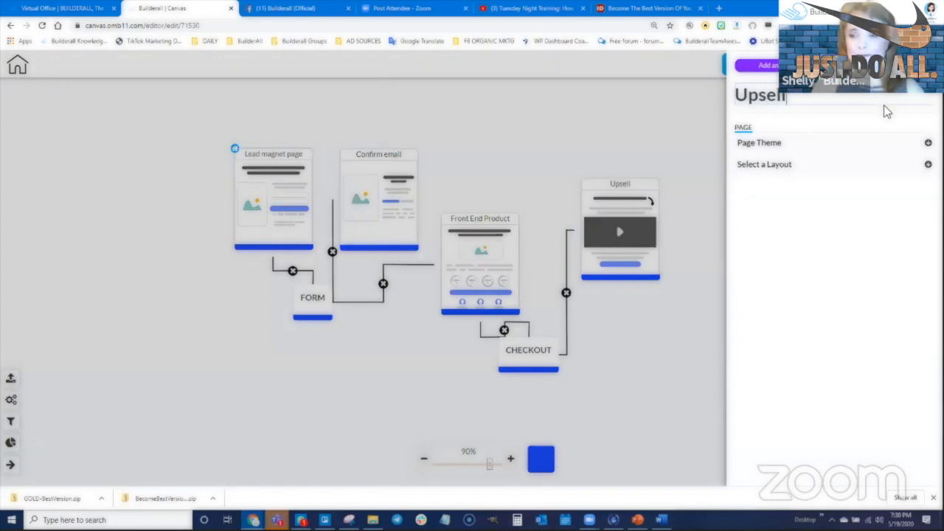
left_click(672, 369)
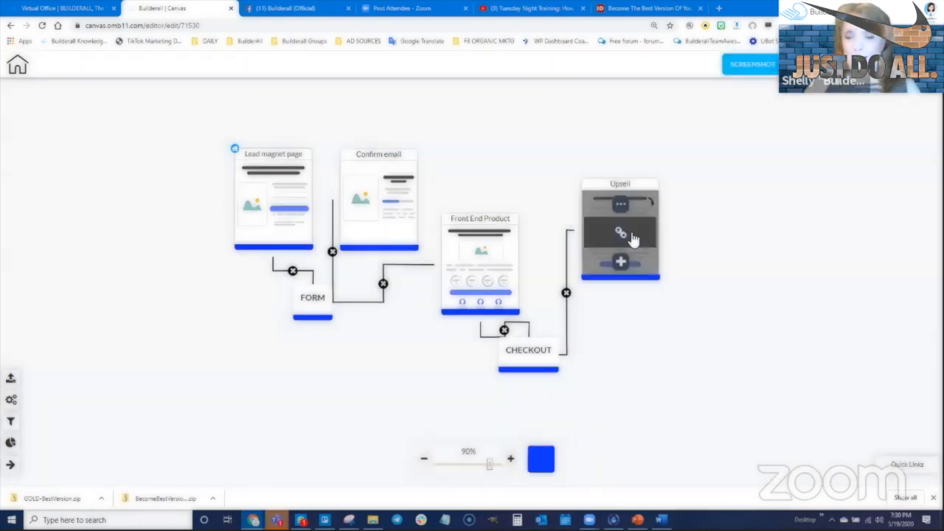
Delete the connection between the Front End Product's checkout and the Upsell page, and remove that page from the canvas.
mouse_move(665, 288)
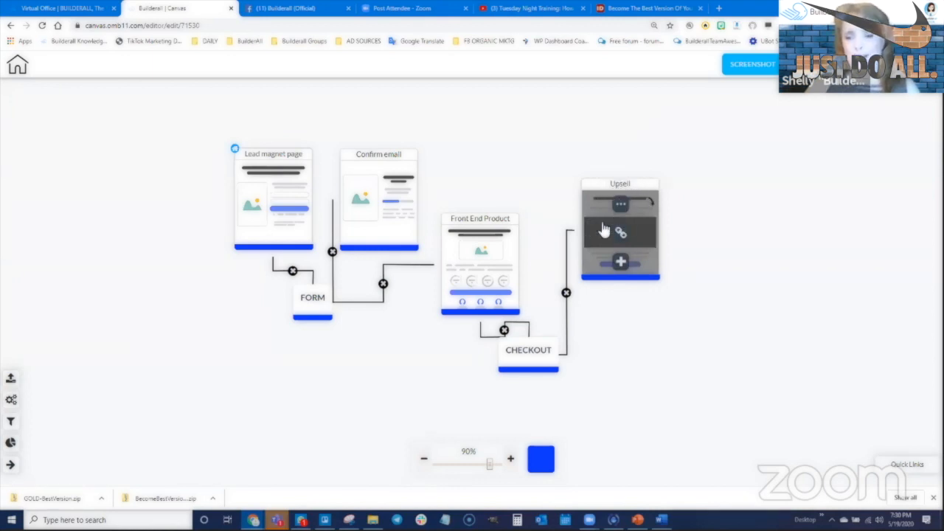
left_click(566, 293)
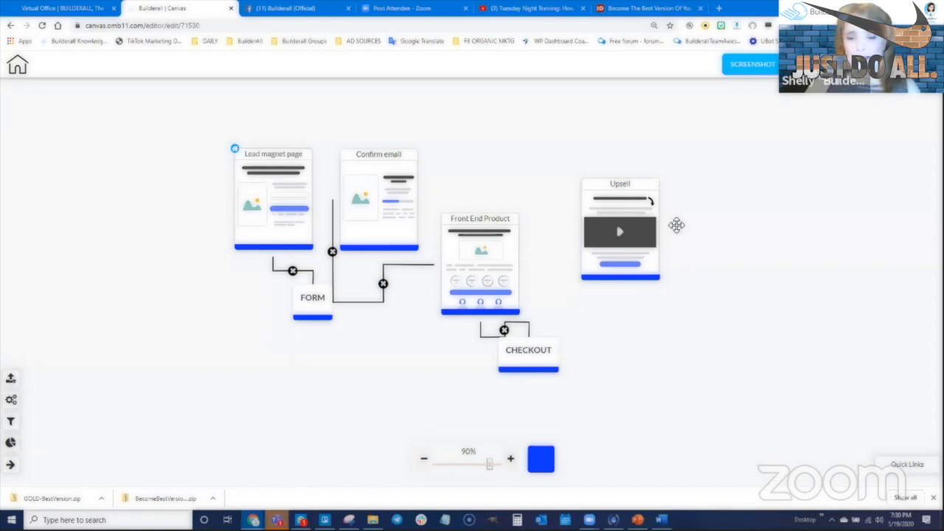
left_click(623, 206)
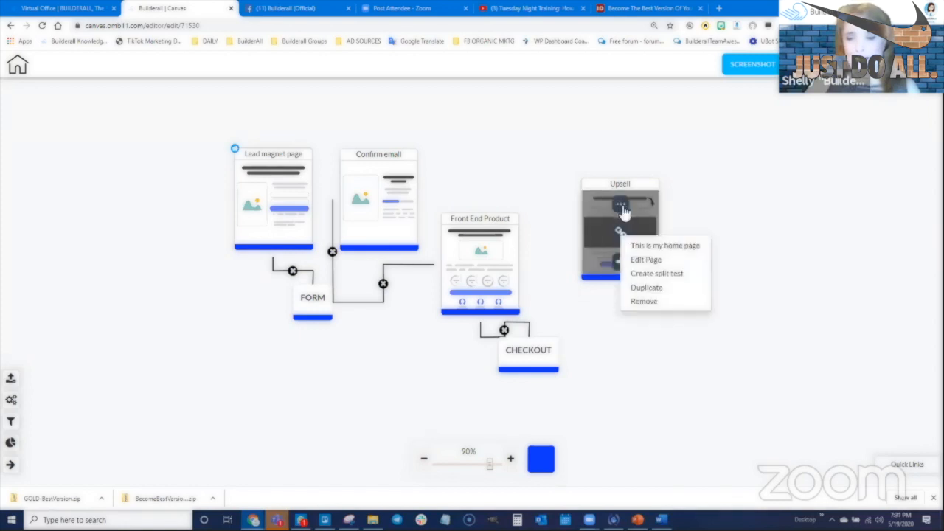
left_click(651, 301)
Add a Sales letter page as the Success page of the Front End Product's checkout and arrange it with its own Checkout element beside it.
left_click(534, 356)
left_click(565, 396)
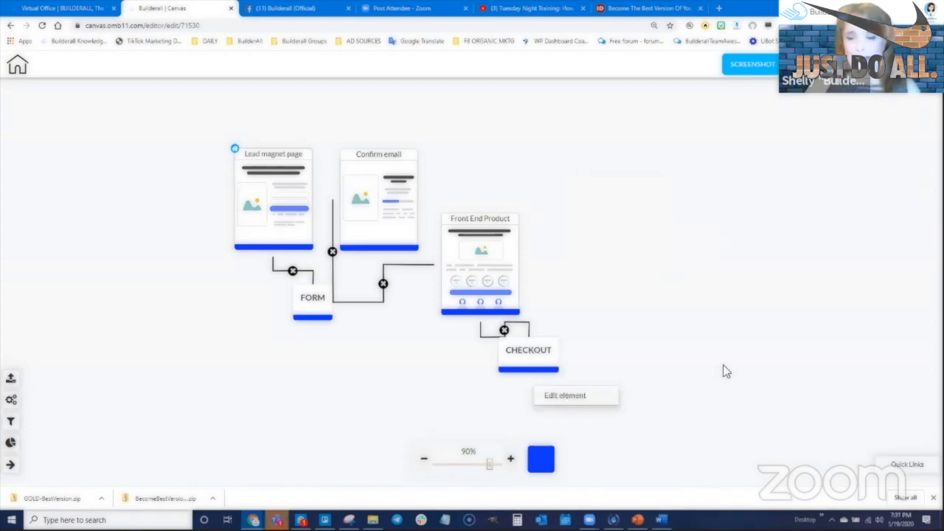
left_click(742, 286)
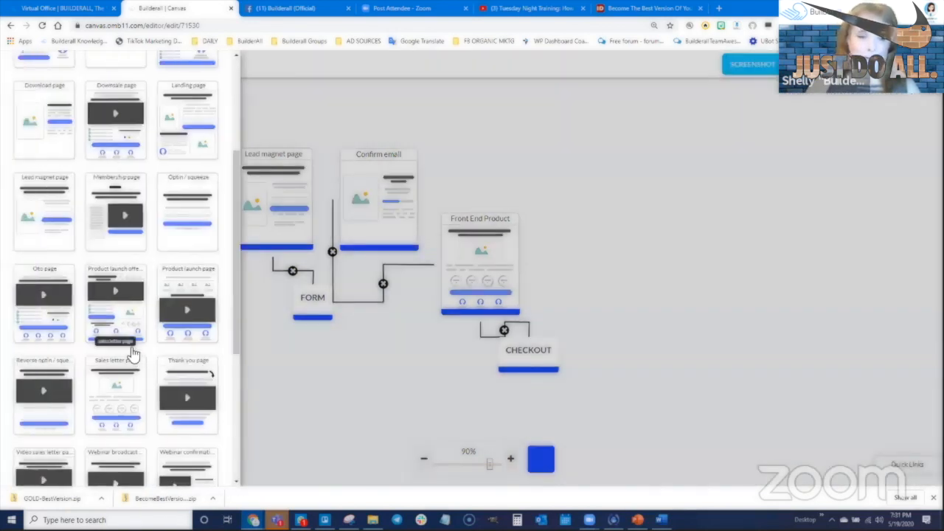
left_click(133, 355)
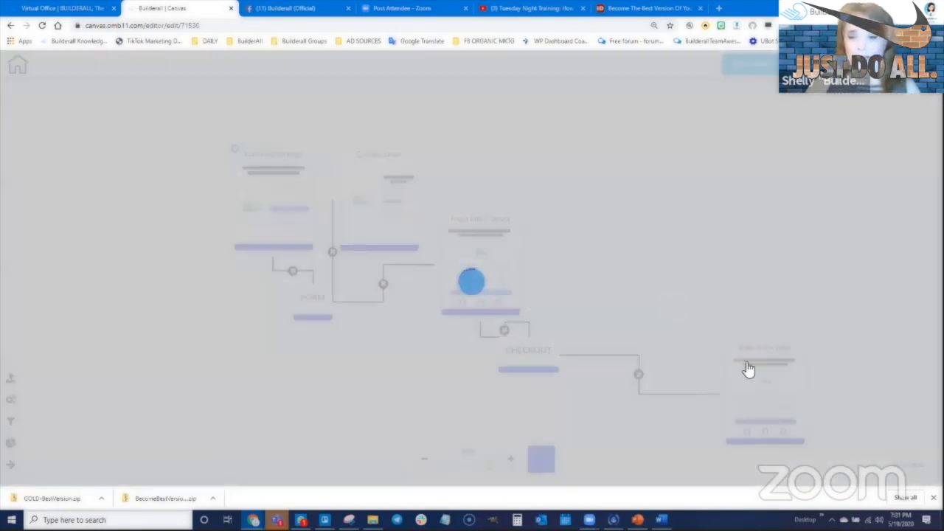
scroll(812, 390, "down", 2)
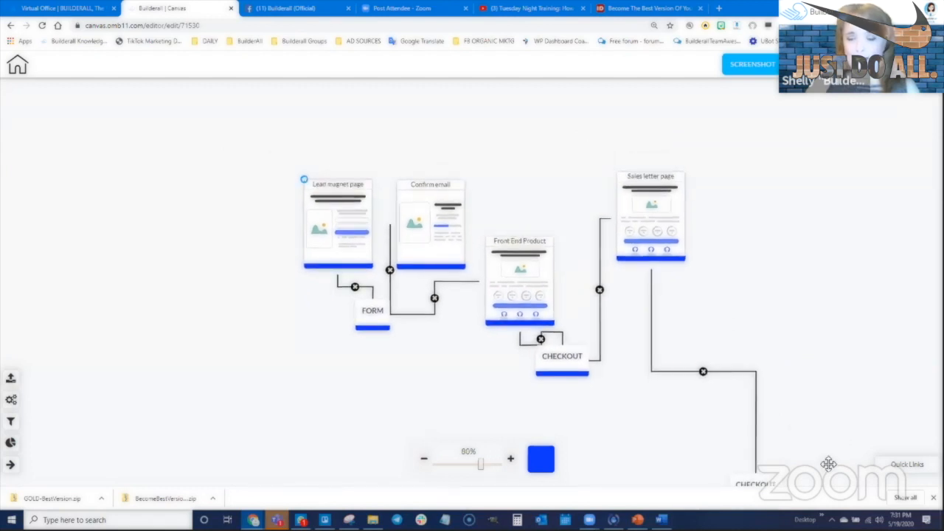
left_click_drag(742, 476, 718, 286)
left_click_drag(650, 197, 624, 214)
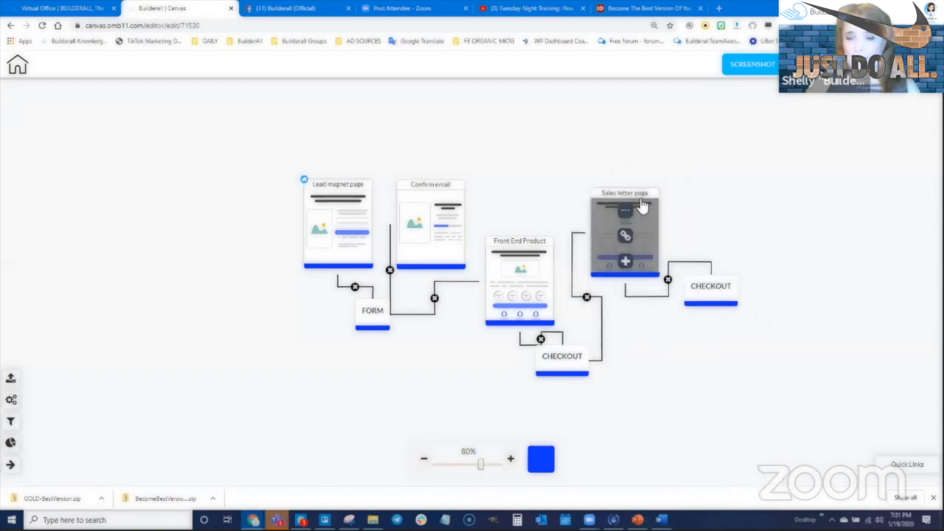
Rename the Sales letter page as "Upsell" and nudge its Checkout element slightly closer beneath it.
left_click(624, 214)
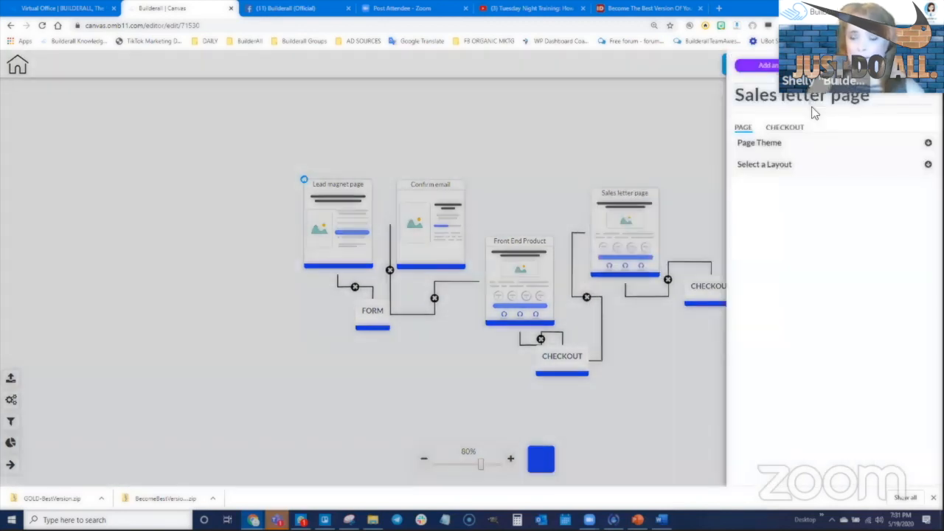
double_click(805, 97)
key("ctrl+a")
type("Upsel")
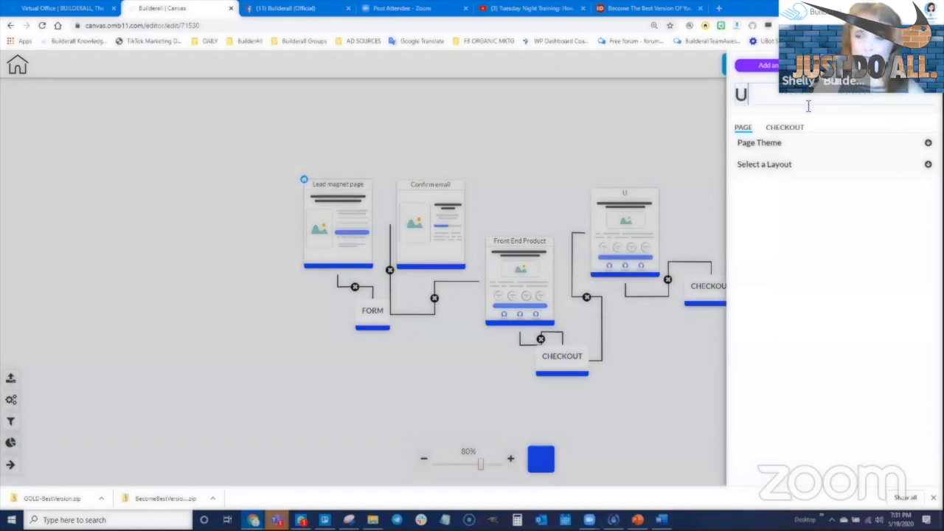
left_click(670, 133)
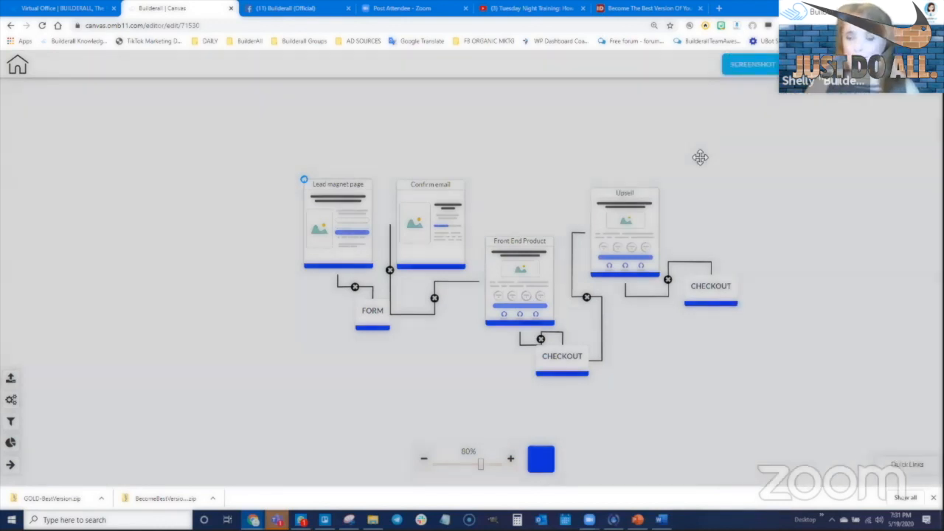
left_click_drag(710, 289, 705, 293)
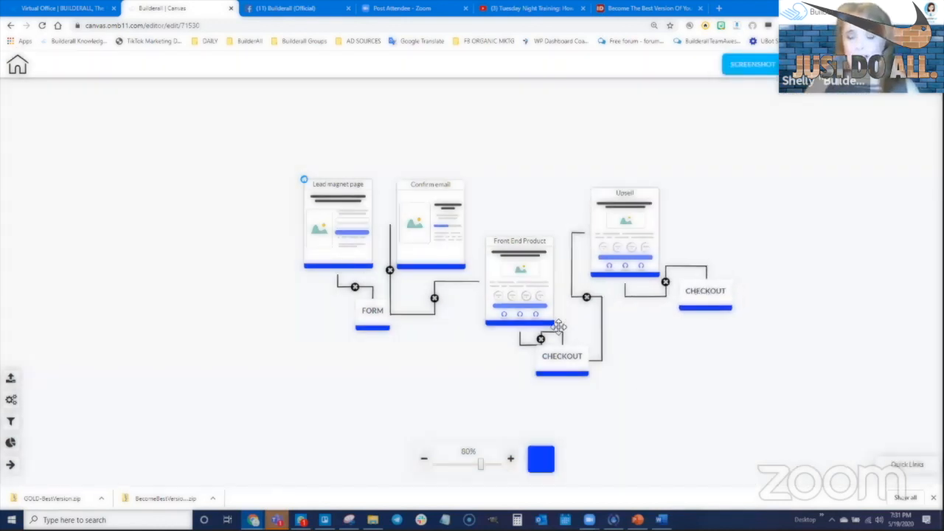
Review the funnel flow from the Lead magnet page through Confirm email and Front End Product to Upsell, including the form's next pages.
mouse_move(558, 327)
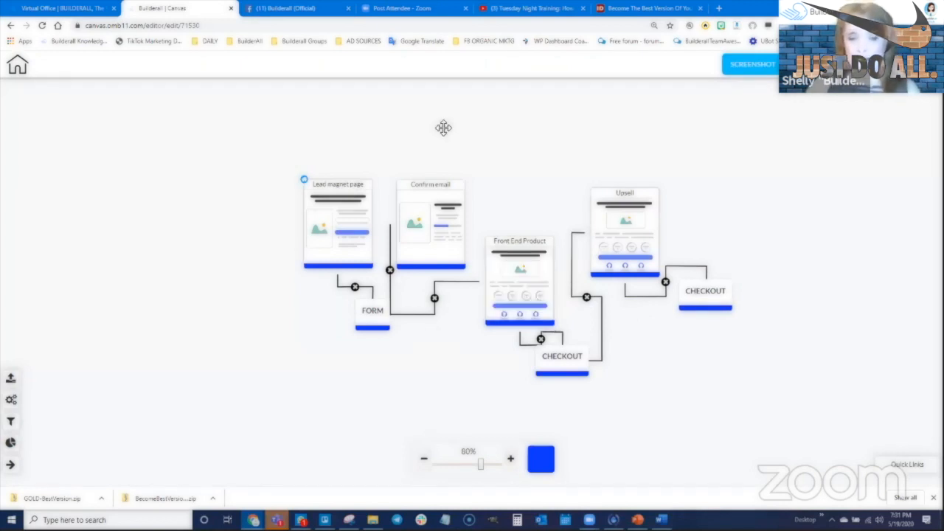
mouse_move(329, 189)
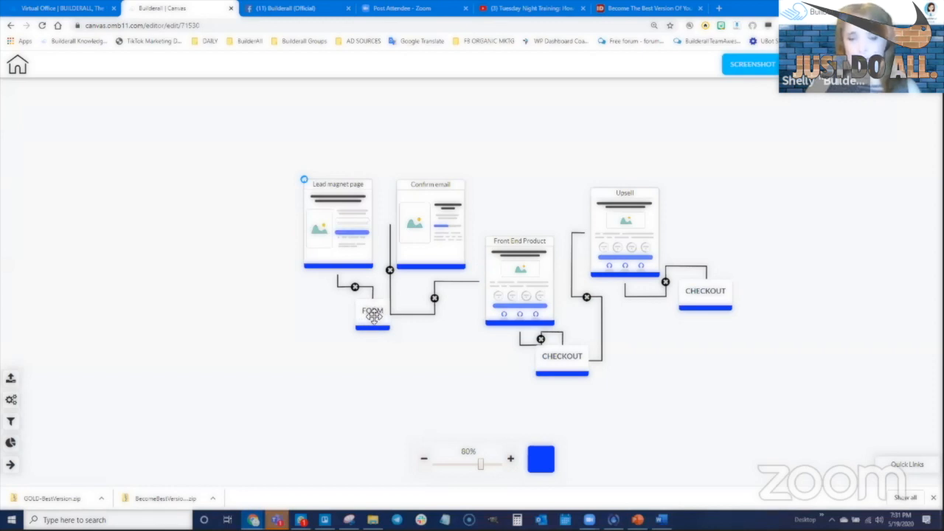
mouse_move(430, 225)
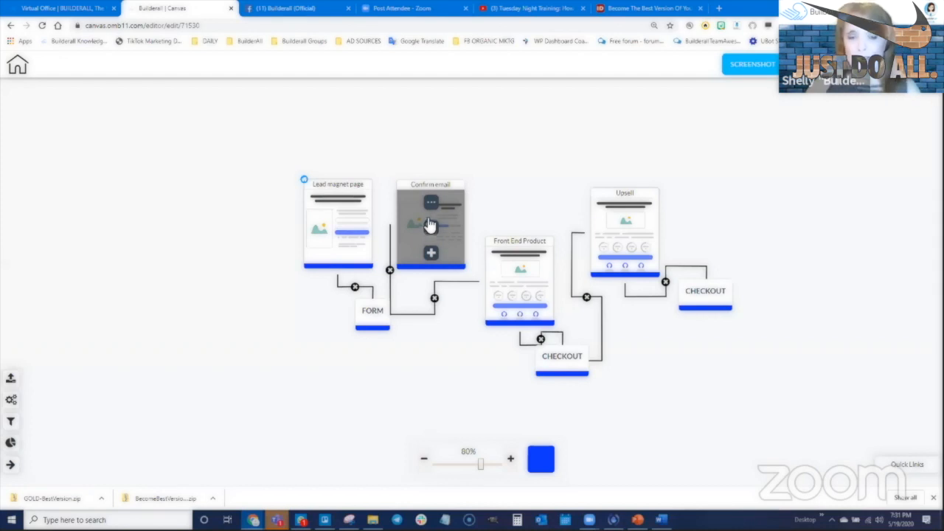
mouse_move(520, 274)
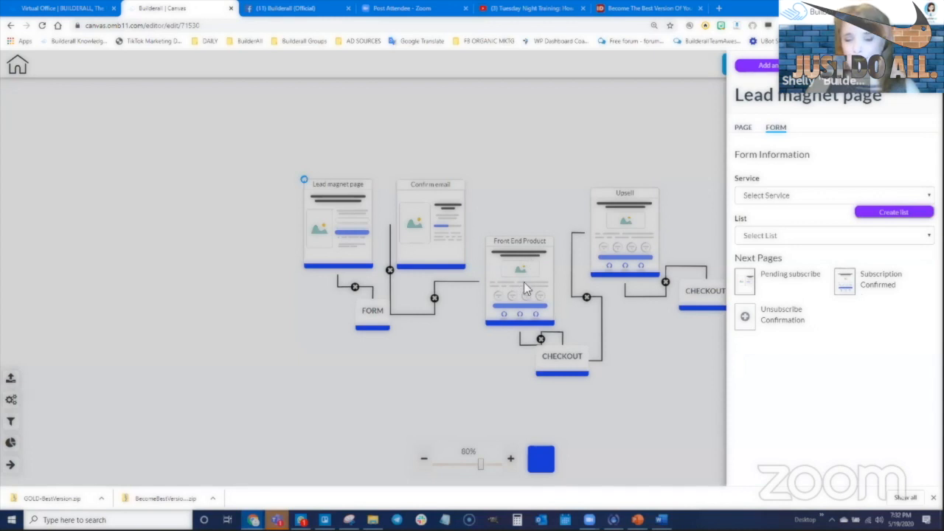
left_click(691, 128)
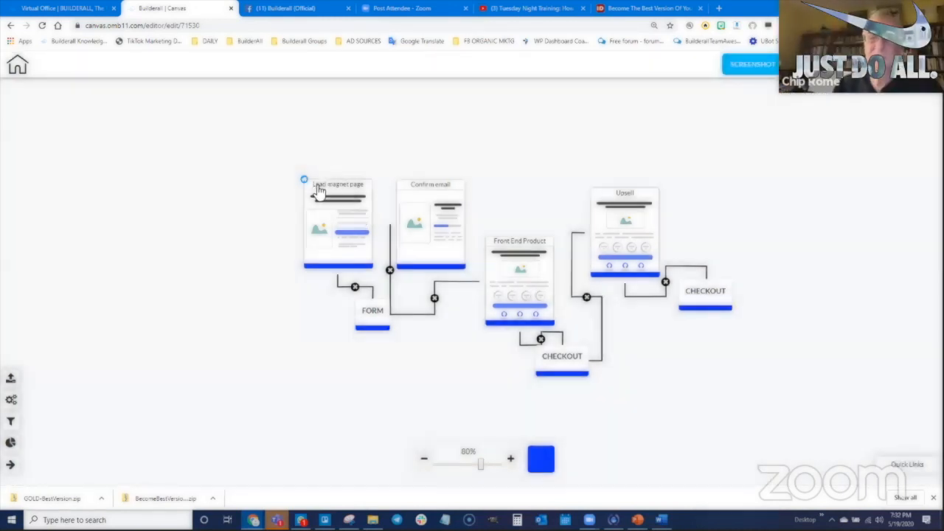
mouse_move(346, 234)
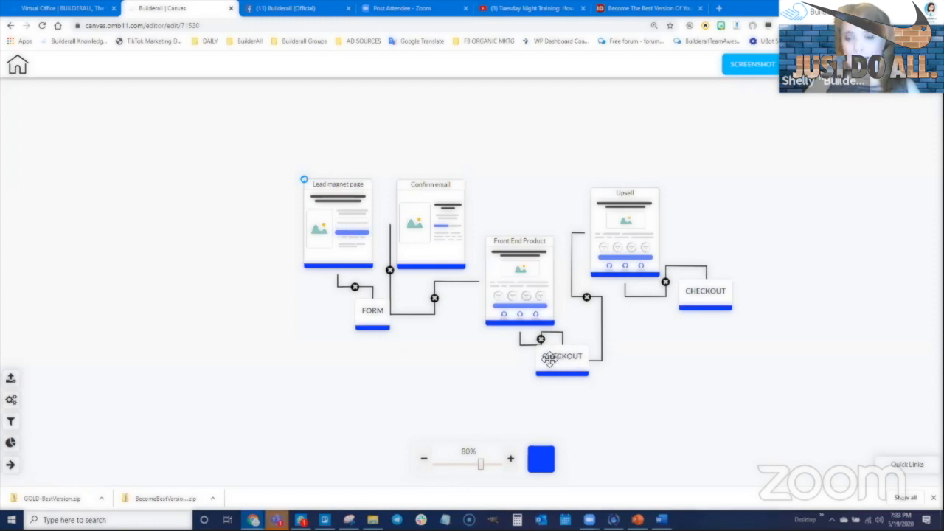
mouse_move(631, 213)
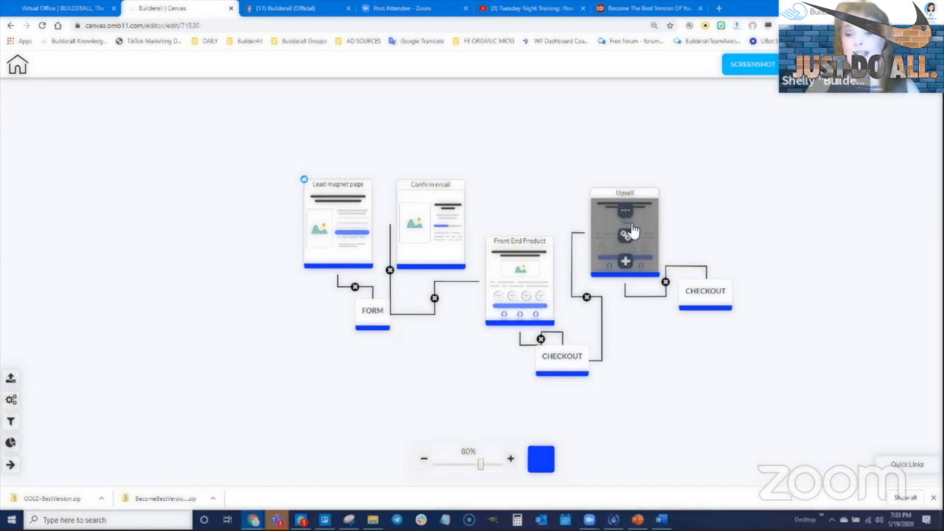
Add a Thank you page as the Upsell checkout's Success page and, below it, a Sales letter page as its Downsell page.
left_click(701, 293)
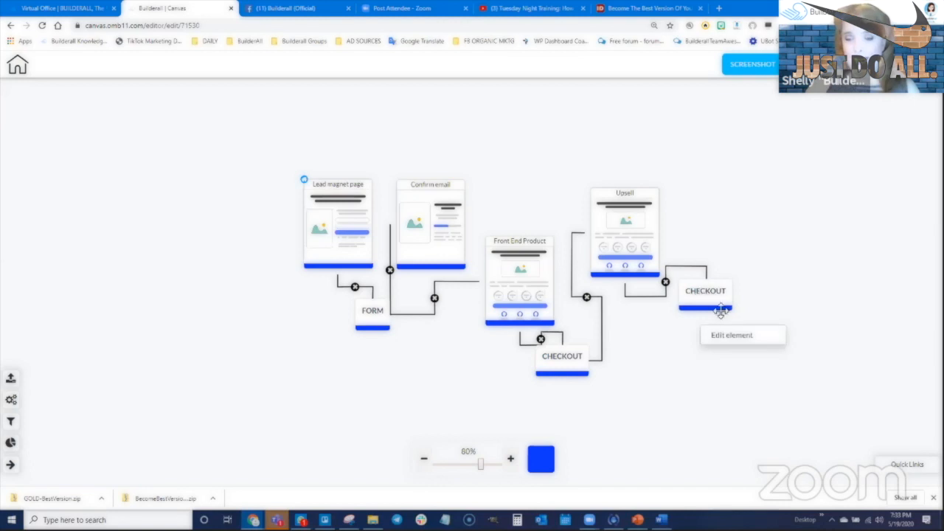
left_click(732, 335)
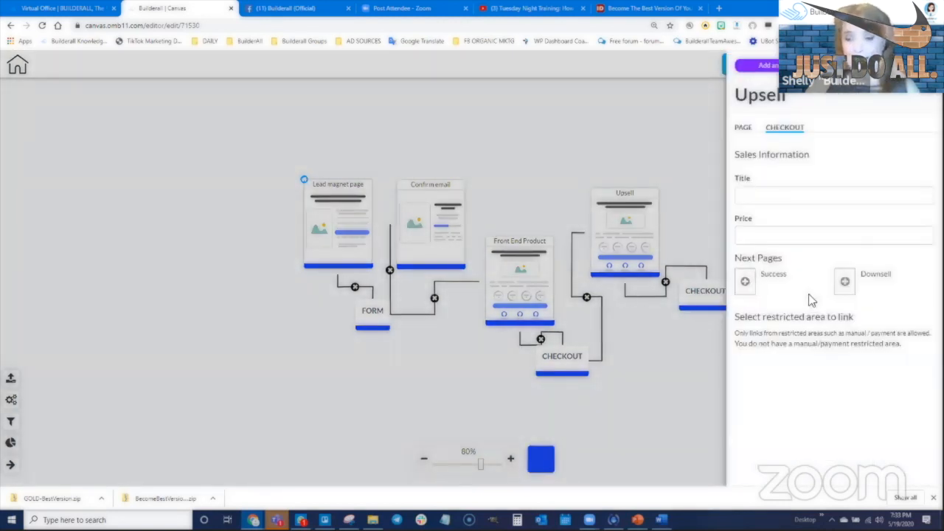
left_click(650, 257)
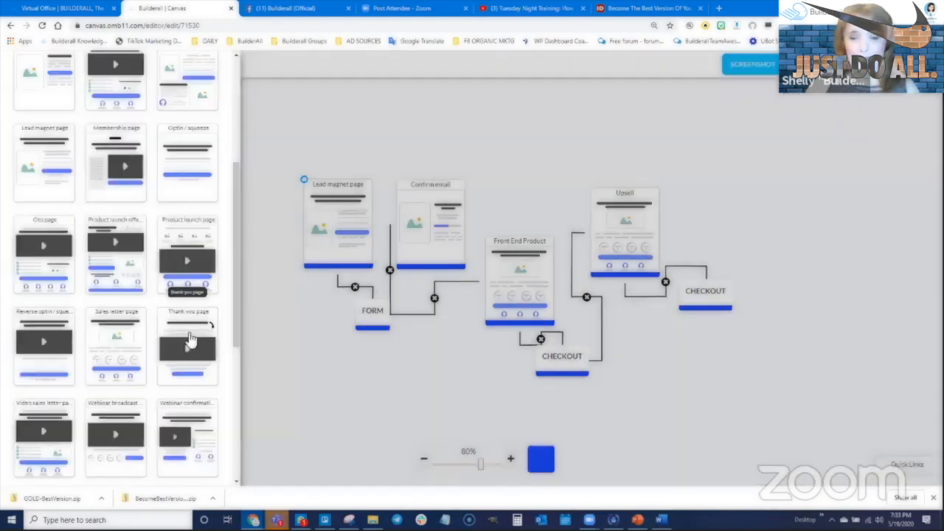
left_click(191, 340)
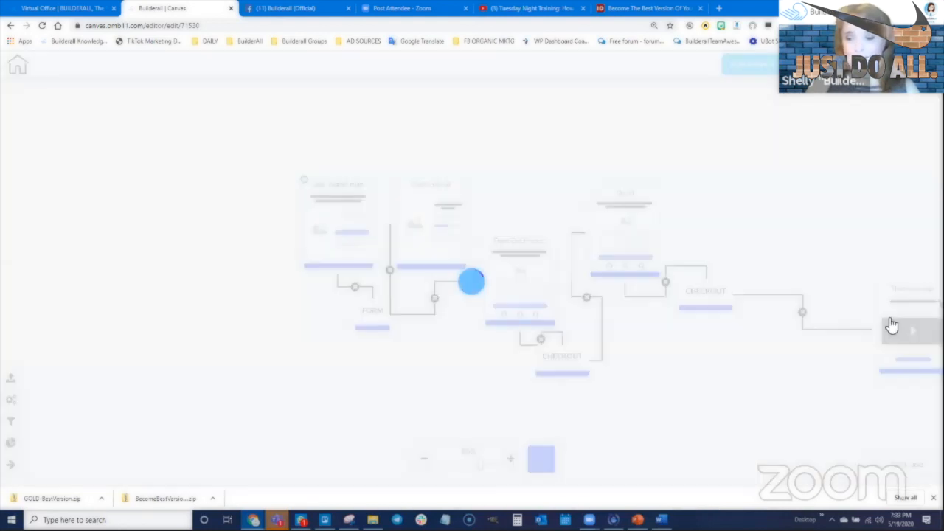
left_click_drag(891, 323, 757, 198)
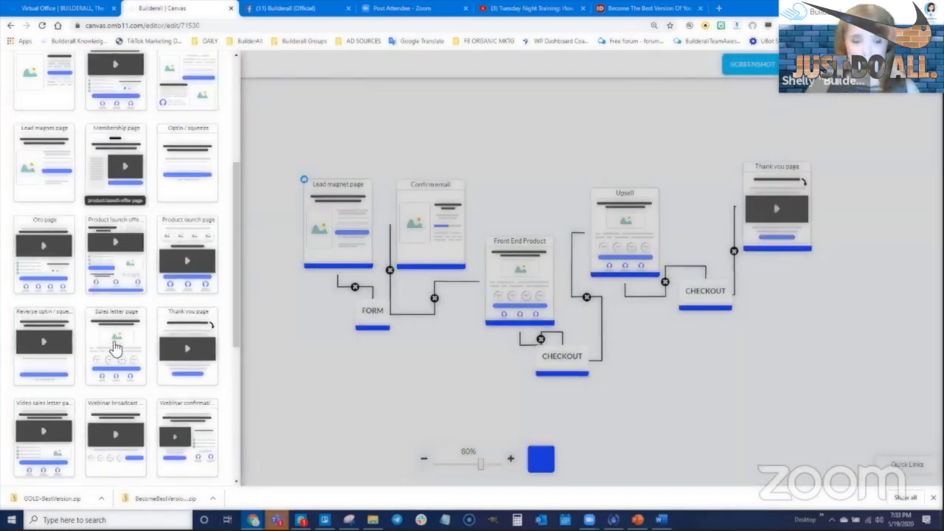
left_click_drag(879, 339, 749, 369)
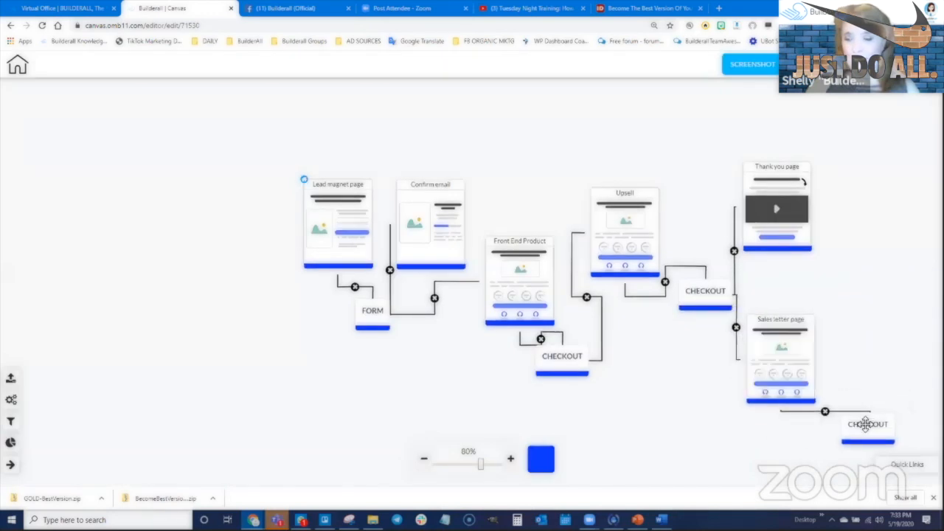
Rename the Sales letter page below the Thank you page as "Downsell".
mouse_move(819, 362)
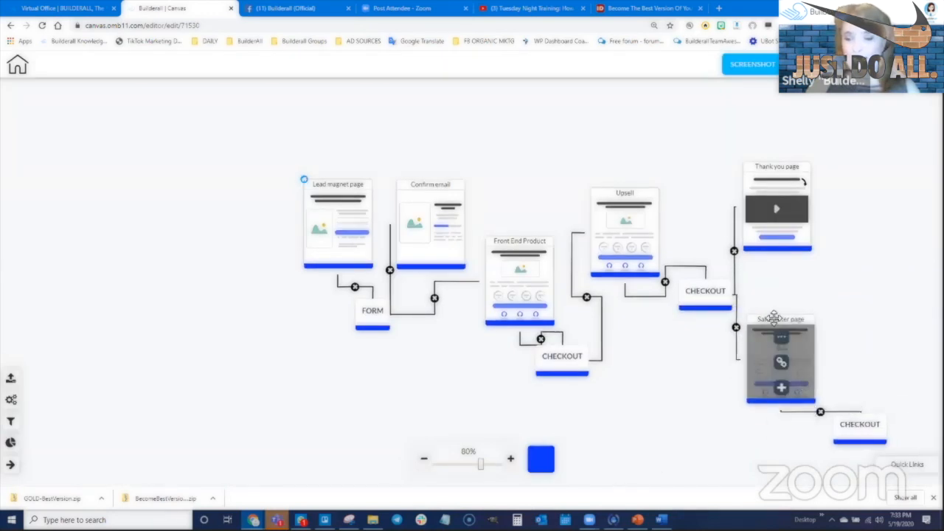
left_click(782, 339)
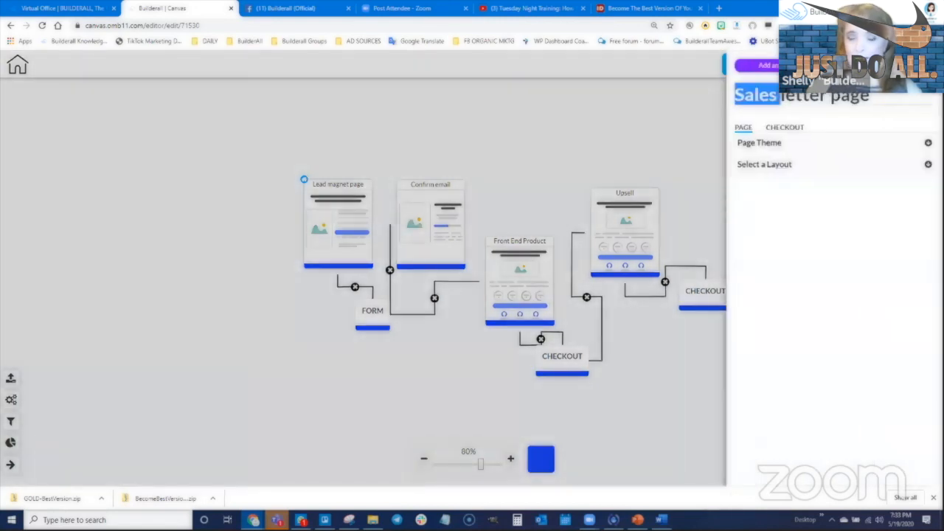
type("Dow")
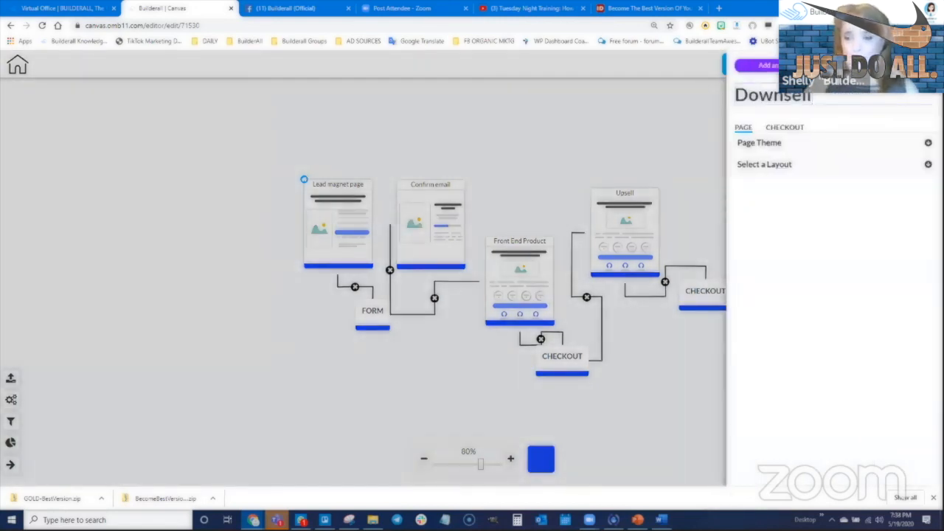
type("nsell")
key("Return")
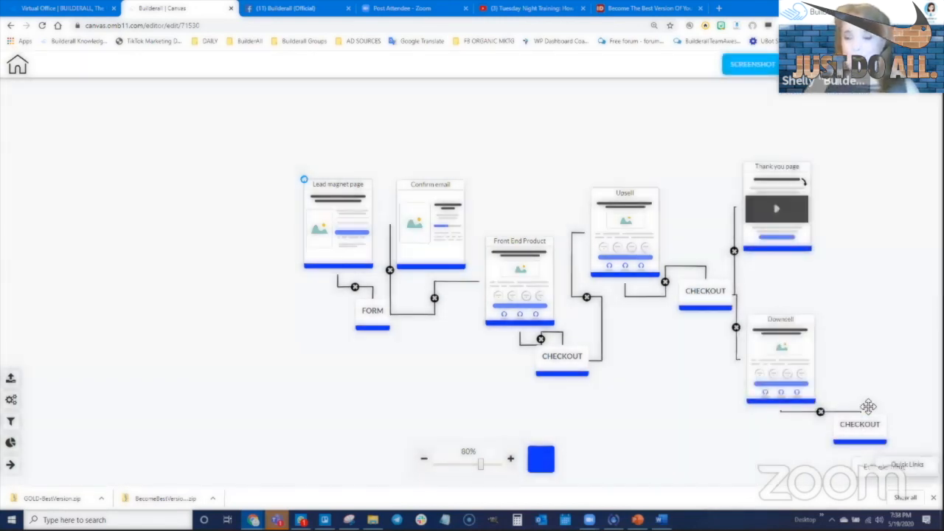
Link the Downsell checkout's Success page to the existing Thank you page.
mouse_move(885, 473)
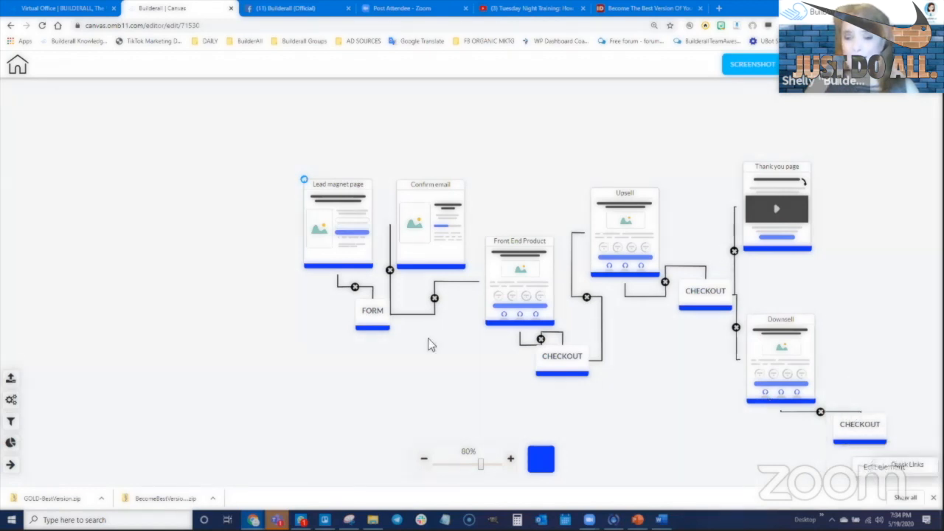
left_click(11, 443)
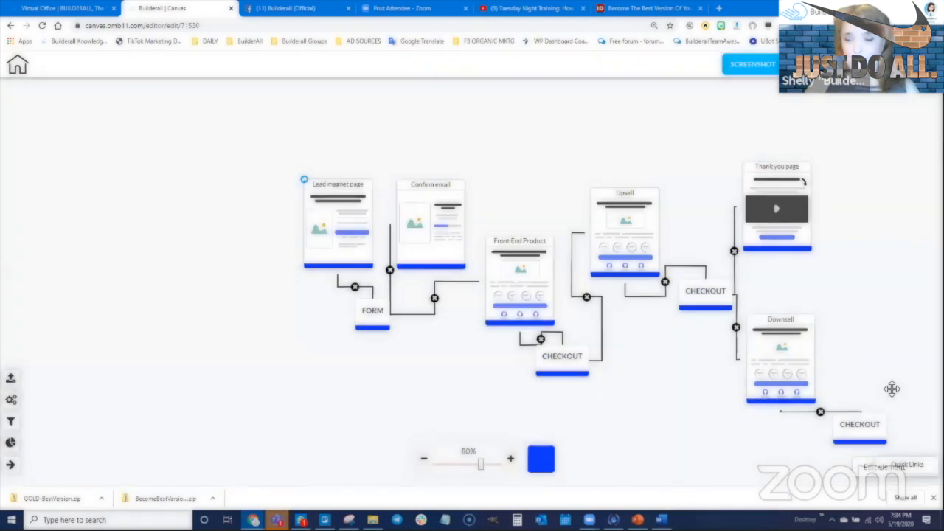
left_click_drag(890, 391, 854, 343)
right_click(826, 383)
left_click(856, 421)
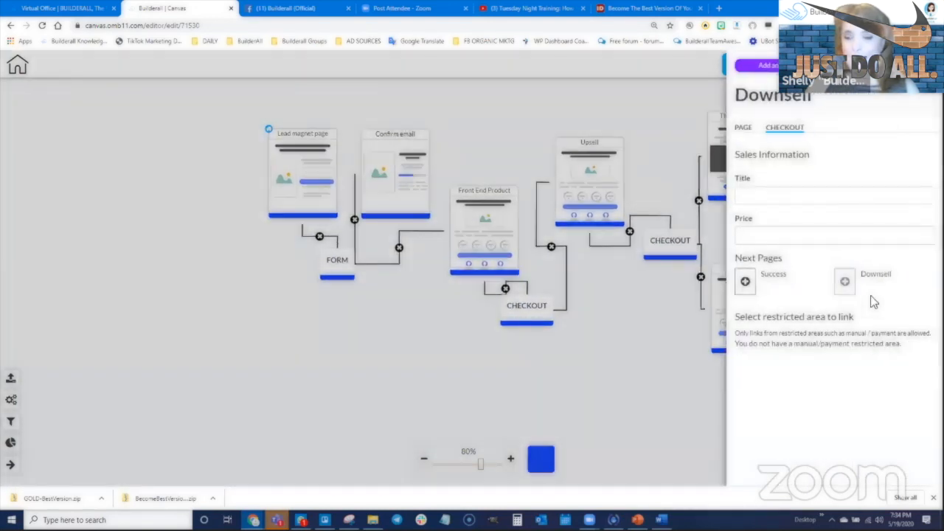
left_click(534, 220)
scroll(136, 413, "down", 4)
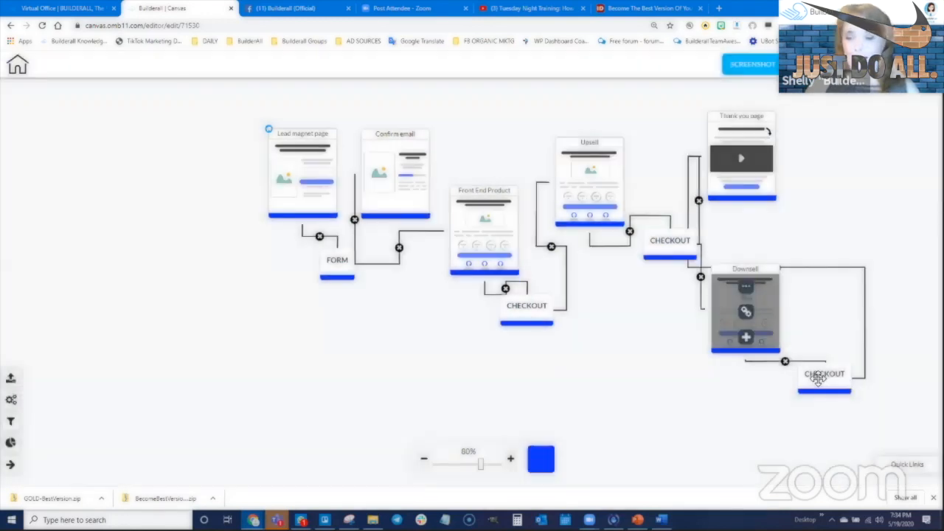
Check the Downsell checkout's next pages and move its Checkout element up beside the Downsell page.
left_click(820, 376)
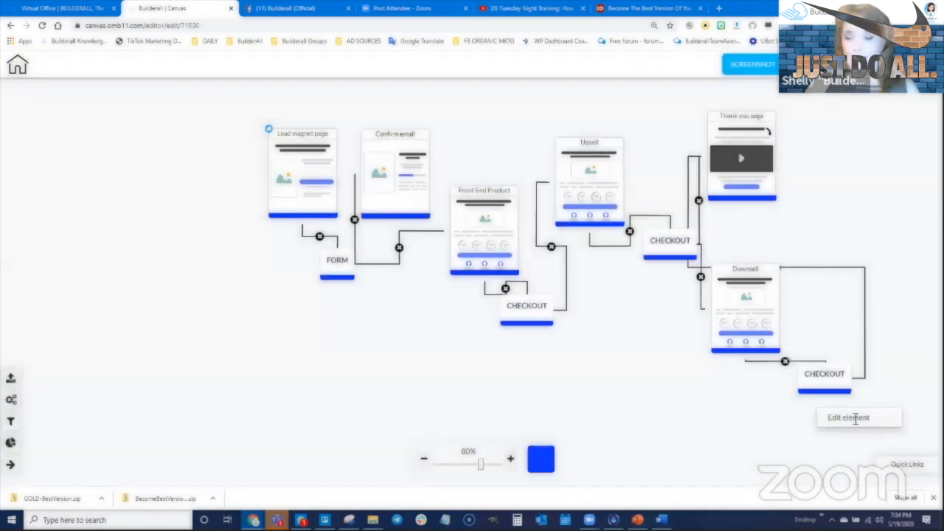
left_click(854, 418)
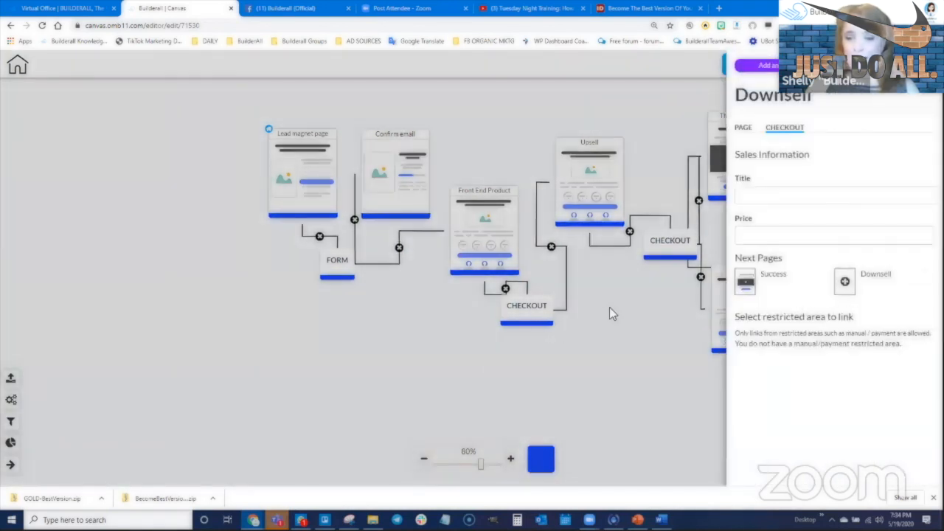
left_click(610, 308)
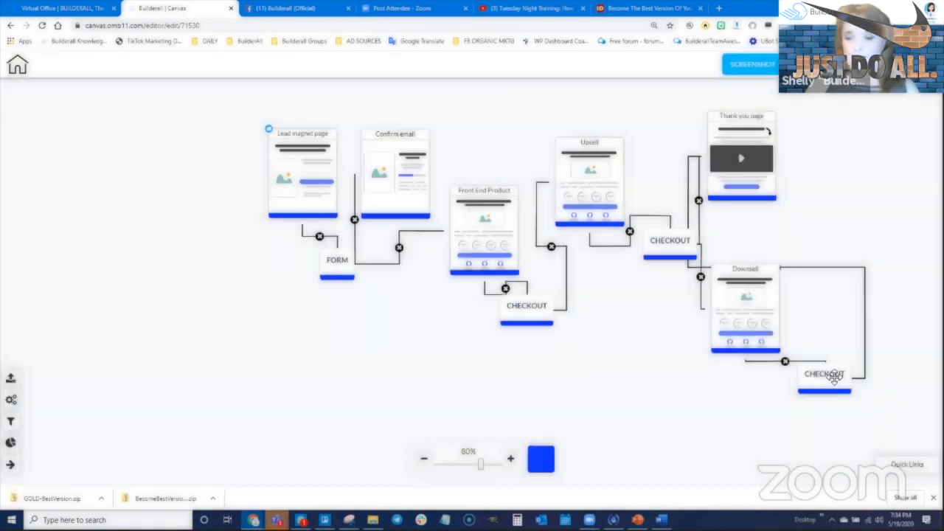
left_click_drag(833, 376, 847, 319)
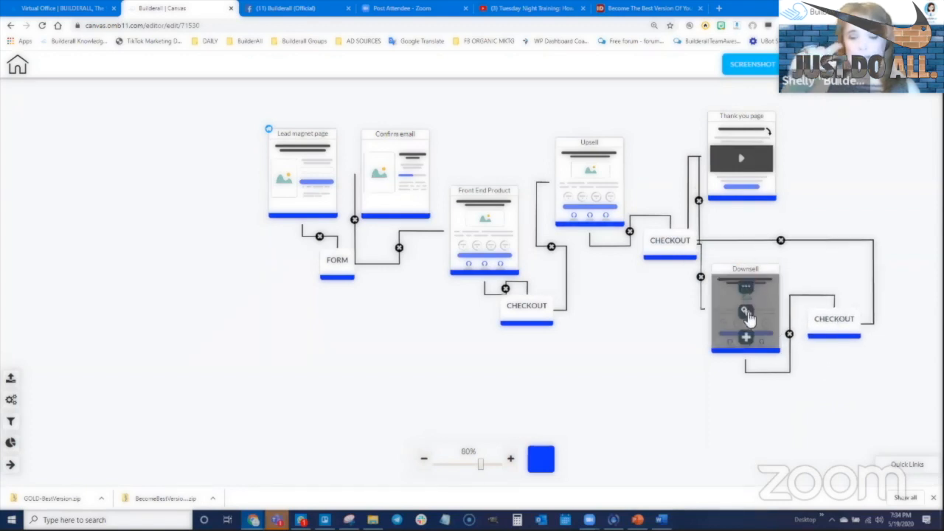
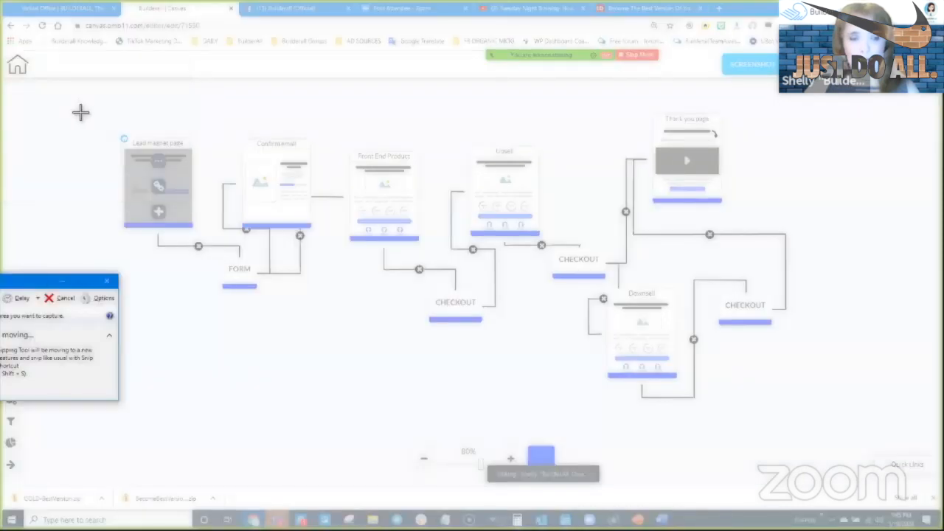
Snip the whole funnel diagram, retake it without the highlighted Lead magnet page, and copy the new snip.
left_click_drag(97, 98, 809, 419)
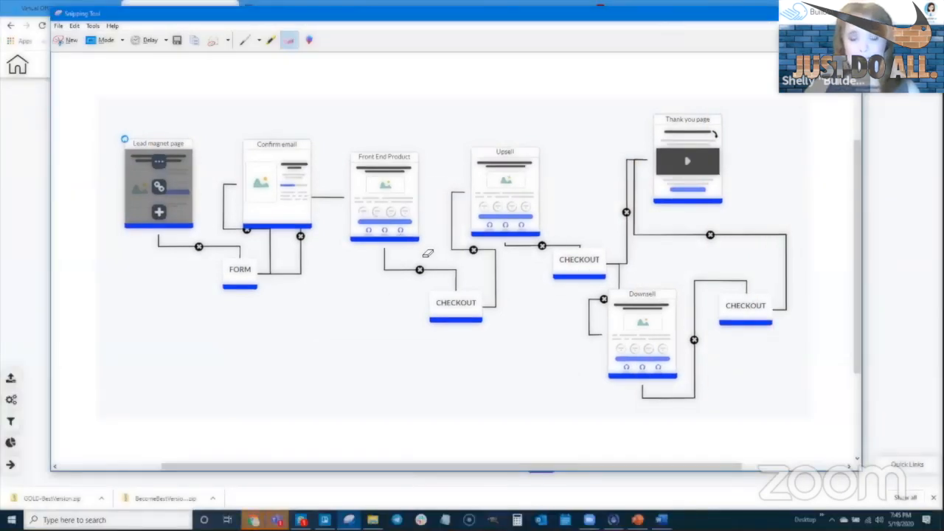
left_click(908, 291)
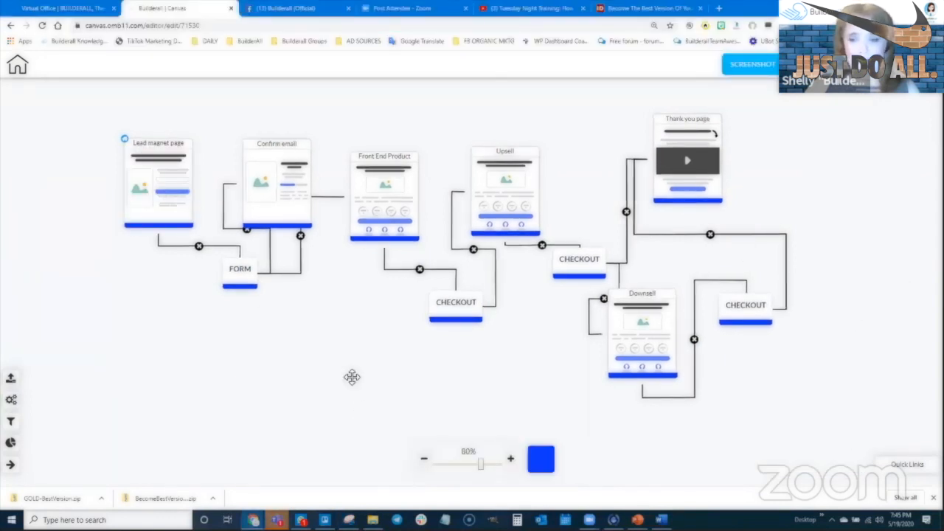
left_click(348, 520)
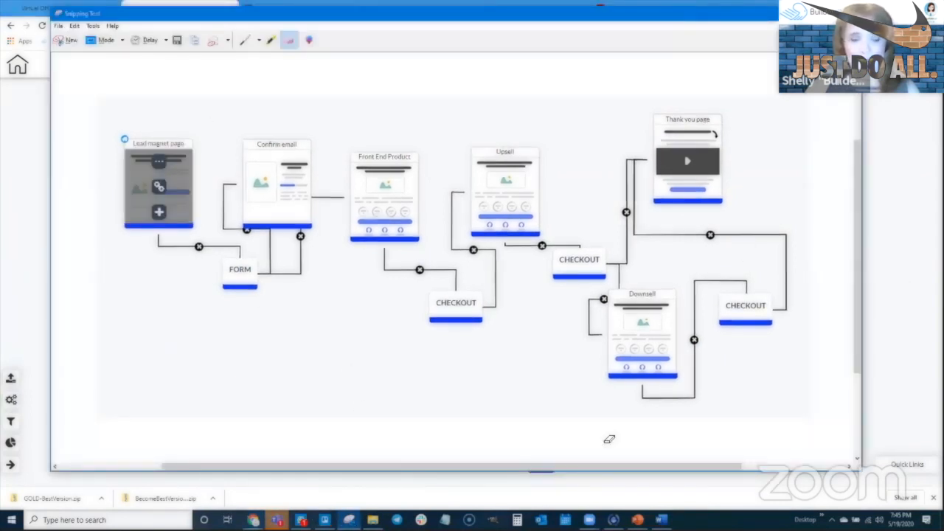
left_click(68, 39)
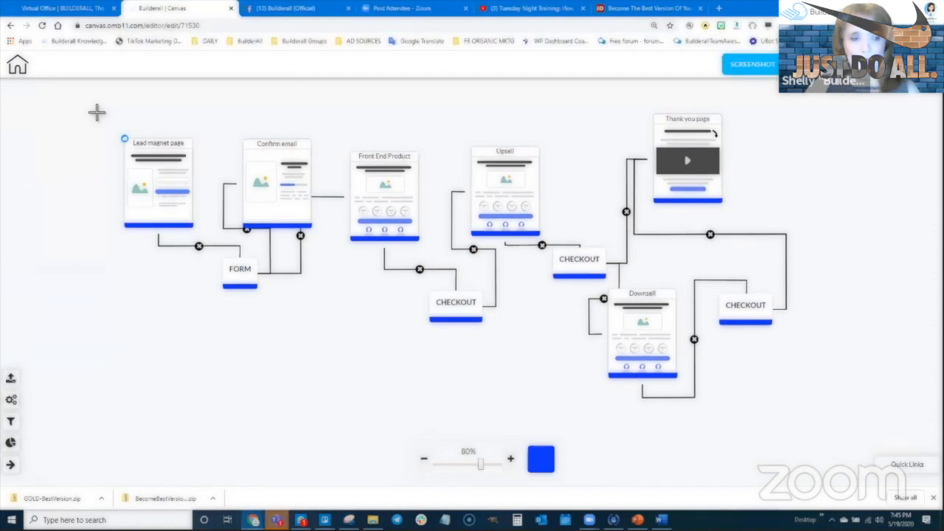
left_click_drag(96, 101, 814, 415)
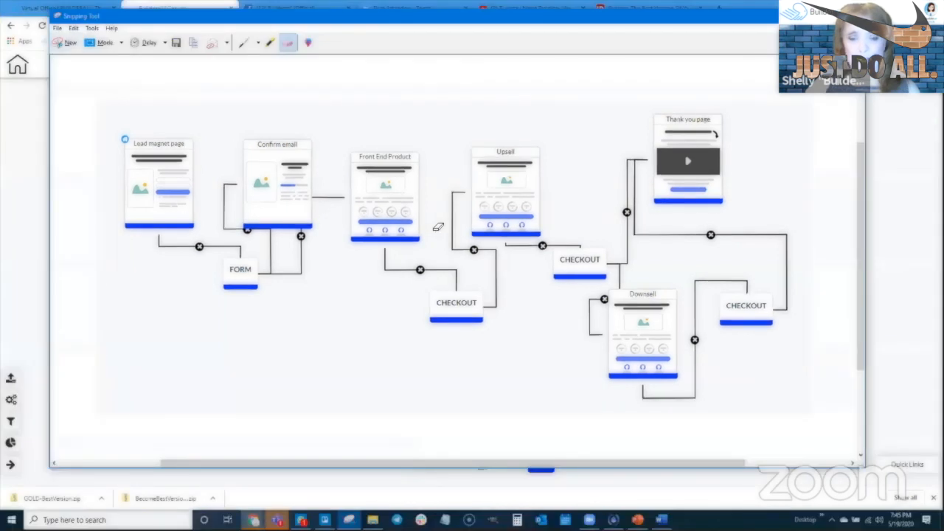
right_click(448, 230)
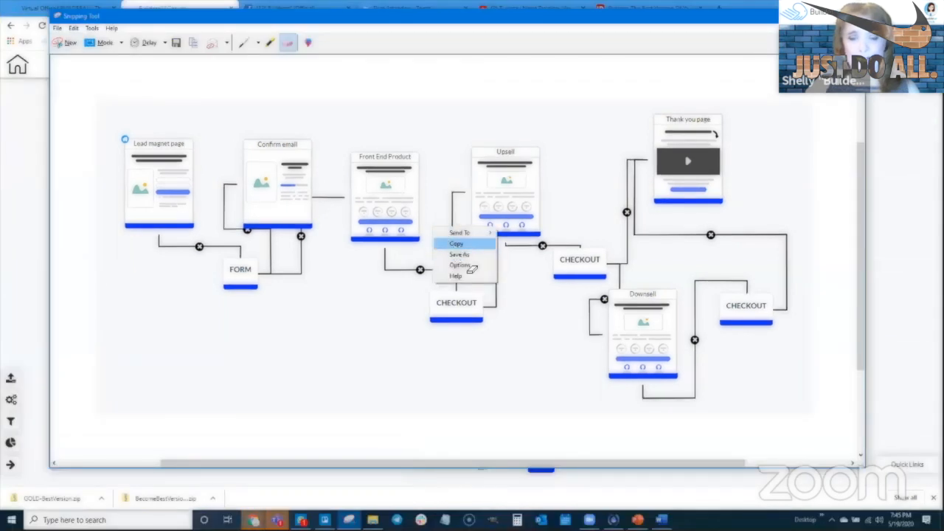
left_click(461, 244)
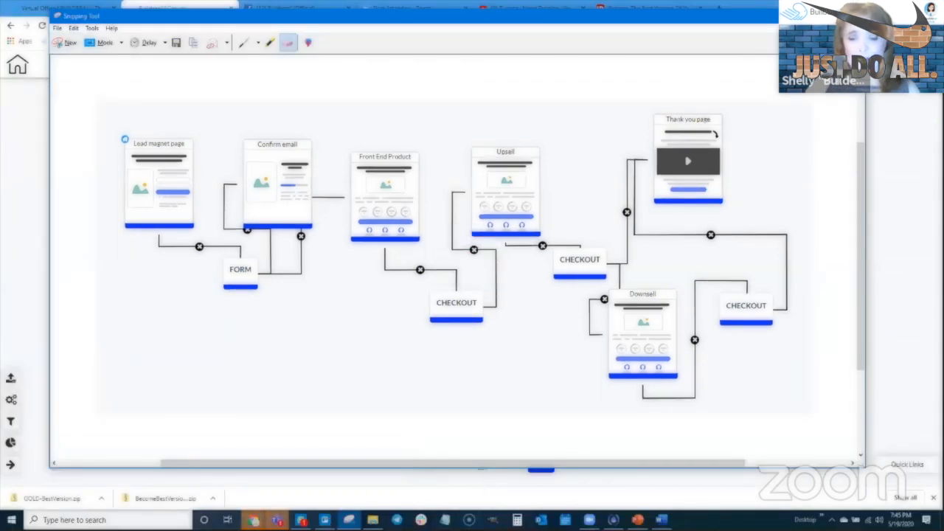
Switch to PowerPoint, add a new slide cleared of its title and text placeholders, and paste the funnel snip on it.
left_click(637, 520)
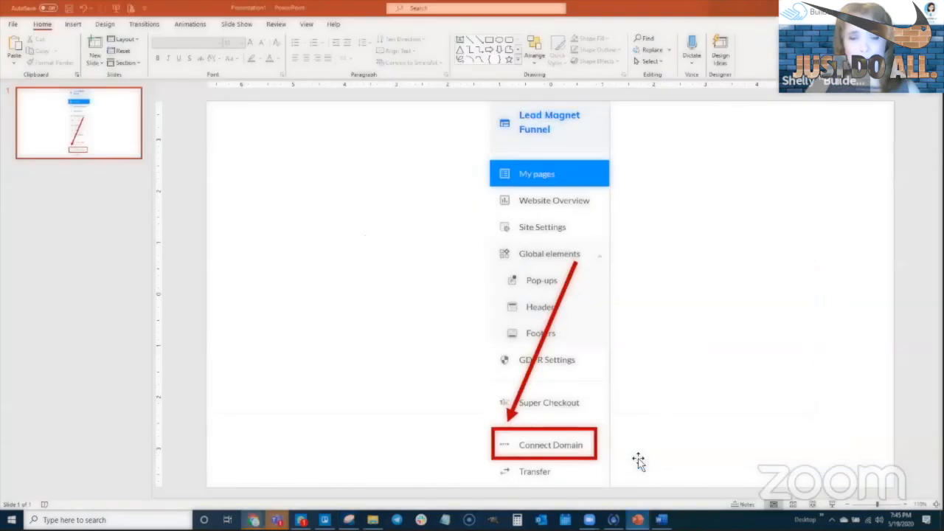
left_click(94, 46)
left_click(431, 125)
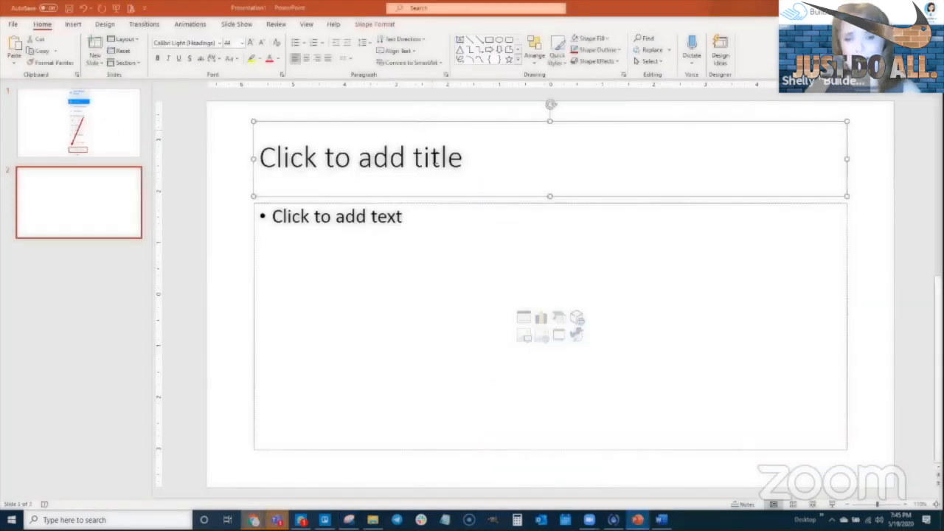
key("Delete")
left_click(451, 206)
key("Delete")
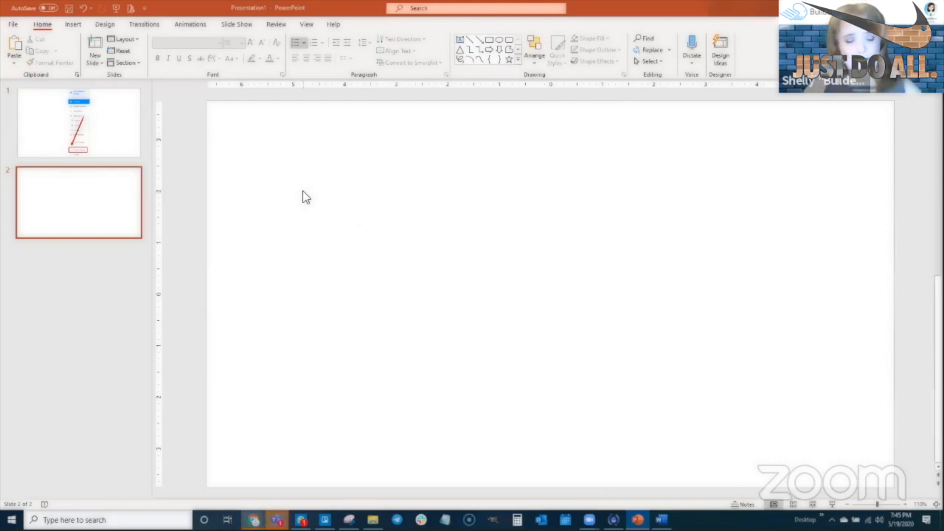
key("ctrl+v")
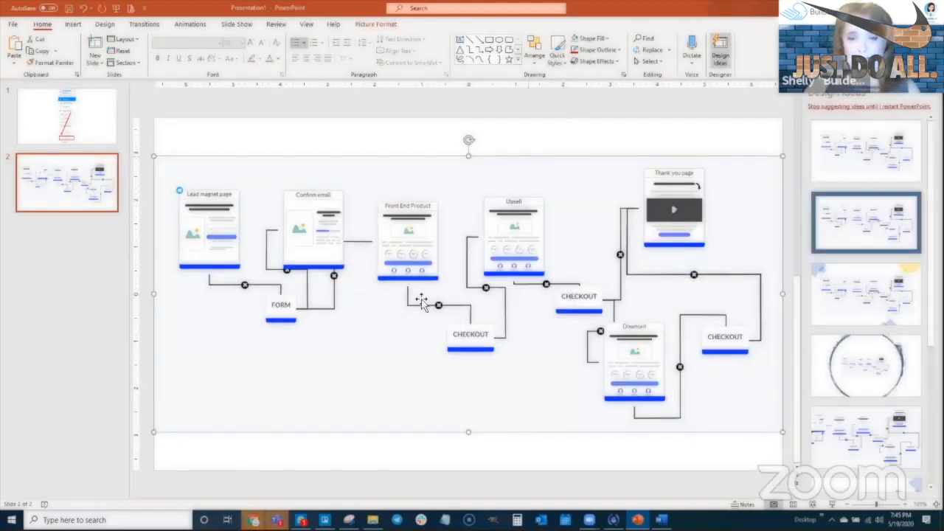
View the pasted picture's available options, then delete the first slide containing the Connect Domain screenshot.
right_click(459, 247)
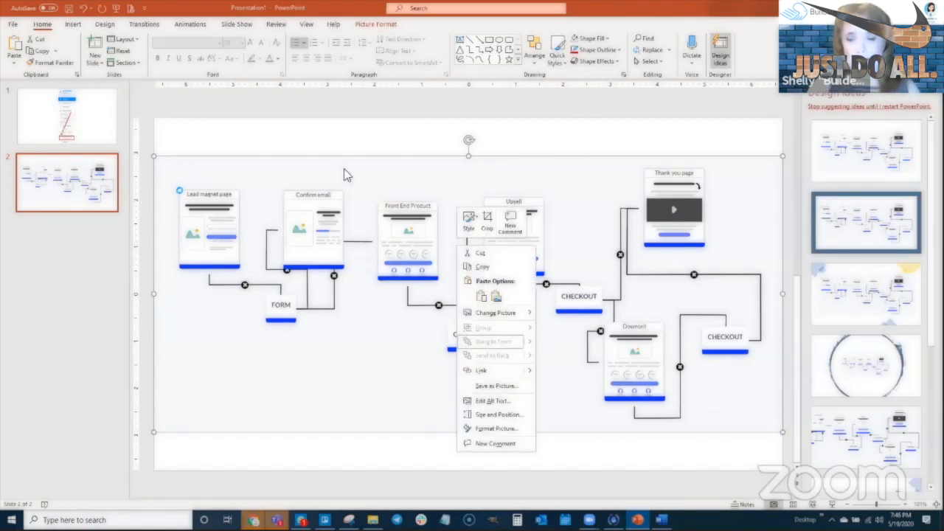
left_click(602, 296)
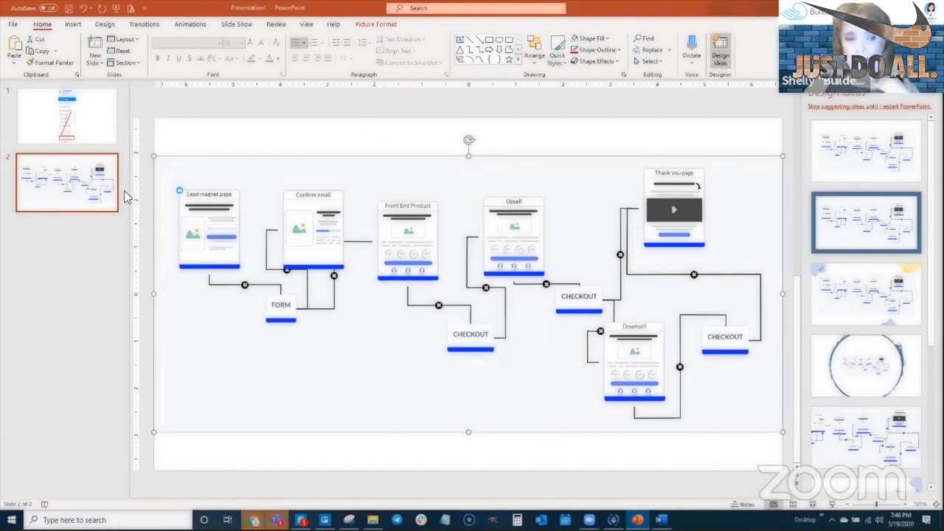
left_click(102, 130)
key("Delete")
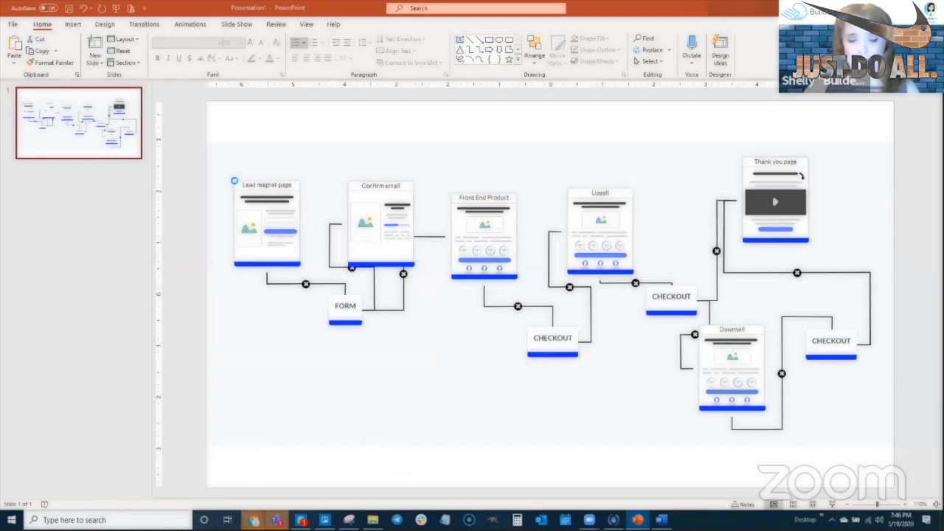
Switch back to the browser's Builderall office and open the Mailingboss email marketing app.
mouse_move(253, 520)
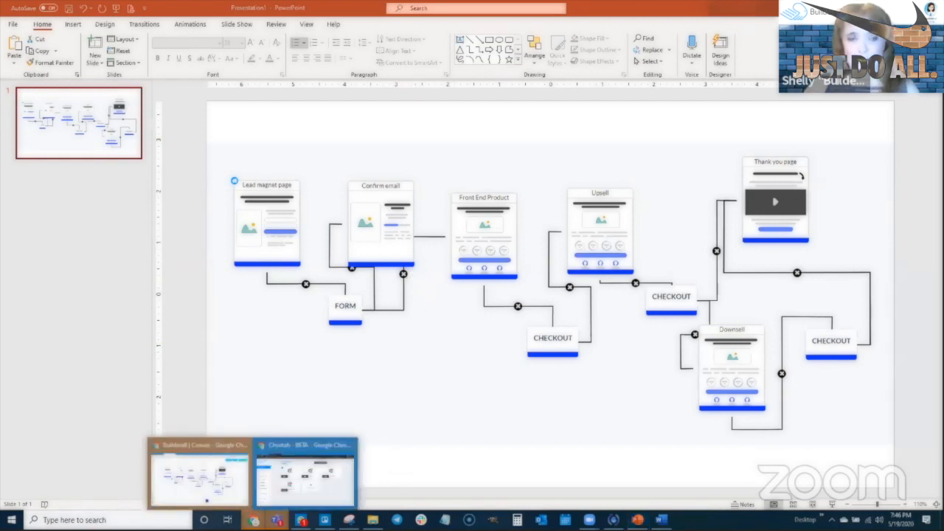
left_click(234, 484)
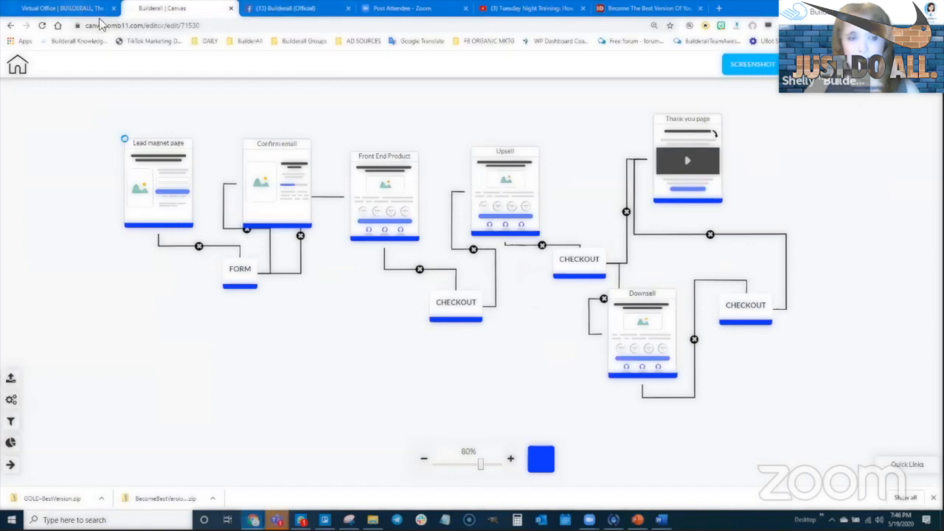
left_click(63, 8)
mouse_move(549, 70)
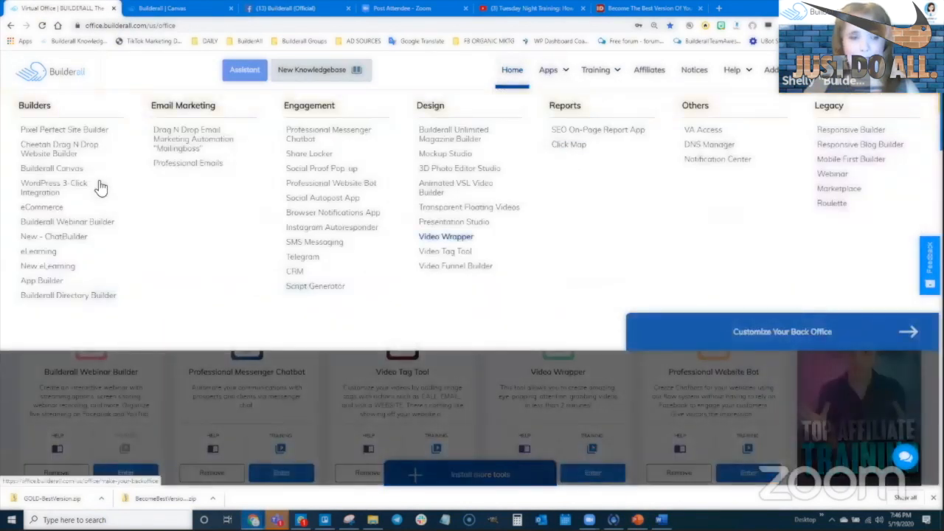
left_click(190, 142)
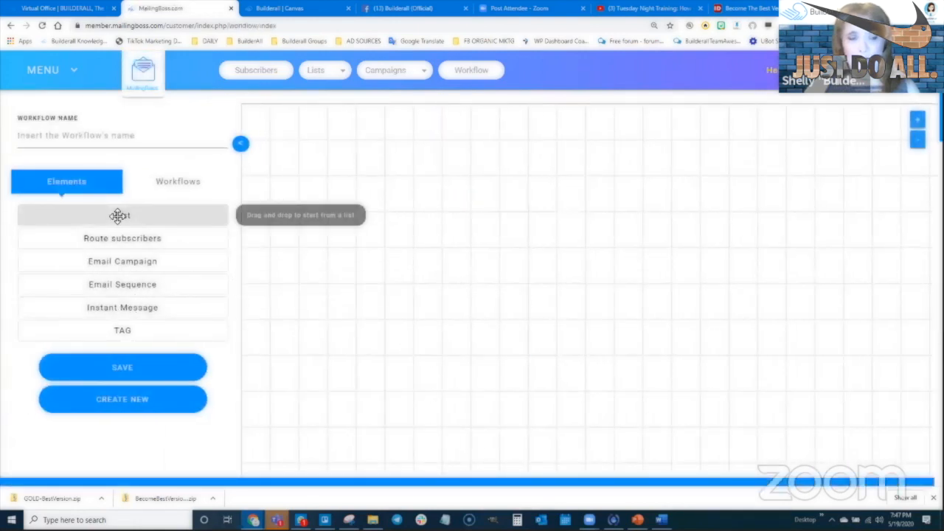
Add a List element to the workflow canvas and save the workflow as "Become the Best Version of Yourself Funnel".
left_click_drag(118, 215, 426, 204)
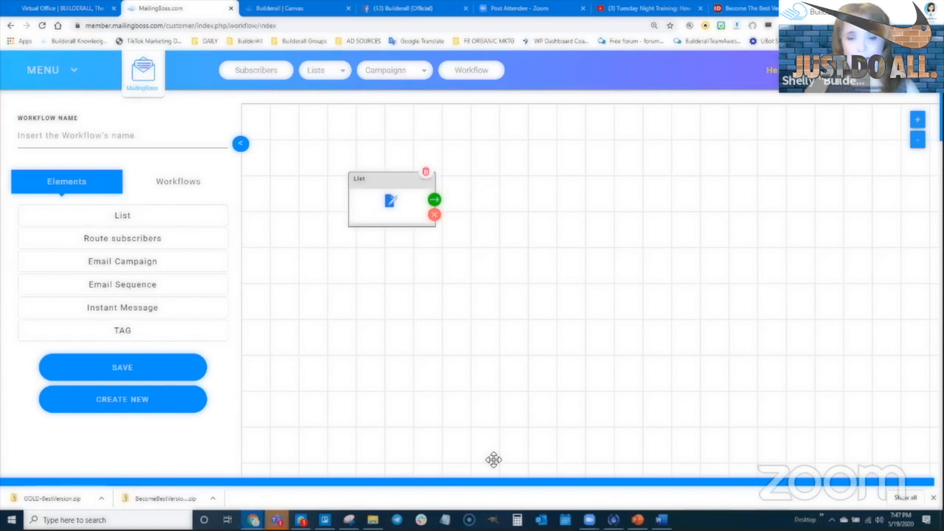
left_click(68, 135)
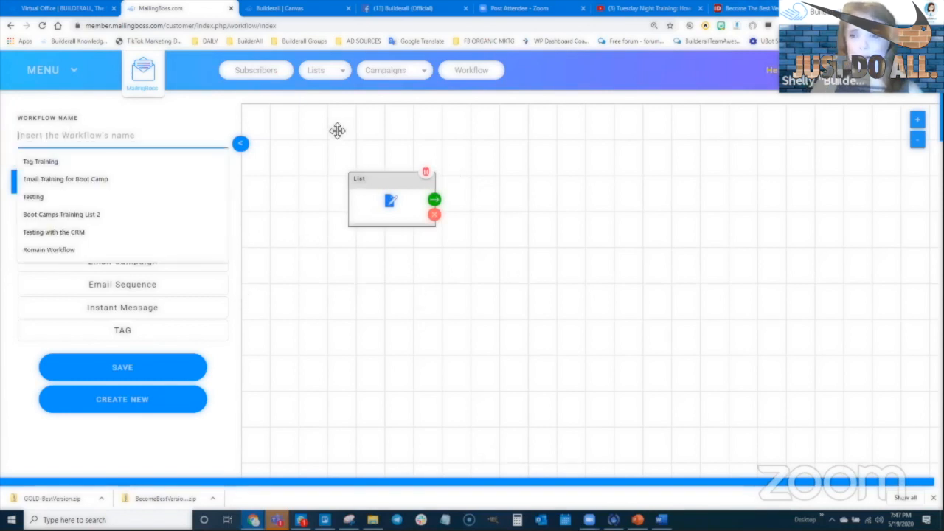
type("Bec")
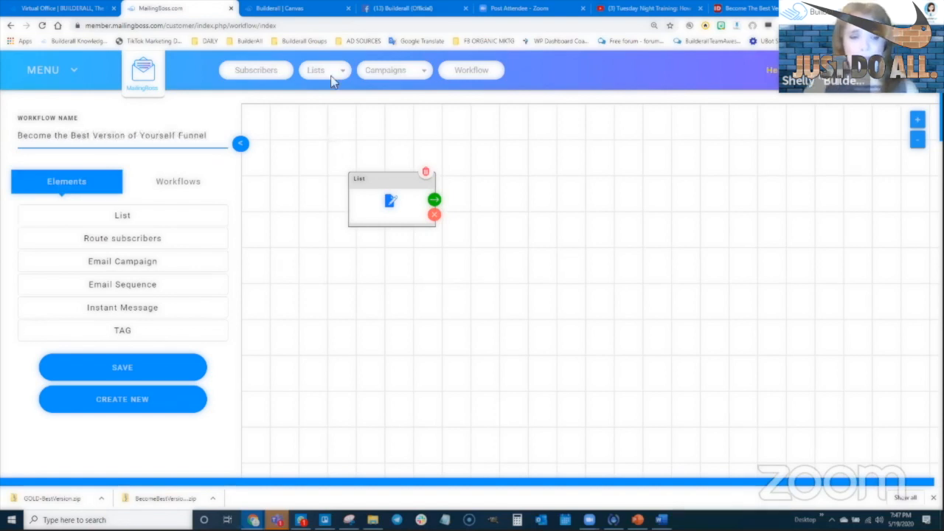
left_click(103, 373)
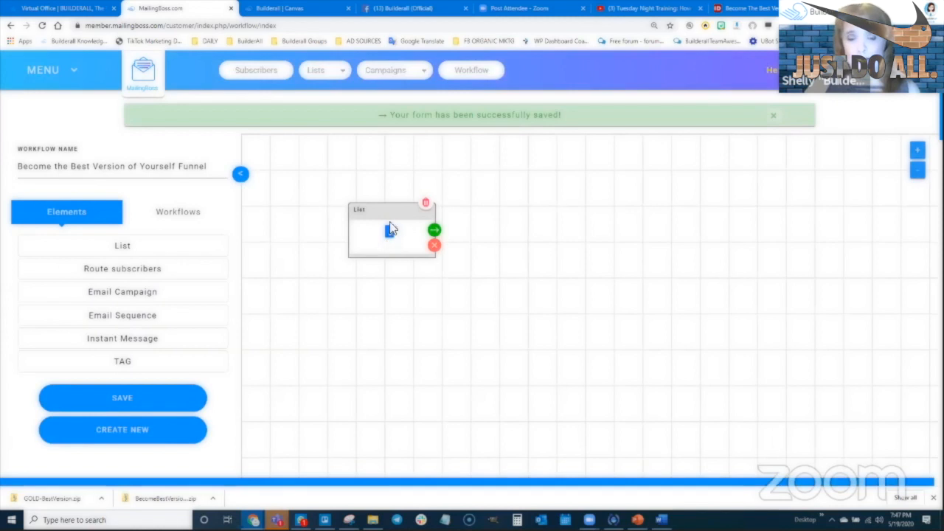
Start a new subscriber list from the workflow's List element and name it "Become the Best Version of Yourself Sub List".
left_click(391, 234)
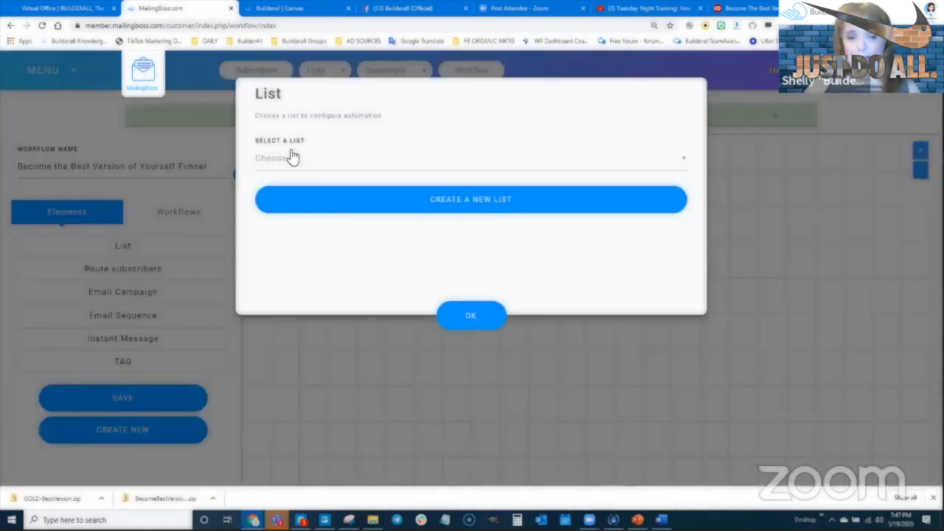
left_click(480, 200)
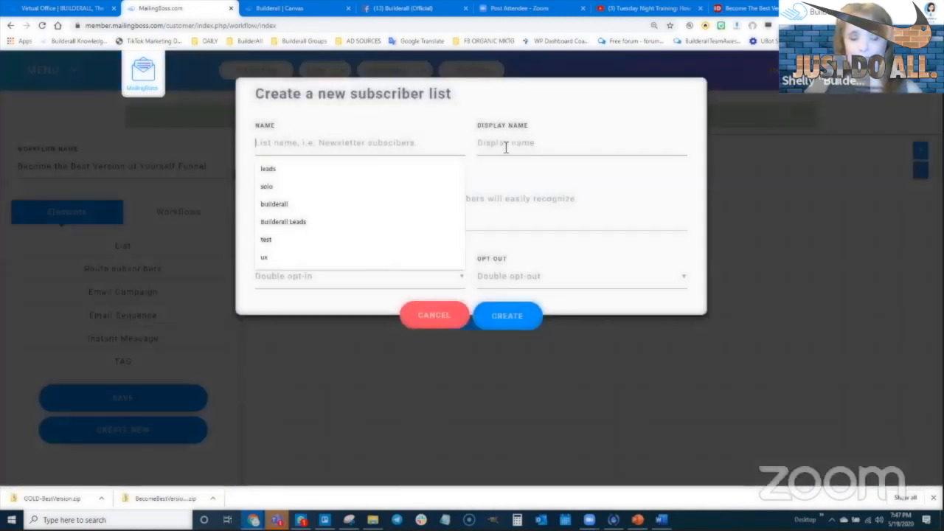
type("Become the Ve")
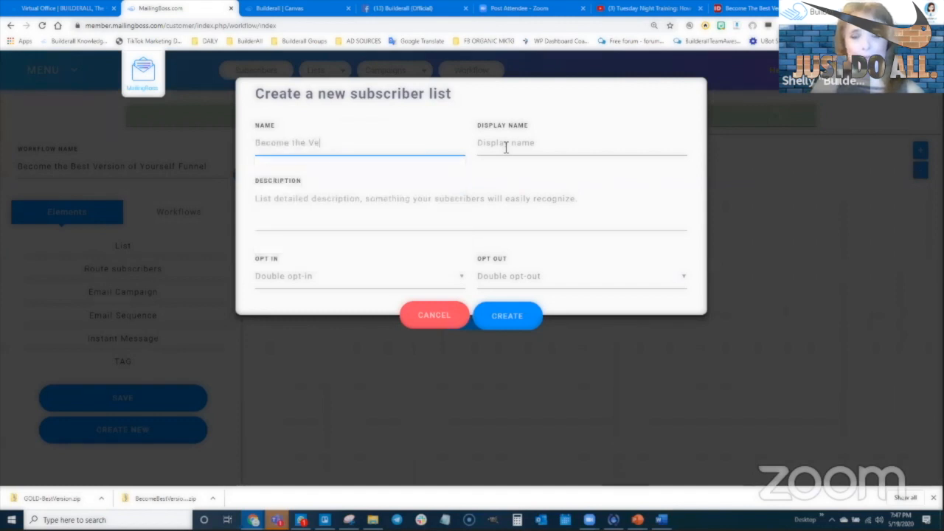
key("BackSpace")
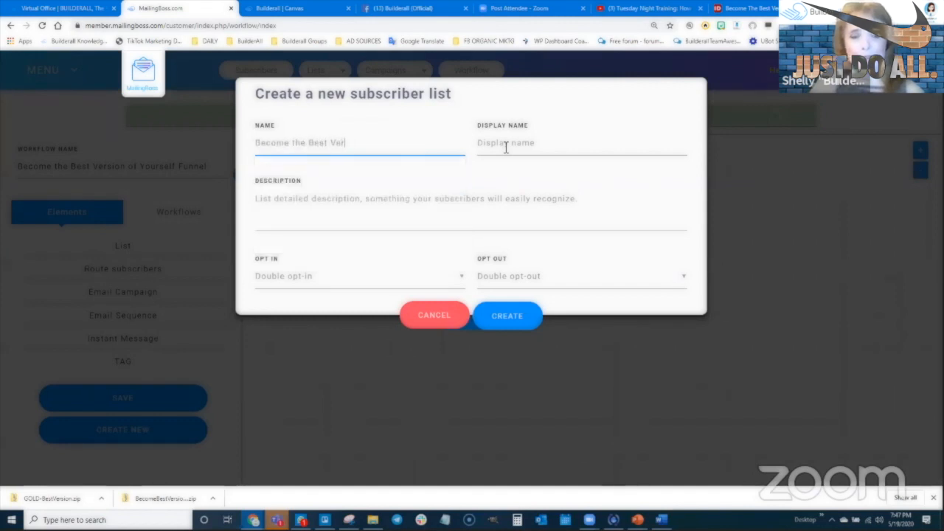
type("est Version of Yourself Sub List")
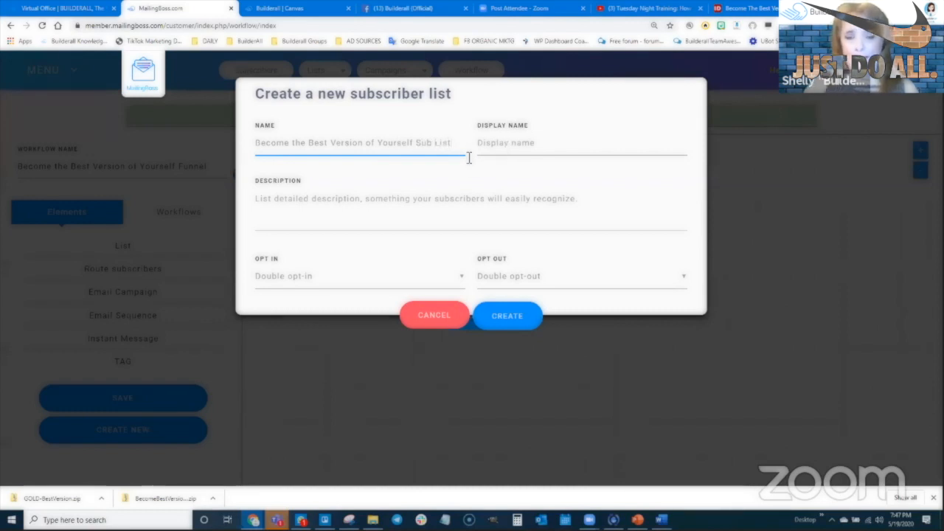
Reuse the new list's name as its display name and description, then create the list with double opt-in and double opt-out.
left_click_drag(469, 158, 253, 147)
key("ctrl+c")
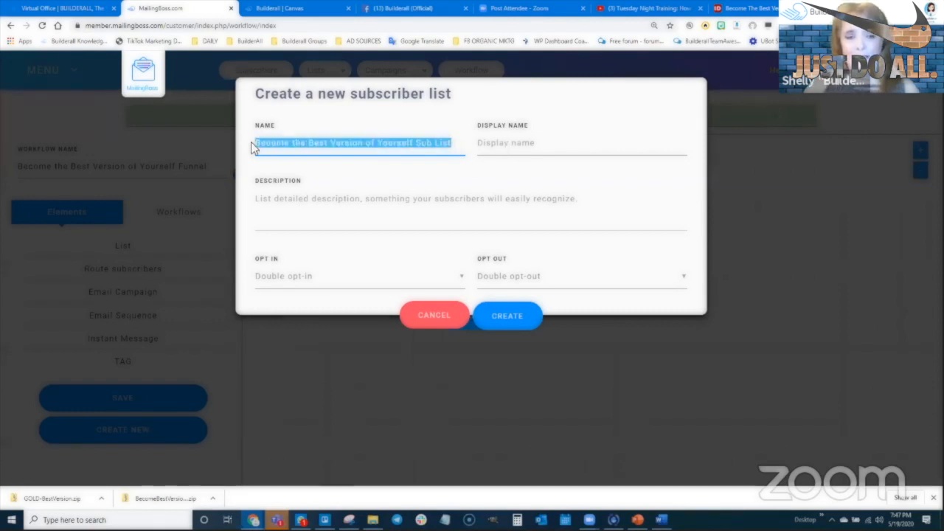
left_click(505, 149)
key("ctrl+v")
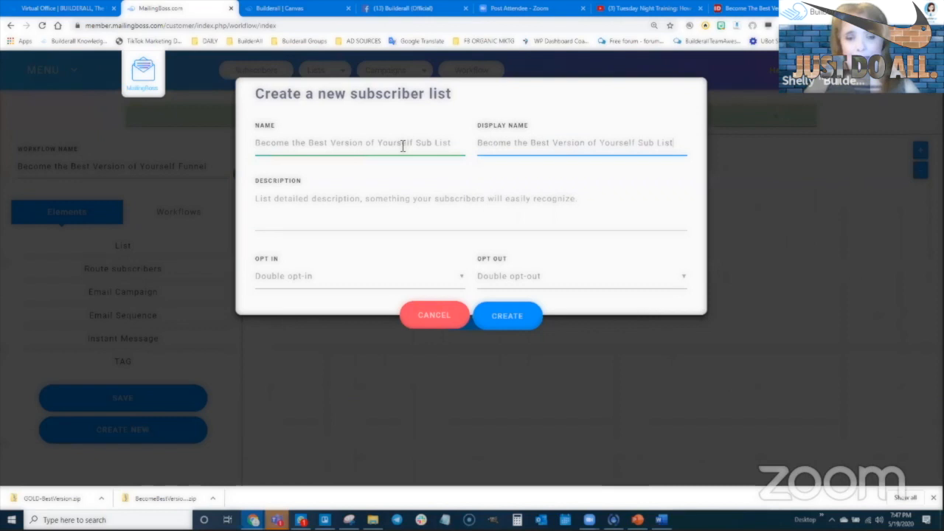
left_click(330, 208)
key("ctrl+v")
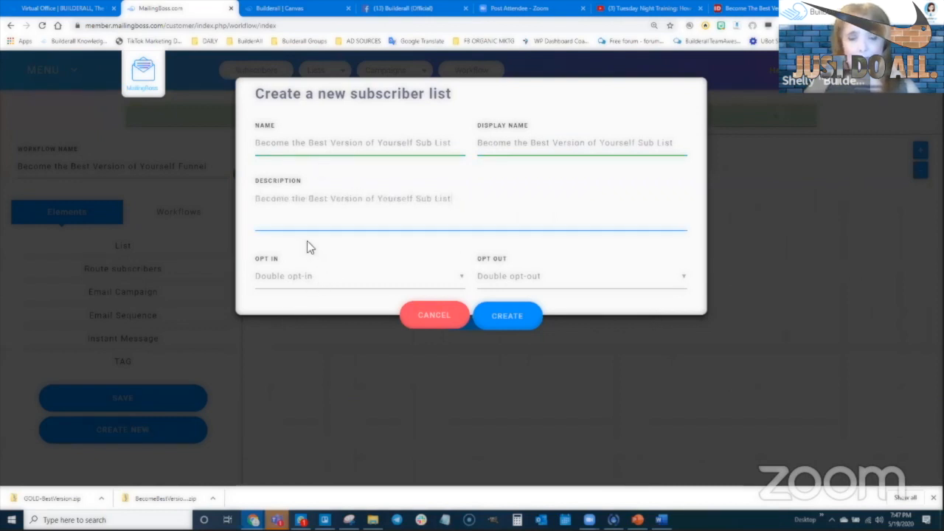
left_click(509, 319)
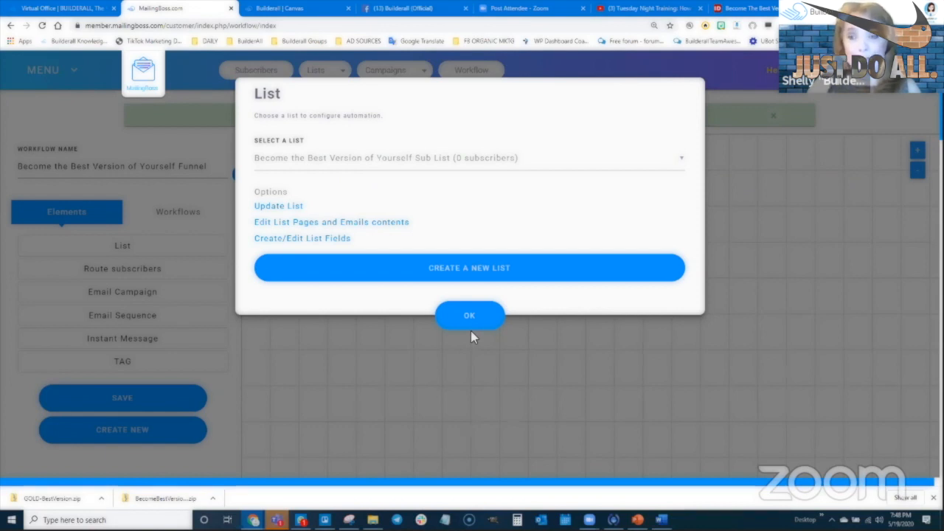
Open the new list's fields for editing and add a text field labelled "First Name".
left_click(313, 244)
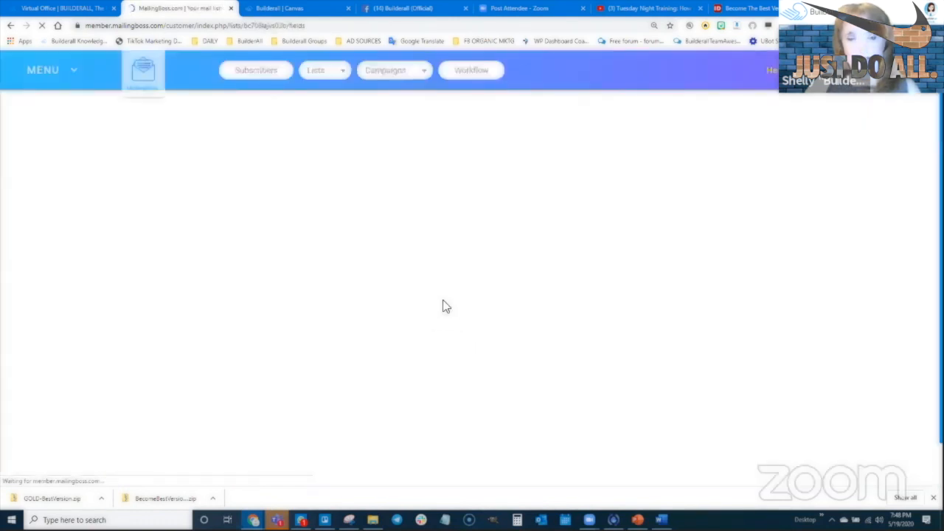
scroll(94, 258, "down", 1)
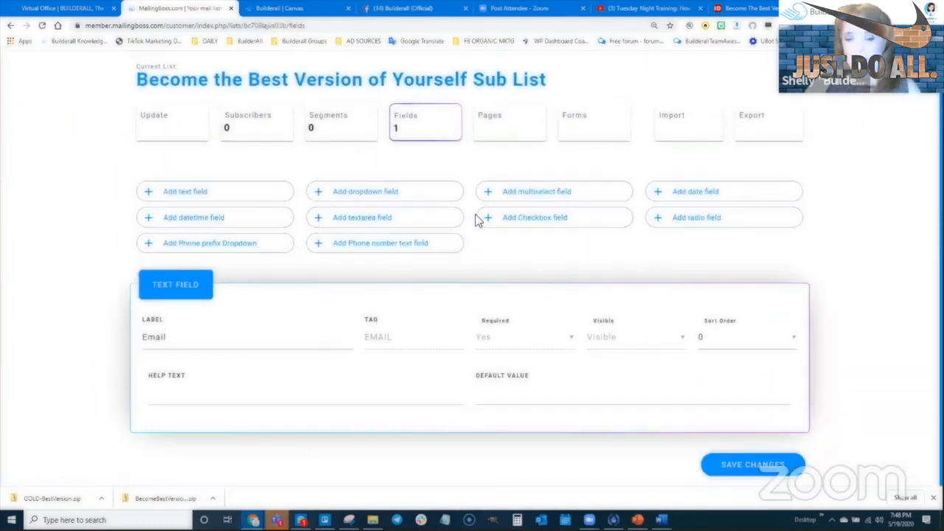
left_click(184, 192)
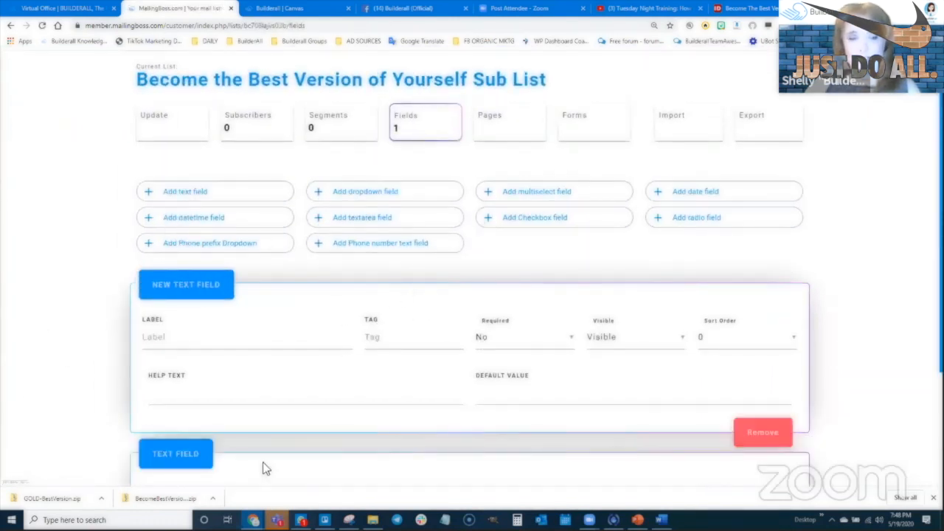
scroll(184, 244, "down", 3)
left_click(168, 168)
type("F")
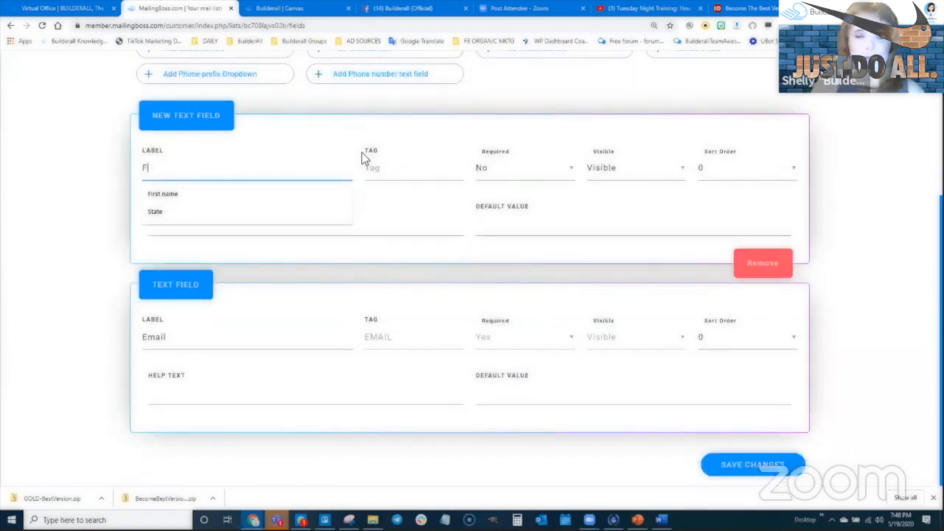
type("rist")
key("BackSpace")
key("BackSpace")
key("BackSpace")
key("BackSpace")
key("BackSpace")
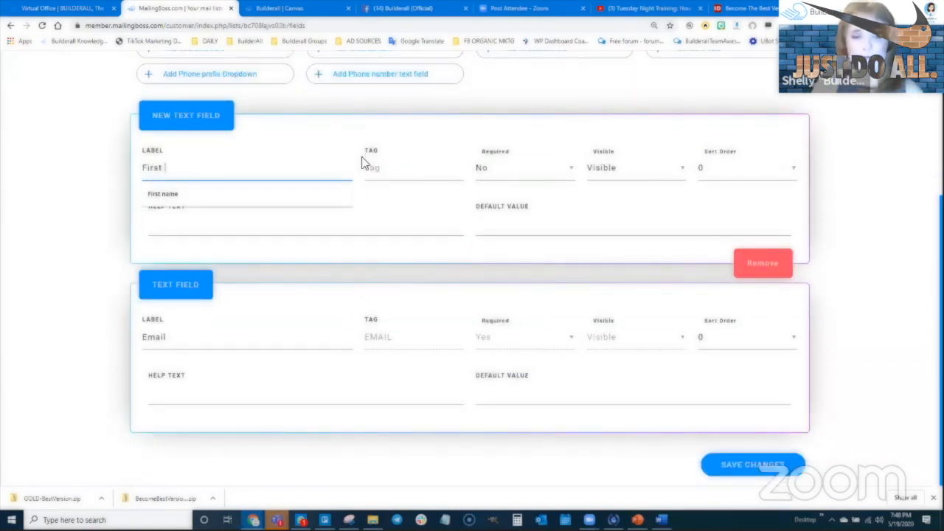
Give the First Name field the tag FNAME and make it required.
left_click(377, 170)
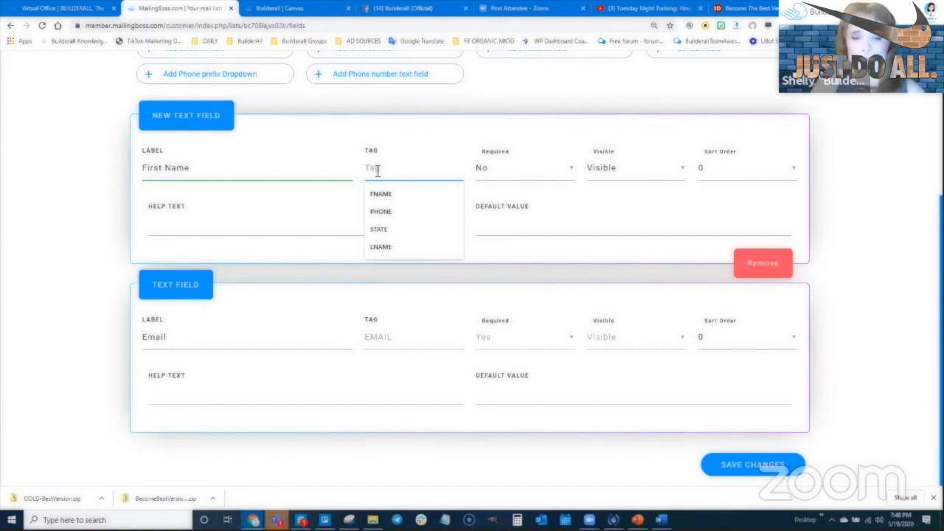
type("FNAME")
left_click(502, 171)
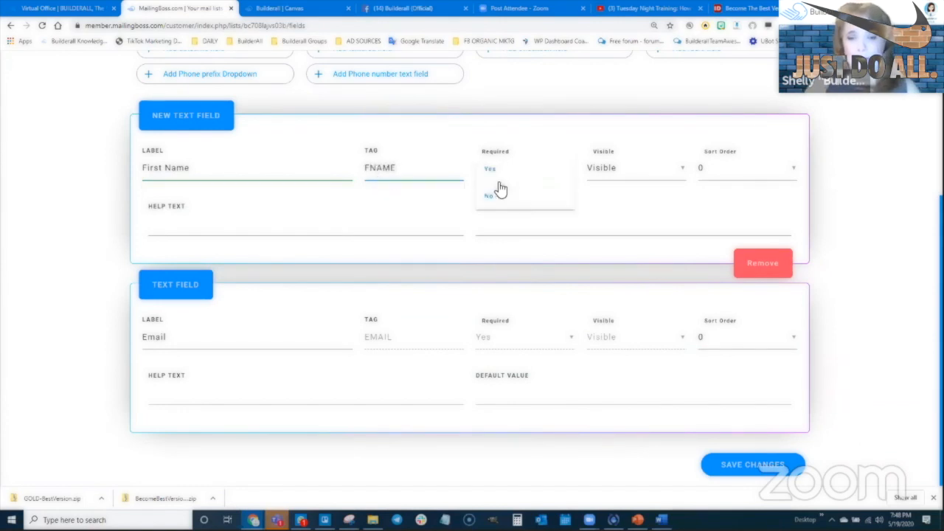
left_click(496, 167)
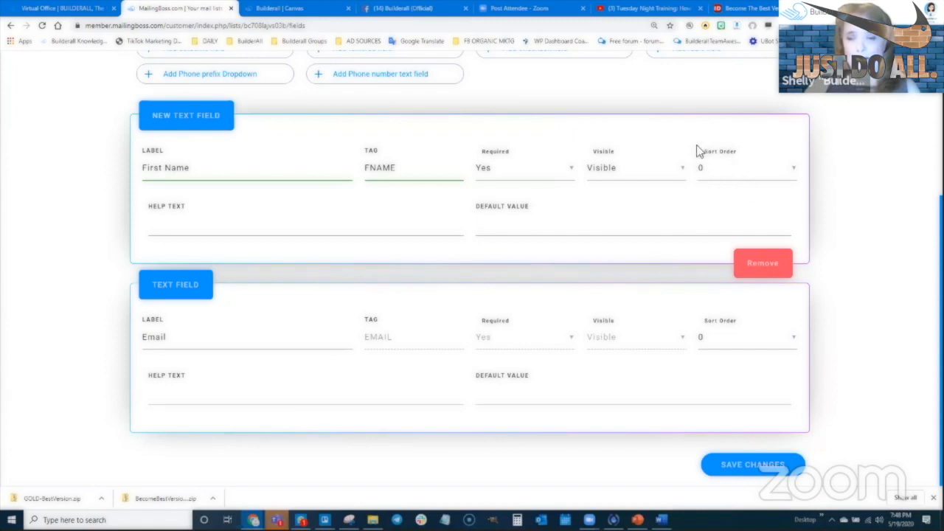
Set the sort order to 1 for First Name and 2 for Email, and save the list fields.
left_click(723, 168)
left_click(734, 338)
left_click(724, 390)
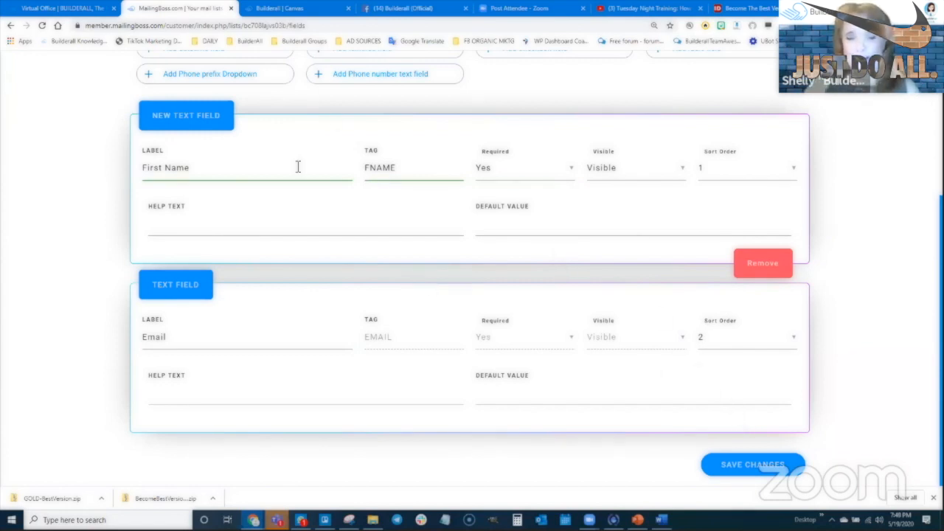
left_click(748, 464)
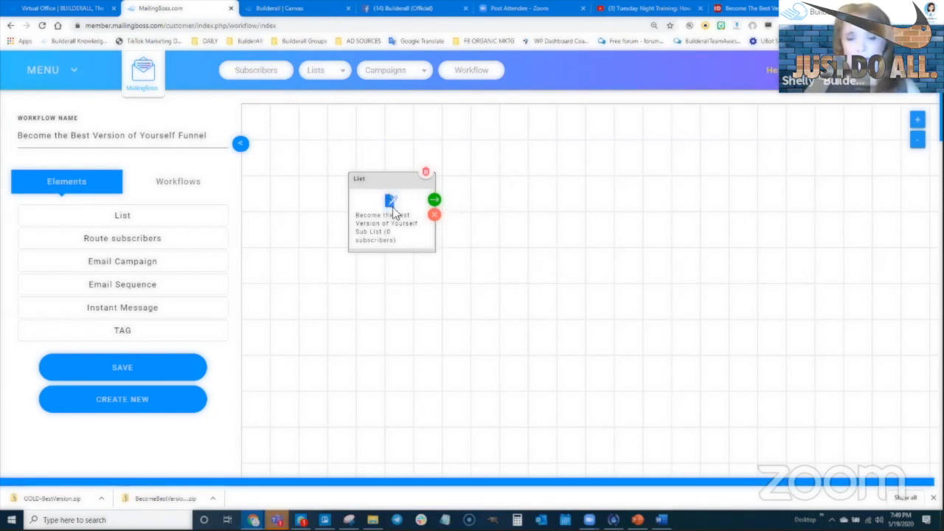
View the follow-up actions available from the List element, then open the list's pages and emails contents.
left_click(434, 202)
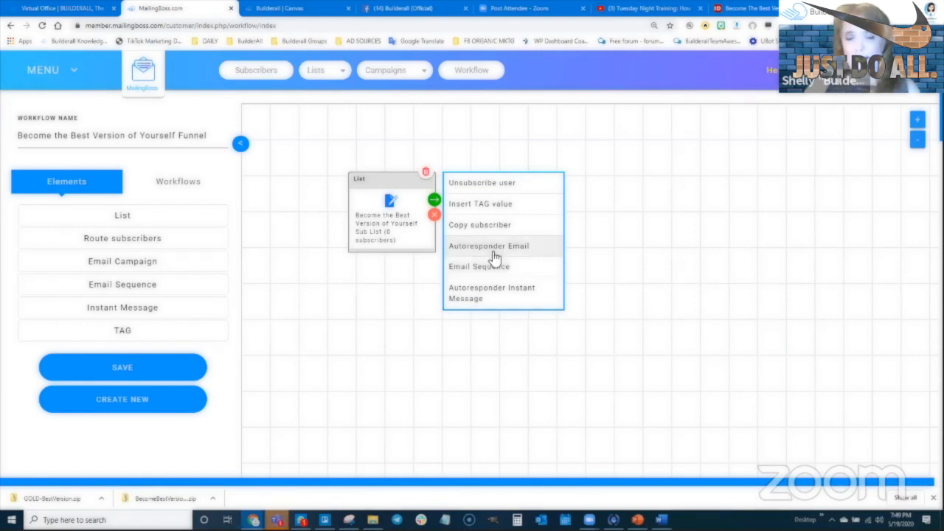
left_click(400, 319)
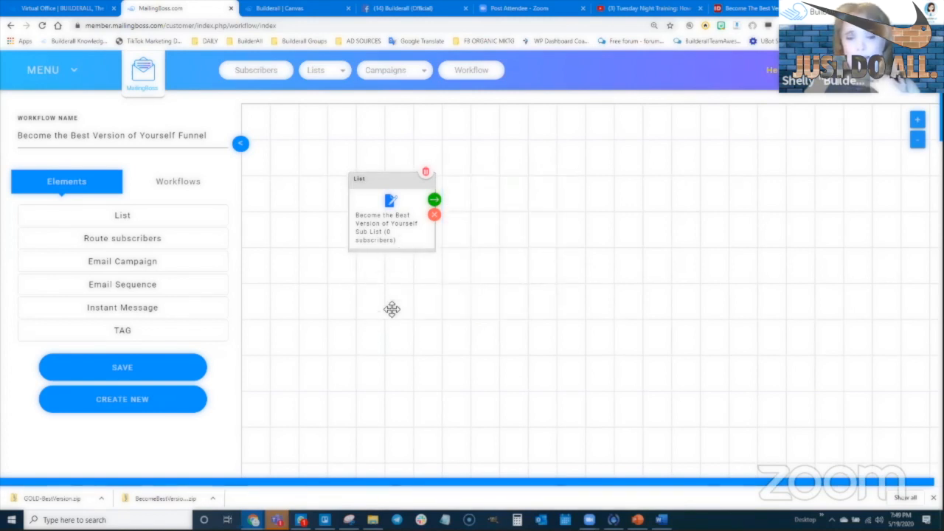
left_click(392, 203)
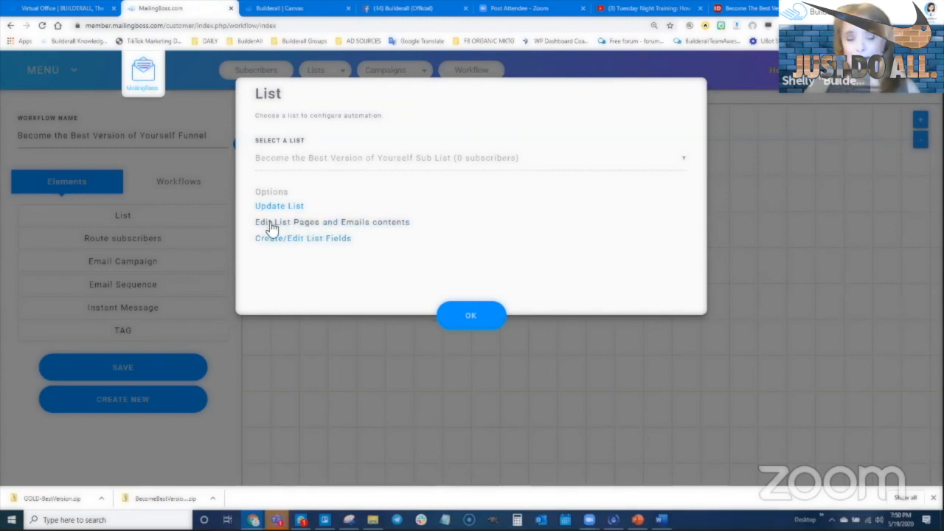
left_click(307, 226)
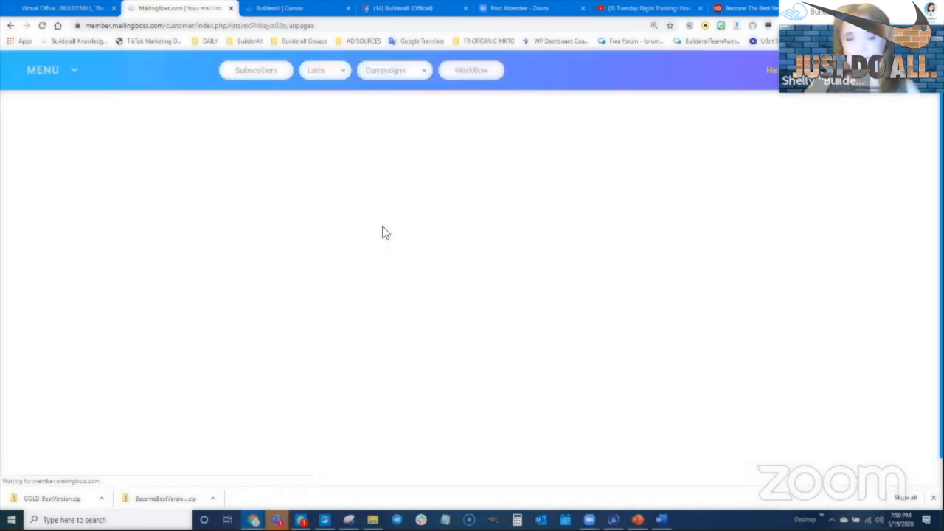
scroll(259, 273, "down", 1)
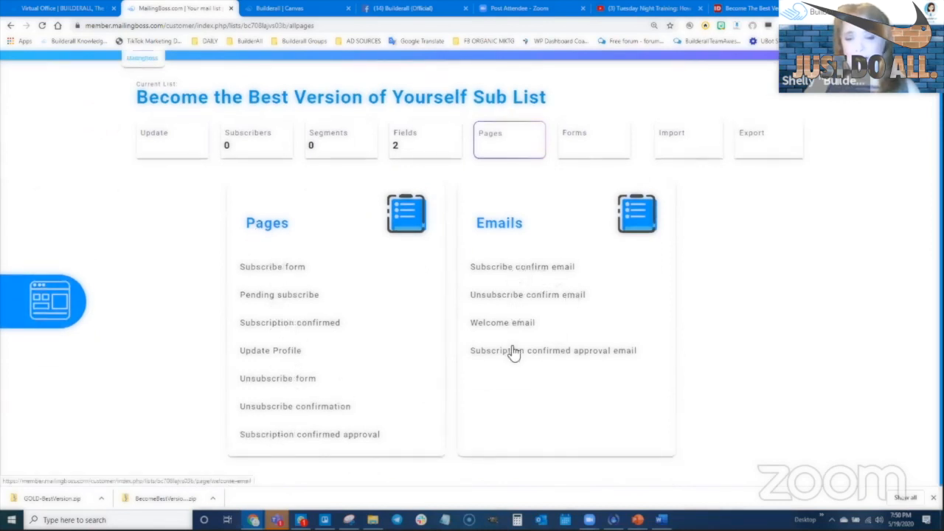
In the Subscribe confirm email, replace "confirm your subscription on the list [LIST_NAME]." with "complete the process and get access to your special report.".
left_click(534, 270)
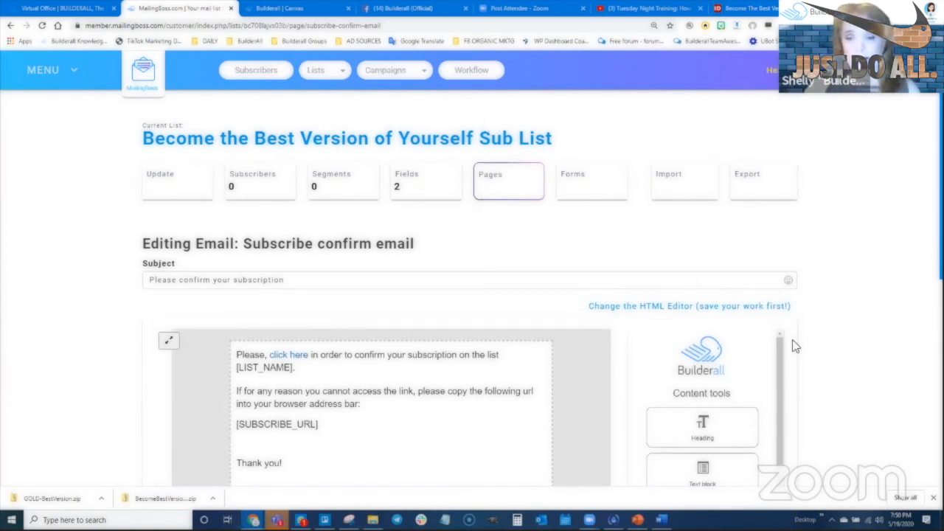
scroll(321, 322, "down", 2)
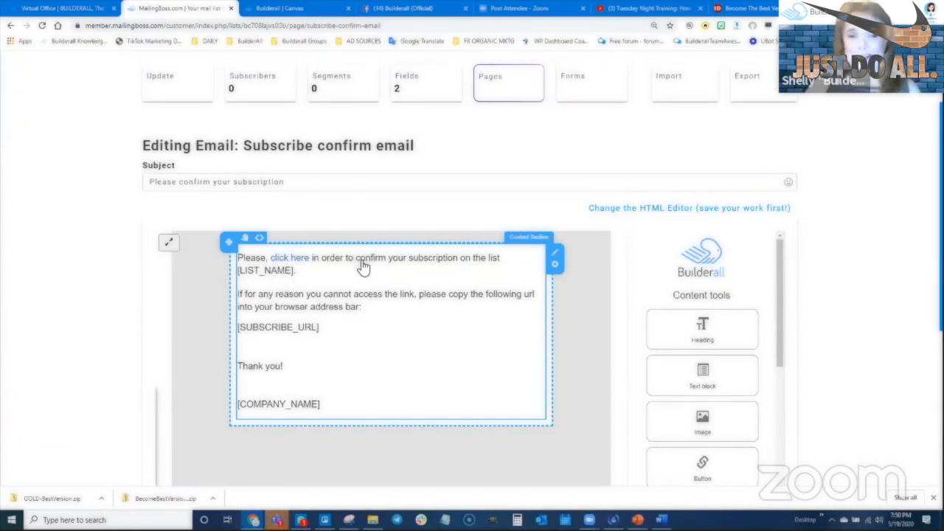
scroll(343, 259, "up", 3)
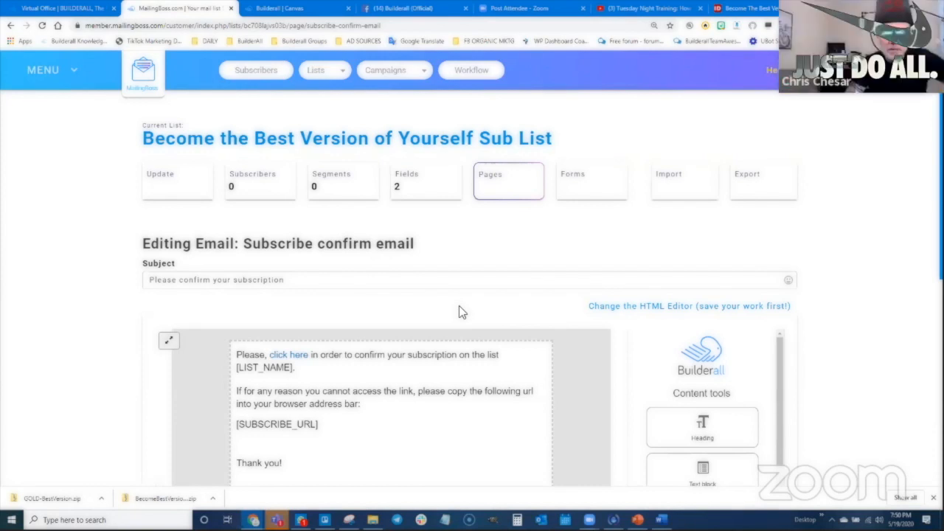
scroll(459, 306, "down", 2)
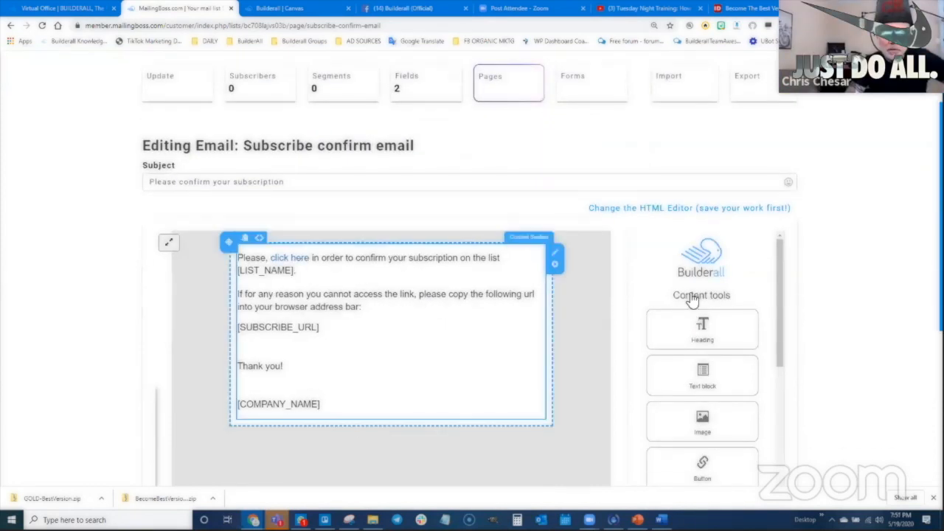
left_click_drag(356, 258, 297, 271)
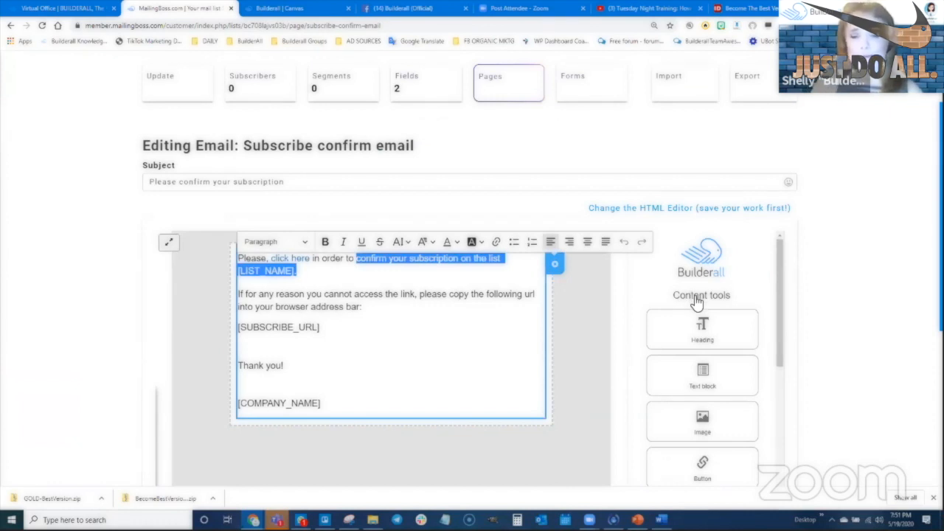
type("be able to ac")
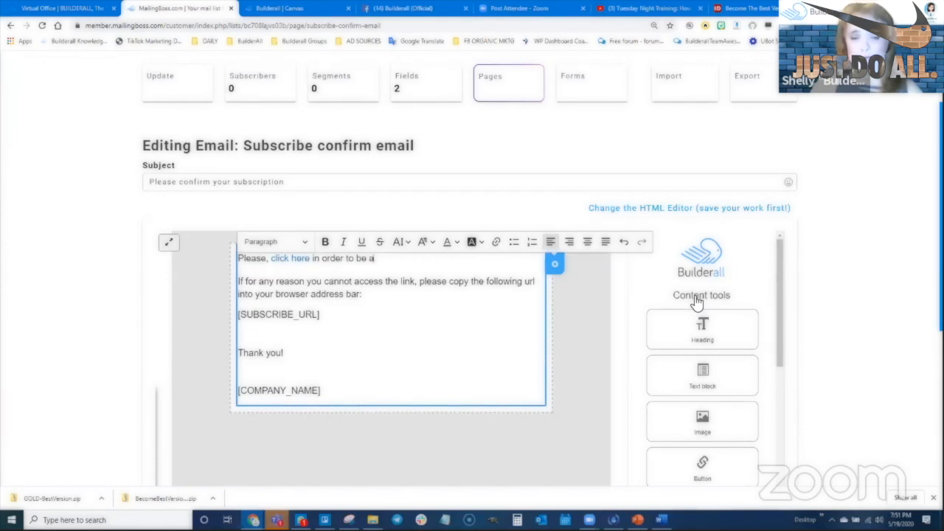
type("complete")
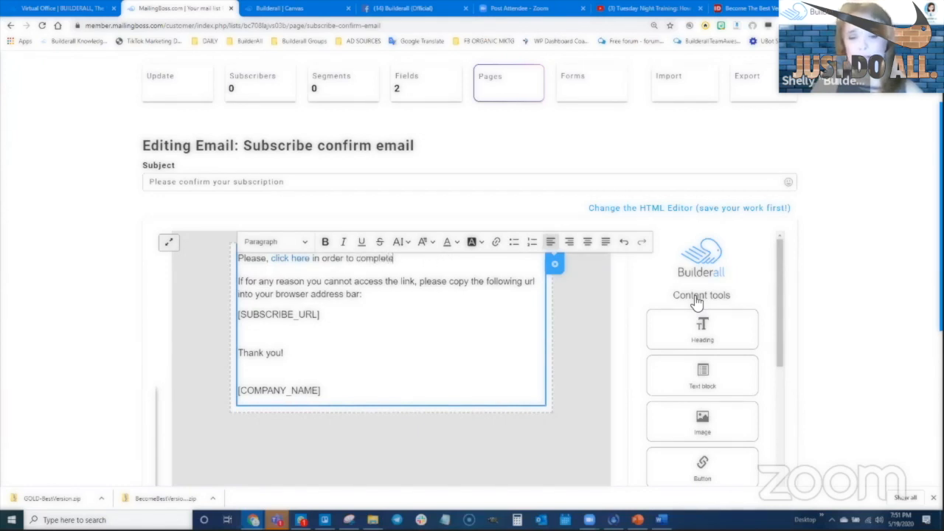
type(" the process and ge")
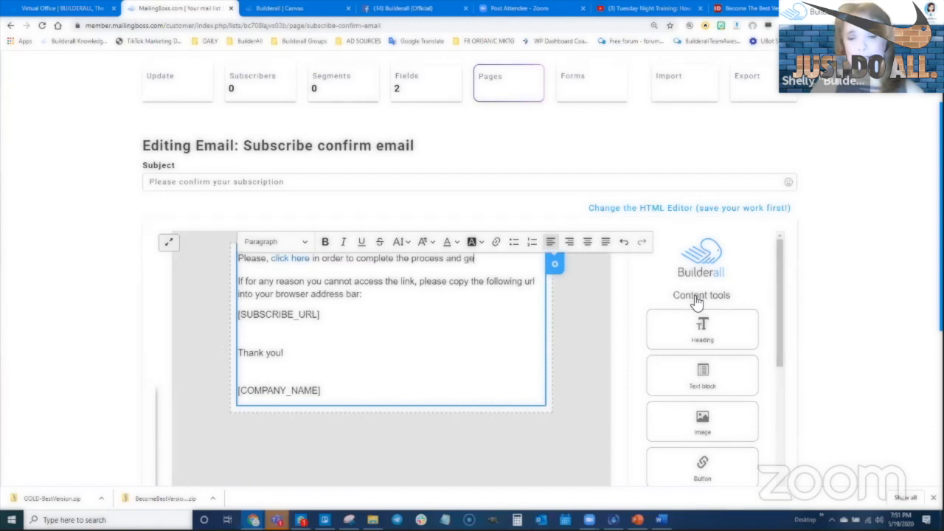
type("t access to your")
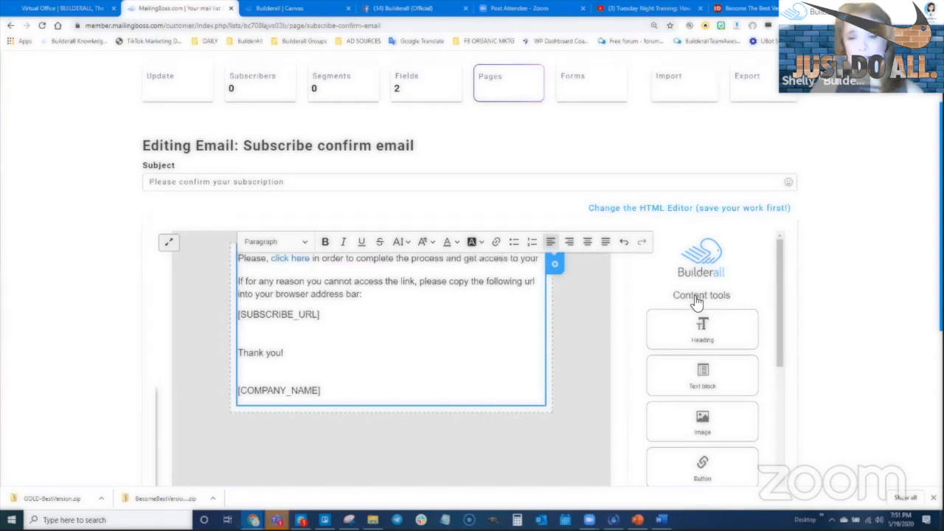
type(" special repo")
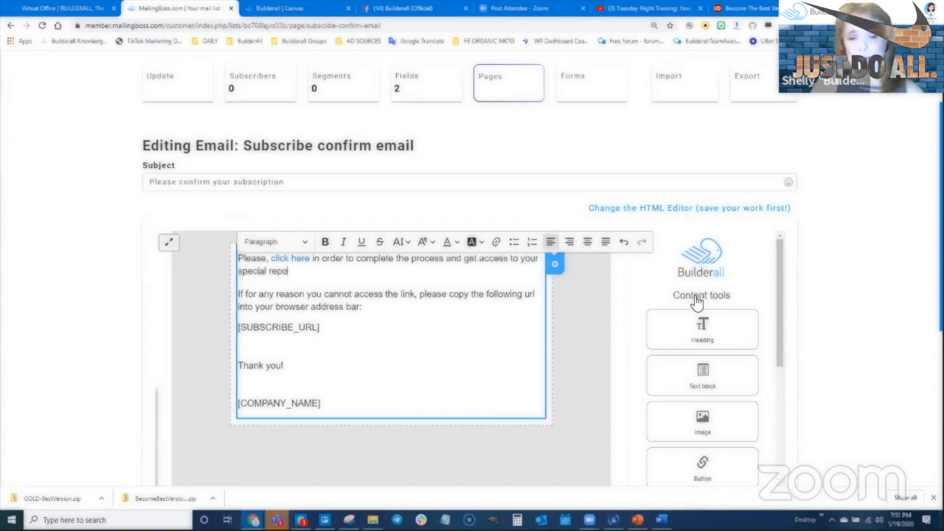
type("rt.")
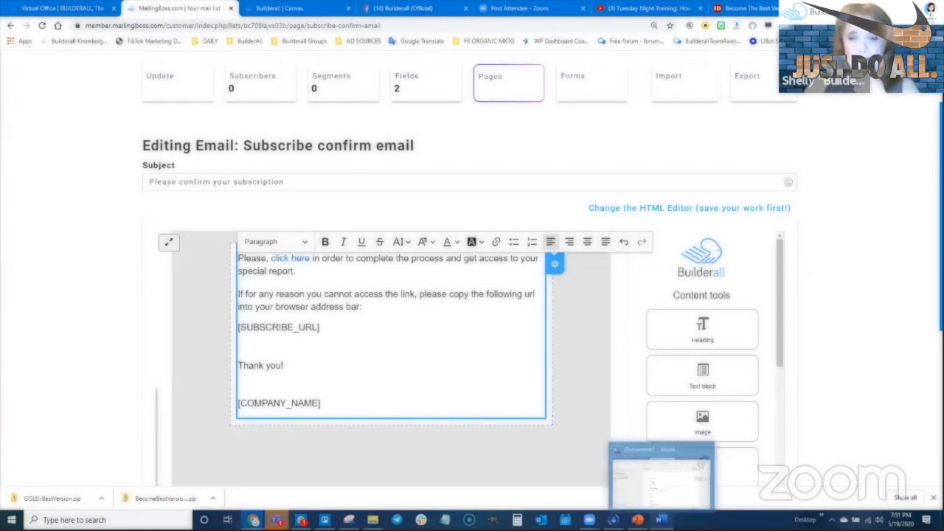
Save the edited Subscribe confirm email and review its message text.
left_click(662, 520)
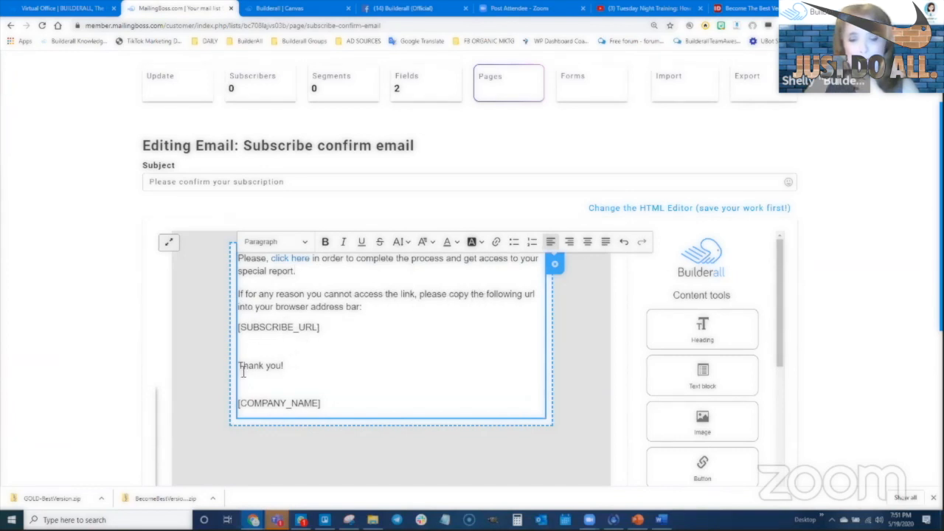
scroll(368, 402, "down", 1)
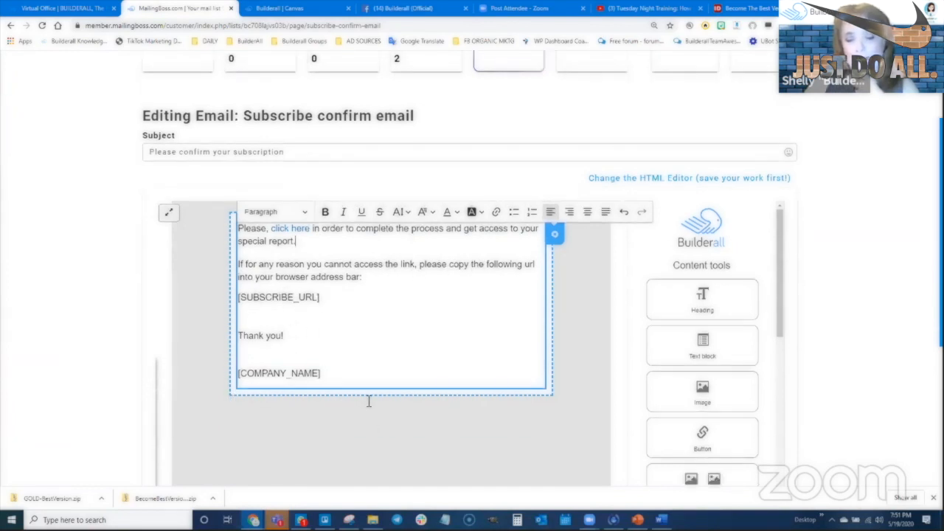
scroll(376, 384, "down", 2)
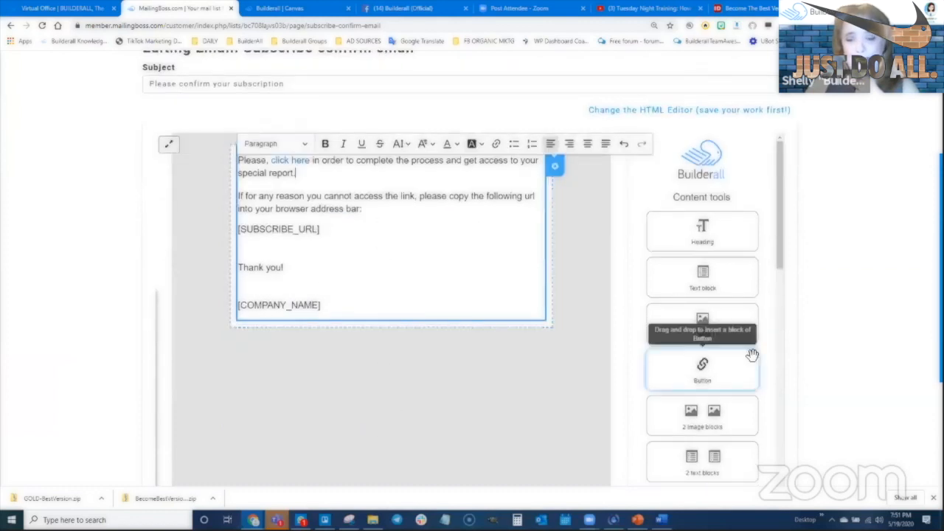
scroll(750, 354, "down", 3)
scroll(782, 387, "down", 5)
left_click(738, 383)
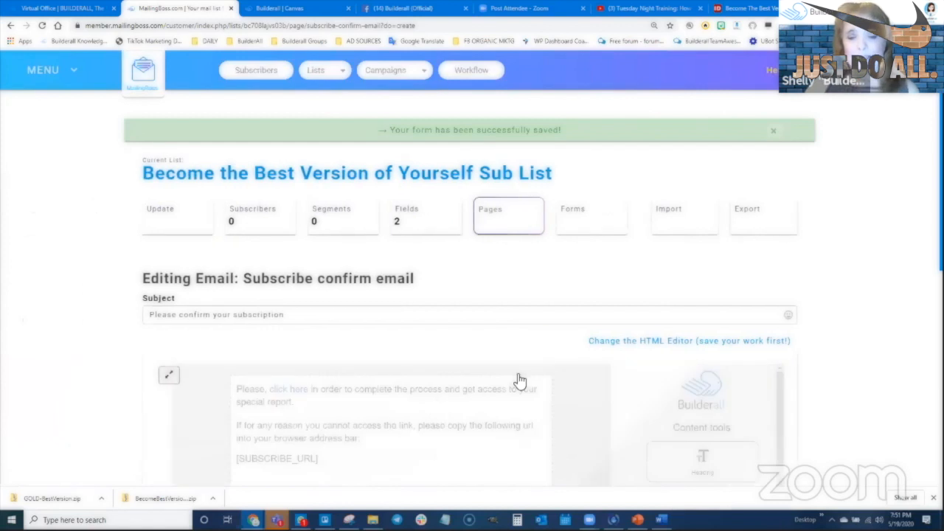
scroll(528, 410, "down", 3)
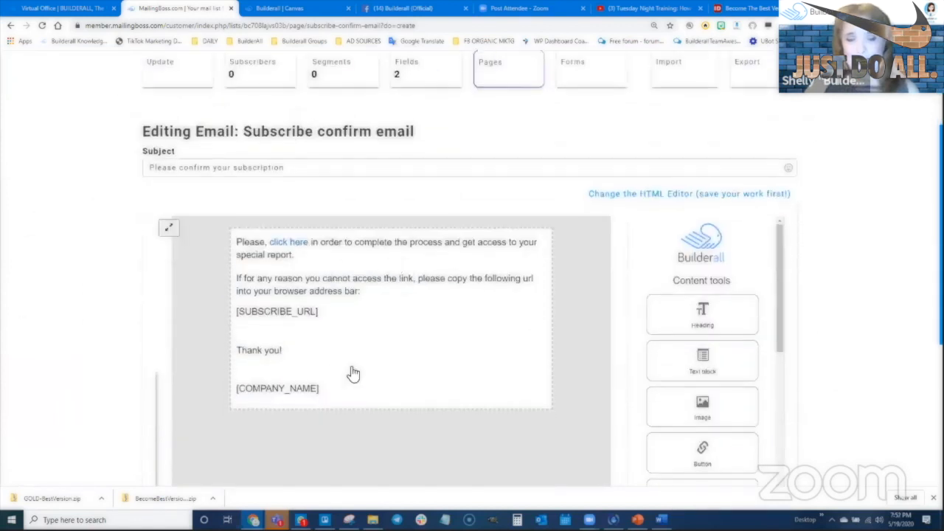
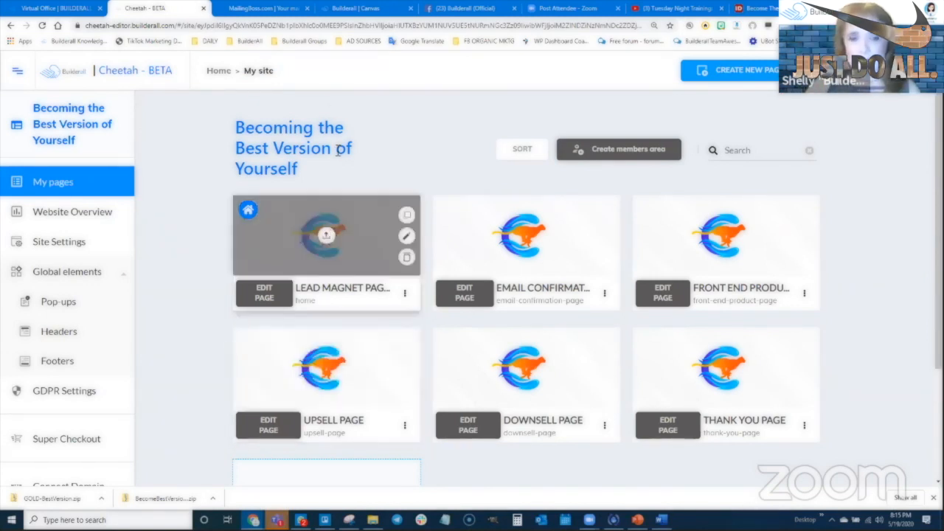
Open the Lead Magnet page of the Becoming the Best Version of Yourself site for editing and add a blank panel.
left_click(266, 293)
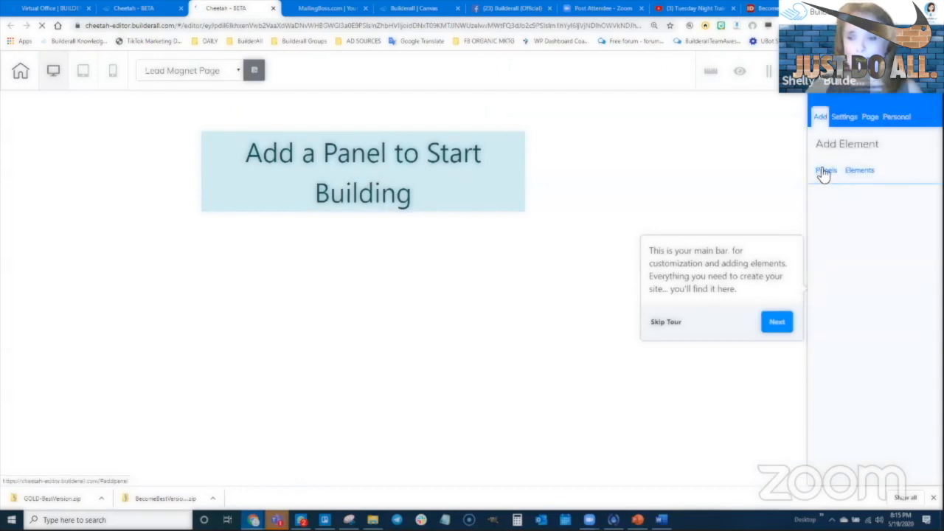
left_click(825, 170)
left_click(859, 210)
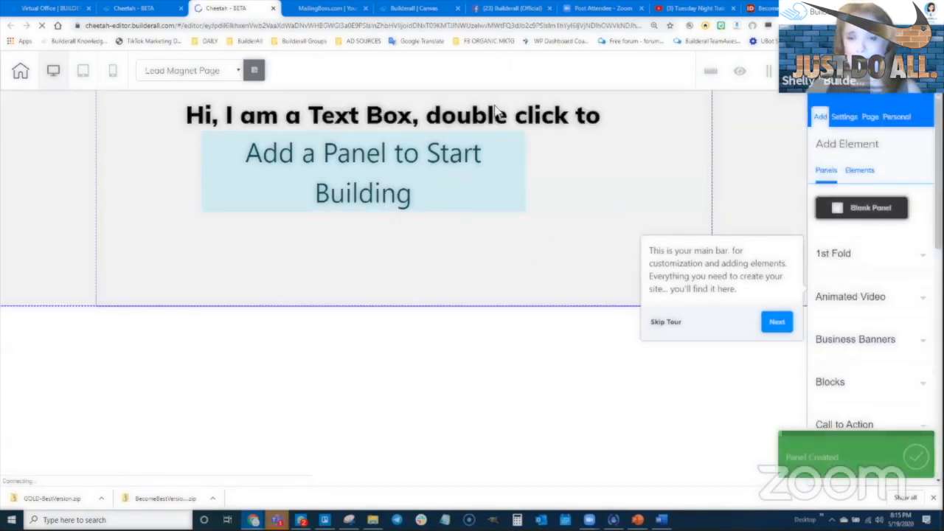
Replace the new panel's placeholder text with "Lead Magnet Page" and center the text element in the panel.
left_click(402, 122)
double_click(400, 127)
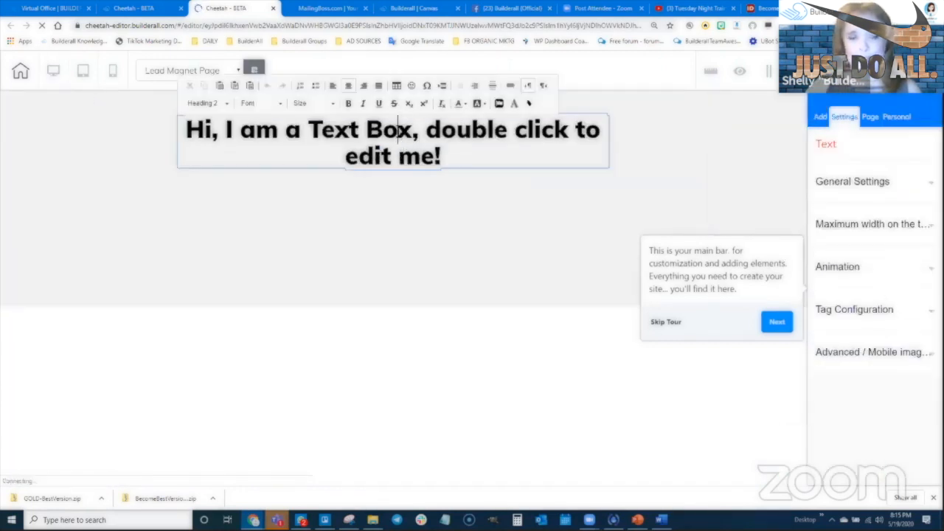
triple_click(440, 131)
type("L")
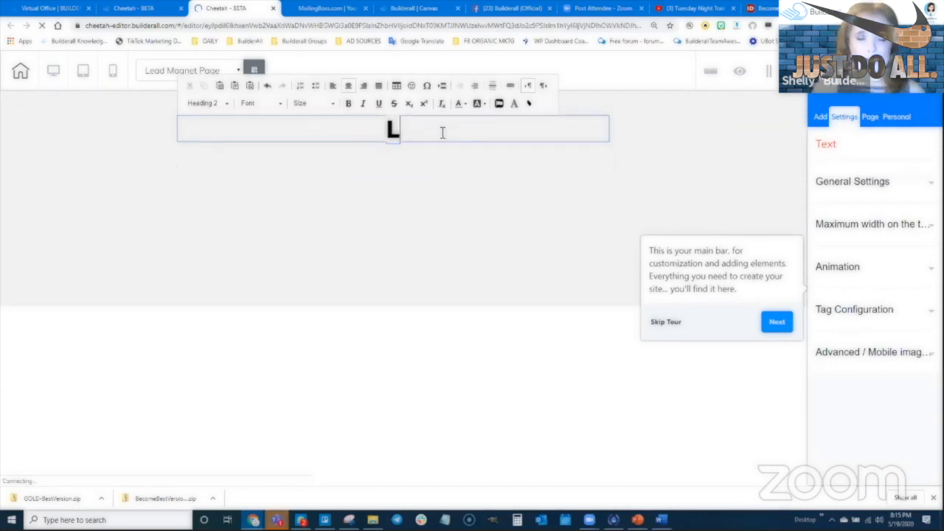
type("ead Magnet Page")
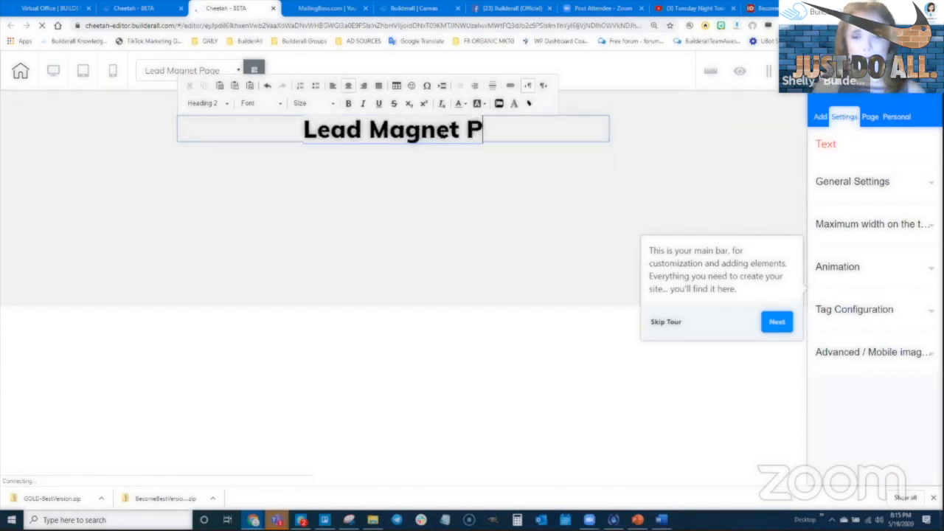
left_click(405, 140)
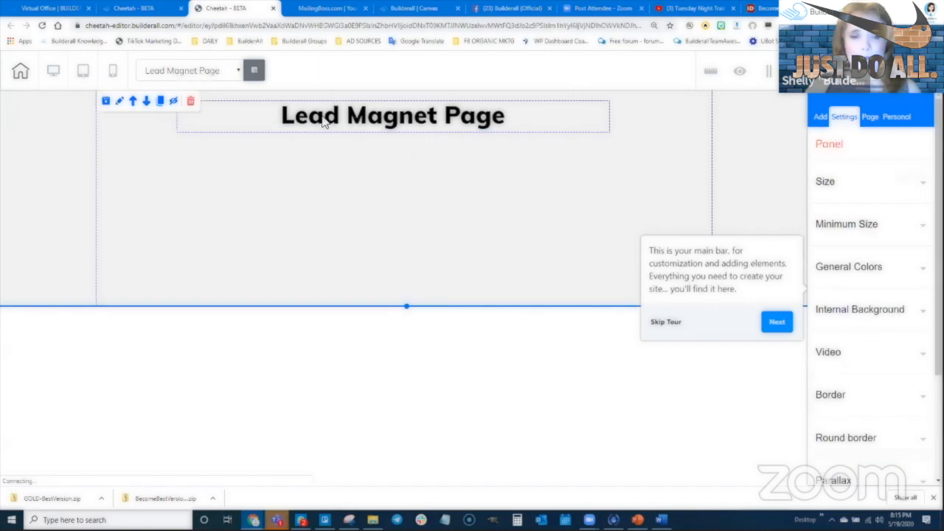
left_click(391, 130)
left_click(218, 103)
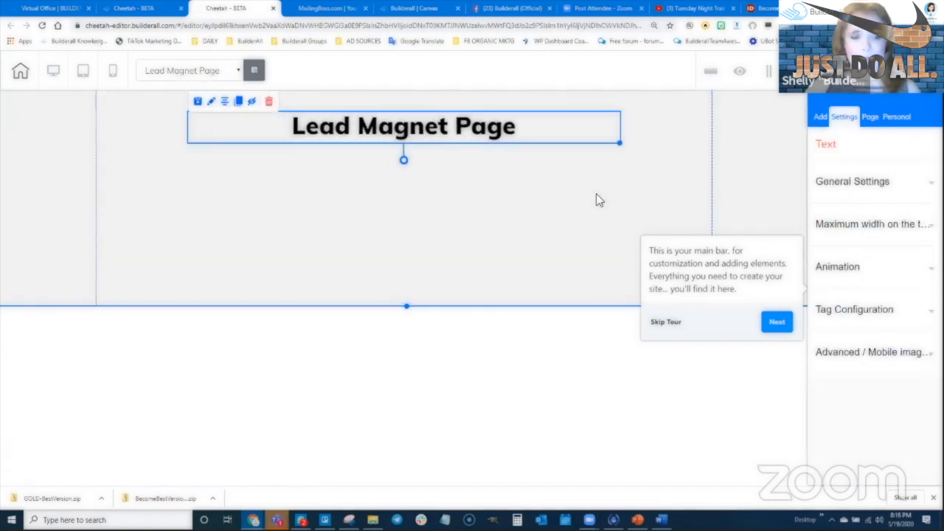
Save the Lead Magnet page and publish the site.
left_click(518, 181)
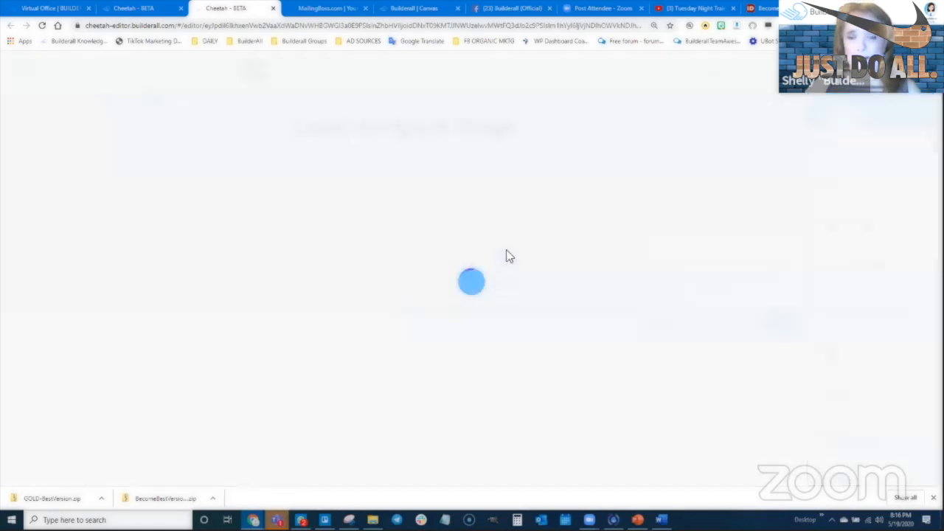
key("ctrl+s")
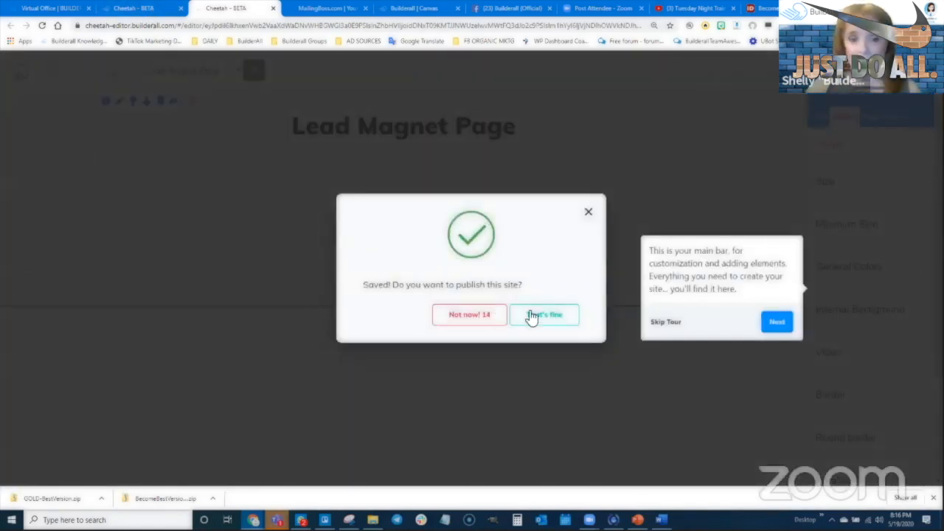
left_click(543, 318)
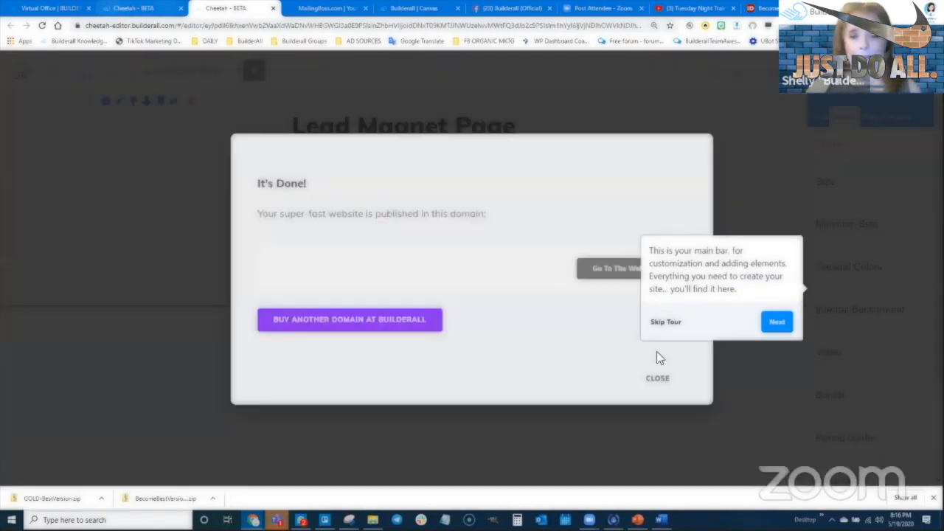
left_click(665, 376)
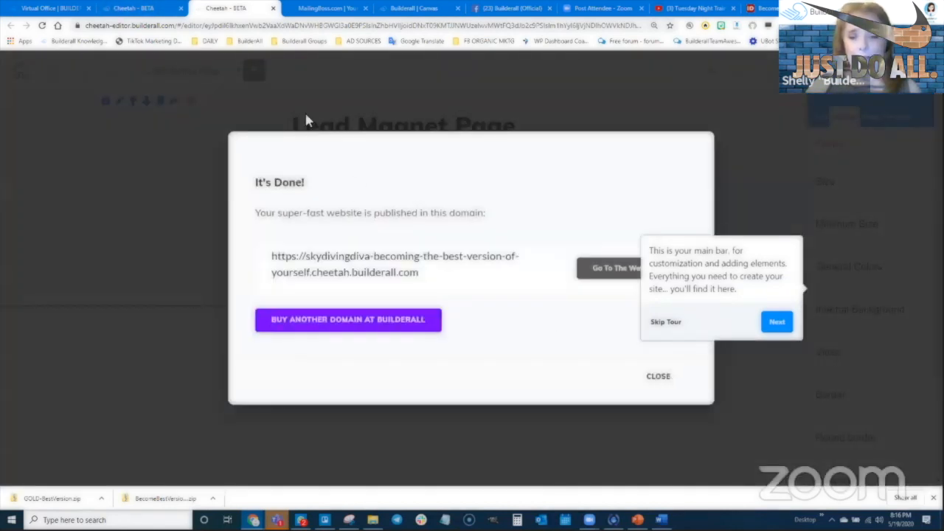
Return to the site's page list, open the Email Confirmation page for editing and add a blank panel.
key("ctrl+shift+Tab")
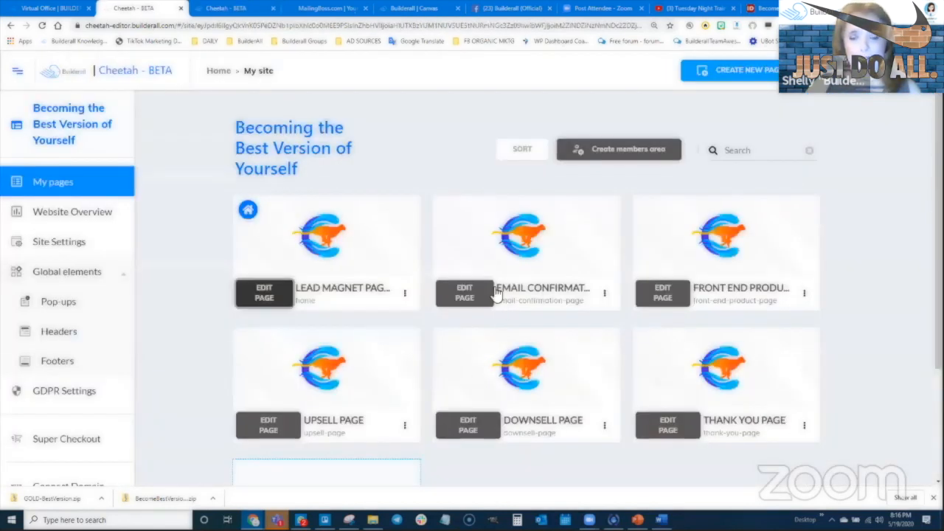
left_click(485, 293)
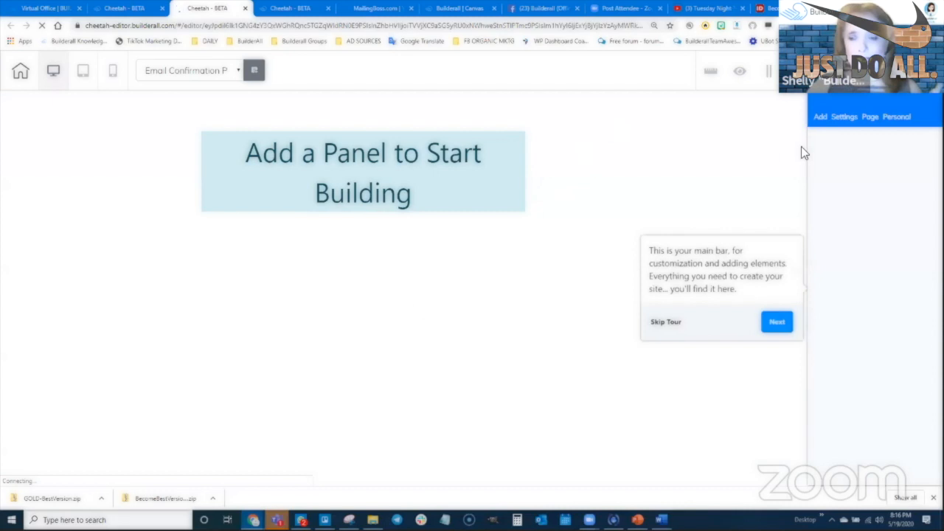
left_click(819, 117)
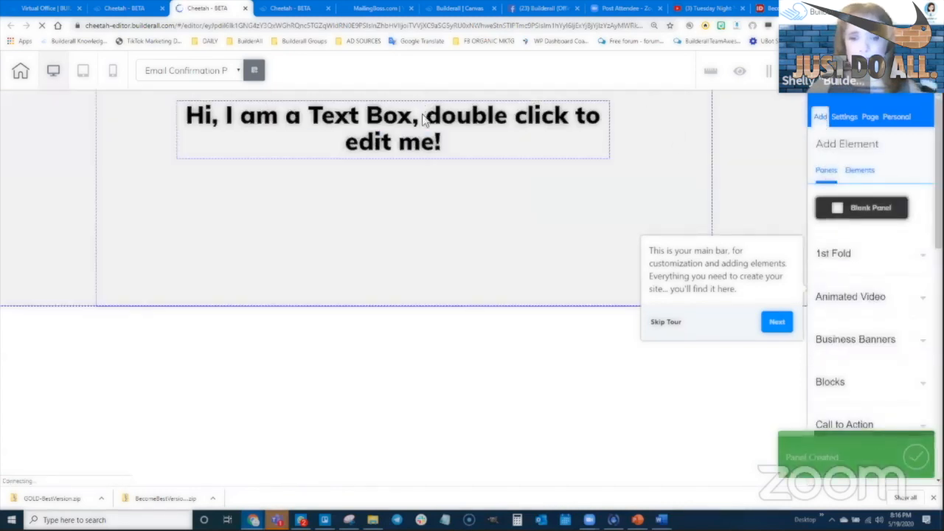
Replace the new panel's placeholder text with "Email Confirmation Page" and center the text element in the panel.
left_click(423, 120)
double_click(424, 120)
triple_click(421, 130)
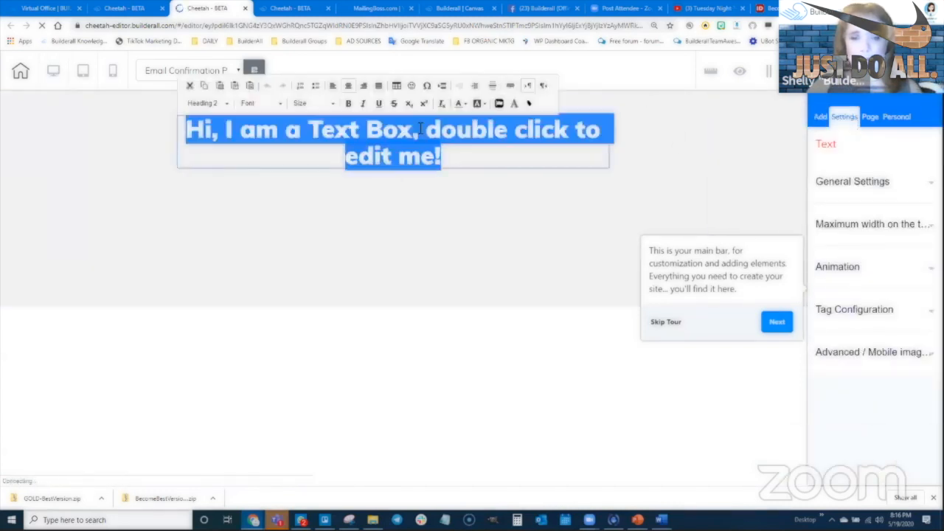
type("Email")
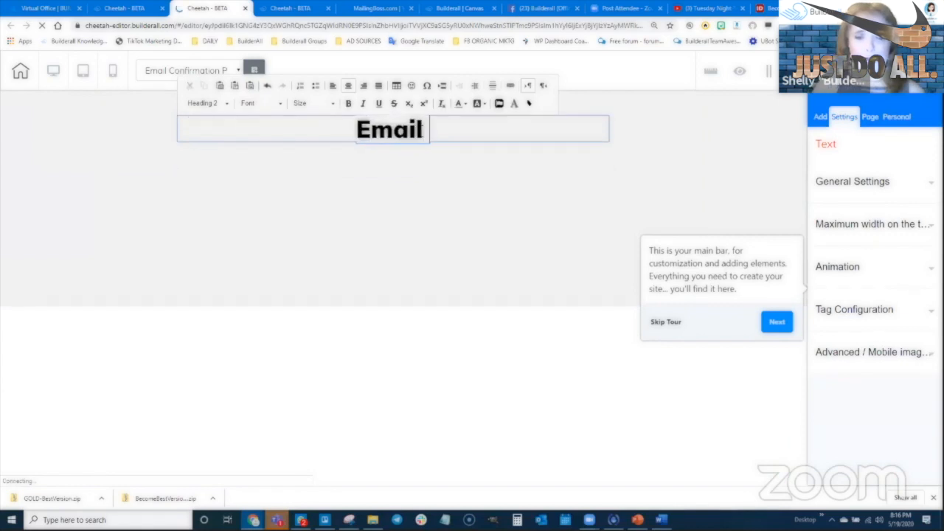
type(" Confirmation Page")
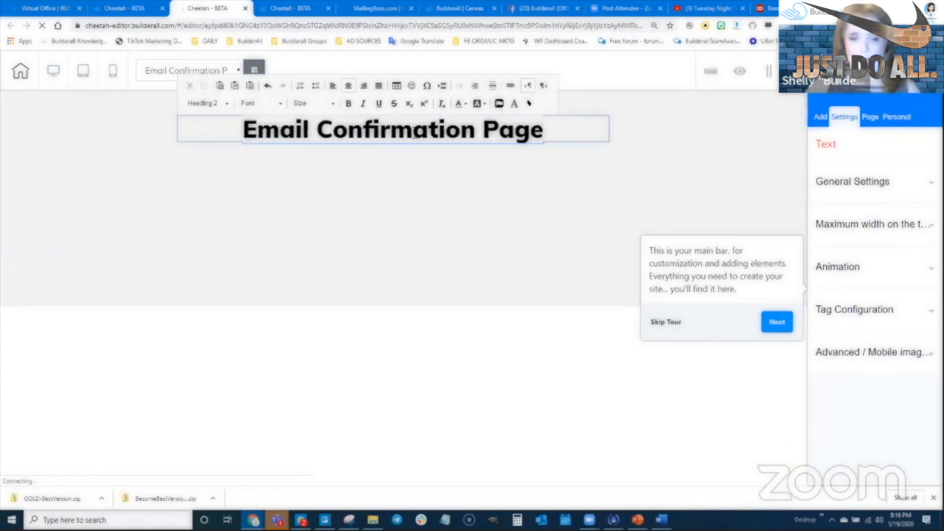
left_click(402, 184)
left_click(214, 124)
left_click(213, 115)
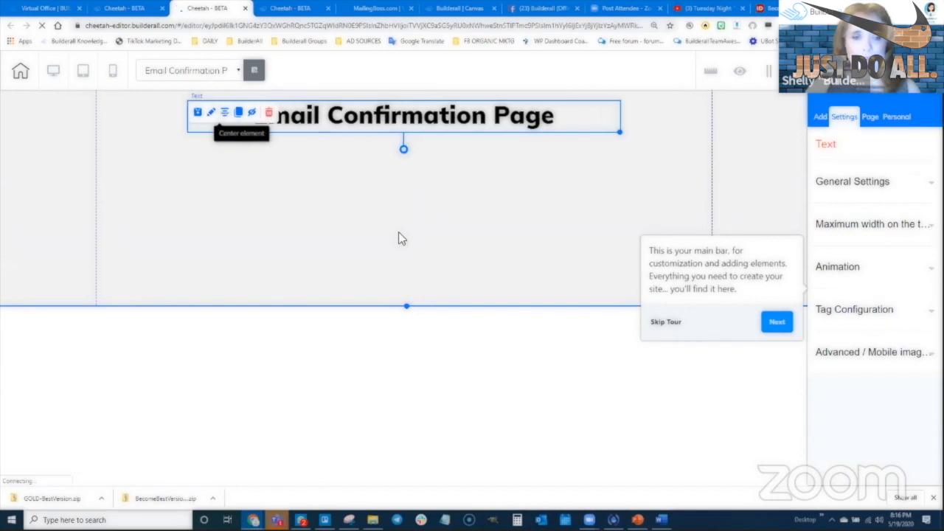
Save the Email Confirmation page and publish the site.
left_click(855, 71)
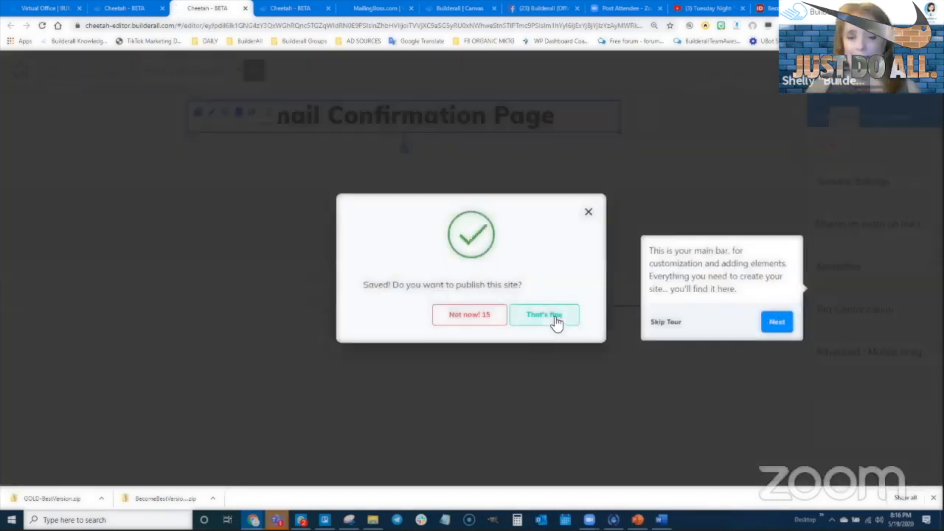
left_click(554, 318)
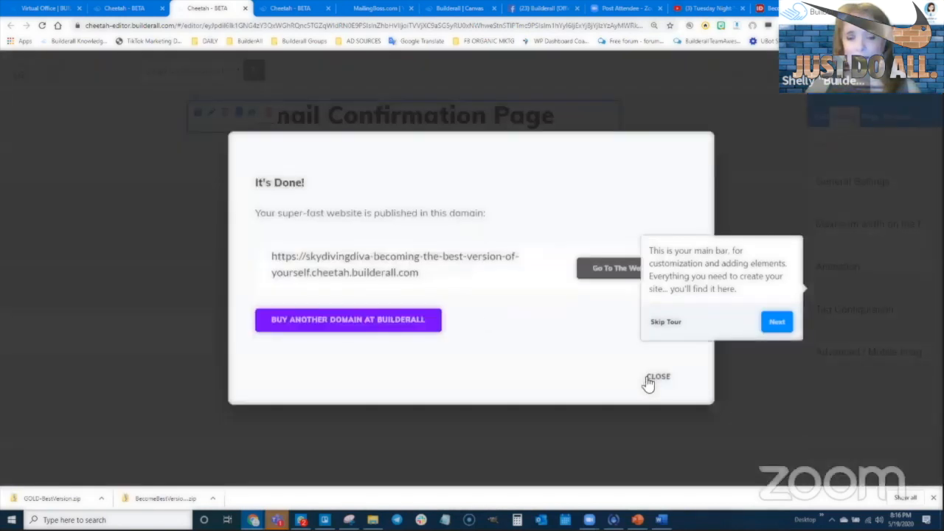
left_click(650, 378)
Return to the site's page list, open the Front End Product page for editing and add a blank panel.
left_click(127, 11)
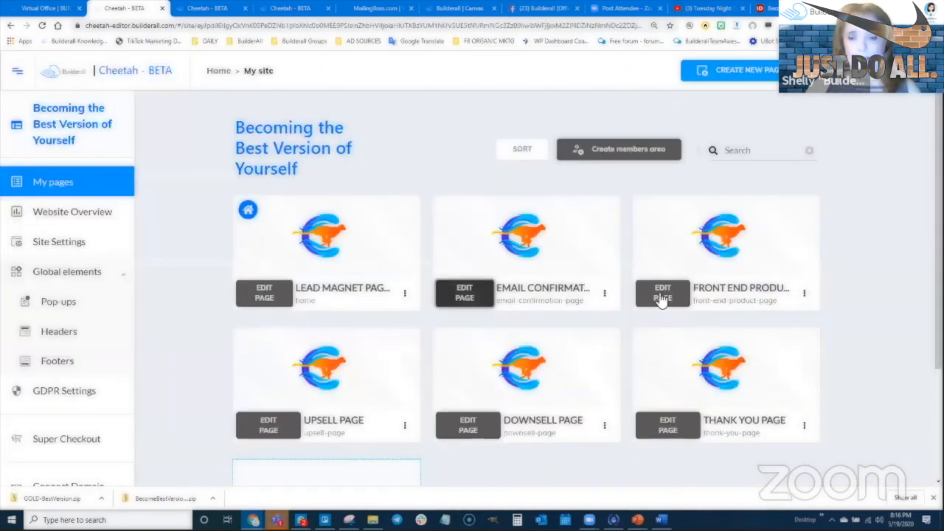
left_click(662, 293)
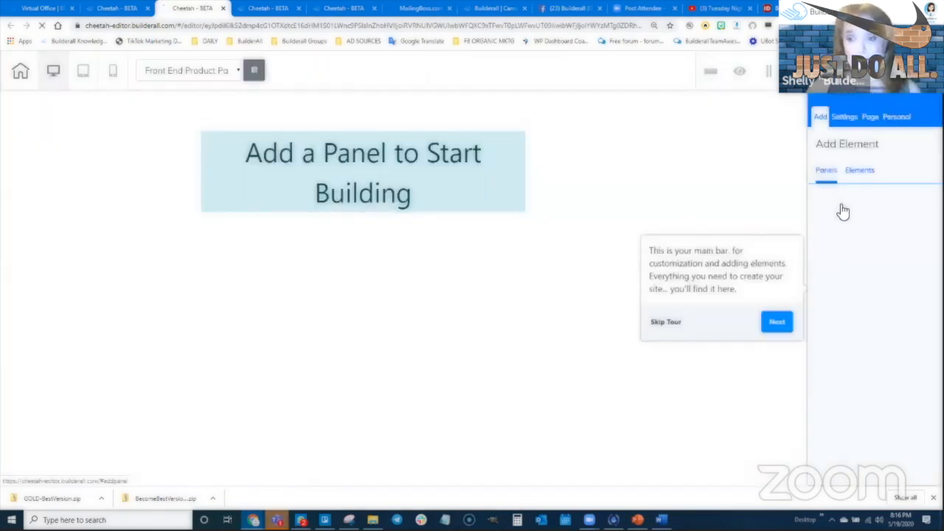
left_click(841, 207)
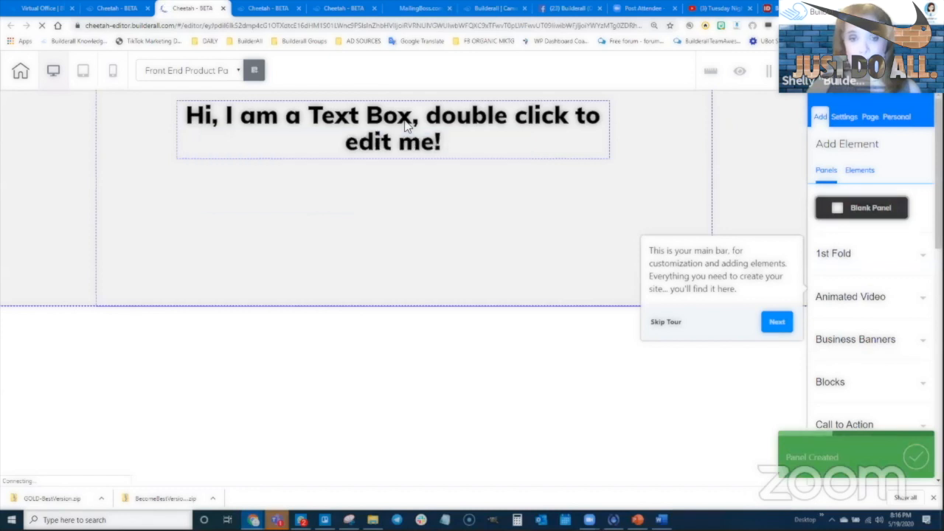
Replace the new panel's placeholder text with the heading "Front End Product Page".
double_click(408, 127)
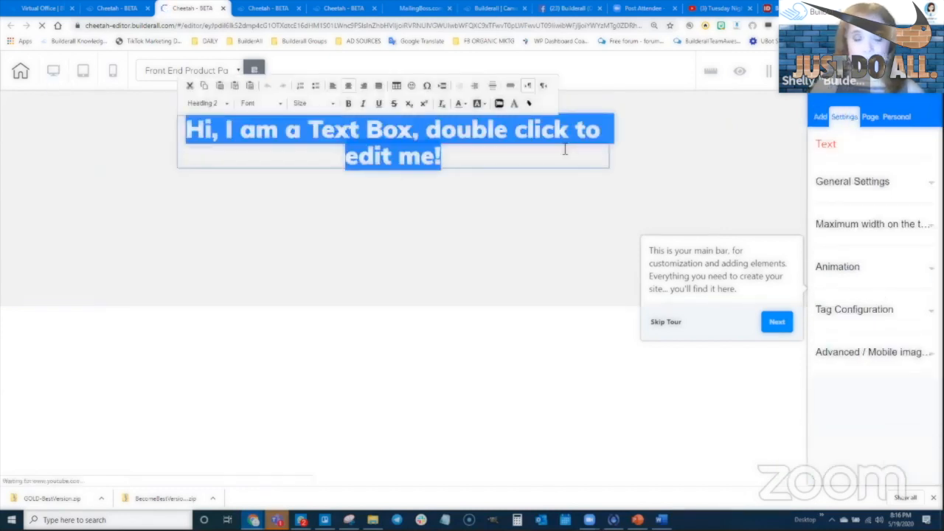
type("Front Eng Produc")
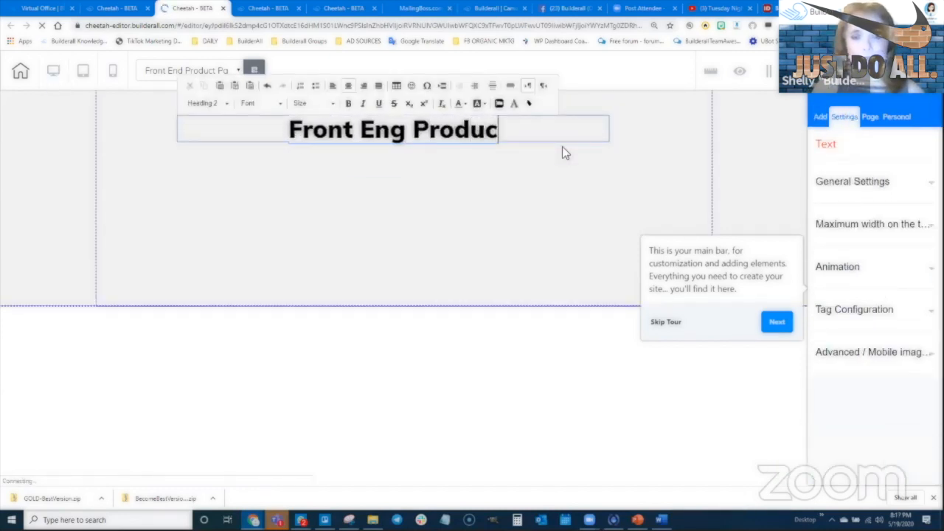
type("t Page")
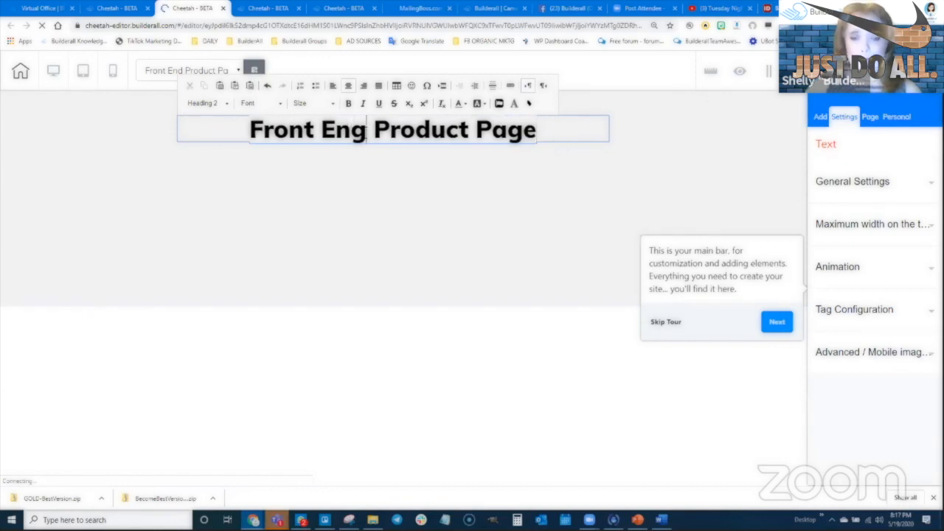
key("BackSpace")
type("d")
left_click(393, 219)
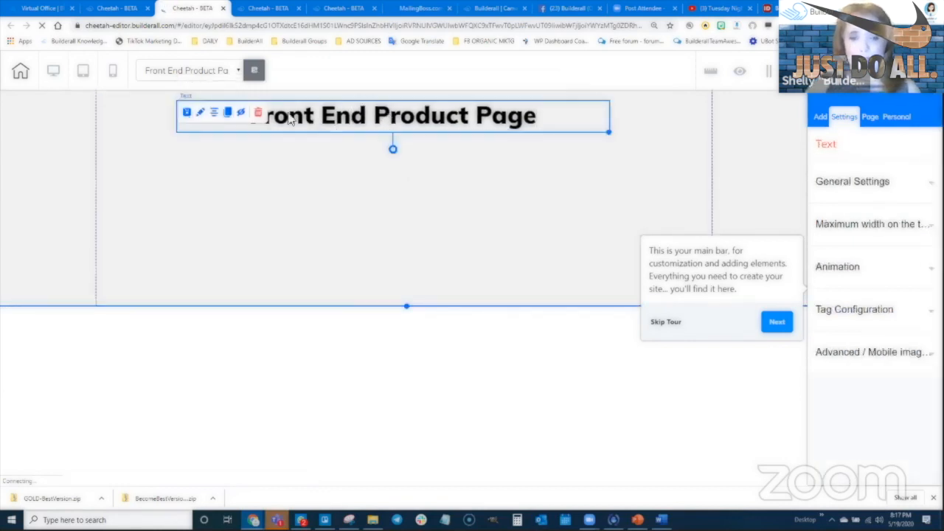
Center the Front End Product Page heading in its panel, and save and publish the page.
left_click(393, 219)
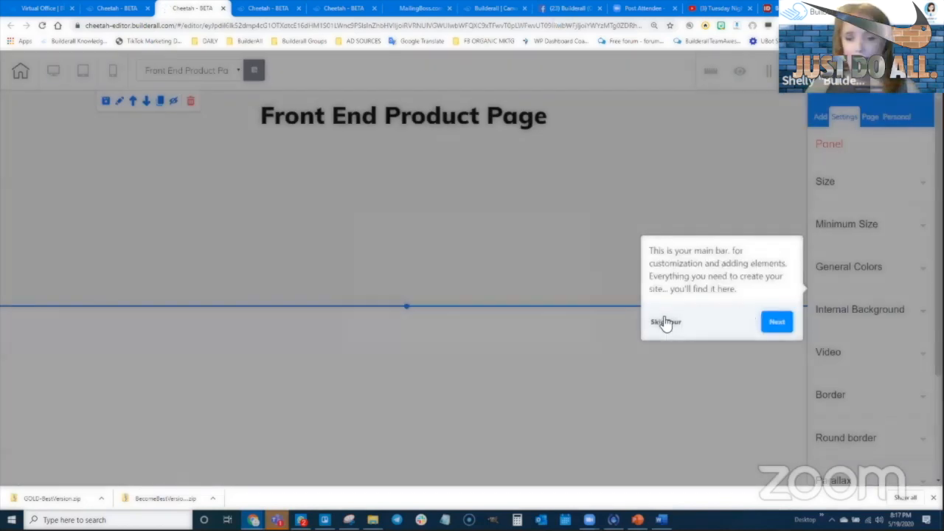
left_click(546, 317)
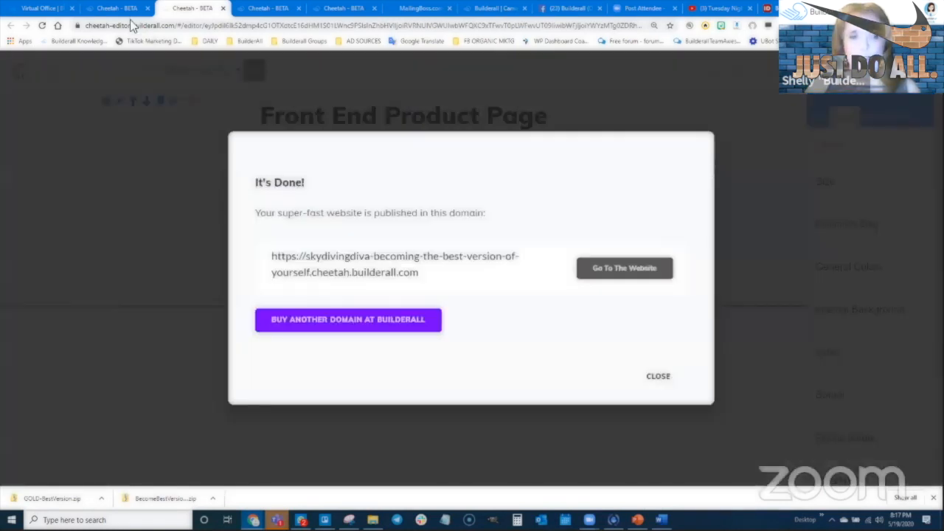
Return to the site's page list, open the Upsell Page for editing and add a blank panel.
left_click(657, 376)
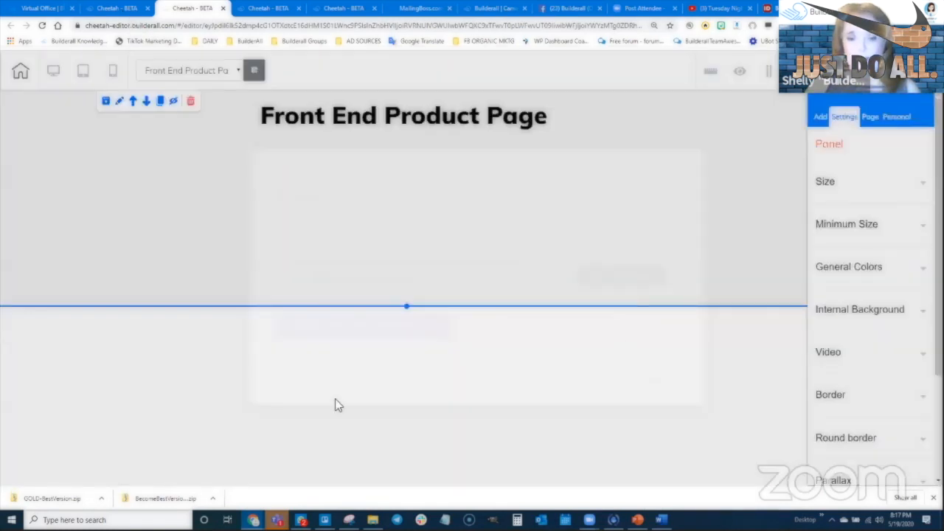
left_click(265, 423)
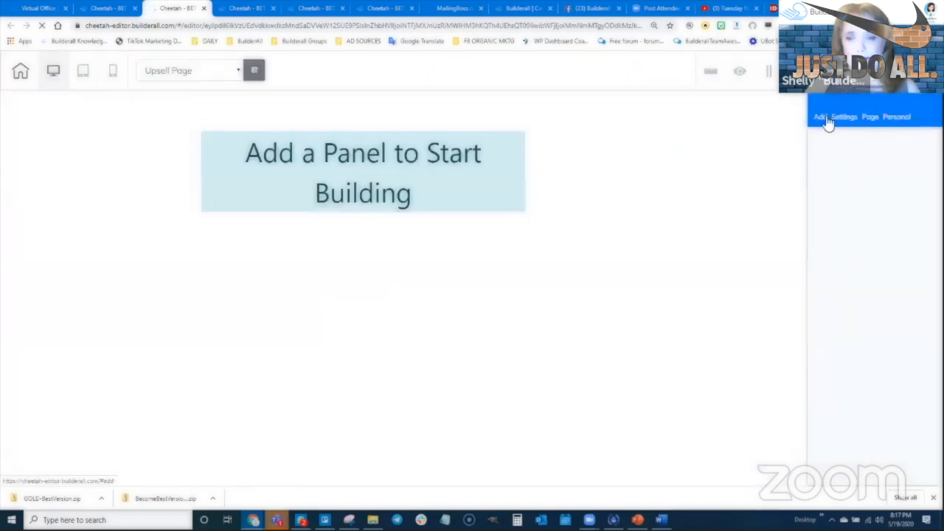
left_click(822, 118)
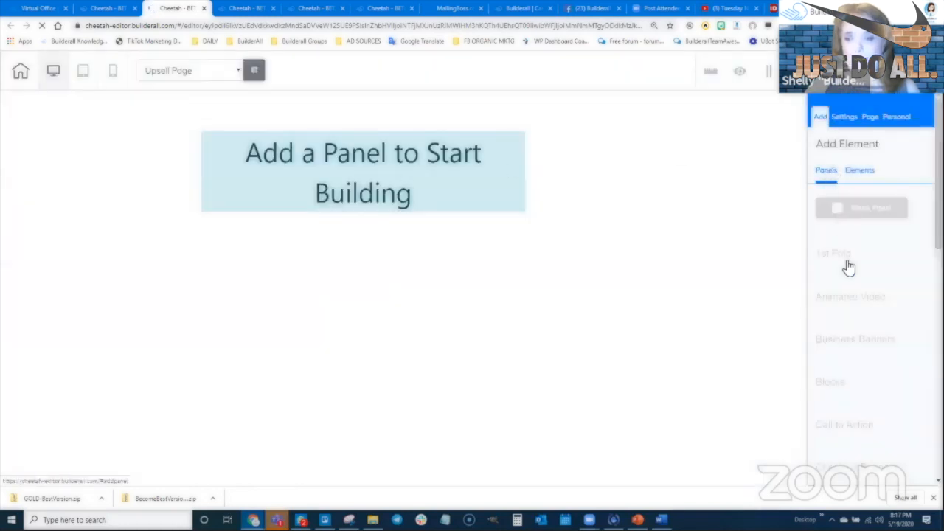
left_click(837, 252)
Replace the new panel's placeholder text with the heading "Upsell Page".
left_click(476, 129)
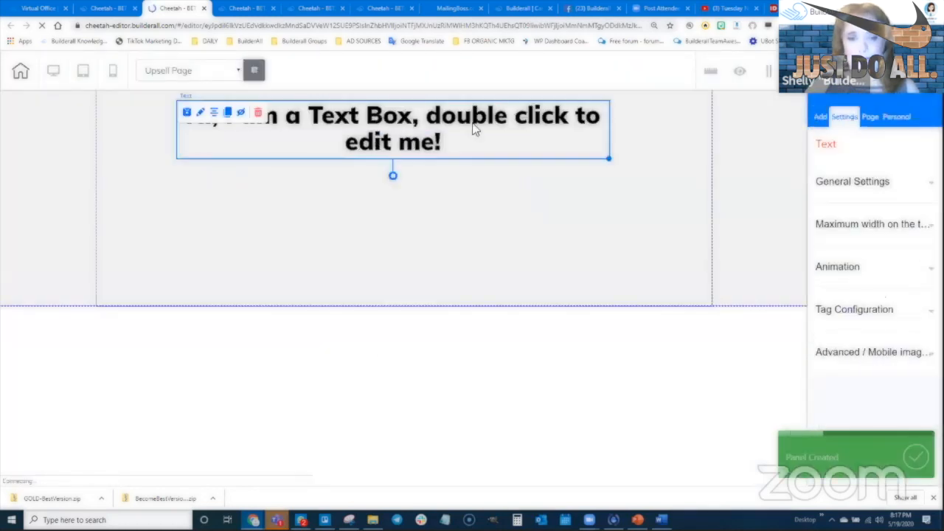
double_click(476, 129)
triple_click(418, 130)
type("Up")
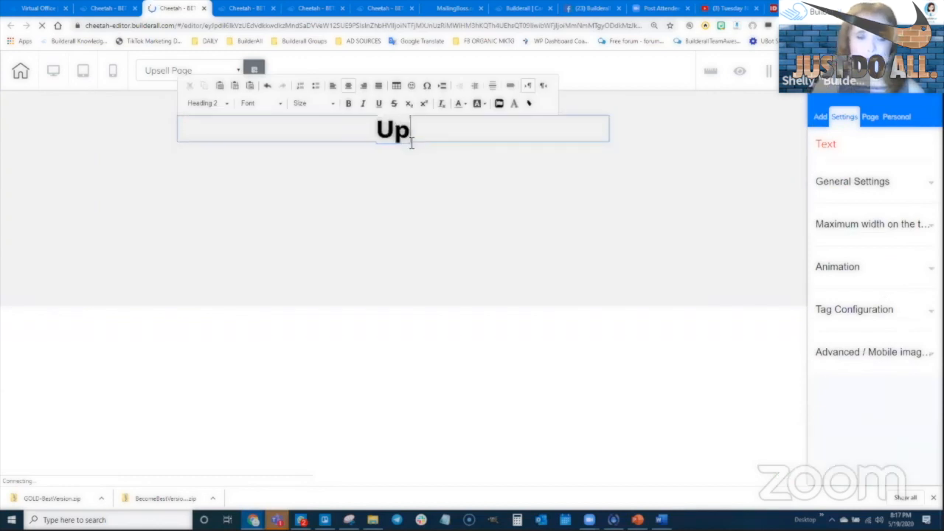
type("sell Page")
left_click(418, 147)
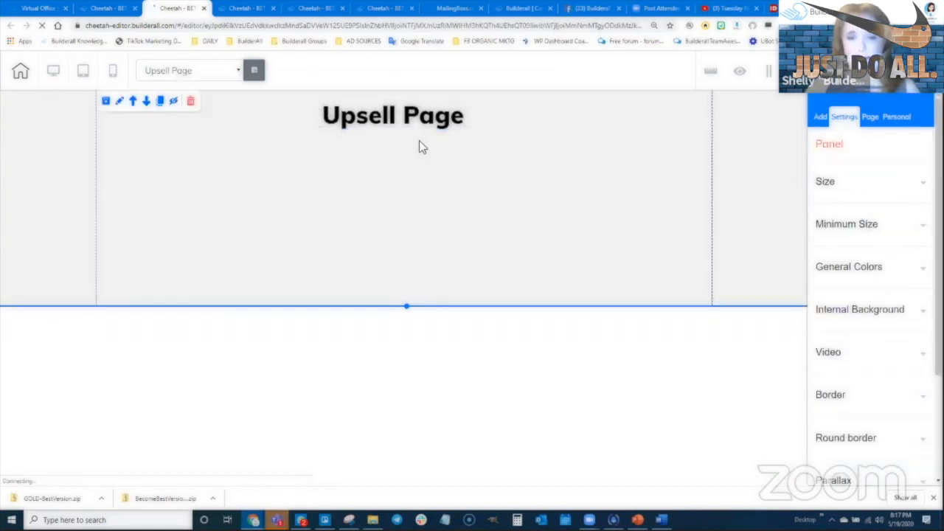
Center the Upsell Page heading in its panel, and save and publish the page.
left_click(418, 135)
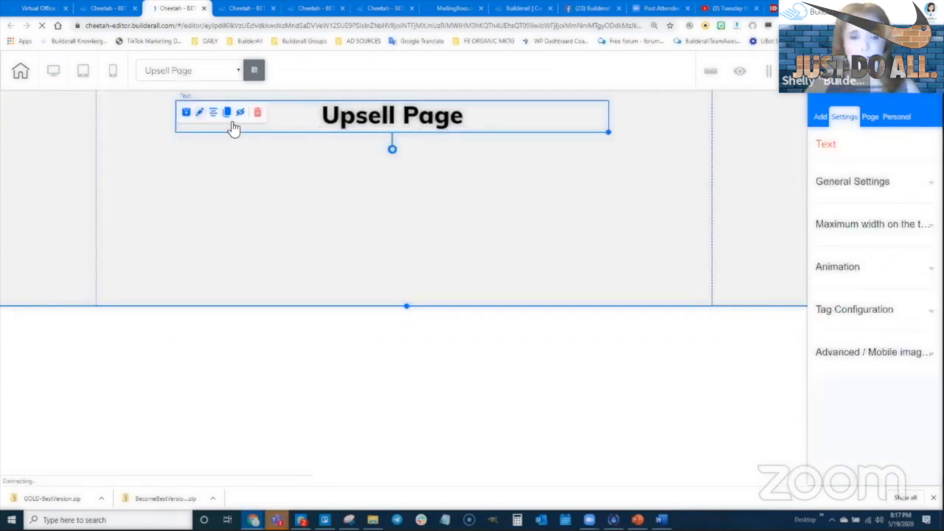
left_click(784, 122)
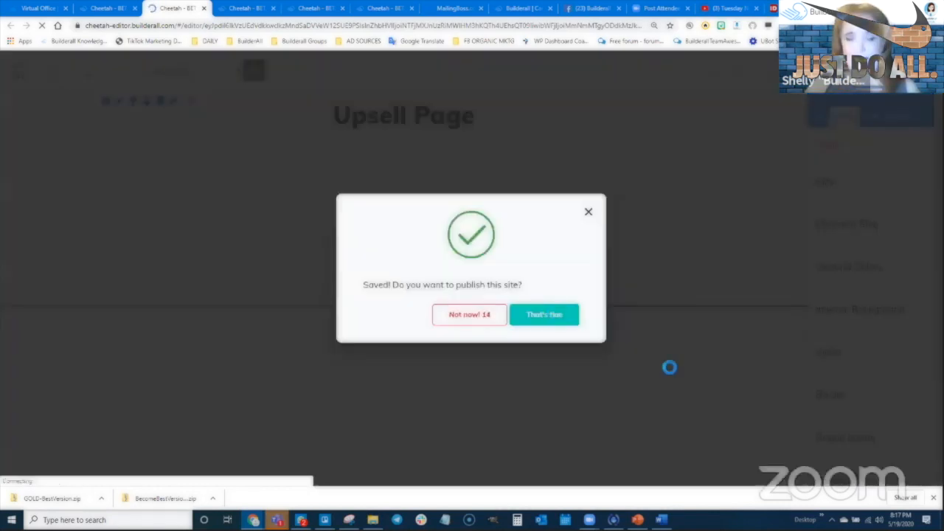
left_click(544, 315)
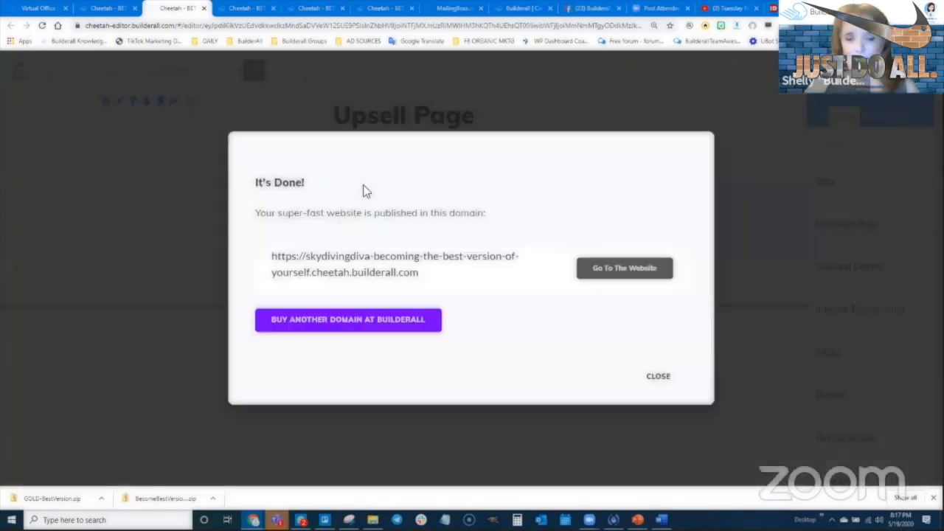
left_click(658, 375)
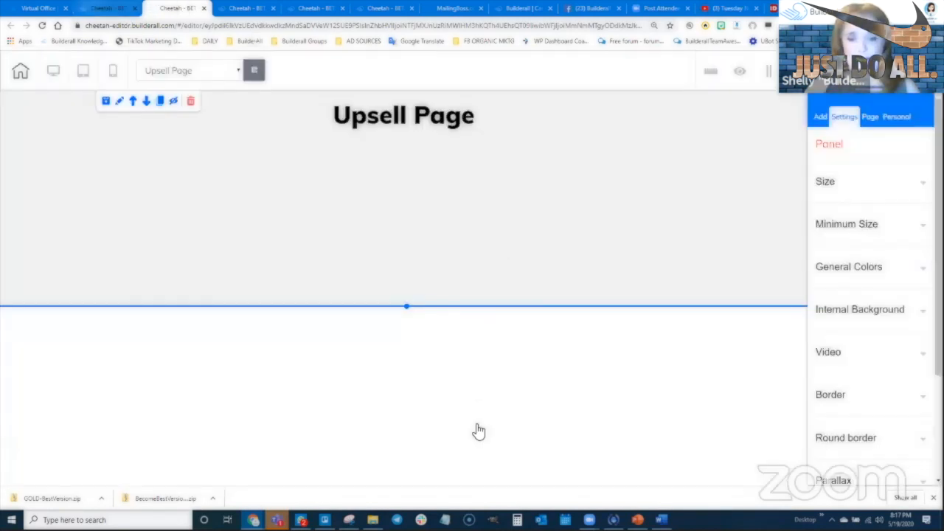
Go back to the site's page list, open the Downsell Page for editing and add a blank panel.
left_click(108, 9)
left_click(477, 427)
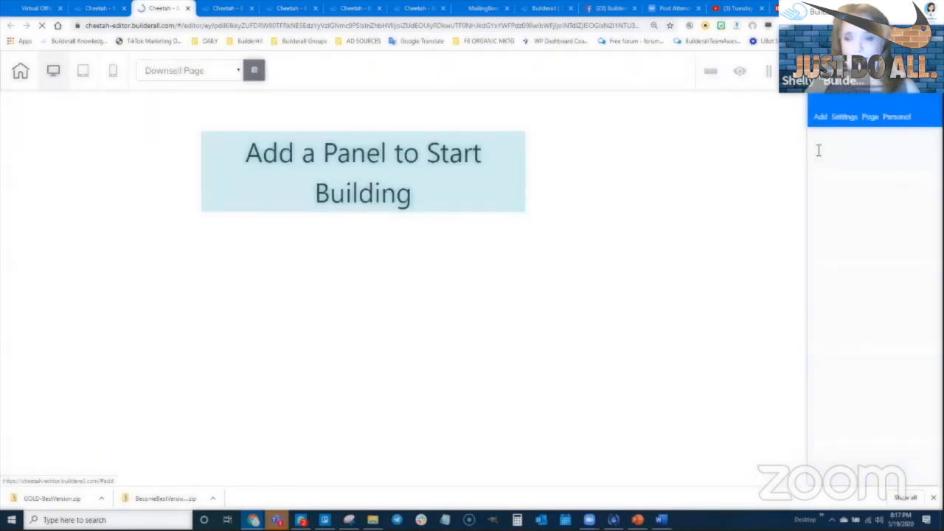
left_click_drag(862, 208, 412, 127)
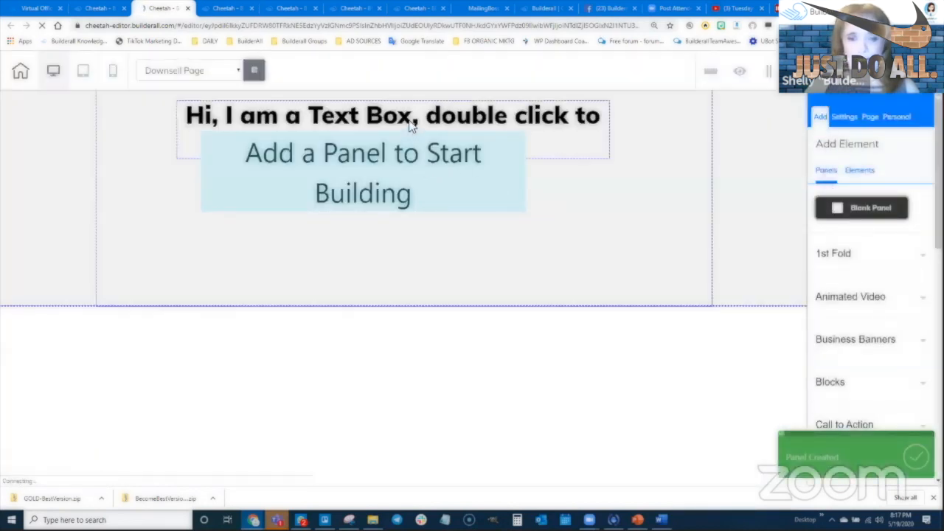
Replace the new panel's placeholder text with the heading "Downsell Page".
left_click(412, 127)
double_click(412, 127)
type("Downs")
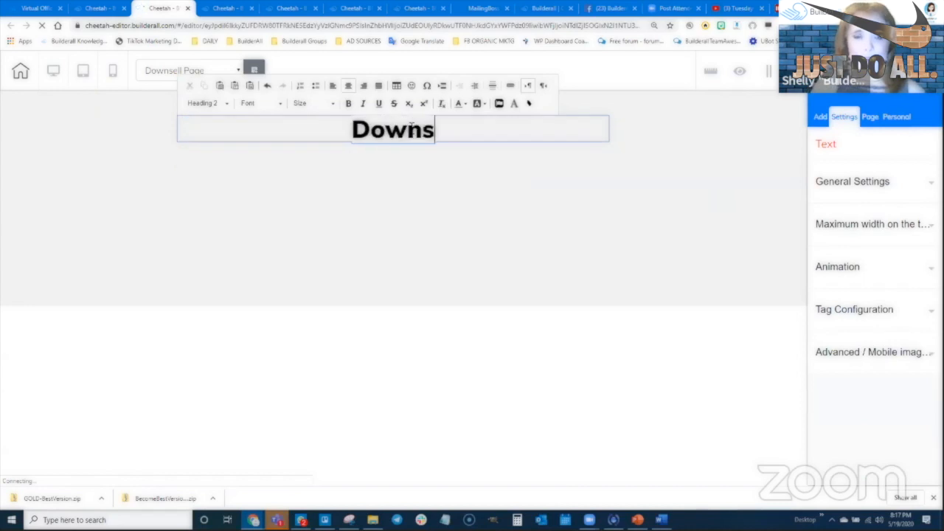
type("ell Page")
left_click(431, 159)
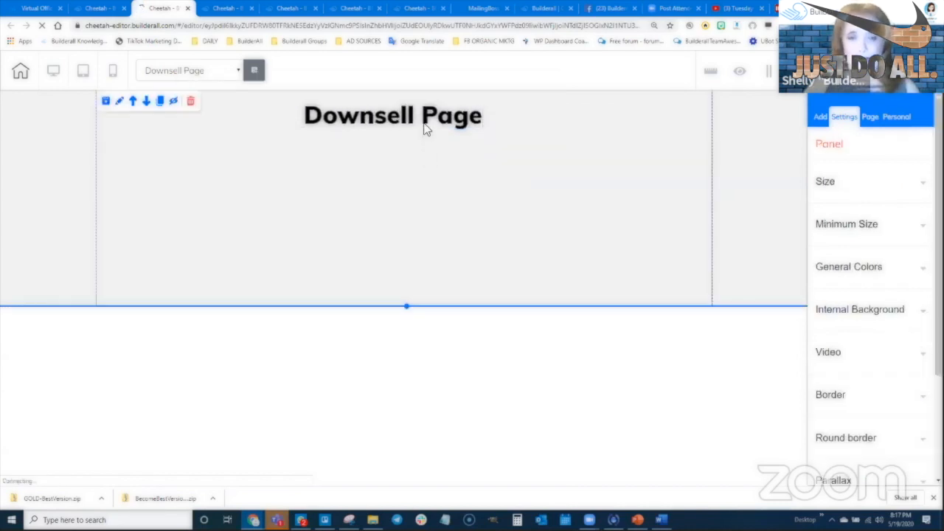
Center the Downsell Page heading in its panel, and save and publish the page.
left_click(424, 129)
left_click(213, 112)
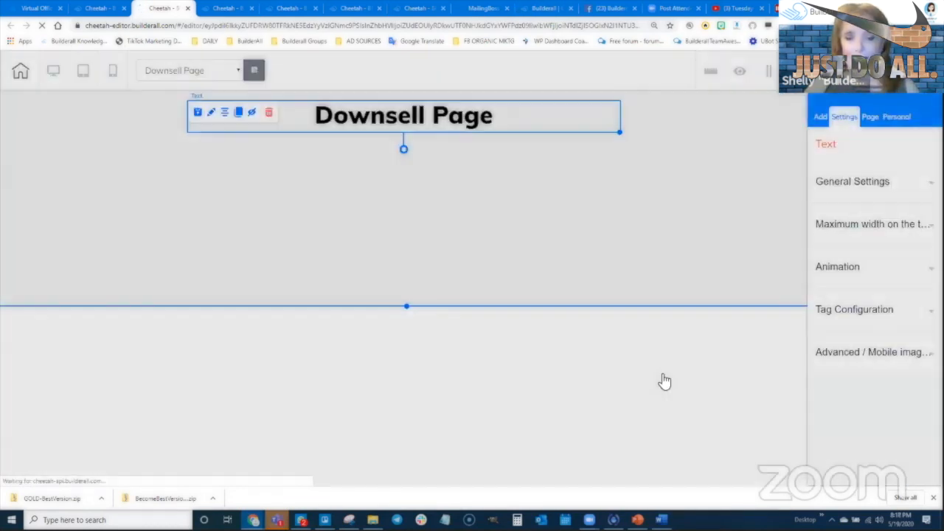
left_click(661, 377)
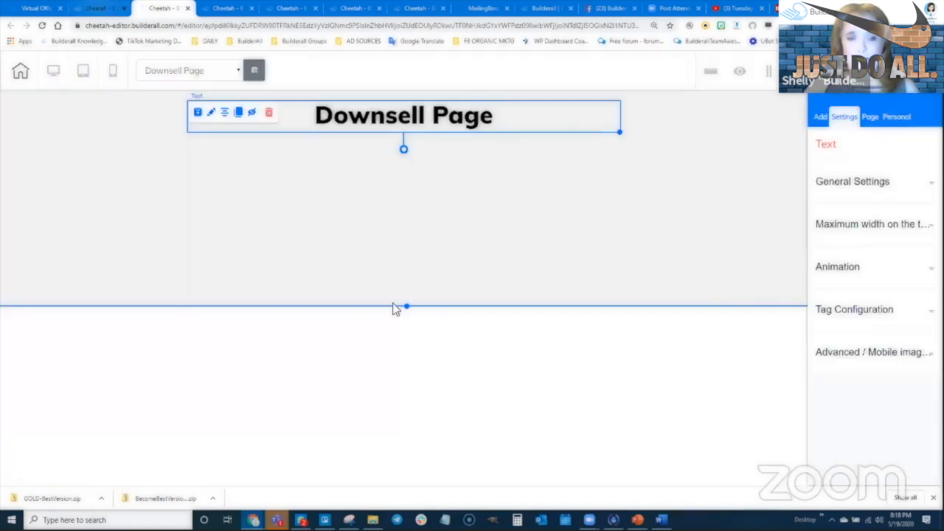
Return to the site's page list, open the Thank You Page for editing and add a blank panel.
left_click(99, 8)
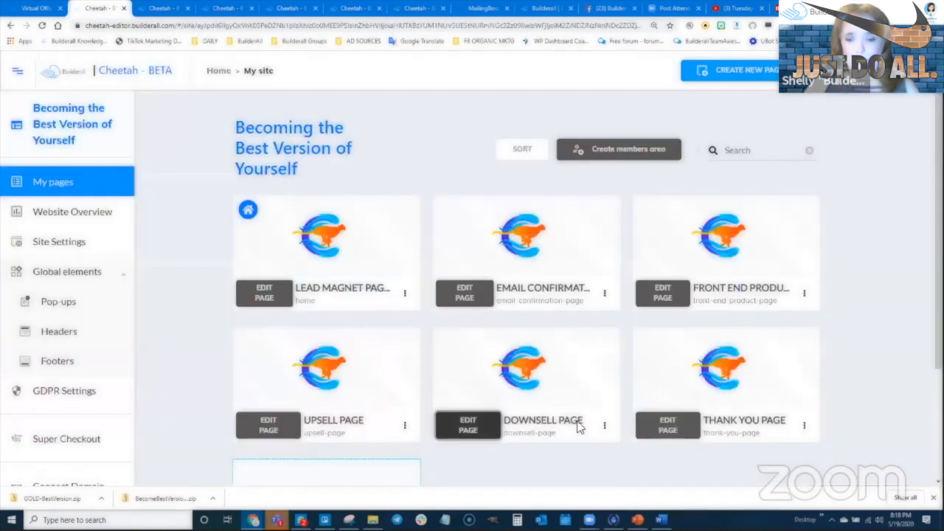
left_click(669, 427)
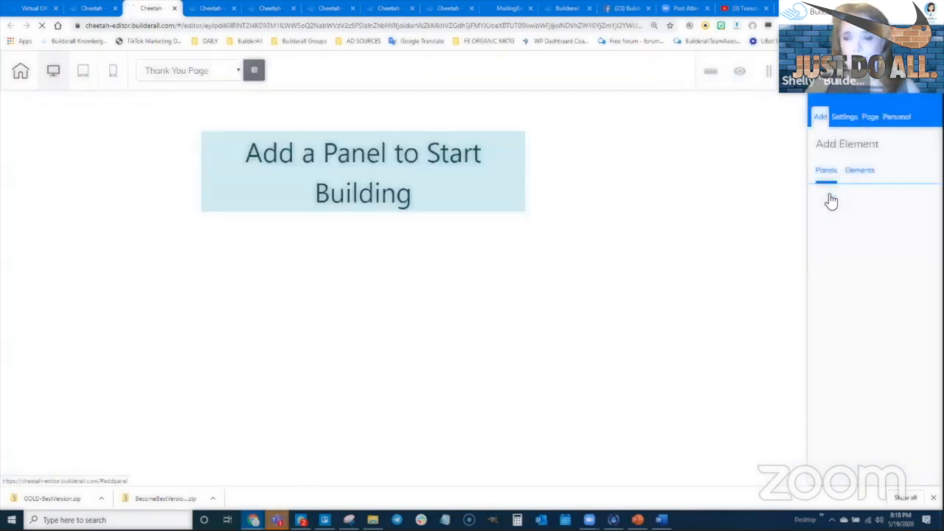
left_click(854, 213)
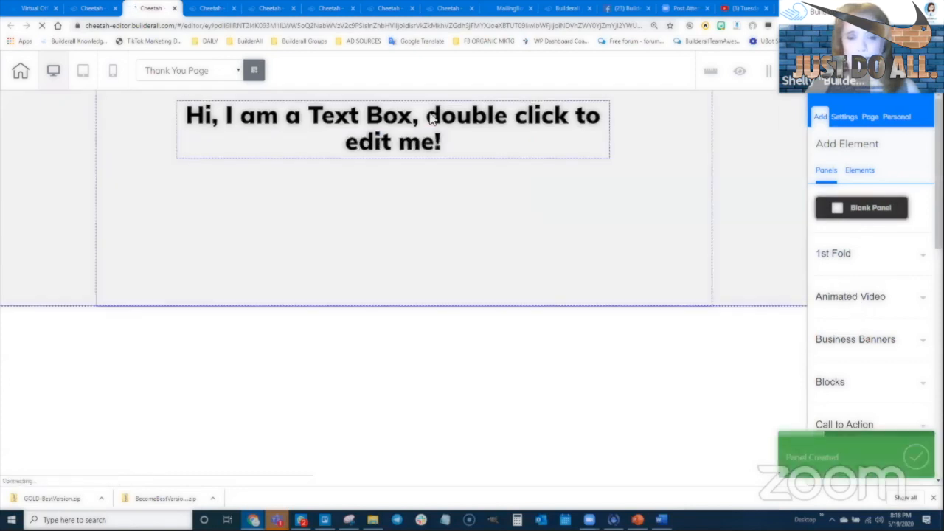
Replace the new panel's placeholder text with the heading "Thank You Page".
left_click(402, 135)
double_click(402, 135)
triple_click(408, 132)
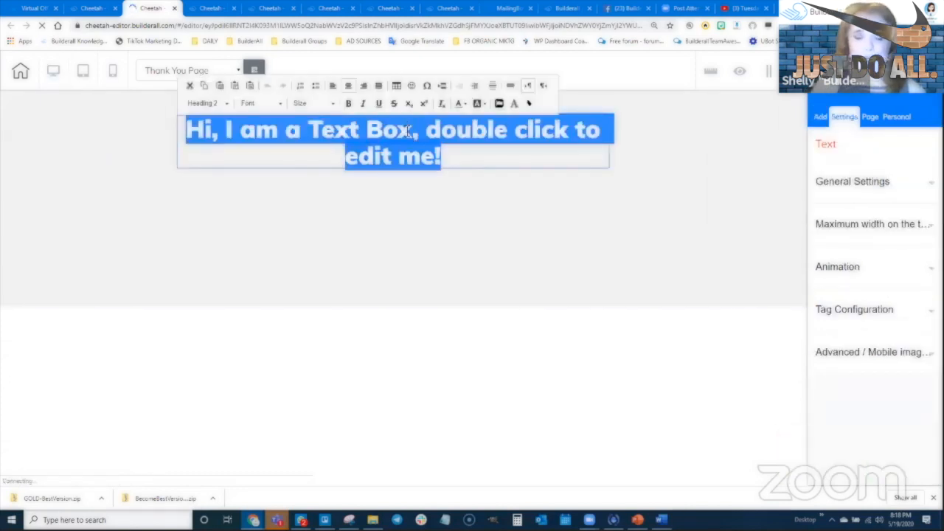
type("than")
key("BackSpace")
key("BackSpace")
key("BackSpace")
key("BackSpace")
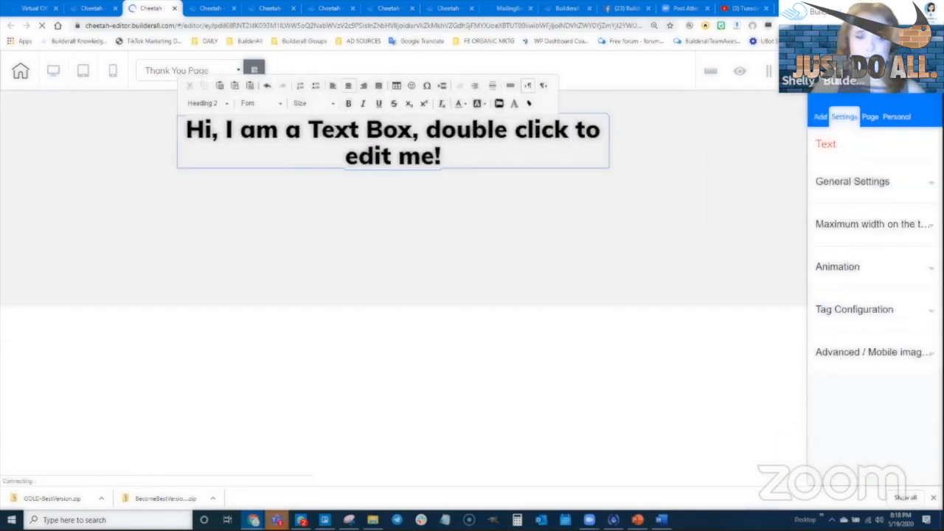
triple_click(407, 126)
type("Tha")
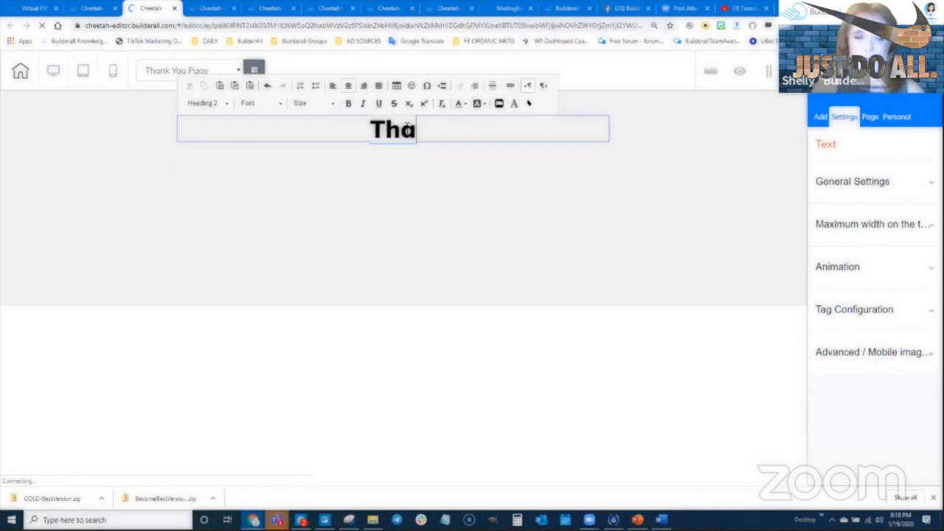
type("nk You Page")
left_click(424, 192)
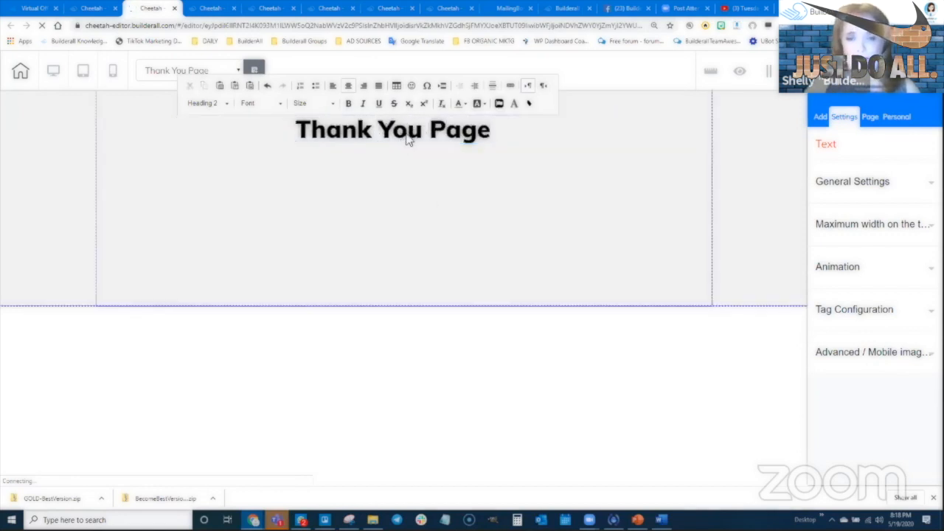
Move the Thank You Page heading slightly down in its panel, and save and publish the page.
left_click(408, 124)
left_click_drag(407, 120, 408, 124)
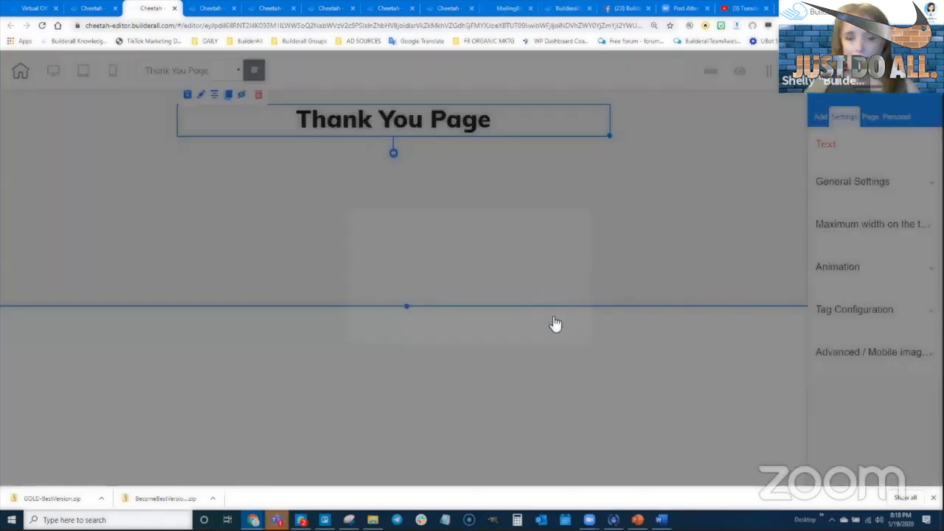
left_click(554, 317)
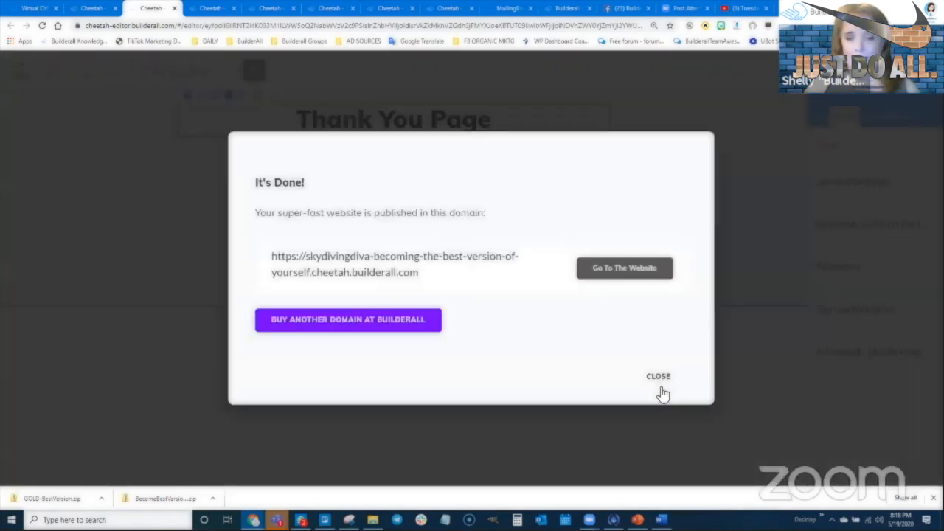
left_click(660, 377)
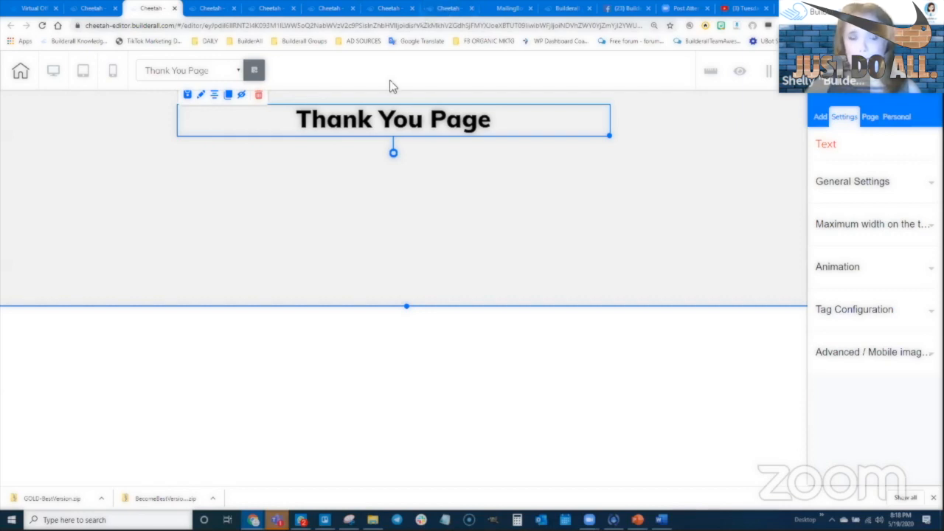
Return to the site's page list and try out sorting the pages by moving the Lead Magnet page.
left_click(90, 9)
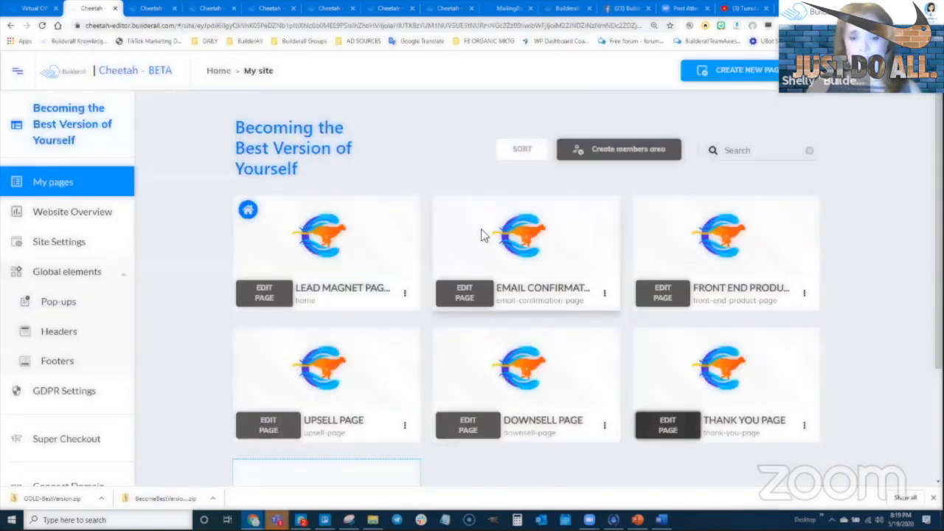
mouse_move(575, 362)
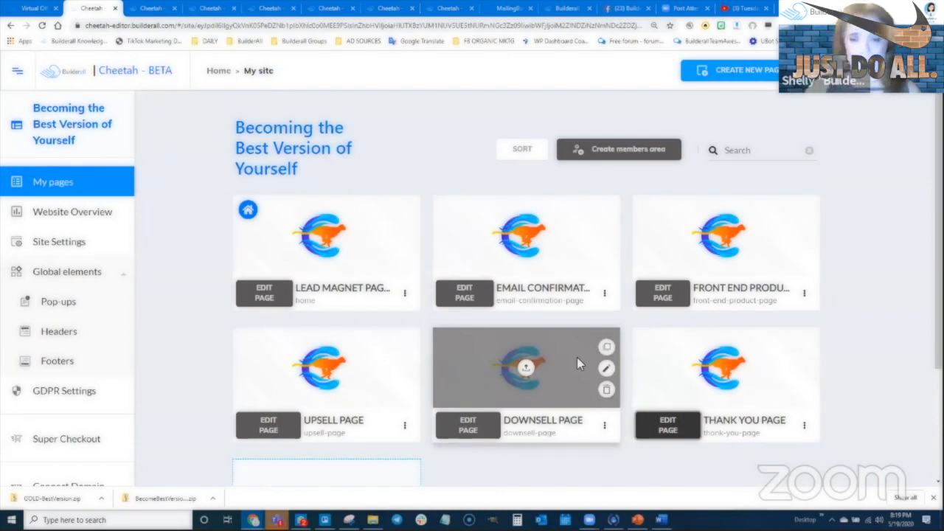
scroll(859, 313, "down", 1)
scroll(530, 387, "down", 3)
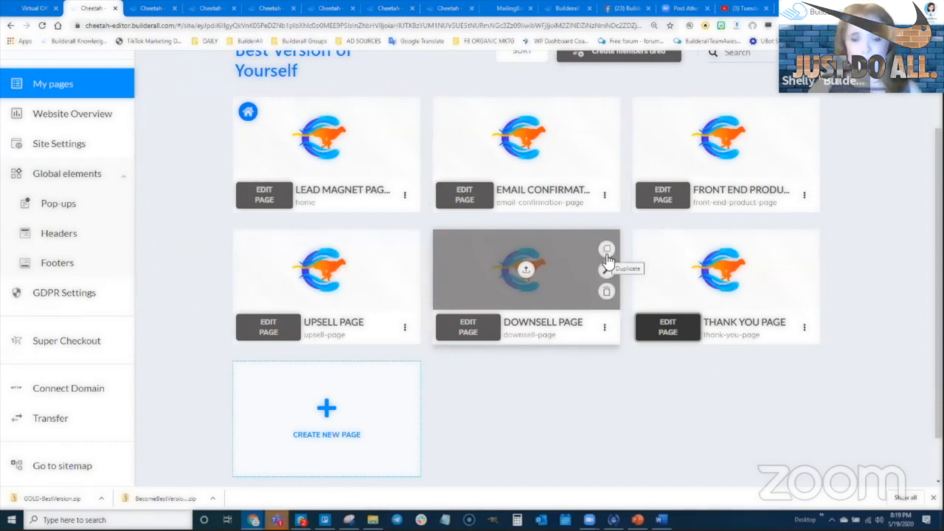
scroll(615, 189, "up", 1)
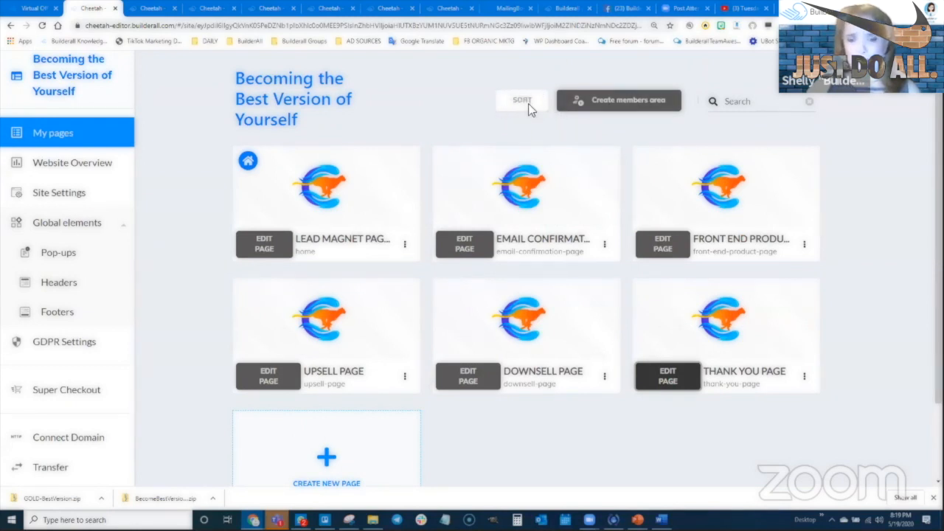
left_click(524, 101)
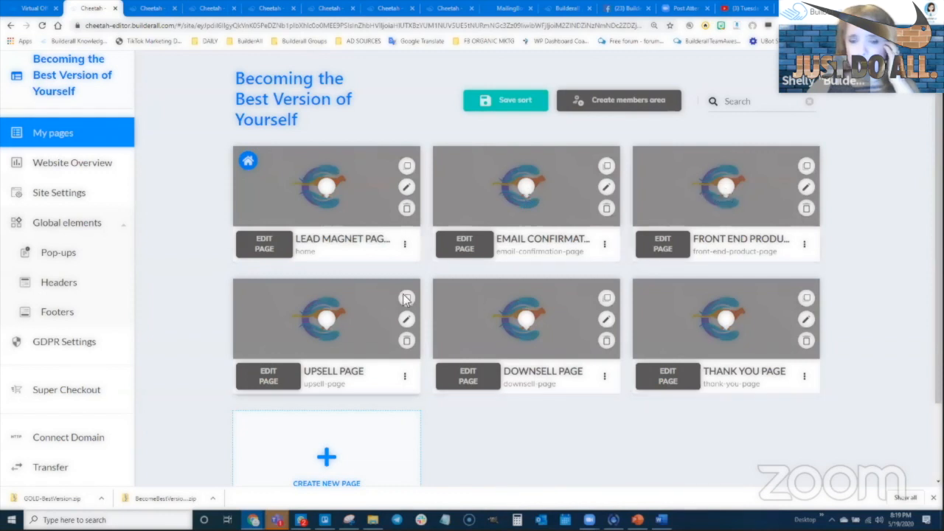
left_click_drag(329, 189, 359, 184)
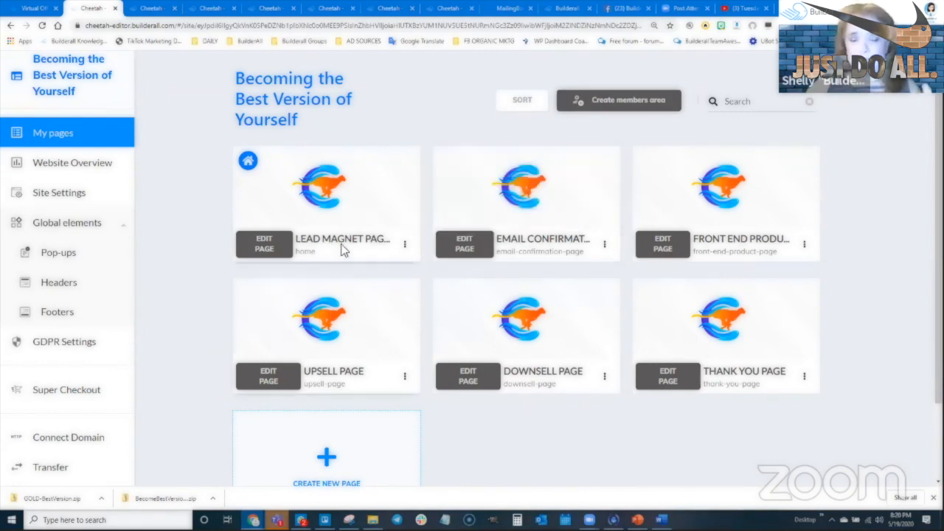
View the image files offered as the Lead Magnet page's sharing image, and close the picker without choosing one.
mouse_move(343, 201)
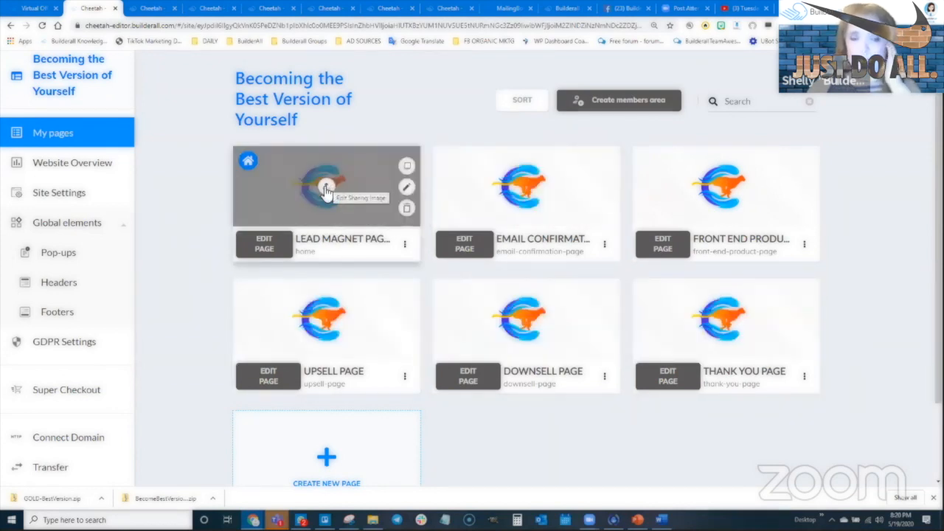
left_click(327, 189)
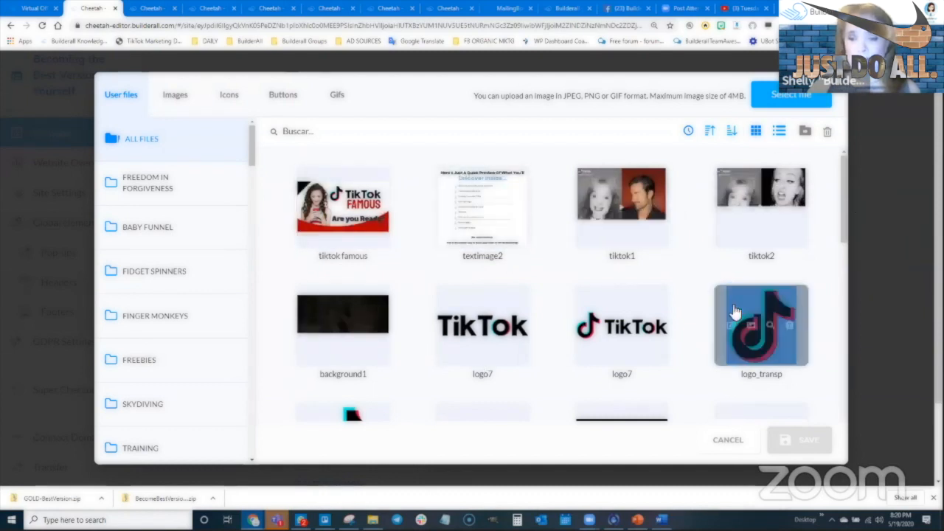
left_click(727, 440)
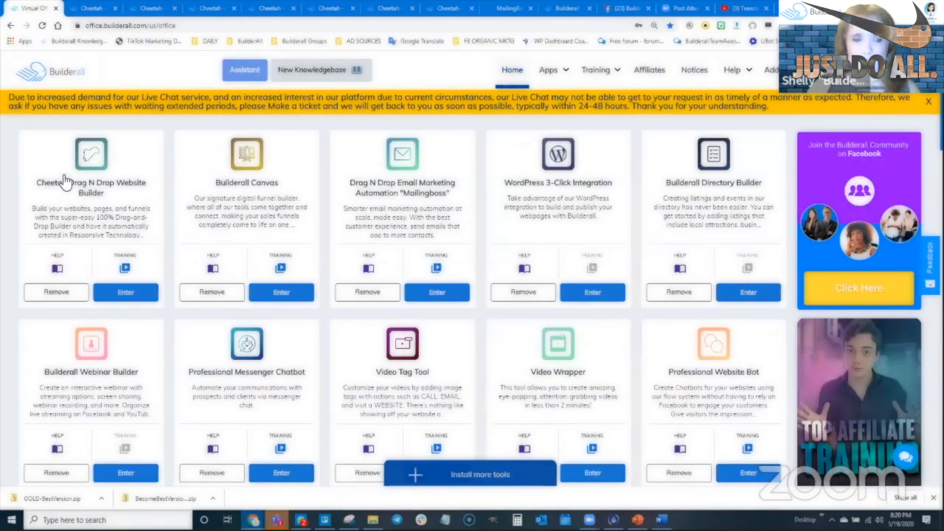
Open the Cheetah drag-and-drop website builder and look through the first page of published sites.
mouse_move(548, 69)
left_click(96, 145)
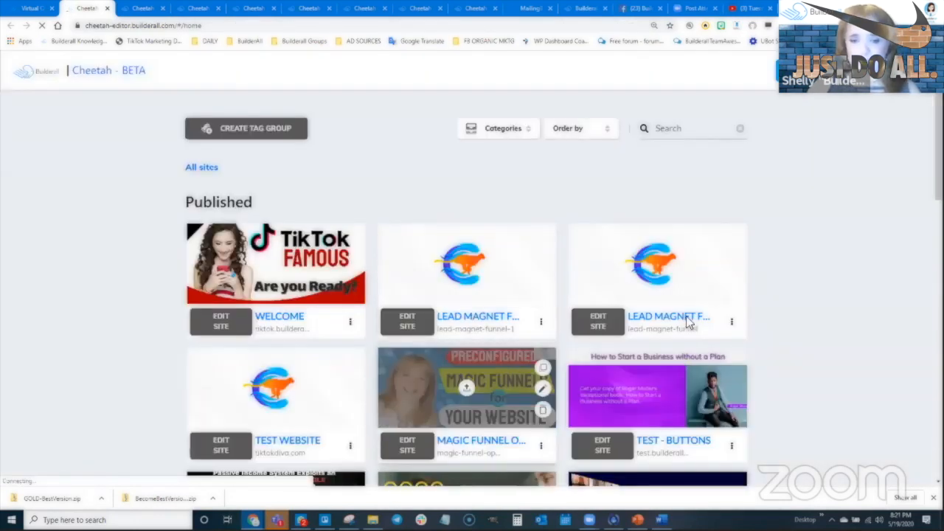
scroll(688, 323, "down", 3)
scroll(684, 358, "down", 3)
scroll(684, 361, "up", 4)
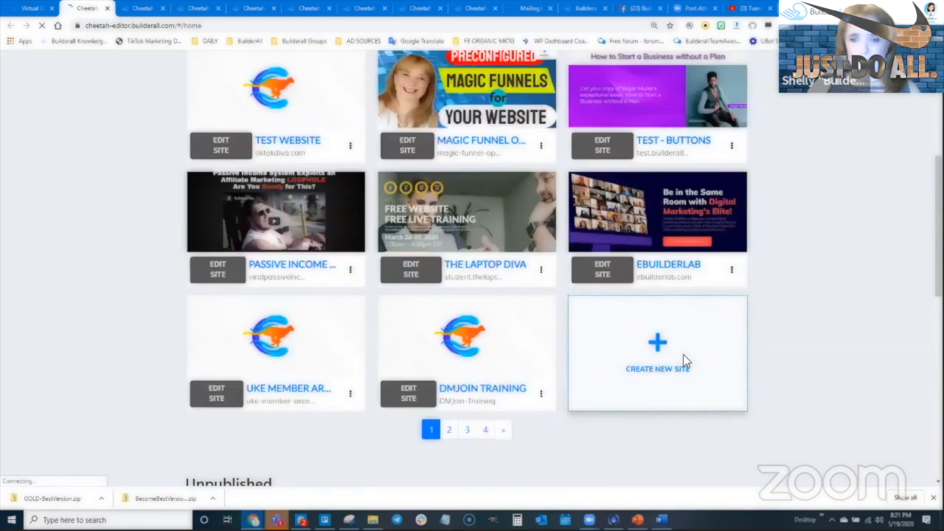
scroll(683, 354, "up", 2)
scroll(683, 354, "down", 4)
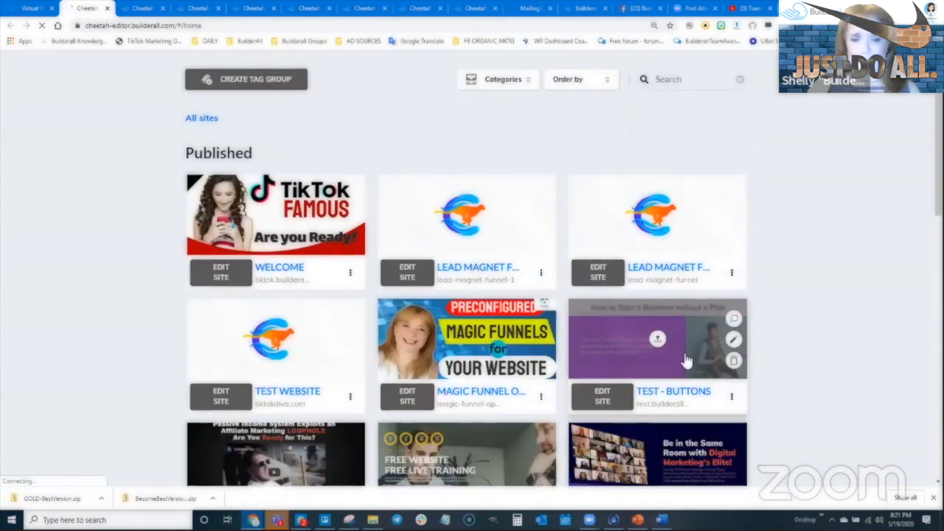
scroll(458, 358, "down", 2)
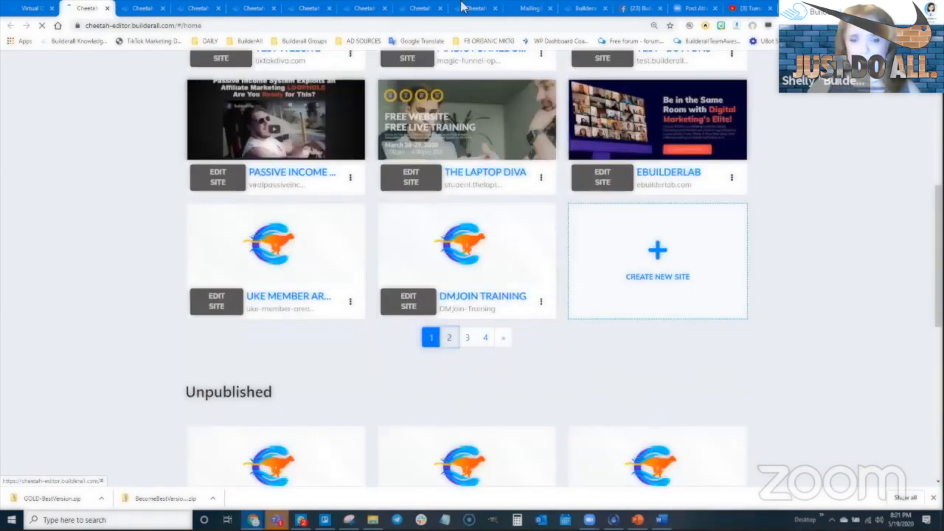
Look through the second page of published sites and open the Email Challenges site's page list.
left_click(449, 337)
scroll(531, 270, "up", 5)
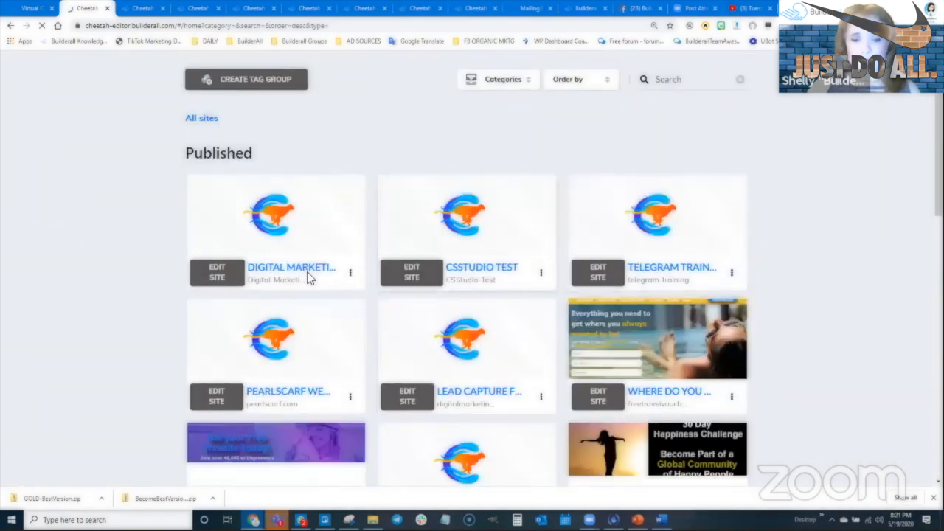
scroll(649, 253, "down", 3)
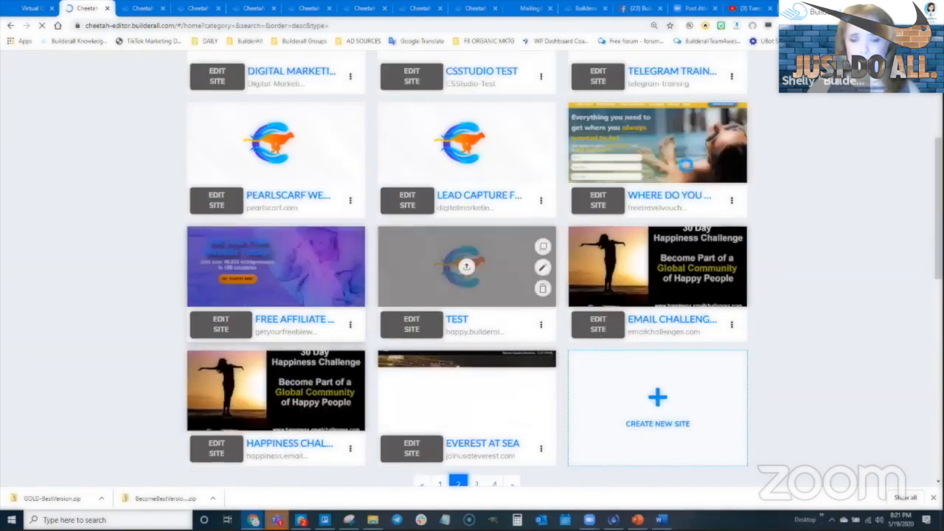
scroll(531, 329, "up", 1)
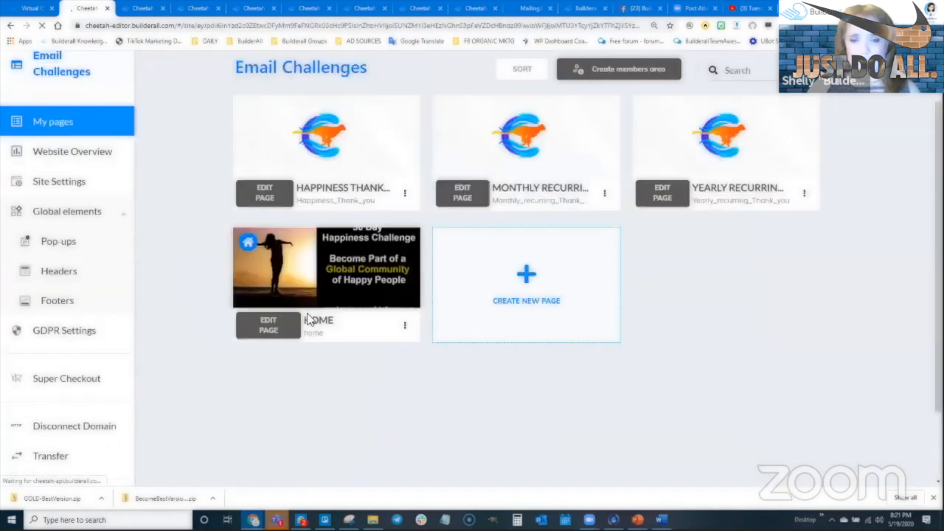
Return to the site list and open the Happiness Challenge site from page 2 of the published sites.
scroll(221, 243, "up", 1)
left_click(11, 26)
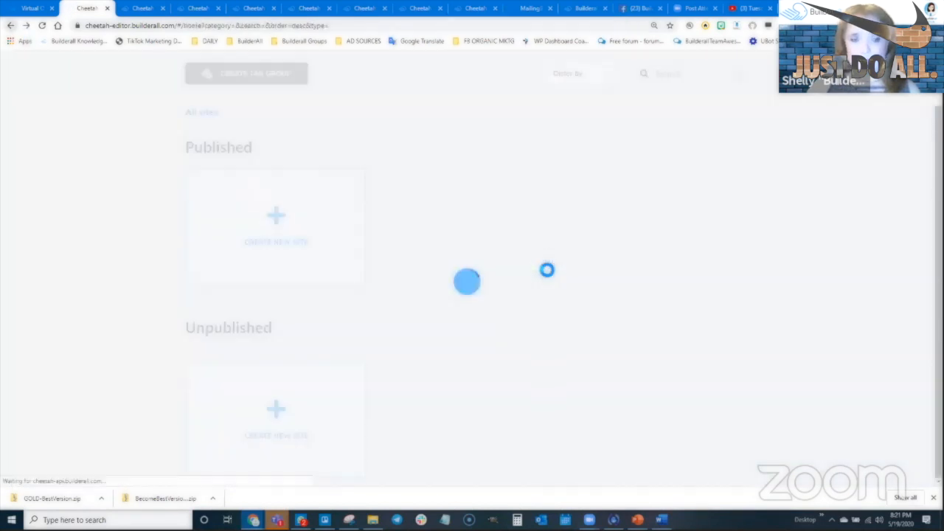
scroll(506, 336, "down", 1)
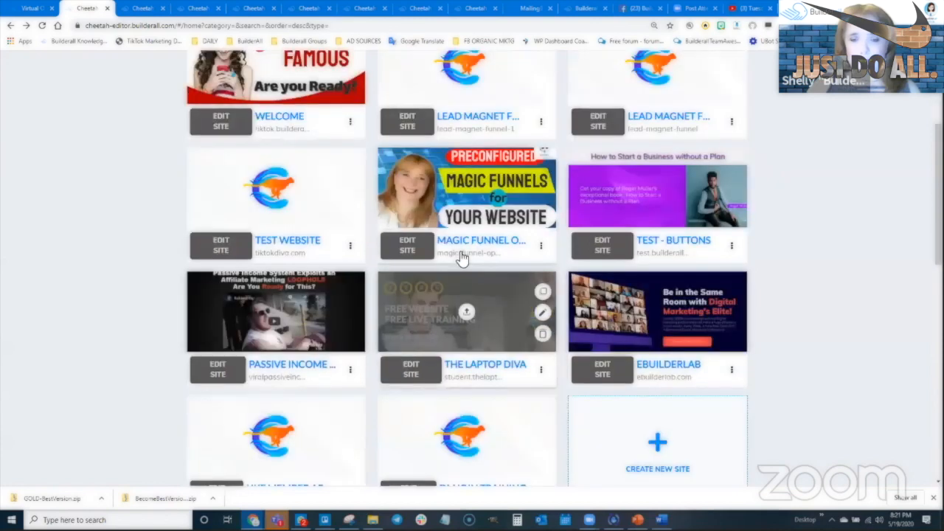
scroll(547, 249, "down", 4)
left_click(458, 232)
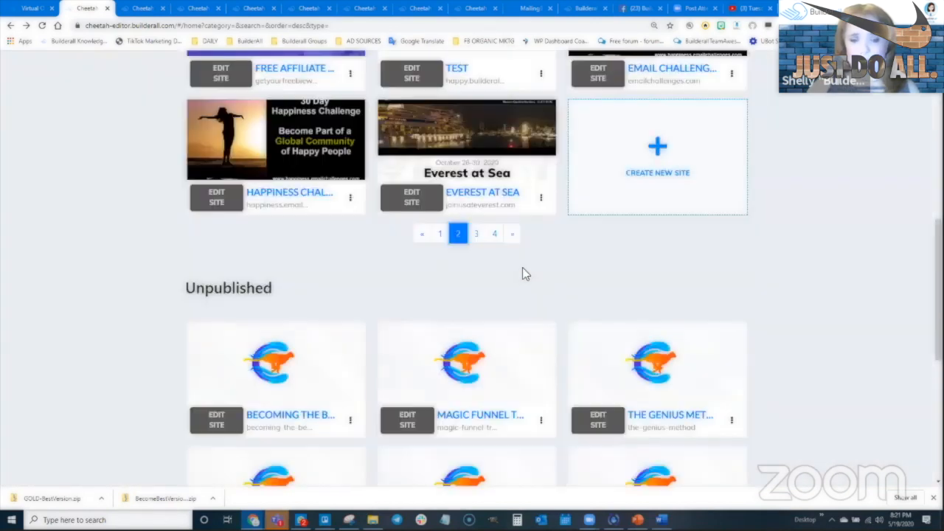
scroll(523, 270, "up", 1)
scroll(270, 350, "up", 1)
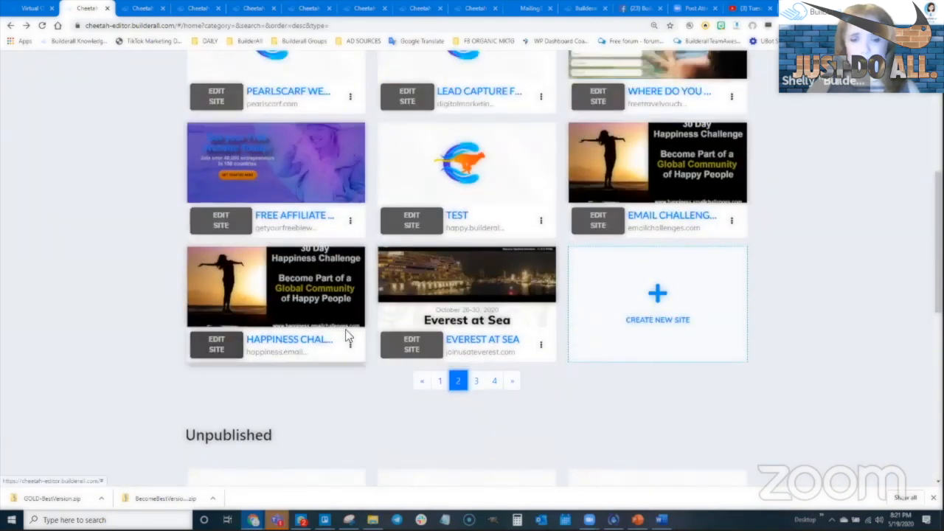
left_click(216, 343)
scroll(551, 272, "up", 2)
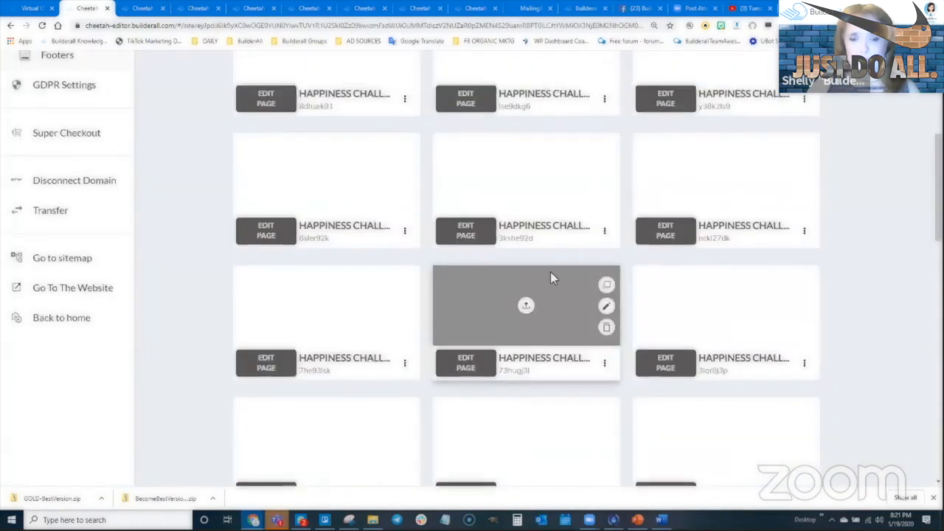
Look through the Happiness Challenge site's daily challenge pages, from Day 11 to Day 30.
scroll(561, 284, "up", 4)
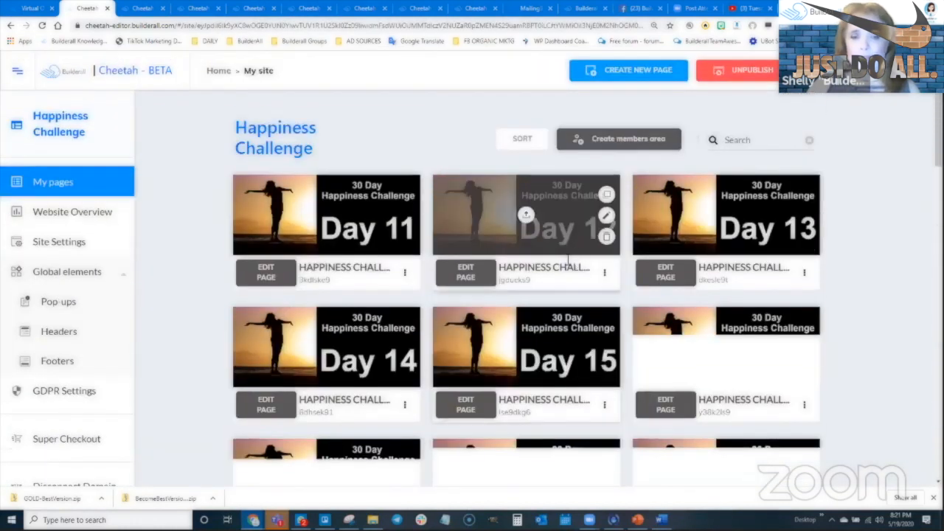
mouse_move(375, 230)
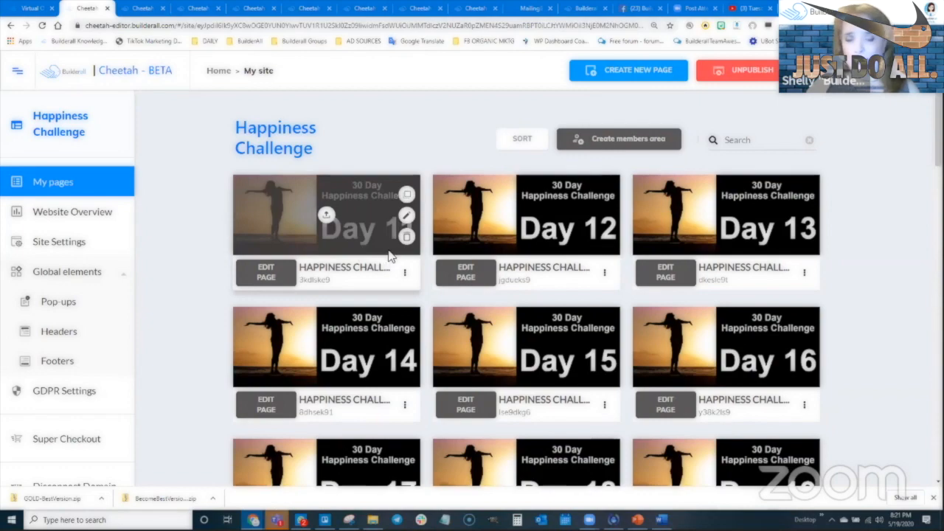
mouse_move(756, 227)
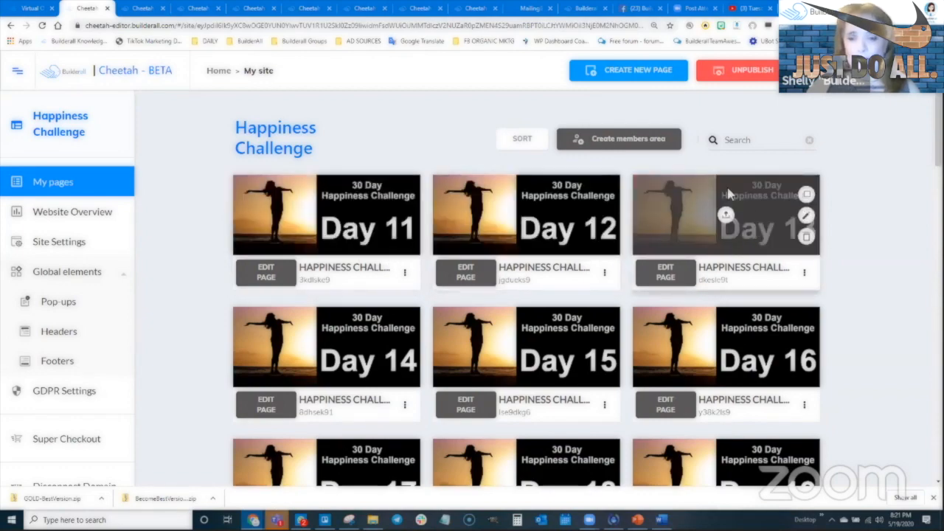
mouse_move(646, 300)
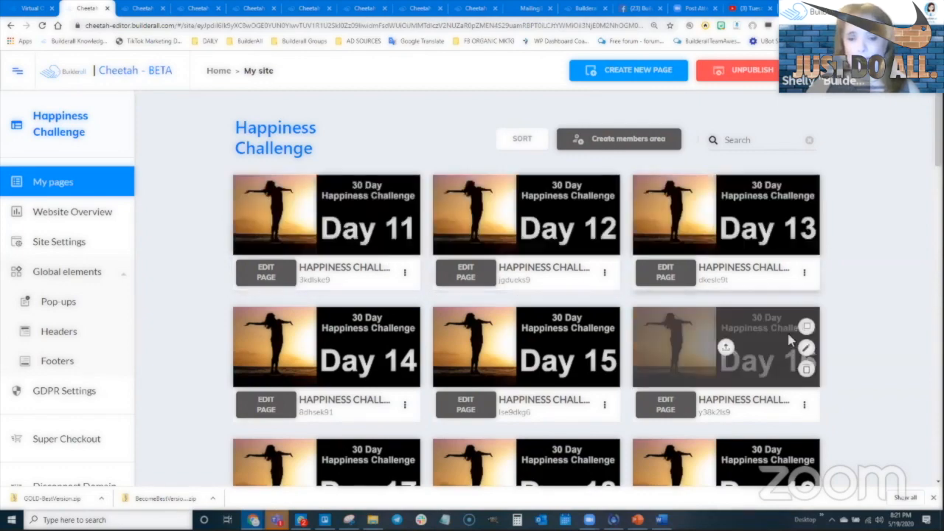
scroll(646, 300, "down", 1)
scroll(647, 300, "down", 2)
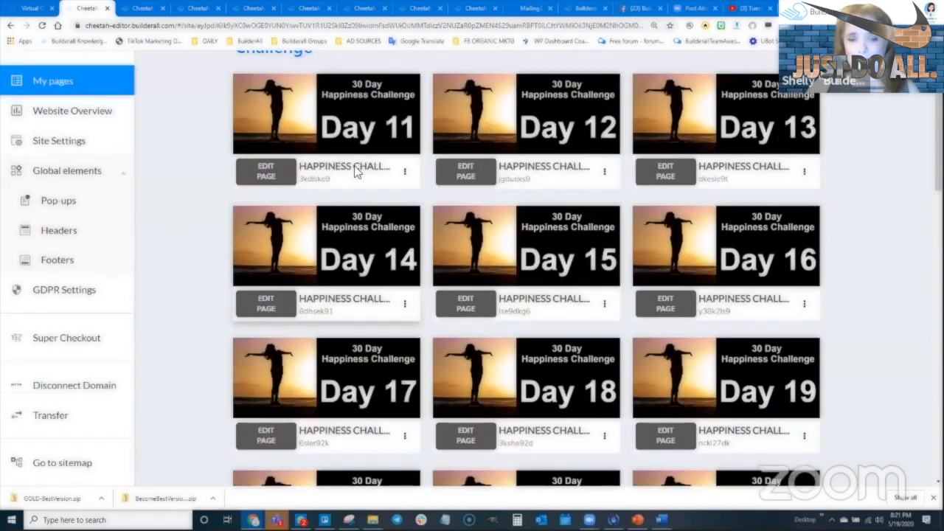
scroll(708, 170, "up", 2)
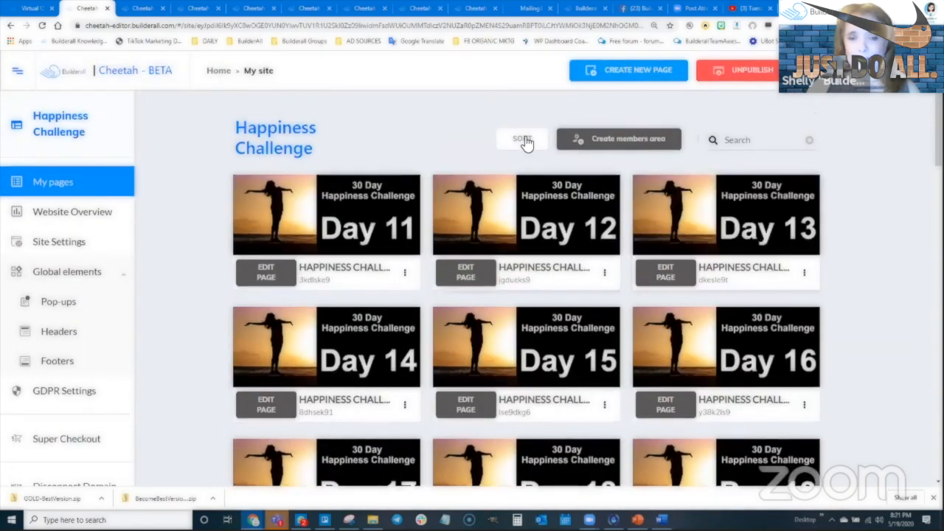
scroll(669, 360, "down", 3)
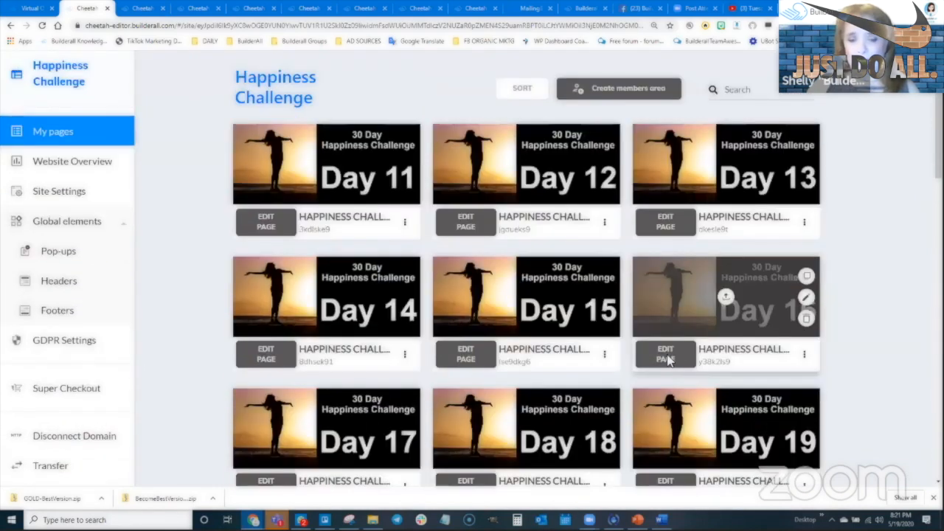
scroll(585, 263, "down", 3)
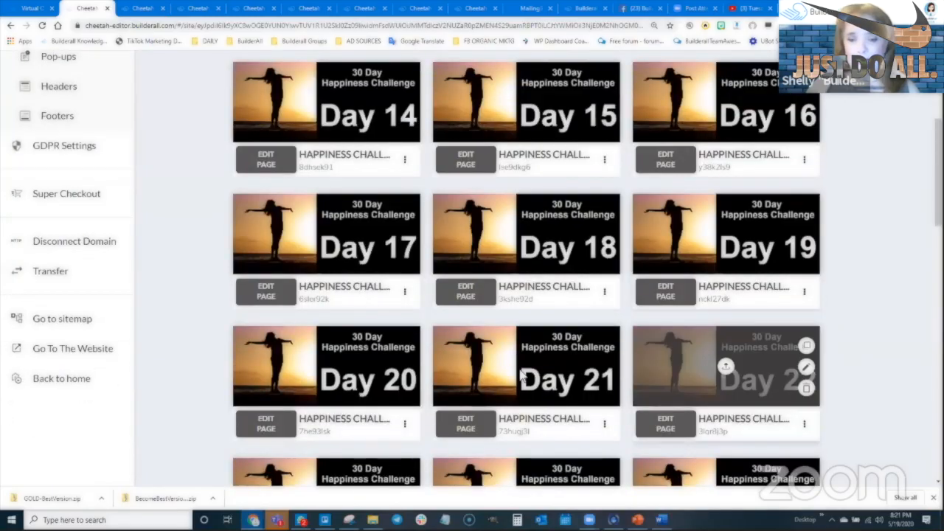
scroll(371, 384, "down", 2)
scroll(663, 397, "down", 3)
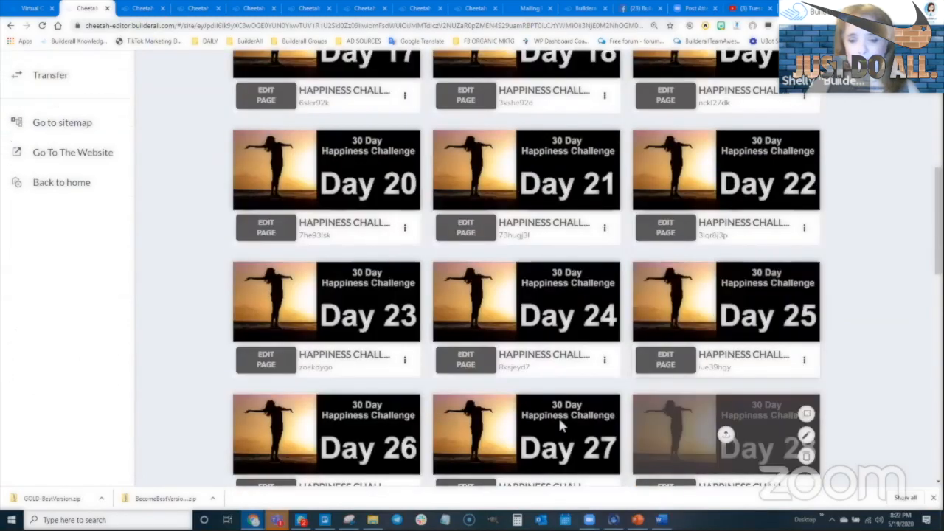
scroll(302, 456, "down", 3)
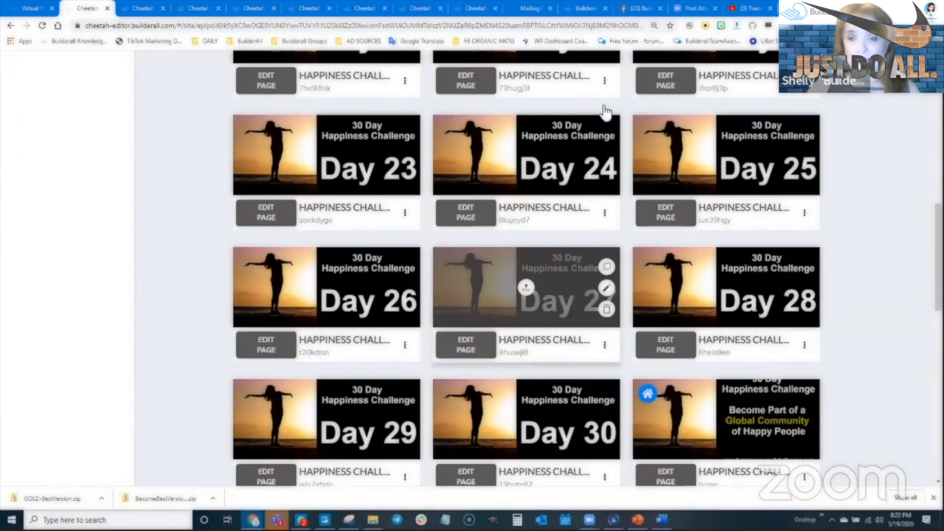
scroll(506, 295, "up", 7)
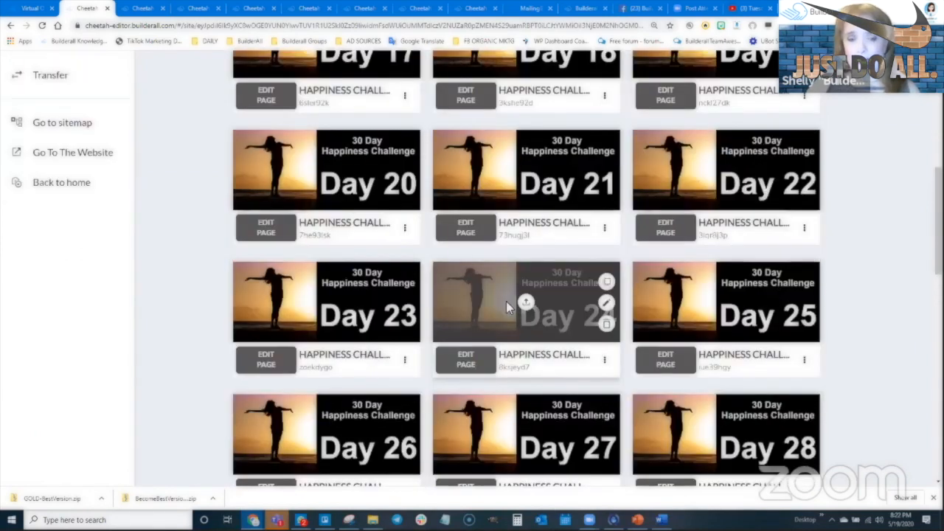
scroll(506, 309, "up", 2)
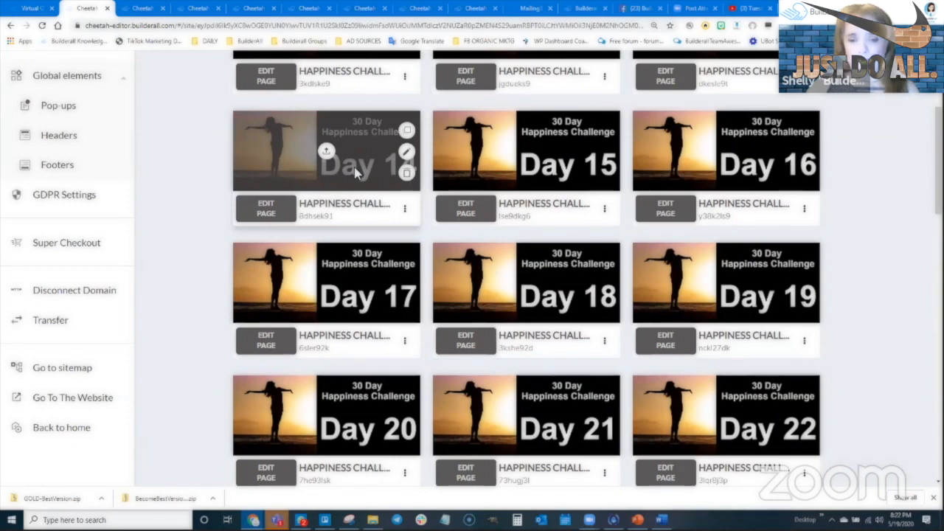
scroll(356, 172, "up", 4)
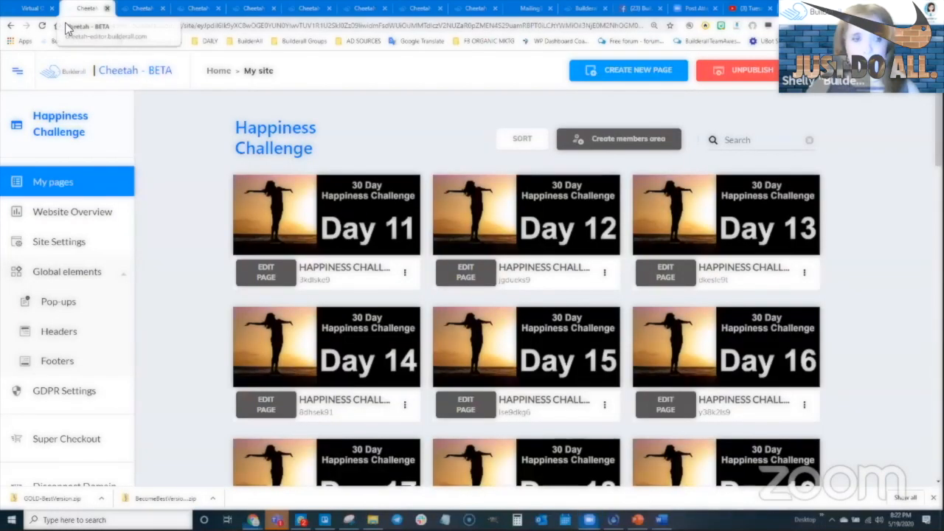
Close the Happiness Challenge site and check the Initial options in the Email Confirmation Page's settings on the Becoming the Best Version of Yourself site.
left_click(107, 8)
left_click(92, 8)
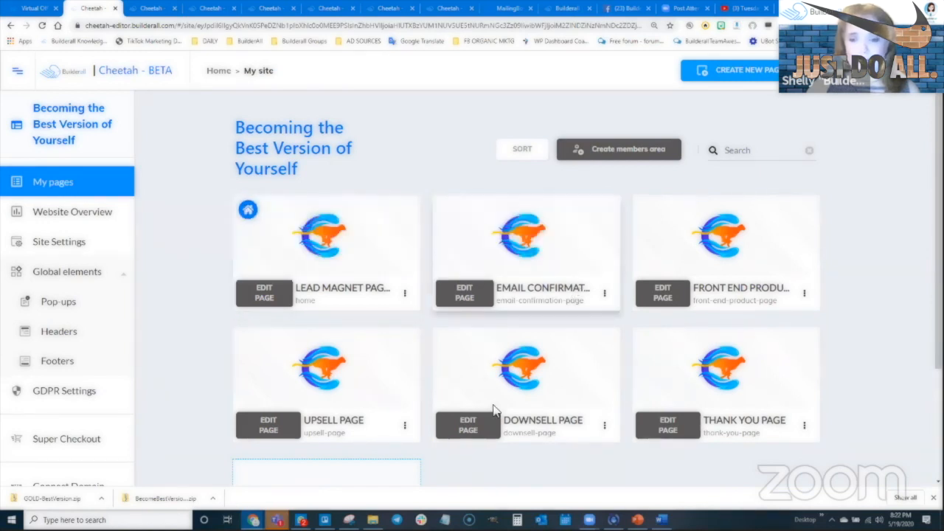
left_click(605, 293)
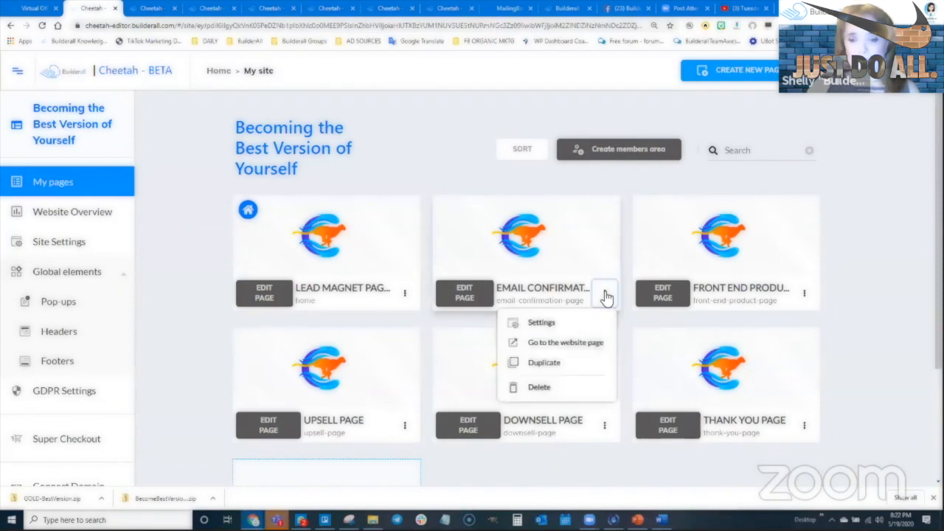
left_click(557, 325)
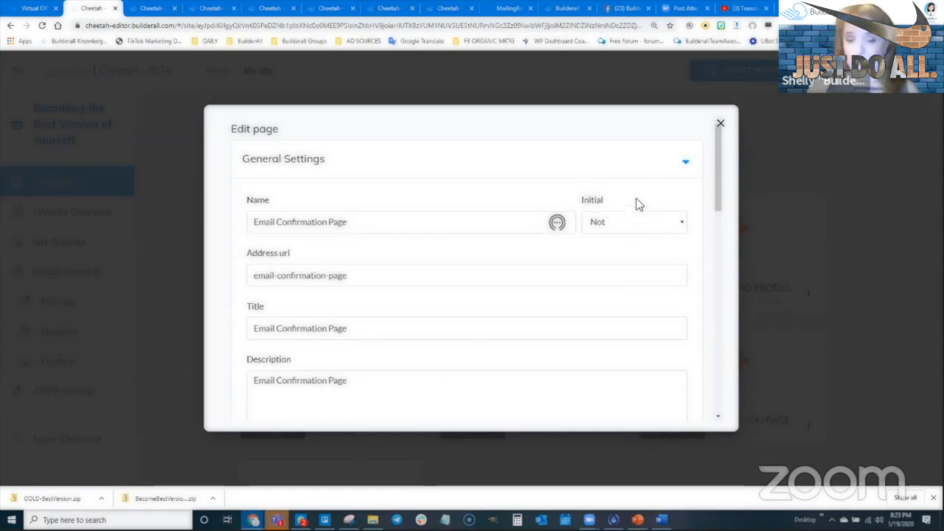
left_click(619, 223)
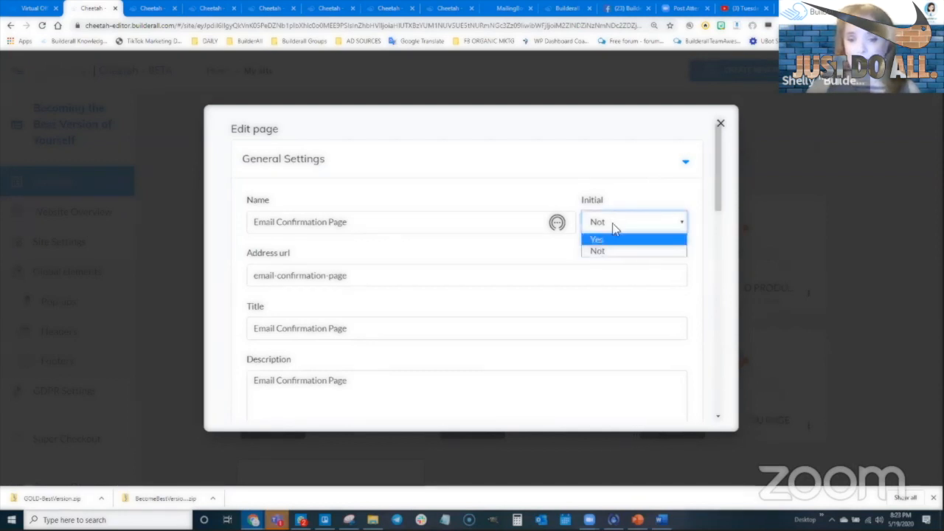
left_click(604, 218)
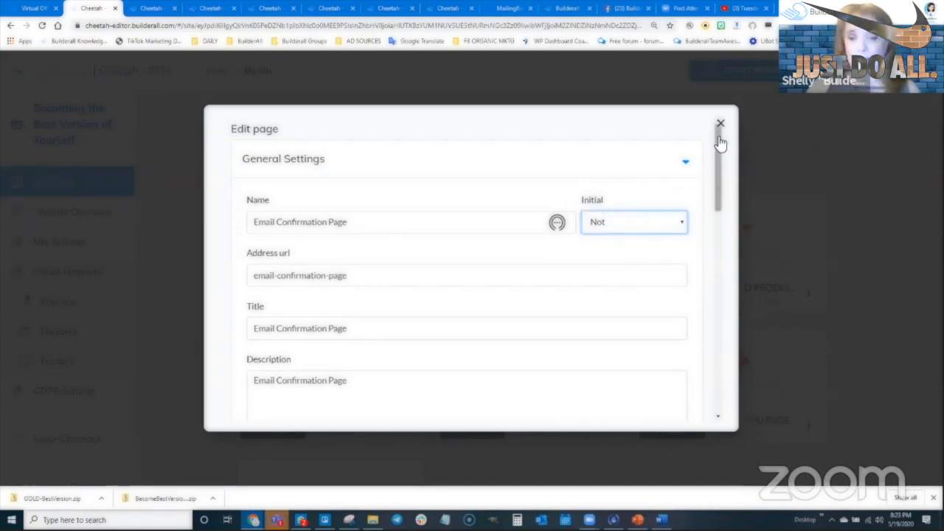
left_click(635, 68)
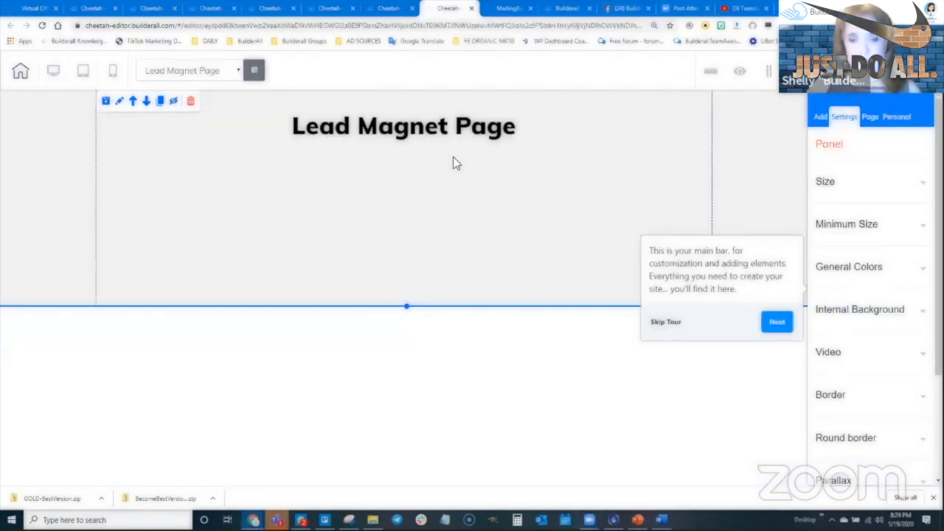
Skip the editor tour and place the email marketing form with the blue My Button below the Lead Magnet Page title.
left_click(671, 323)
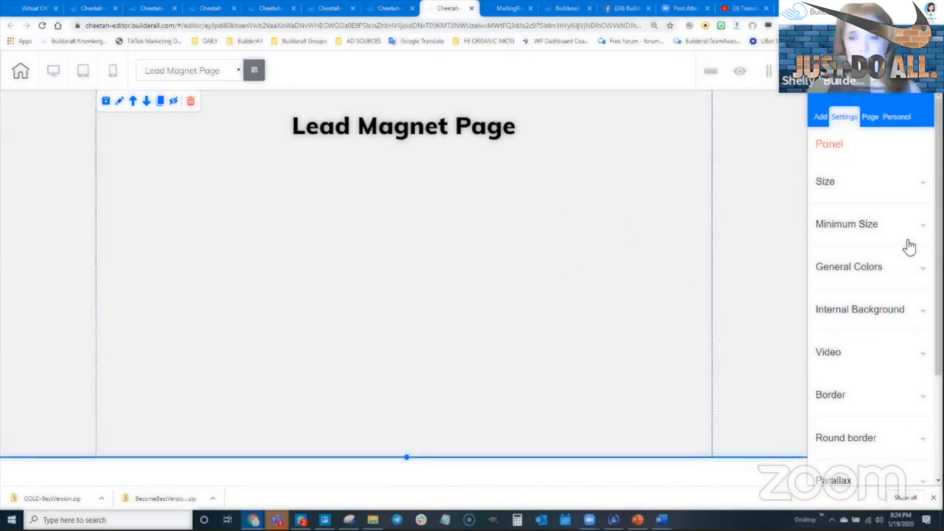
left_click(819, 116)
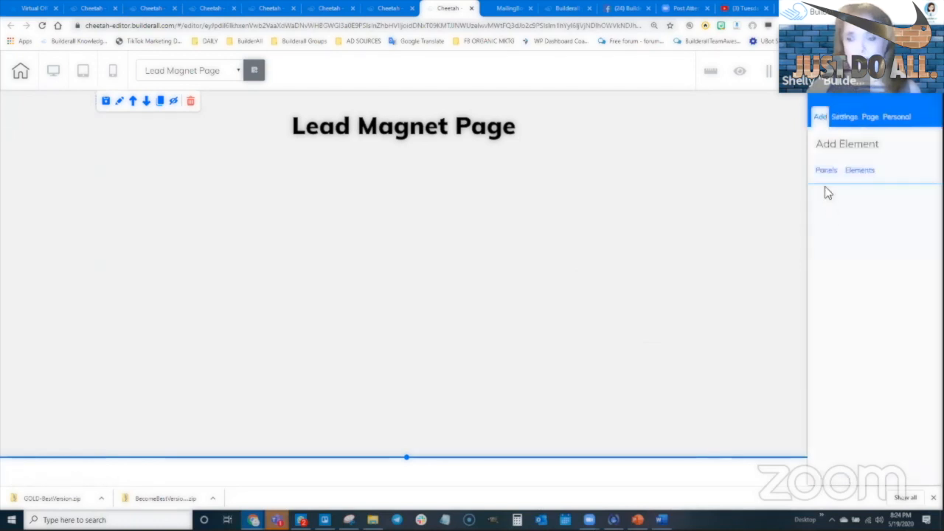
scroll(859, 394, "down", 3)
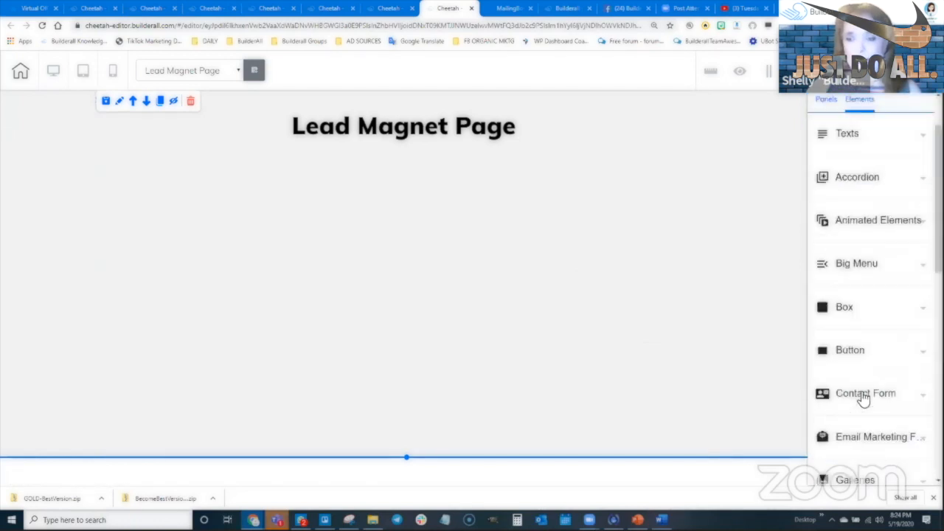
scroll(858, 269, "down", 1)
left_click(855, 265)
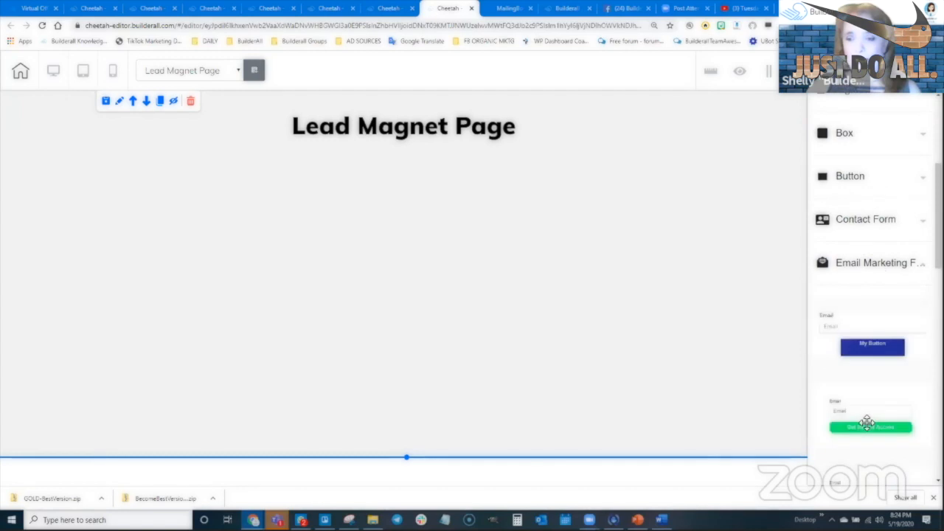
scroll(860, 425, "down", 2)
scroll(877, 241, "up", 1)
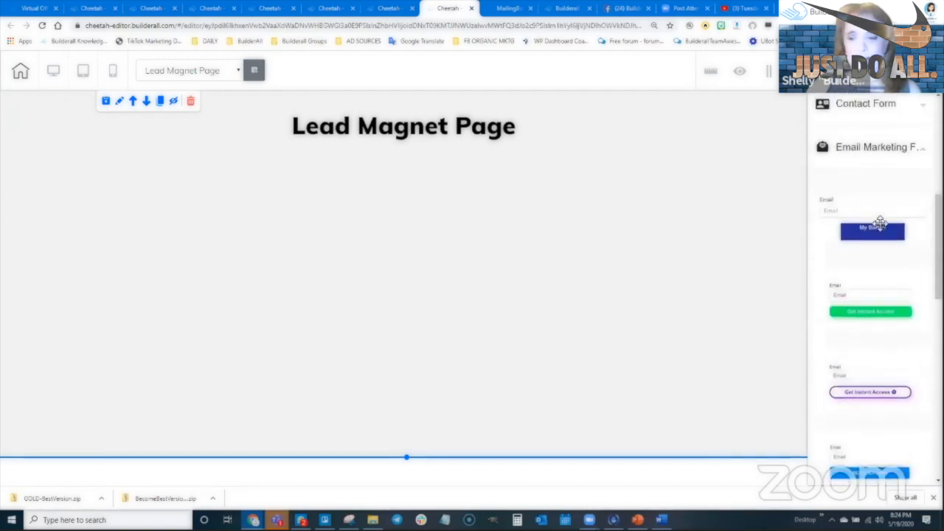
left_click_drag(834, 268, 470, 284)
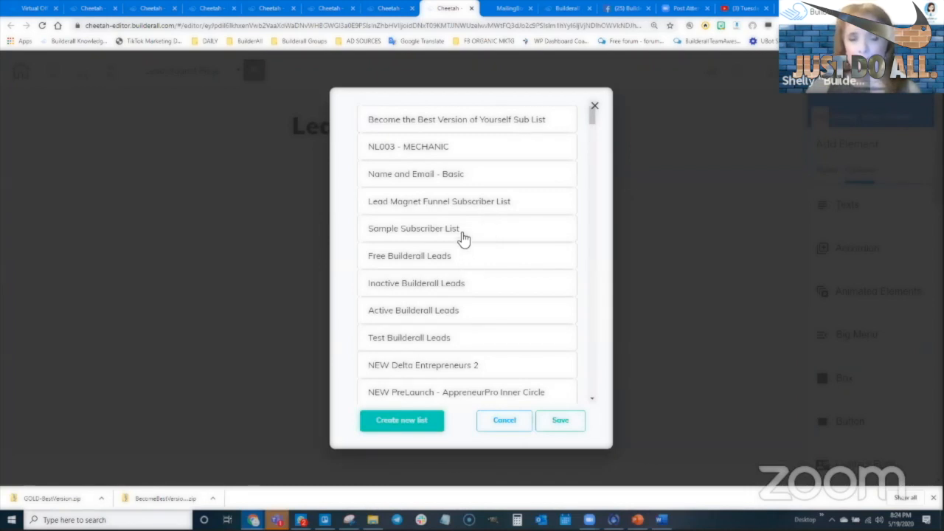
Connect the form to the Become the Best Version of Yourself Sub List, and widen and move it closer to the page title.
left_click(449, 120)
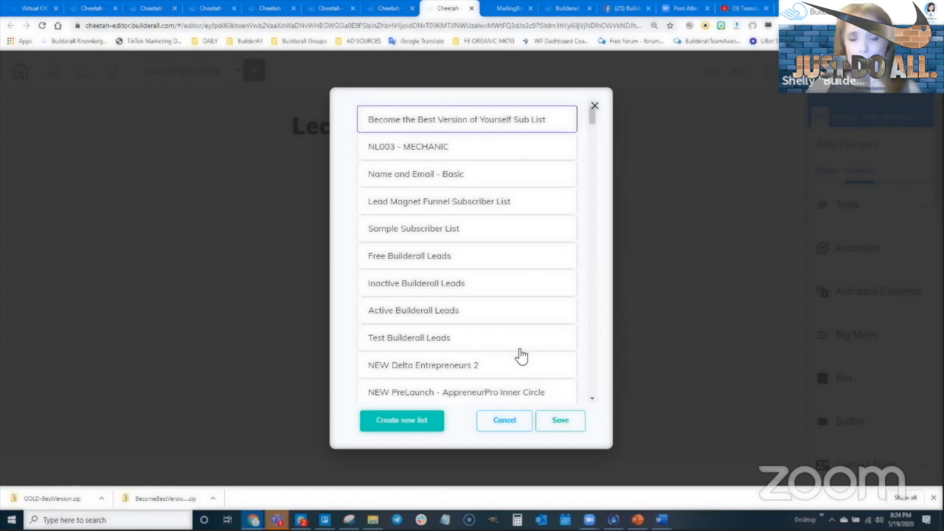
left_click(559, 422)
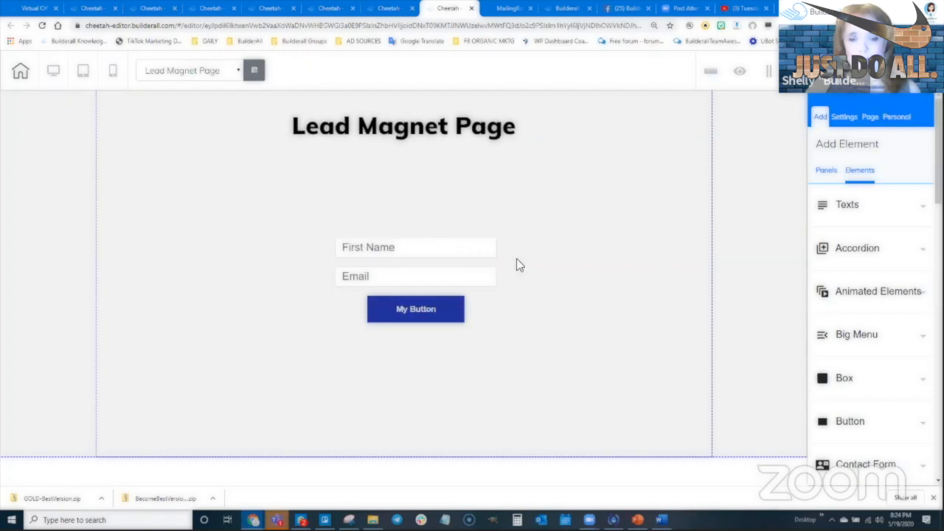
left_click(470, 255)
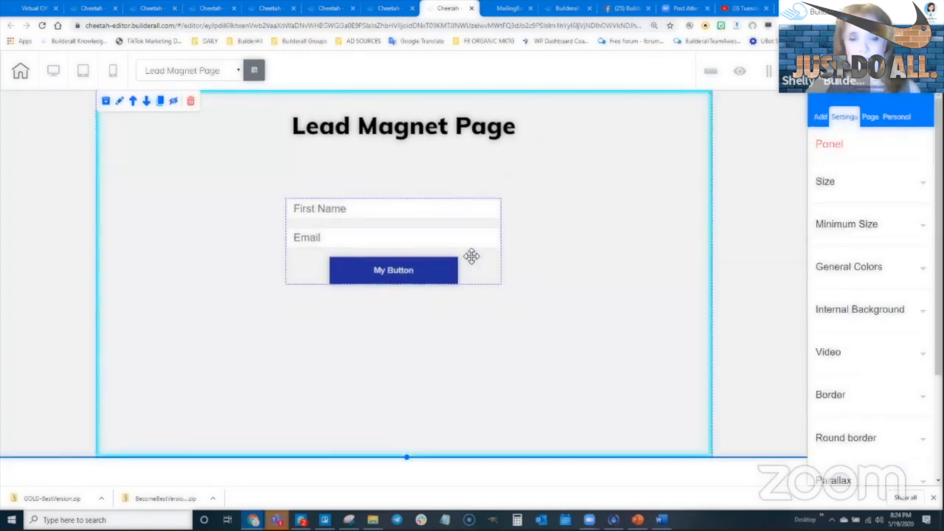
Add a Title H4 text reading "Special Report" below the Lead Magnet Page title and move the opt-in form up closer to it.
left_click(820, 116)
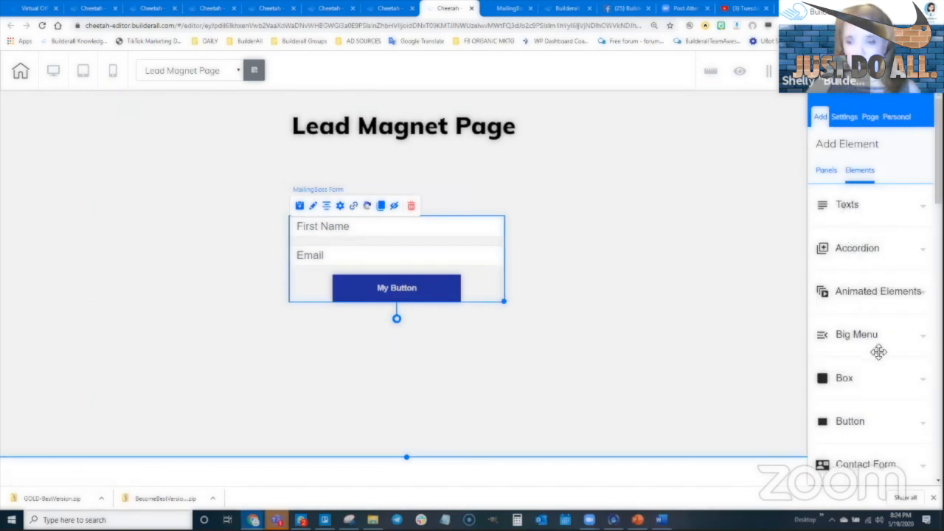
left_click_drag(880, 400, 426, 161)
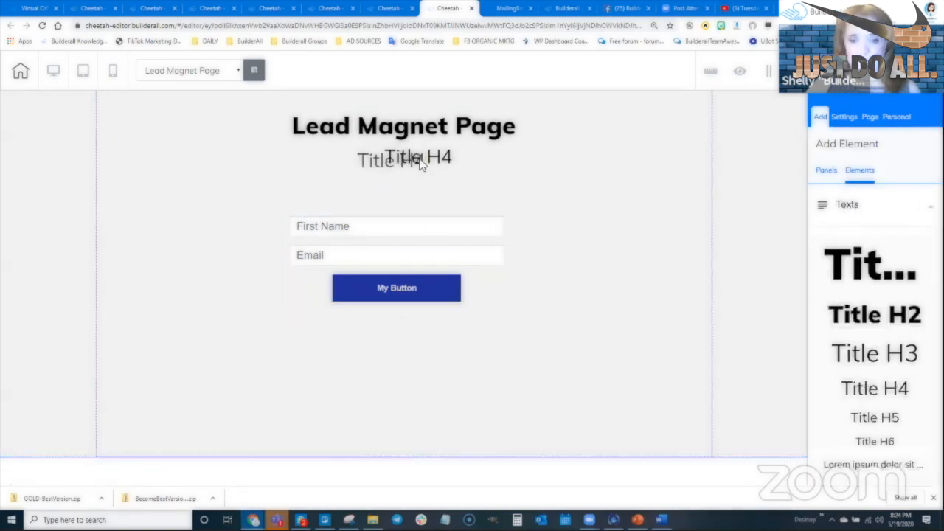
left_click(425, 161)
key("ctrl+a")
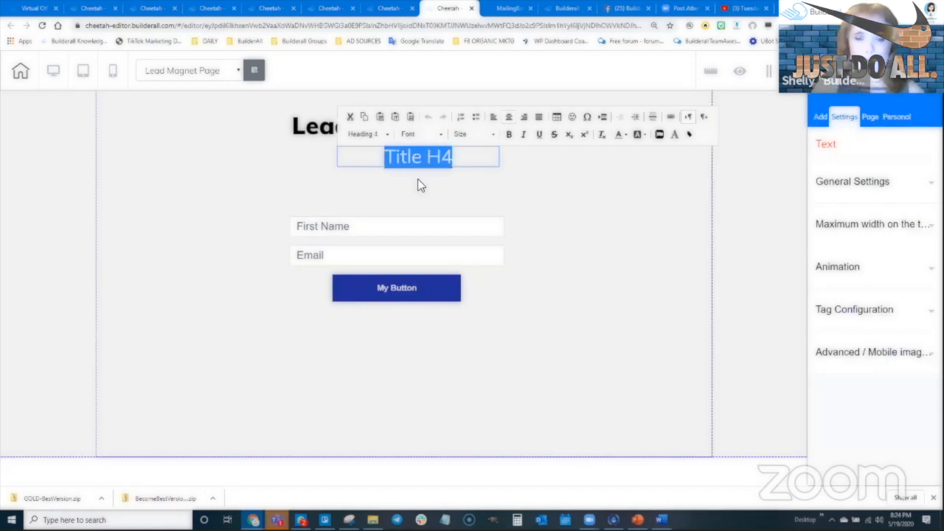
type("Special Pre")
key("BackSpace")
key("BackSpace")
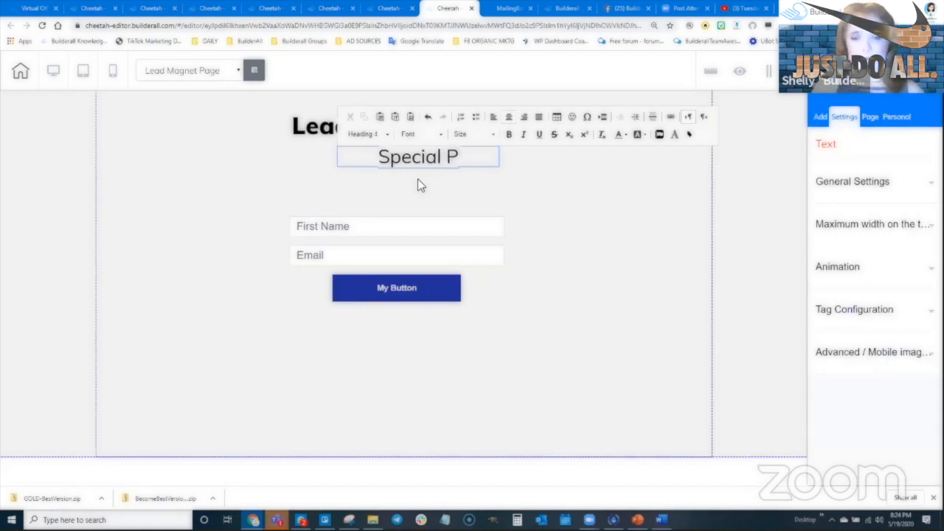
key("BackSpace")
type("Repop")
key("BackSpace")
key("BackSpace")
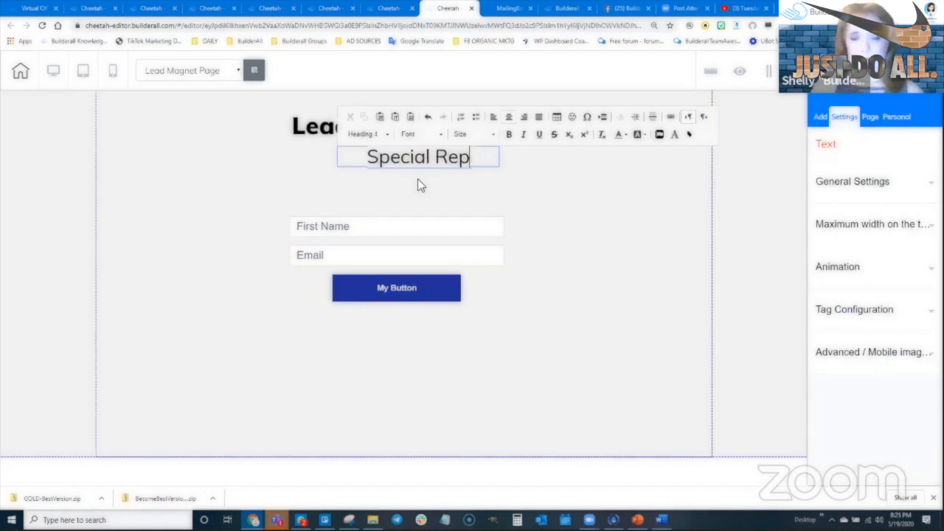
type("ort")
left_click(556, 192)
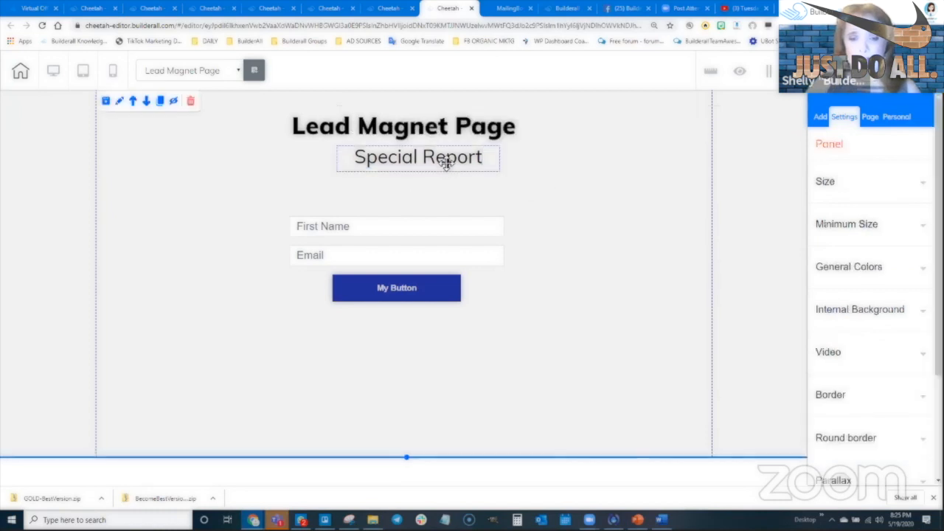
left_click_drag(397, 258, 401, 240)
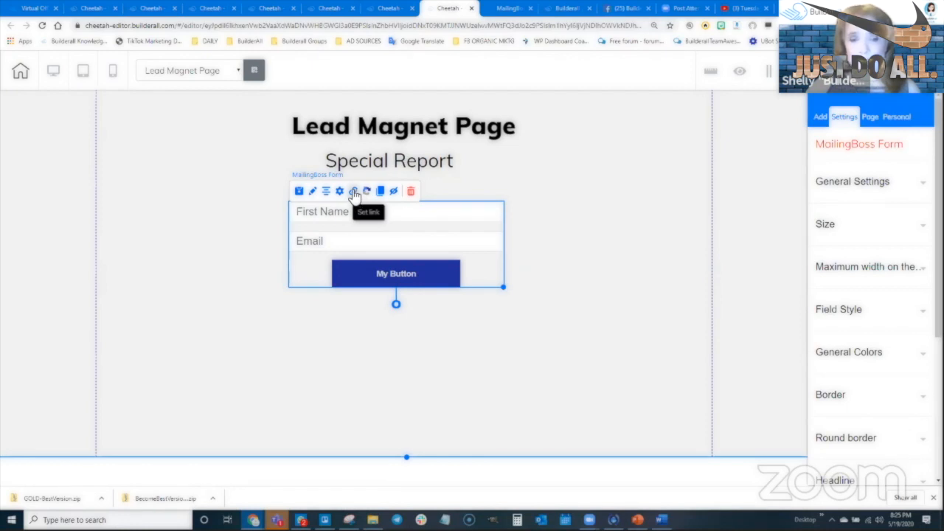
Set the form's Subscribe pending link to the Email Confirmation Page.
double_click(398, 283)
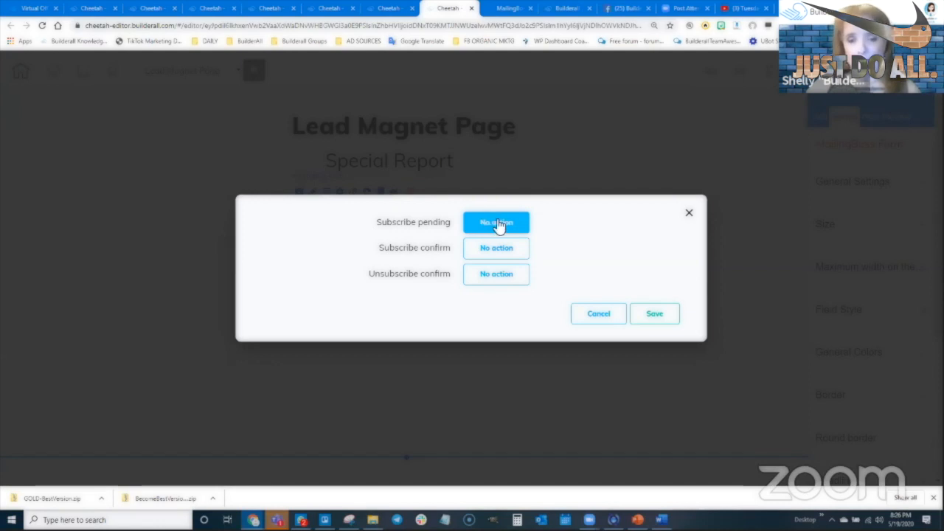
left_click(499, 222)
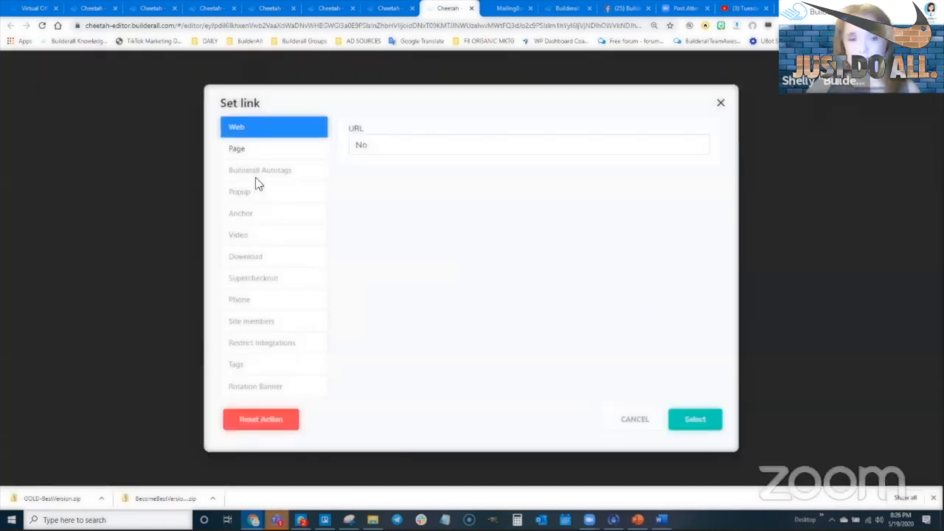
left_click(239, 150)
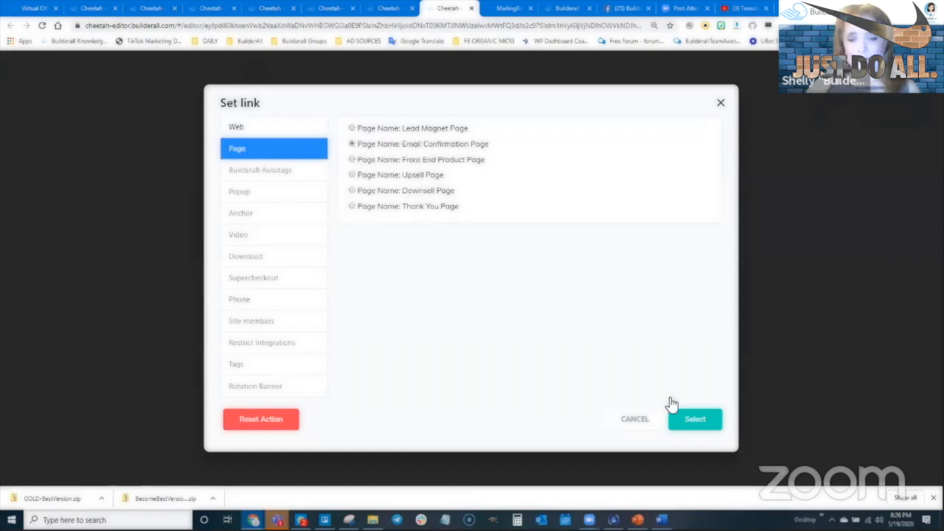
left_click(695, 422)
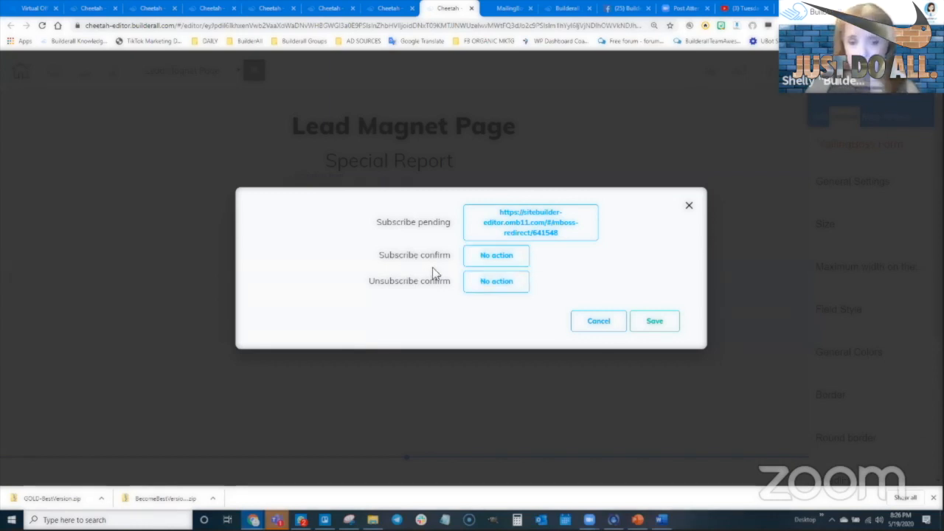
Set the form's Subscribe confirm link to the Front End Product Page and save the form's link actions.
left_click(496, 254)
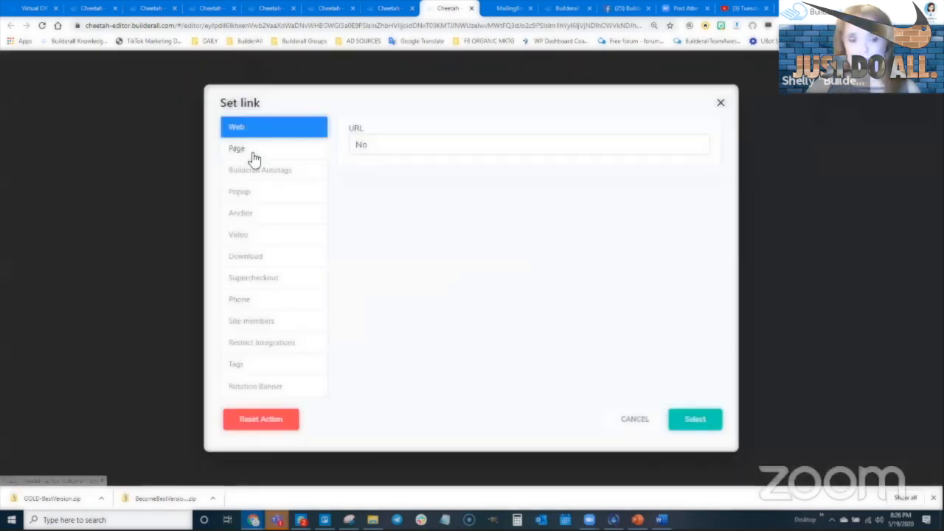
left_click(253, 154)
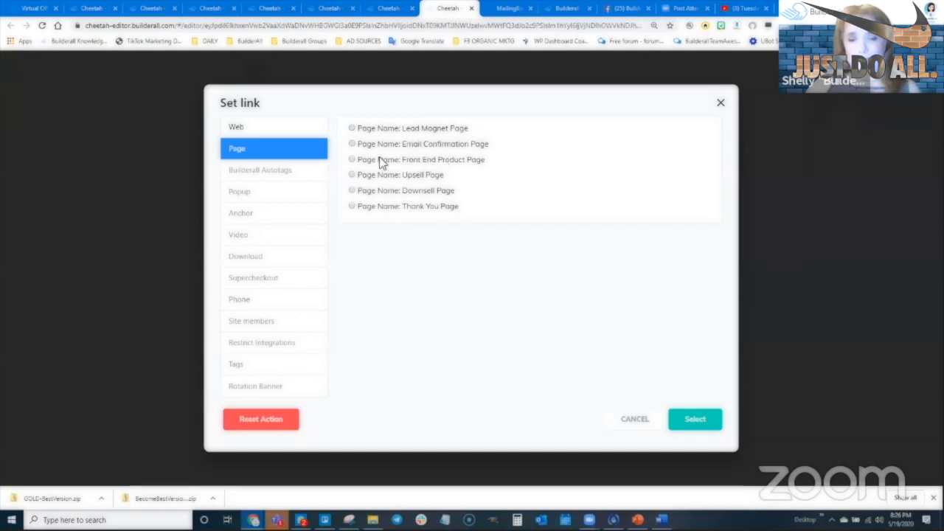
left_click(691, 421)
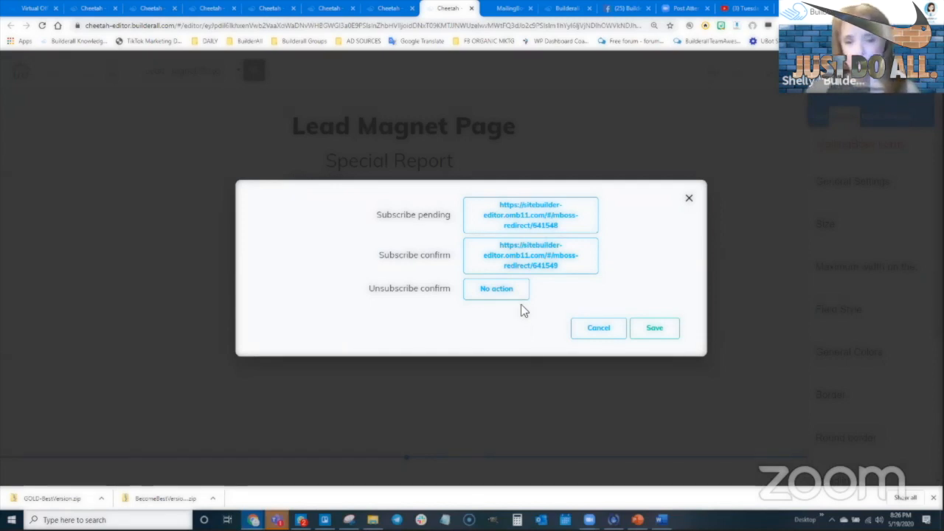
left_click(664, 329)
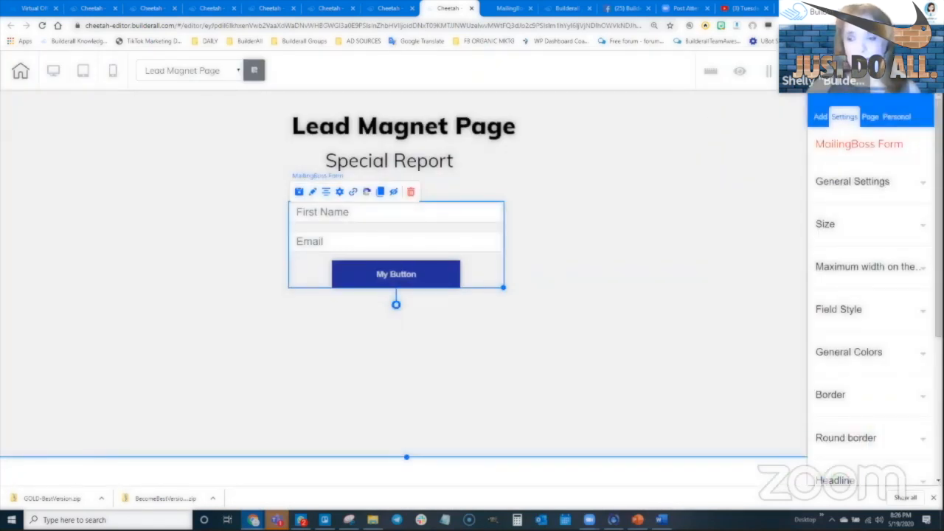
Save the Lead Magnet Page, publish the site and dismiss the published-domain notice.
left_click(857, 70)
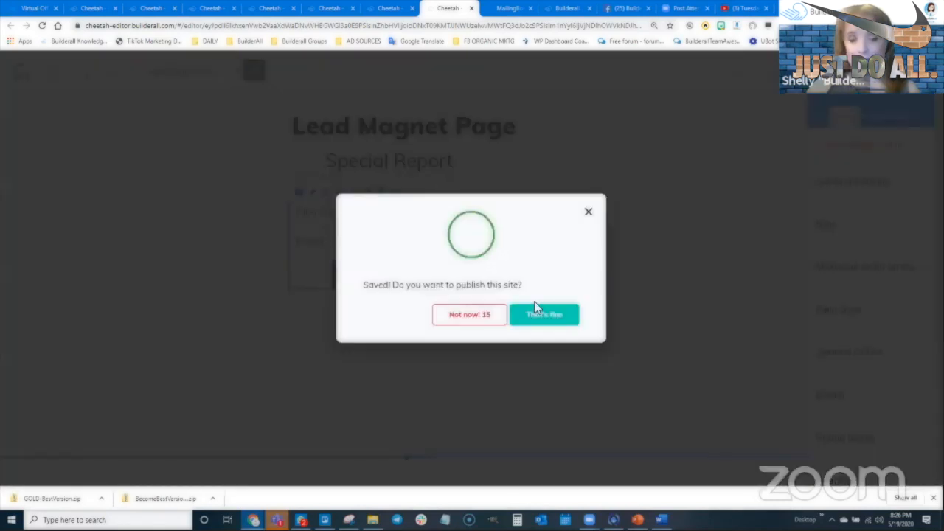
left_click(544, 317)
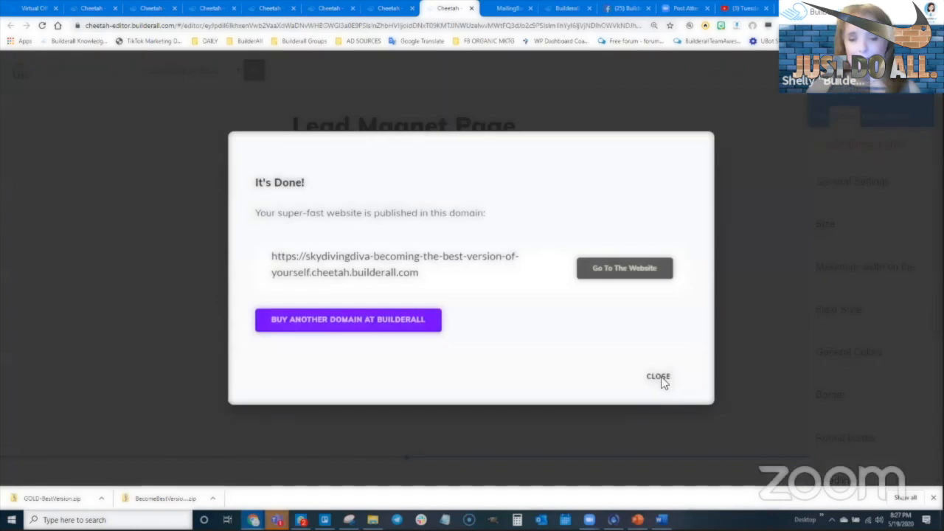
left_click(658, 377)
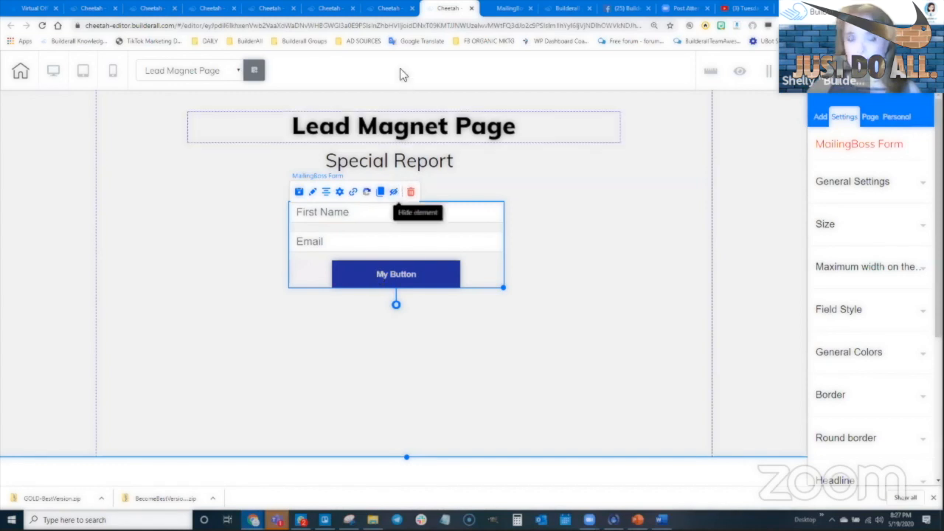
Switch to the Email Confirmation Page, extend its panel downward and place a Title H4 text below the page title.
left_click(389, 8)
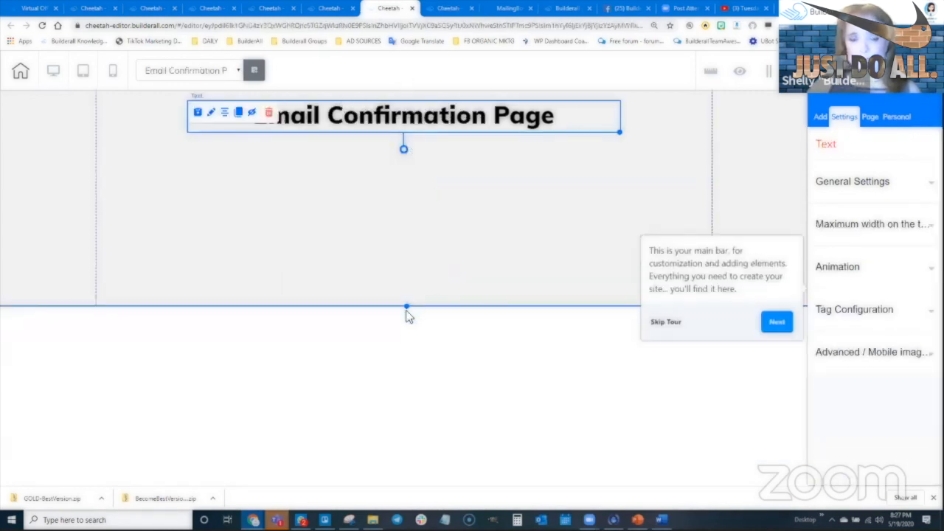
left_click_drag(407, 307, 426, 415)
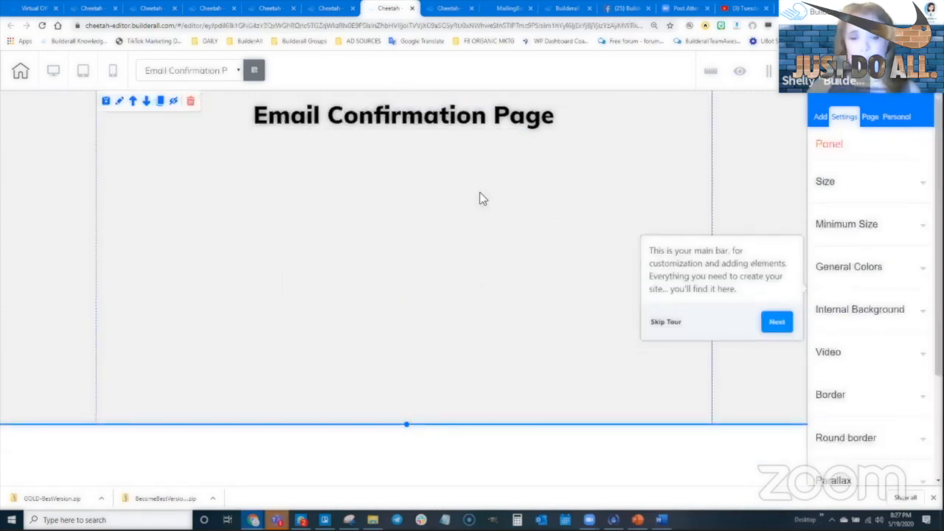
left_click(820, 117)
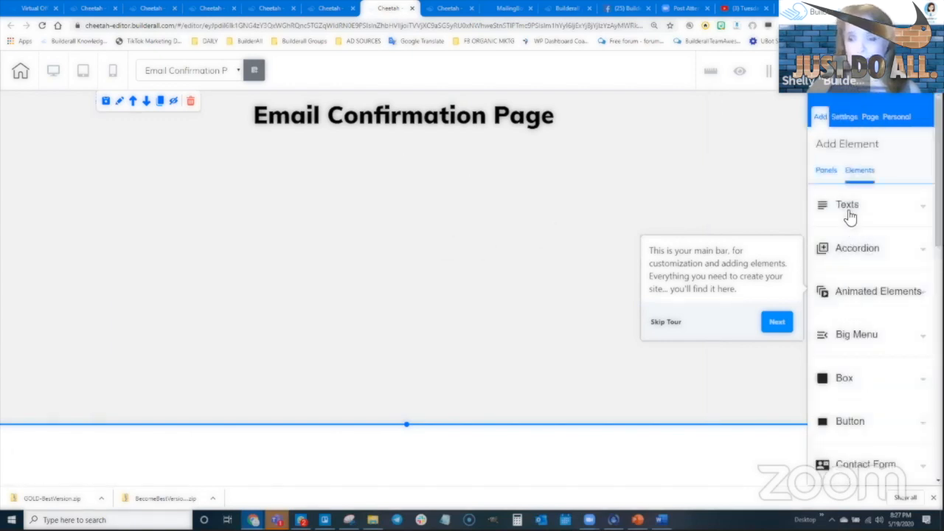
left_click(849, 210)
left_click_drag(867, 392, 351, 170)
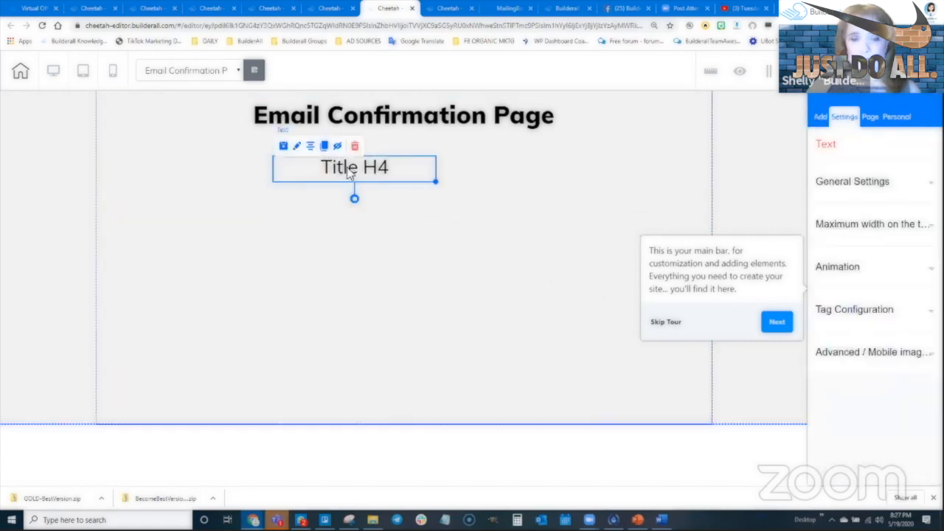
Replace the placeholder heading with "Almost there...check your email and click the confirm link to get access to your special report.".
left_click(351, 170)
triple_click(351, 171)
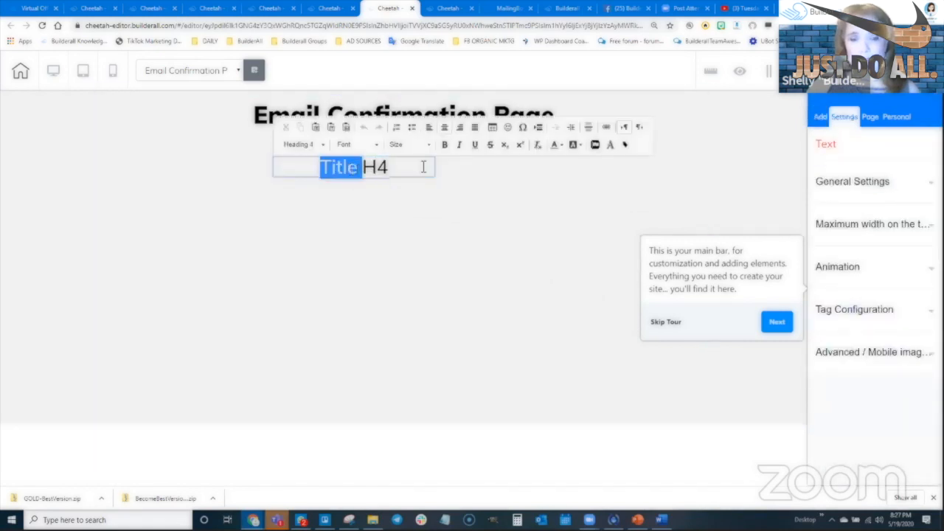
type("A")
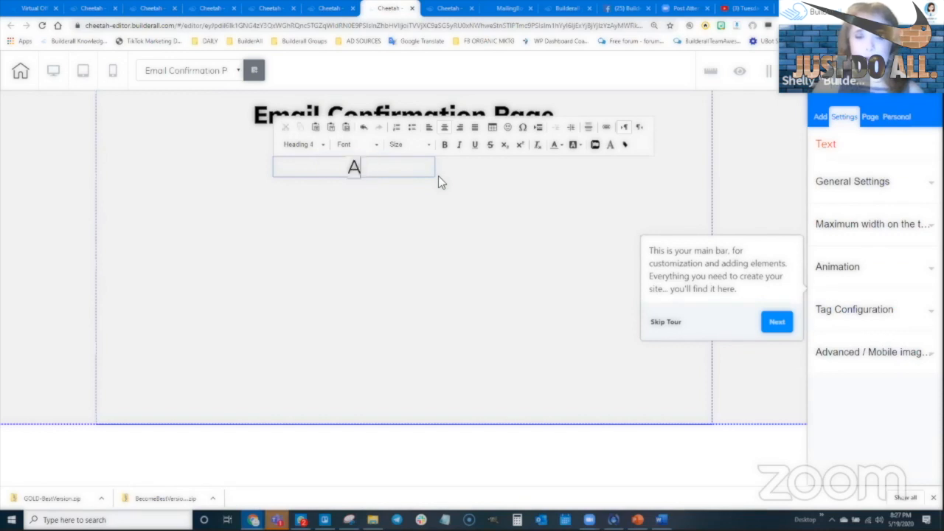
type("lmost there...")
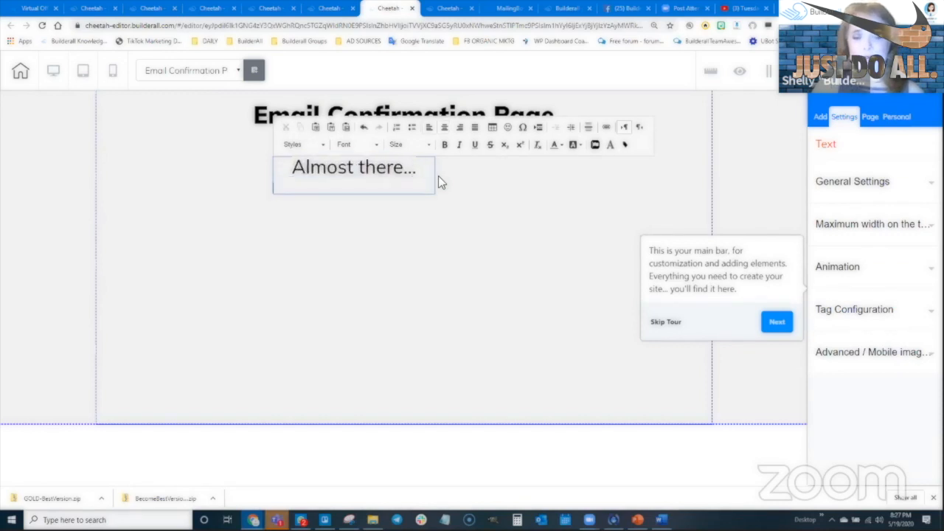
type("che")
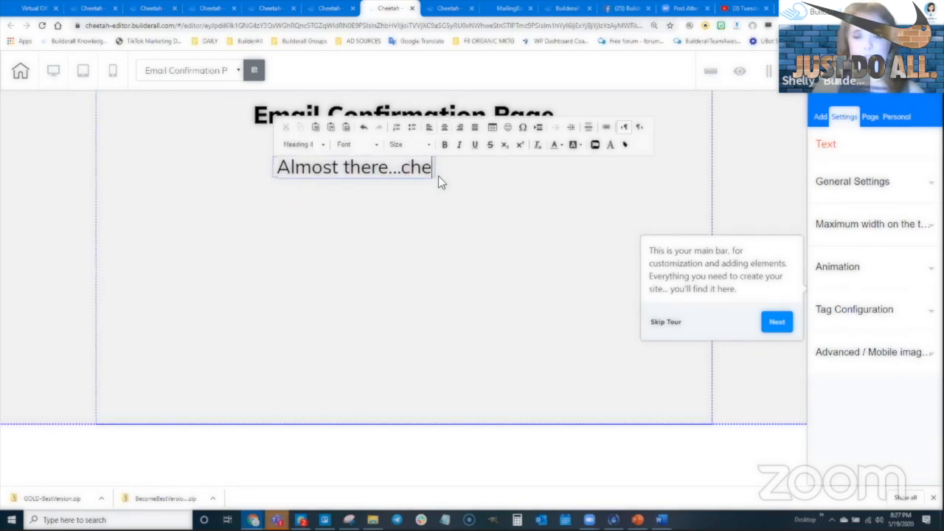
type("ck your email and clic")
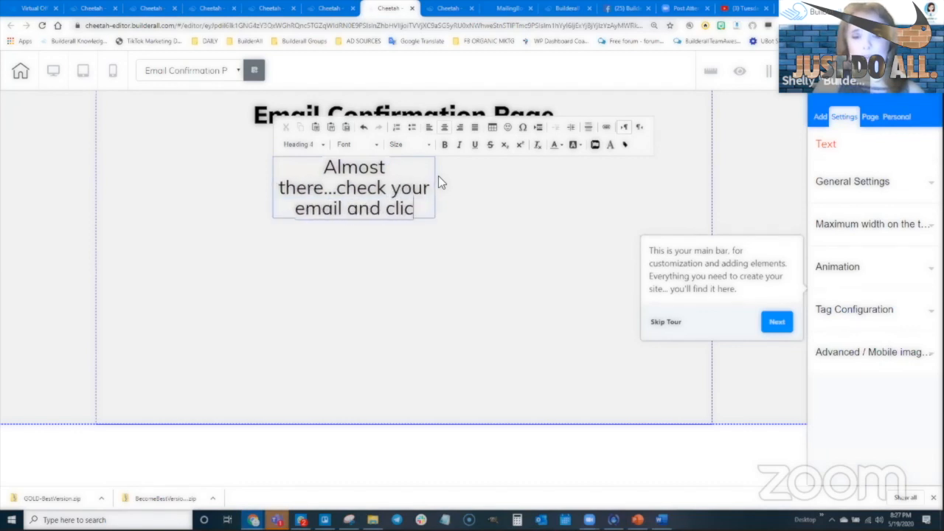
type("k the confirm link ")
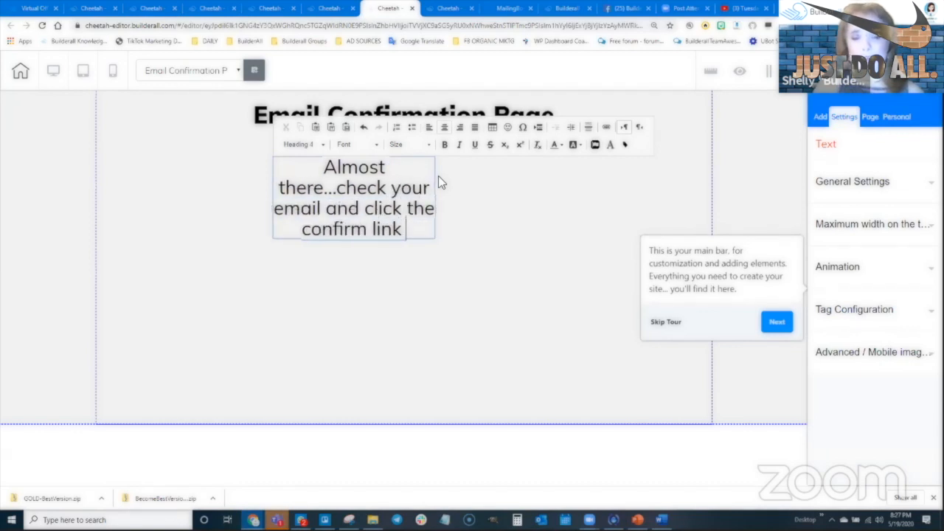
type("to get access")
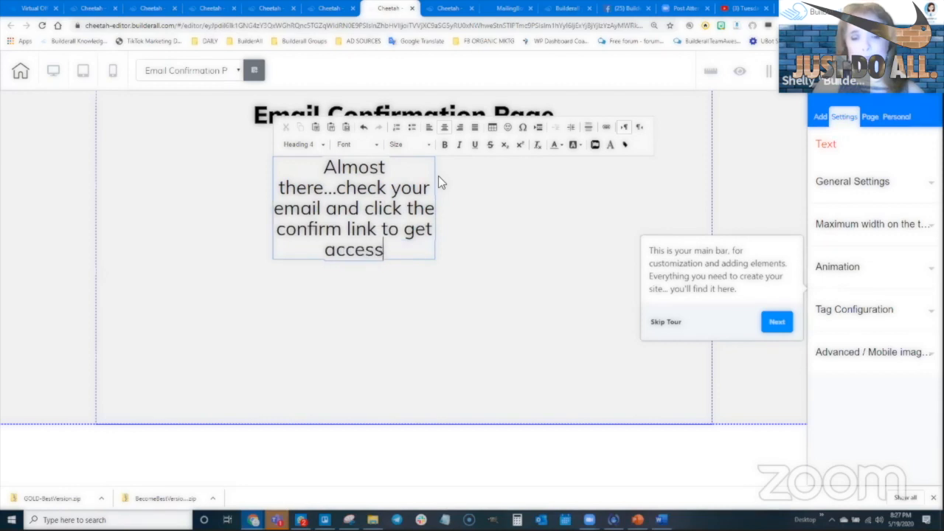
type(" to your special")
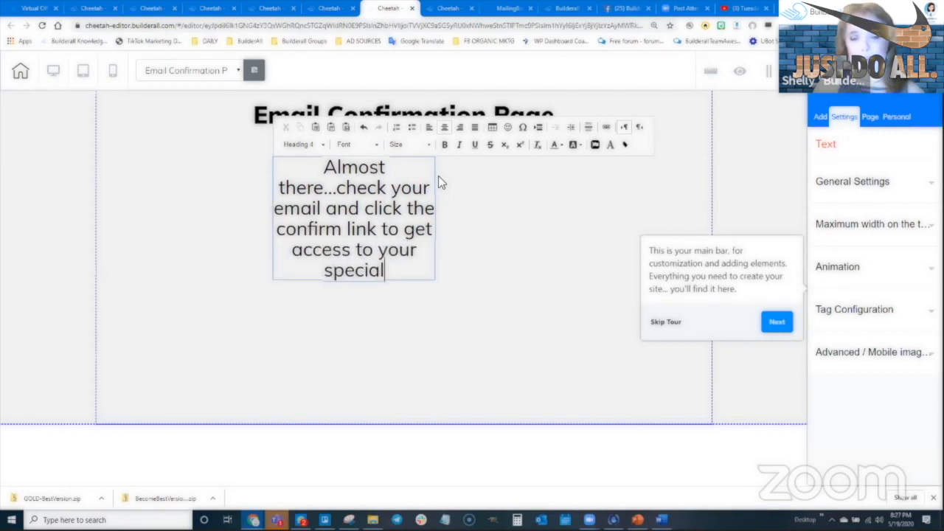
type(" report.")
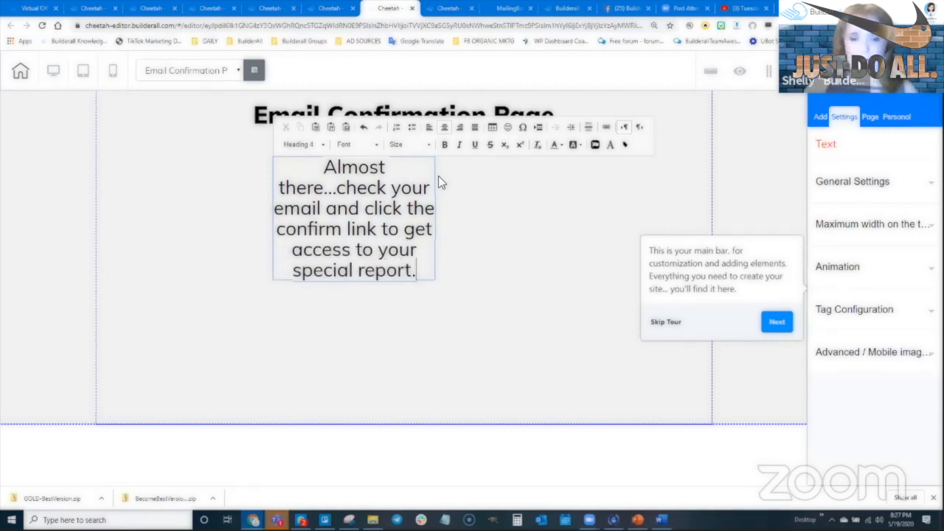
Widen the confirmation message so it wraps onto three lines and centre it below the page title.
left_click(456, 198)
left_click_drag(435, 280, 659, 220)
left_click_drag(531, 192, 476, 188)
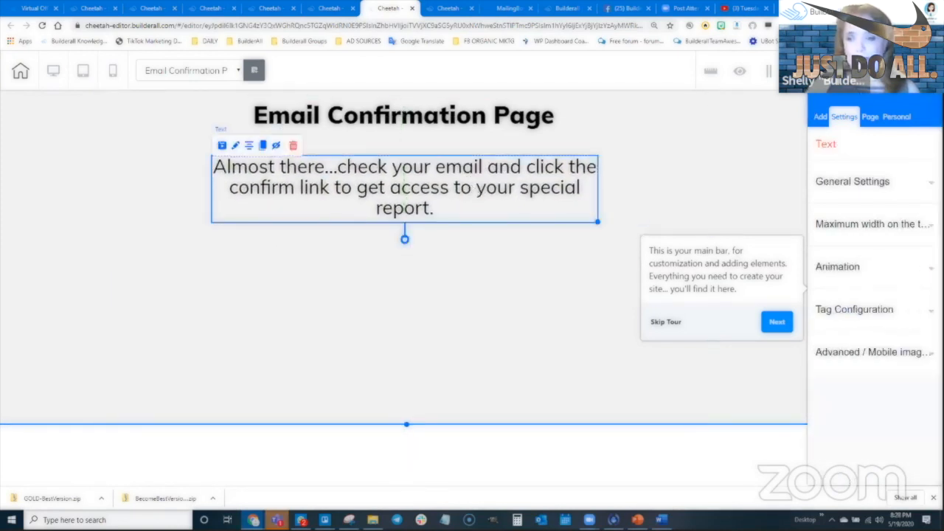
Save the Email Confirmation Page, skip the editor tour, publish the site and dismiss the published-domain notice.
key("ctrl+s")
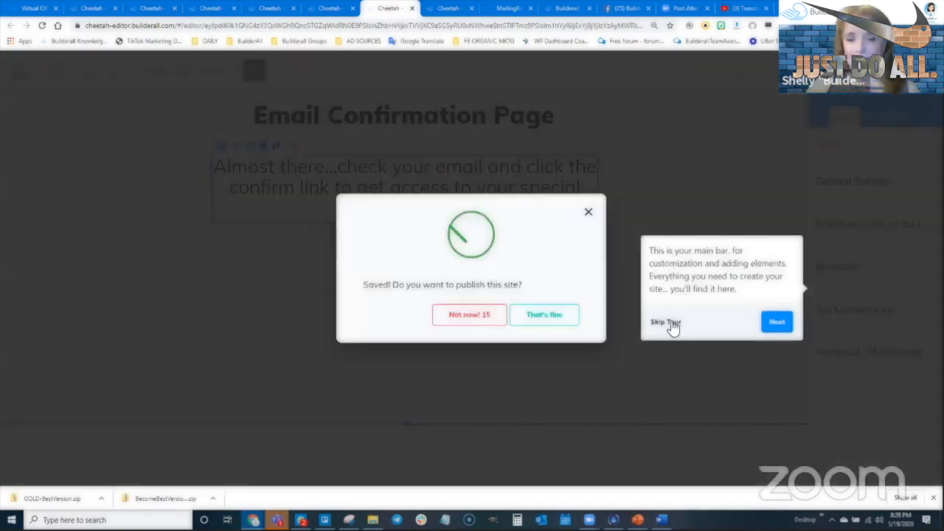
left_click(667, 323)
left_click(544, 318)
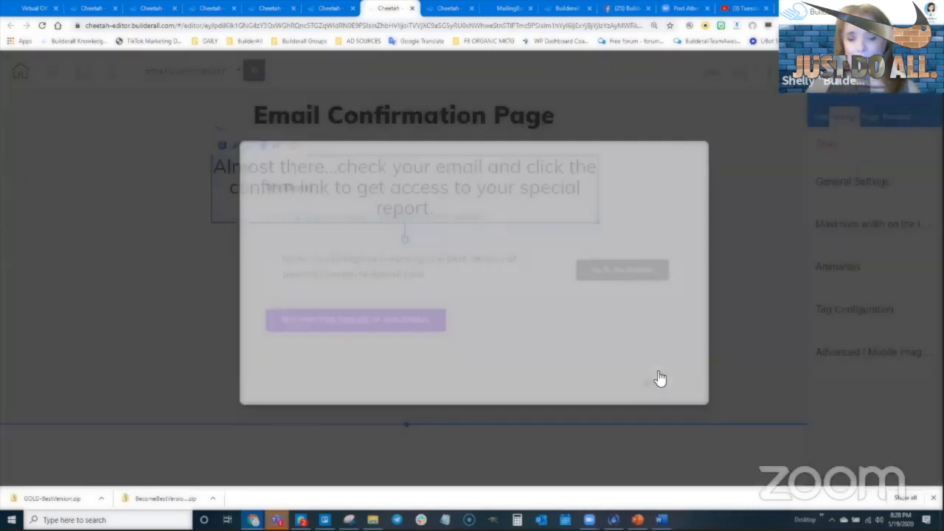
left_click(659, 375)
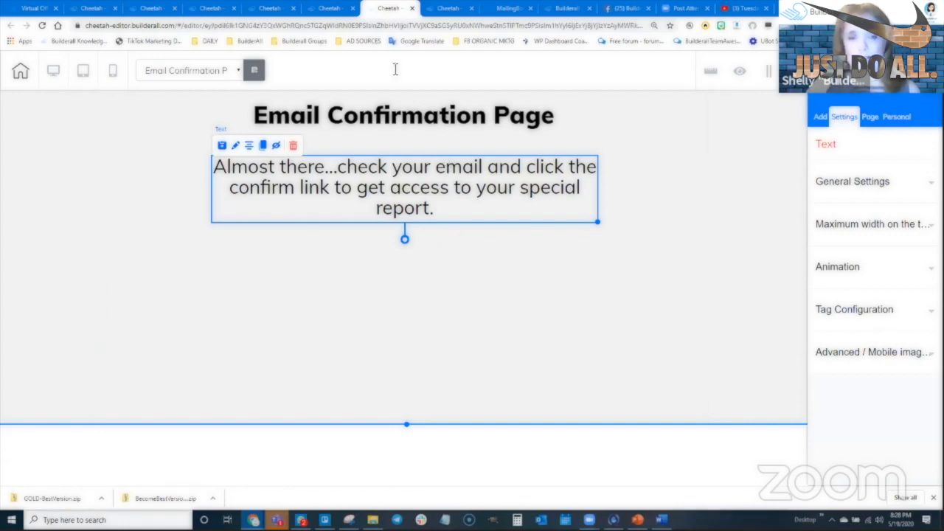
Switch to the Front End Product Page, extend its panel downward and place a Title H4 text below the page title.
left_click(328, 8)
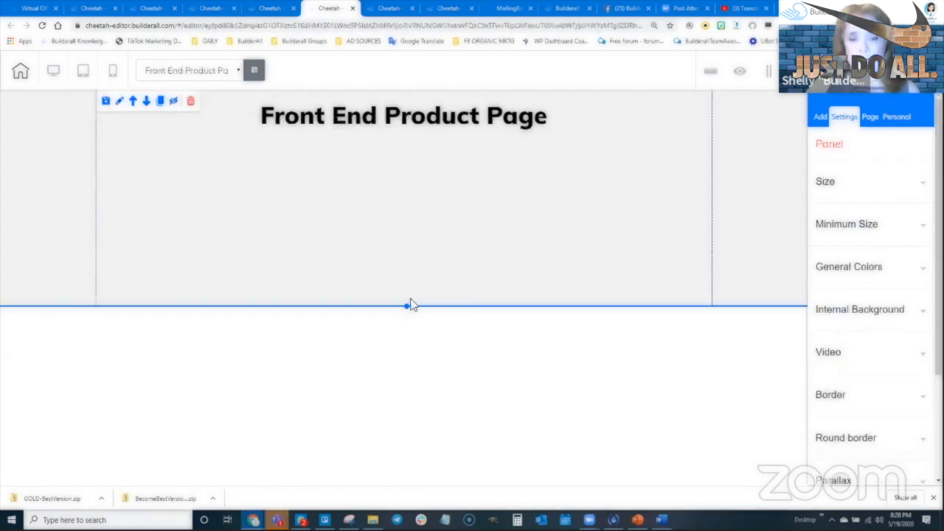
left_click_drag(406, 308, 417, 441)
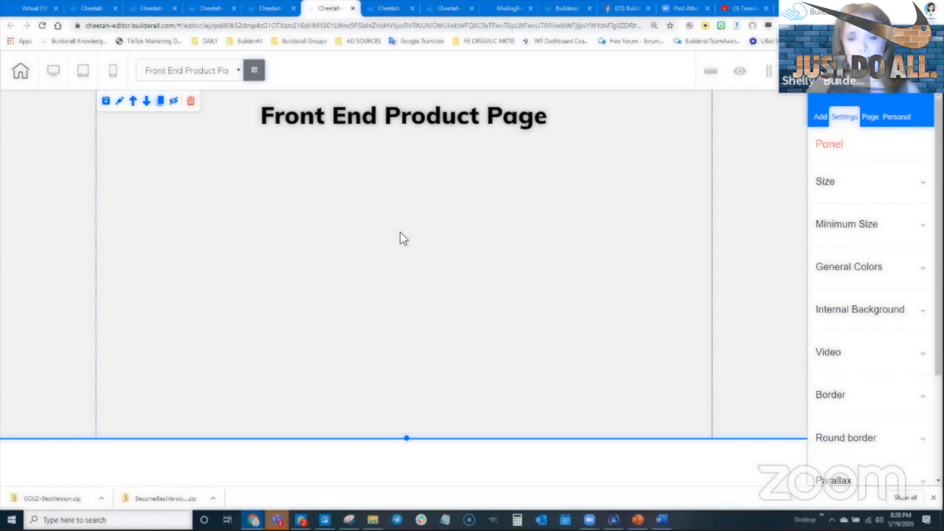
left_click(820, 117)
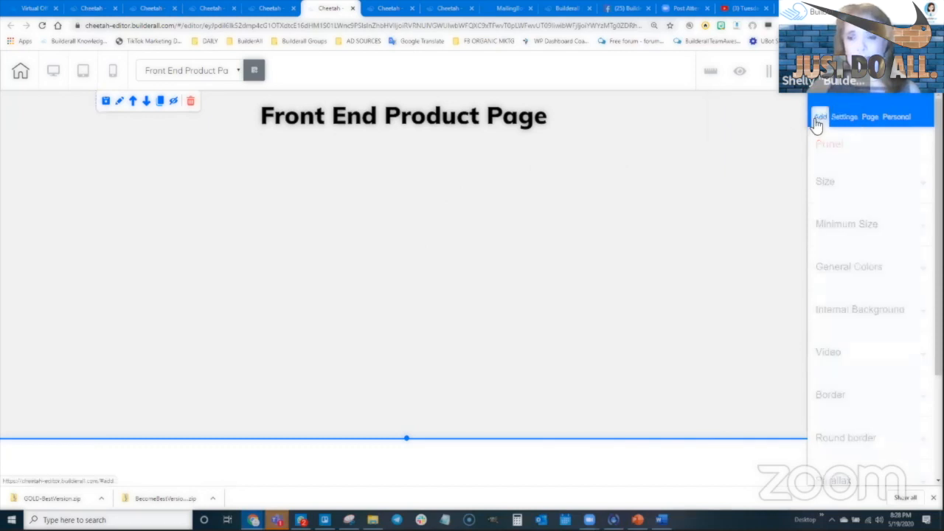
left_click(861, 169)
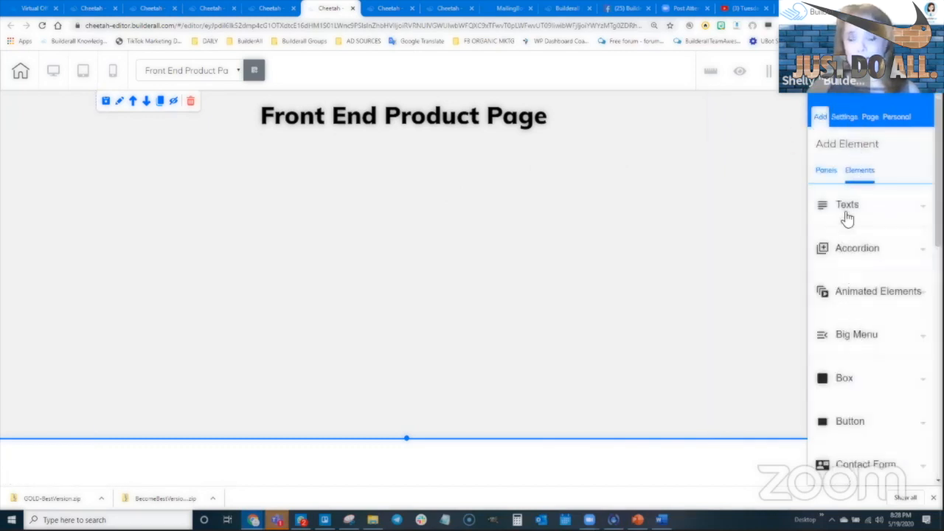
left_click_drag(878, 390, 343, 181)
Replace the placeholder heading with "Becoming the Best Version of Yourself".
double_click(352, 173)
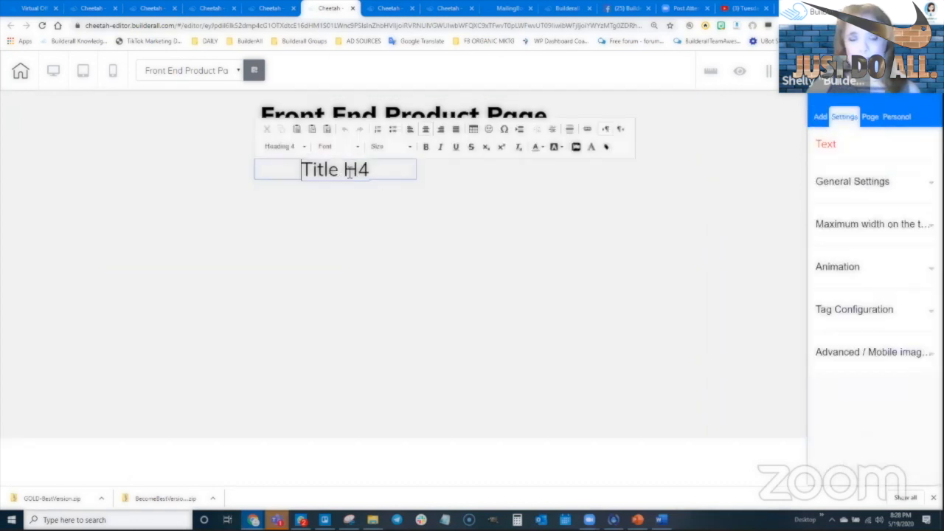
triple_click(351, 171)
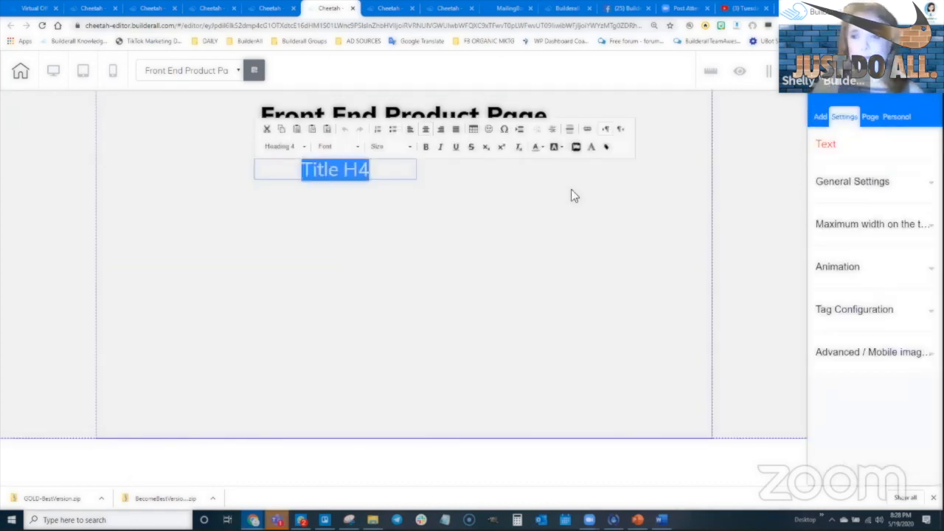
type("Becomeing")
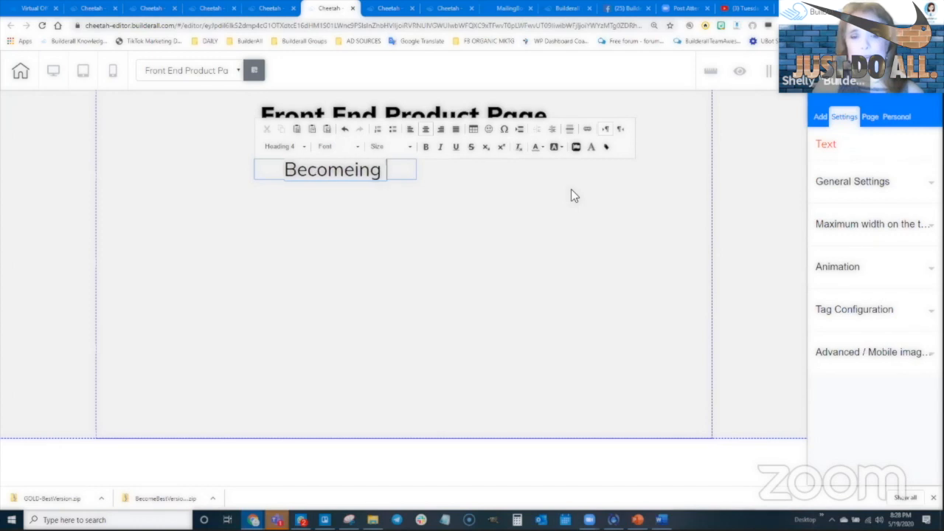
key("BackSpace")
key("BackSpace")
key("BackSpace")
key("BackSpace")
key("BackSpace")
type("ing the")
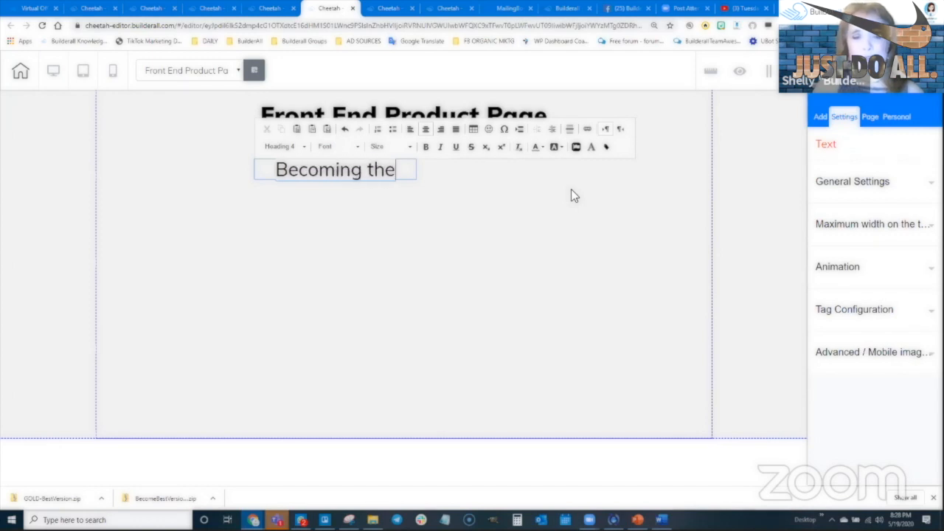
type(" Best")
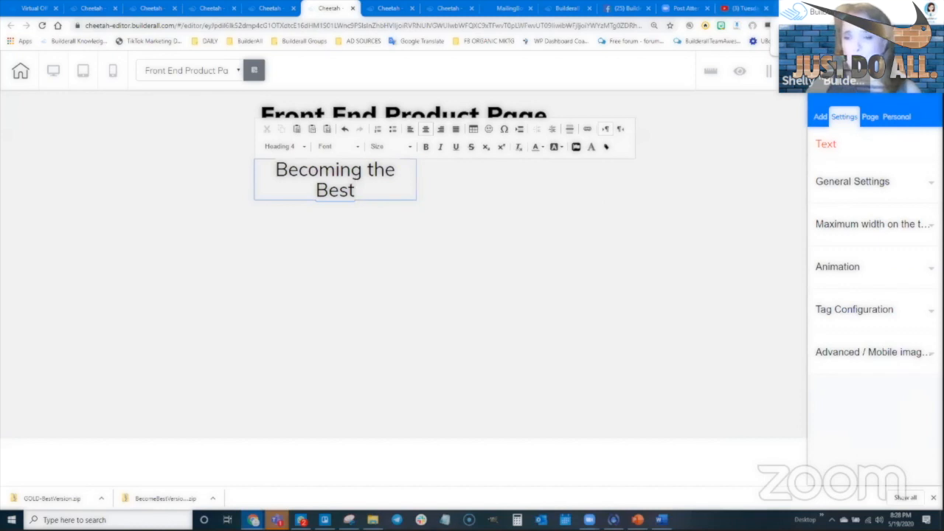
type(" Version")
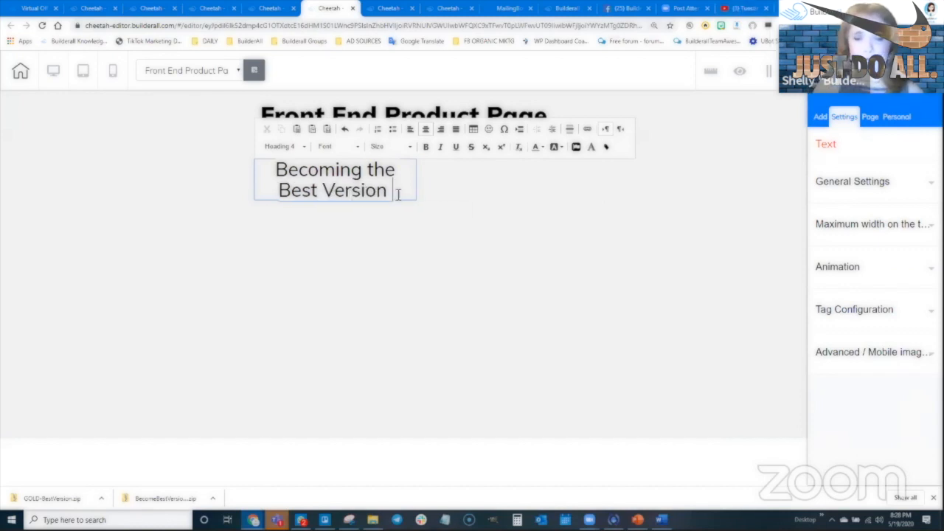
type(" of Yourself")
Widen the subtitle so it fits on one line and centre it just below the page title.
left_click(428, 181)
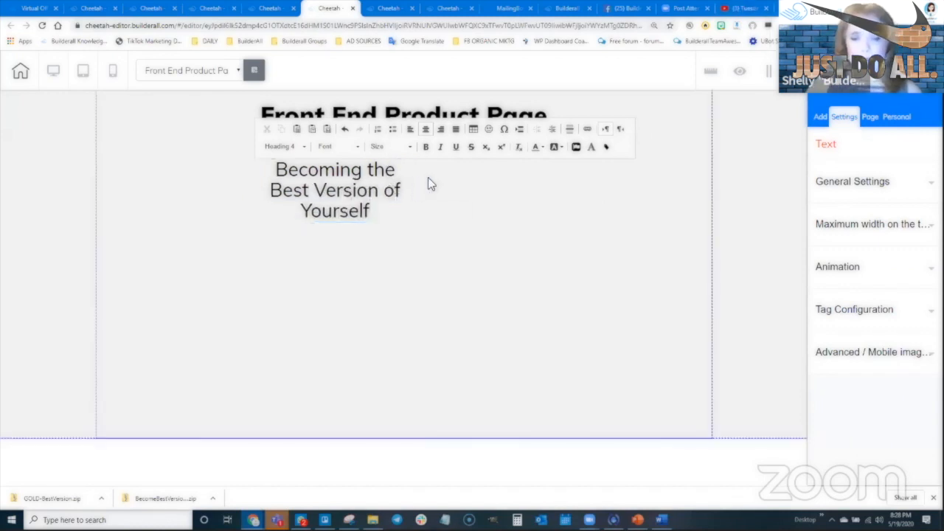
left_click_drag(419, 204, 600, 183)
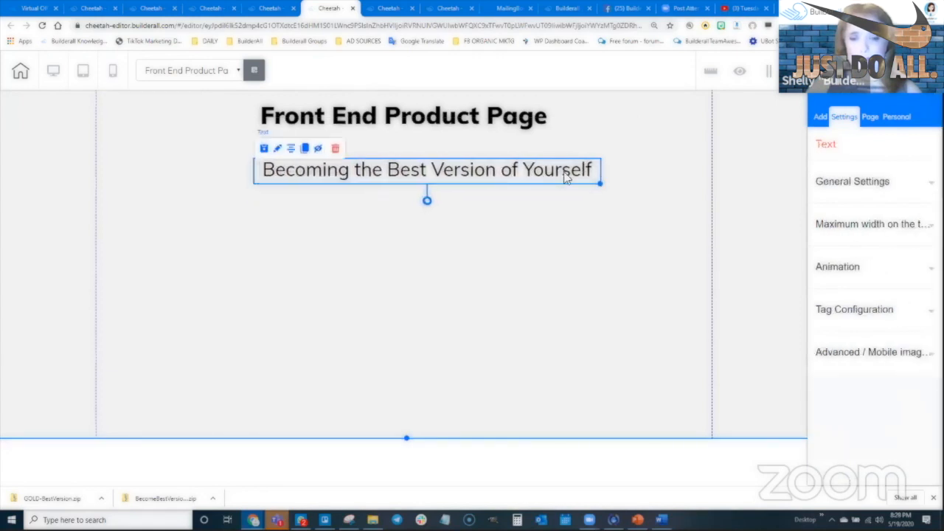
left_click_drag(495, 168, 467, 157)
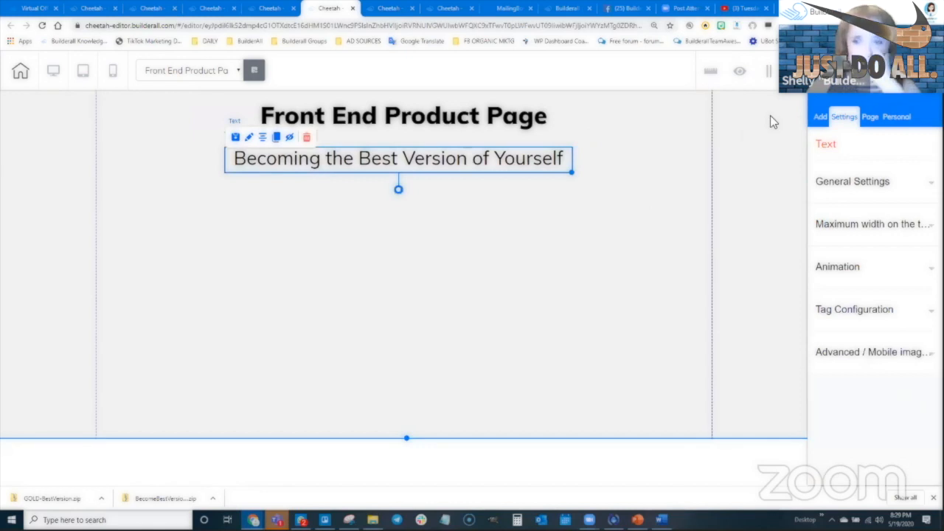
Add a horizontal image element on the left side of the panel, below the subtitle.
left_click(819, 116)
left_click(858, 174)
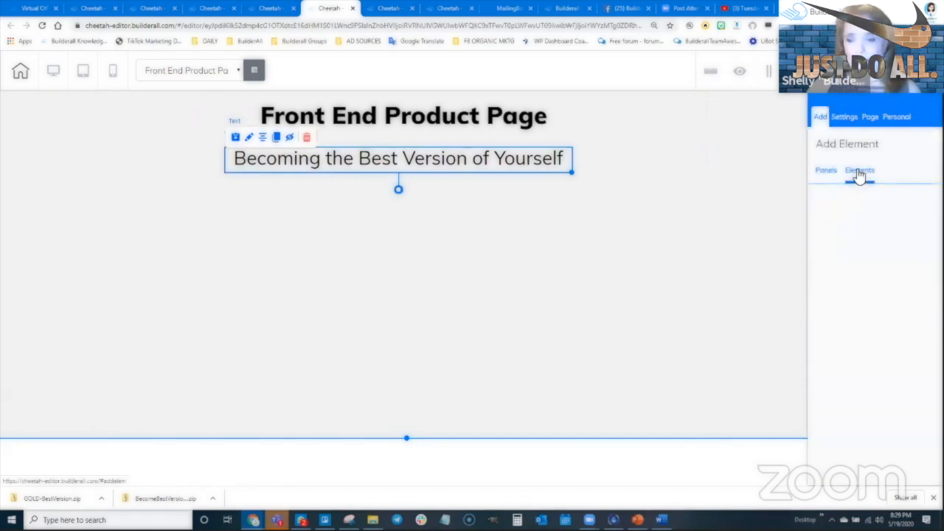
scroll(864, 354, "down", 10)
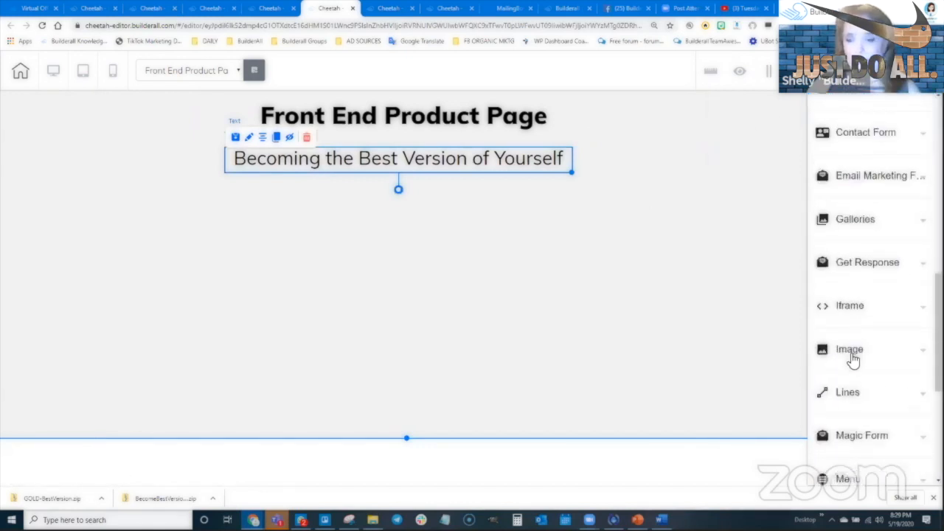
left_click(851, 357)
scroll(885, 399, "down", 2)
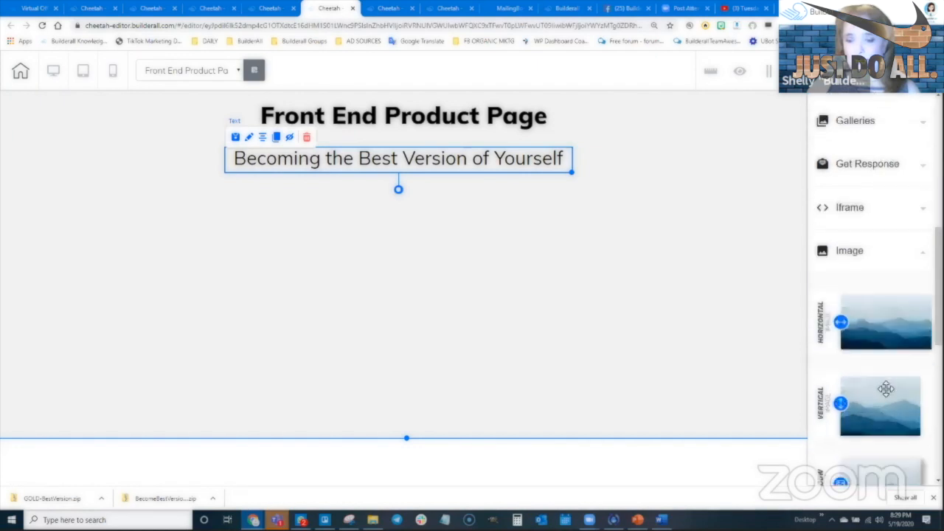
left_click_drag(884, 323, 229, 266)
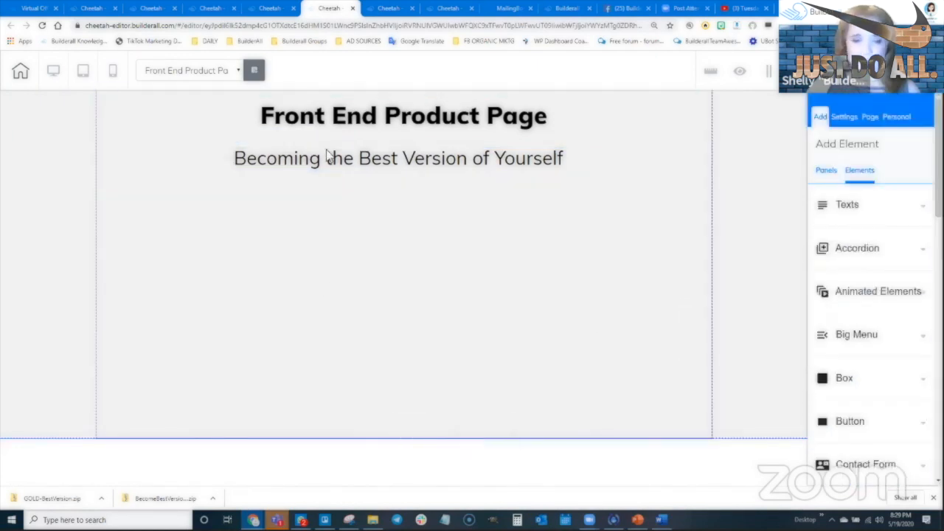
left_click_drag(349, 276, 311, 306)
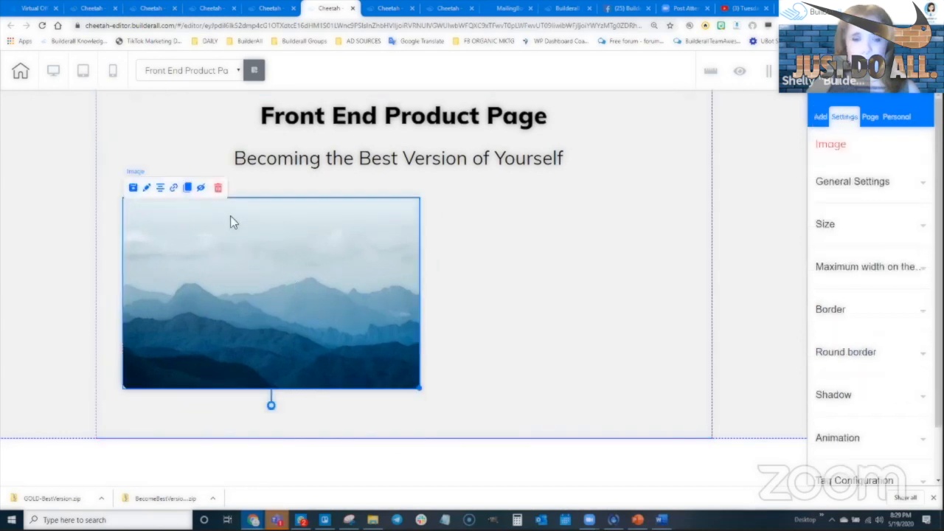
Upload ebook-medium.png from the BecomeBestVersionOfYou package's 7 - Graphics, Images, eCovers, Ebook folder to the image library.
left_click(819, 193)
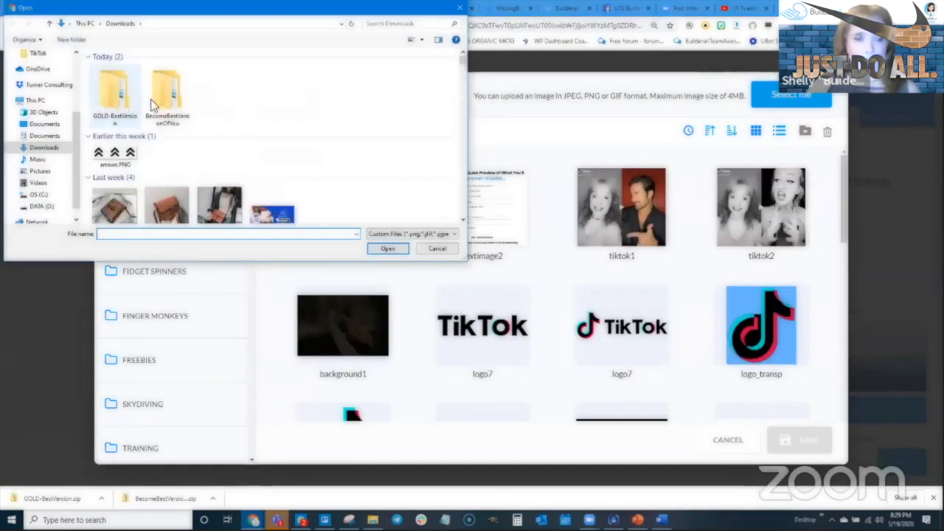
double_click(162, 96)
double_click(177, 78)
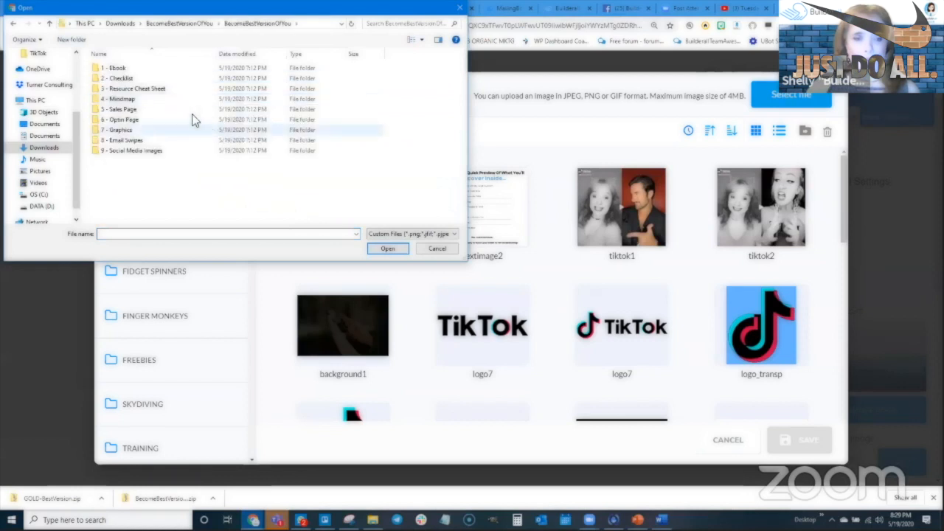
double_click(176, 130)
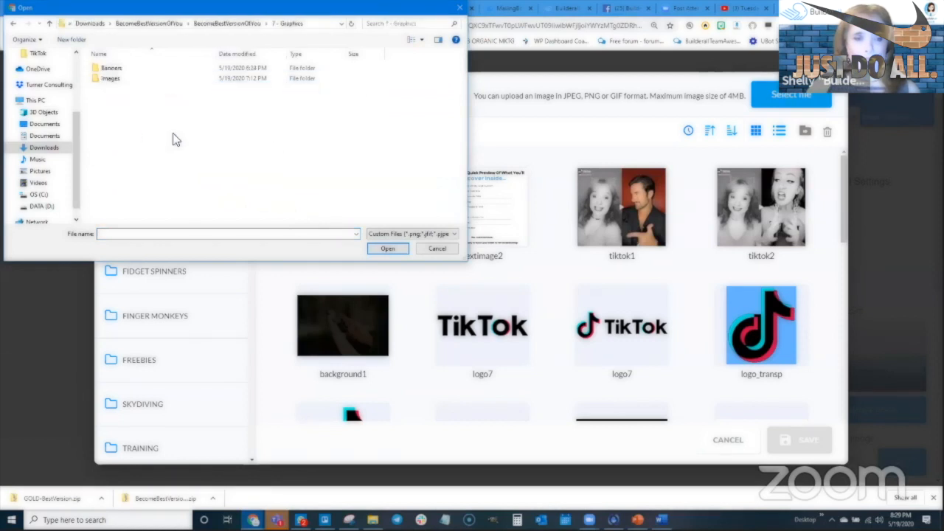
double_click(110, 78)
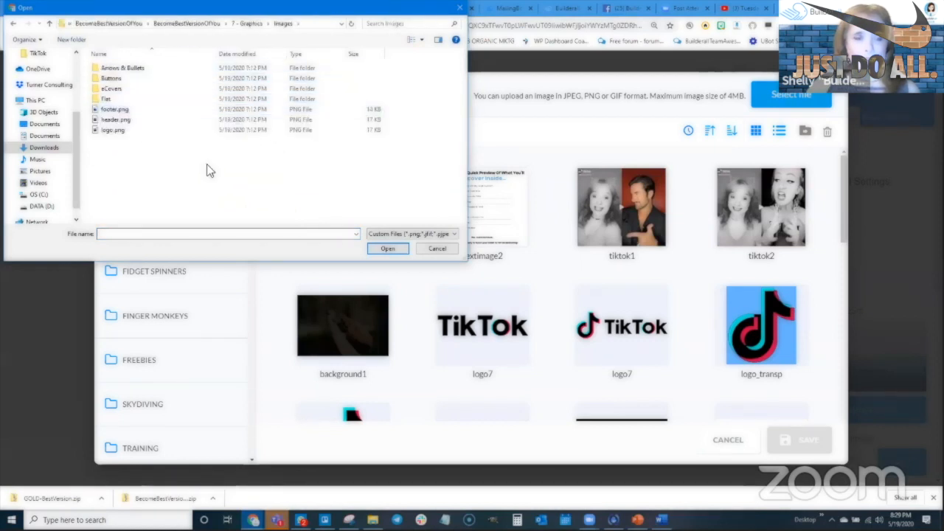
double_click(111, 88)
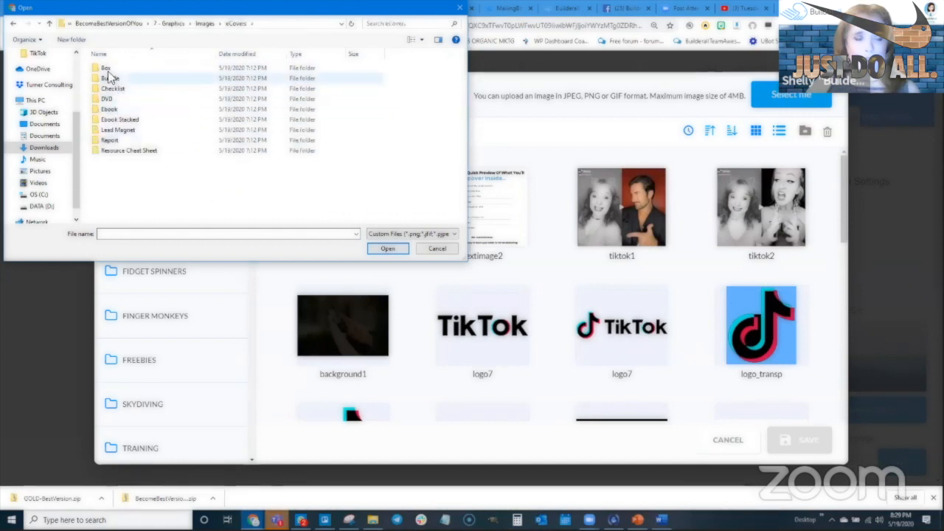
double_click(108, 109)
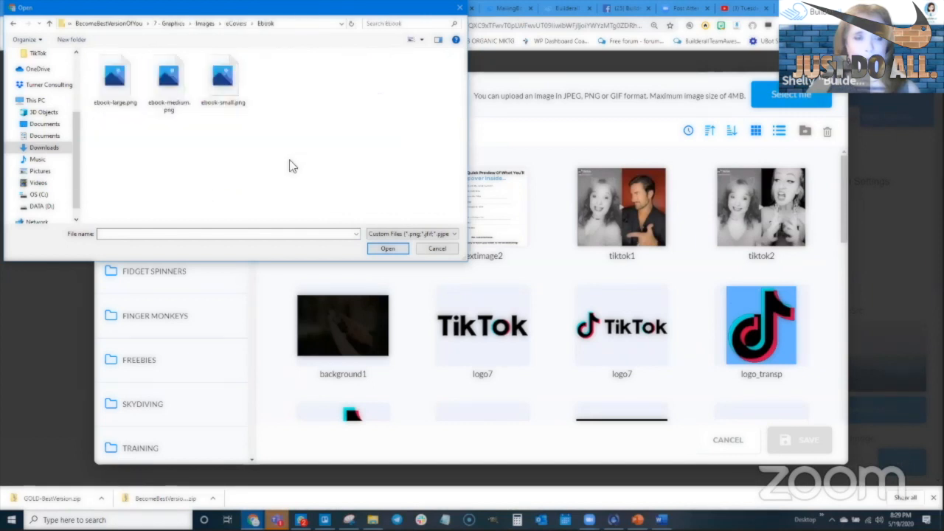
left_click(115, 77)
left_click(176, 110)
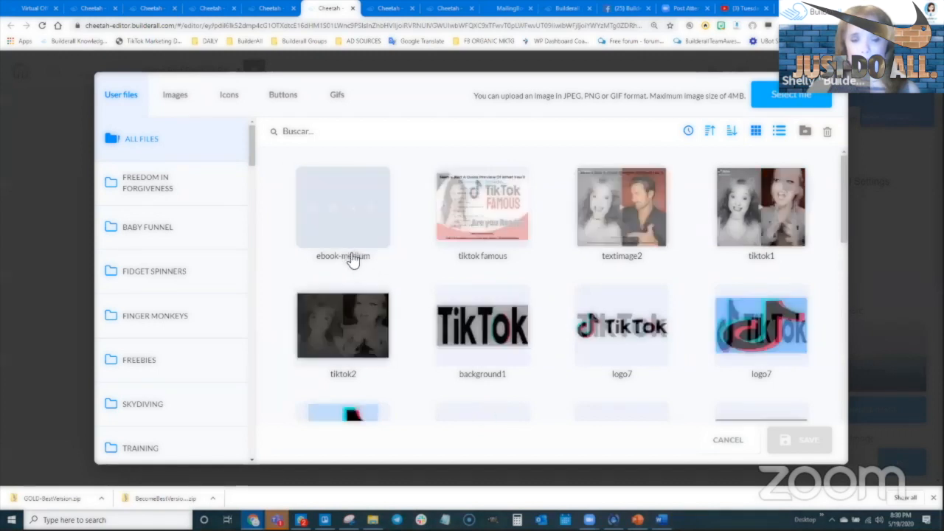
Swap the placeholder picture for the uploaded ebook-medium cover and resize it to fit inside the panel below the subtitle.
left_click(376, 234)
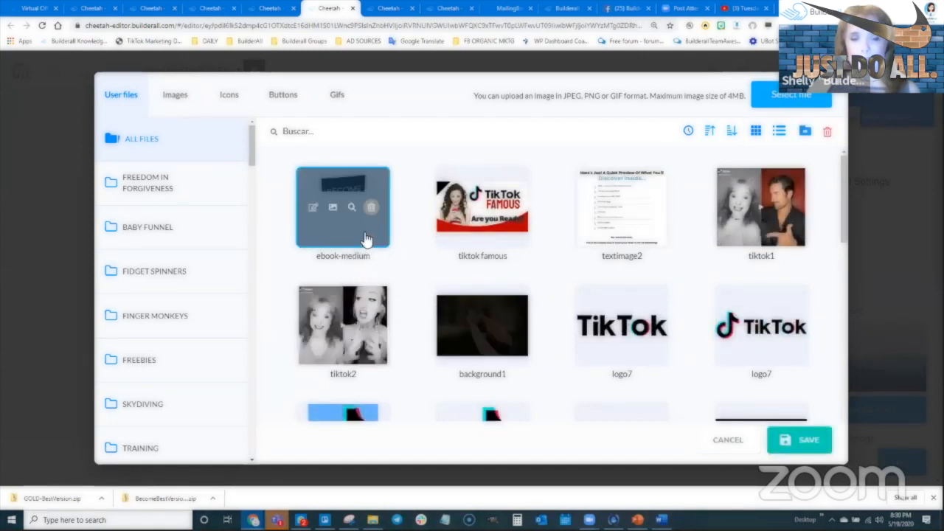
left_click(799, 439)
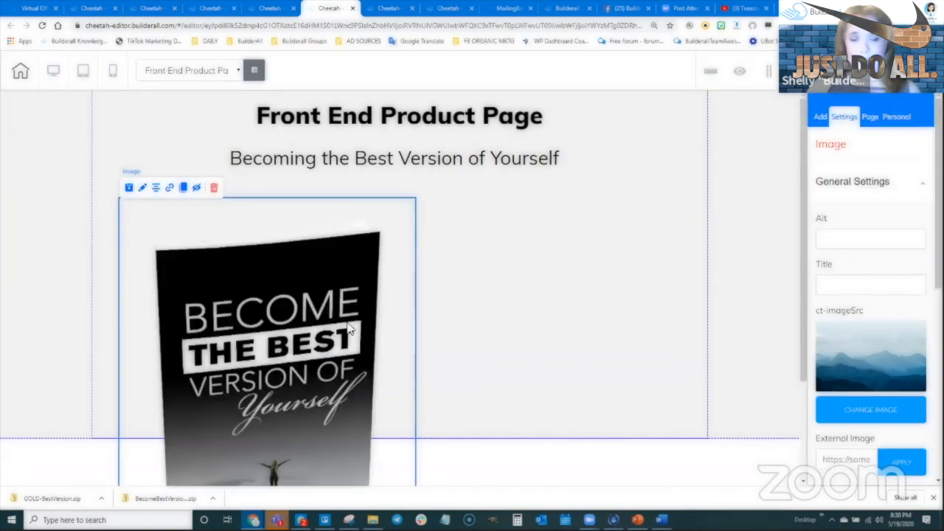
scroll(391, 308, "down", 2)
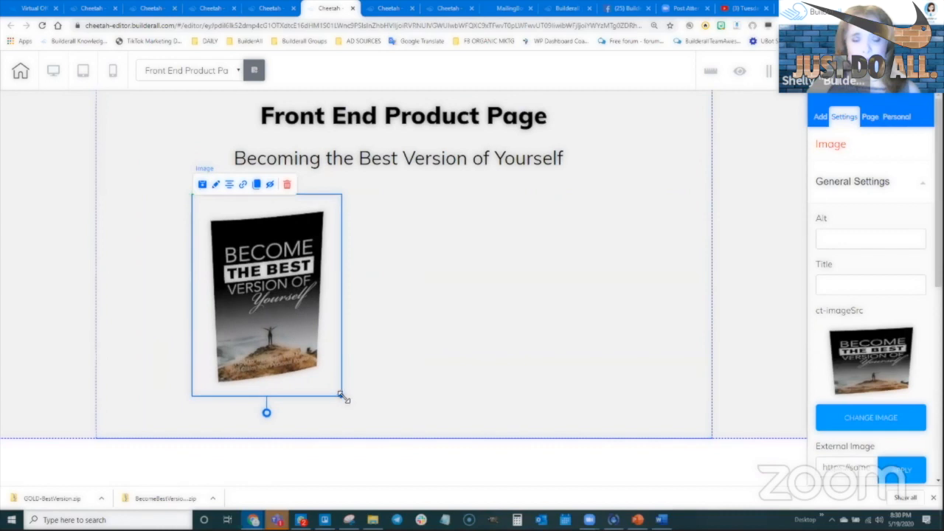
left_click_drag(342, 395, 349, 406)
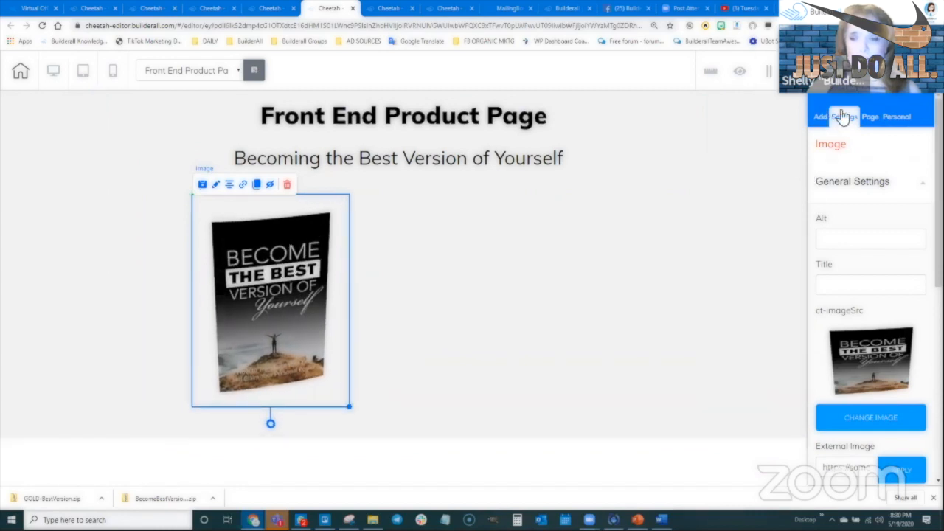
Place a Title H5 text to the right of the book cover, level with its upper edge.
left_click(820, 116)
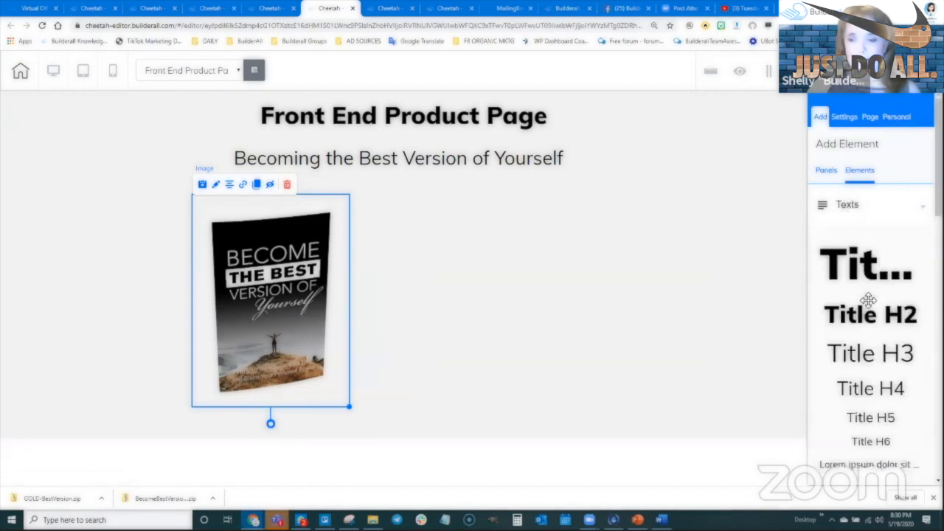
scroll(874, 339, "down", 2)
left_click_drag(863, 324, 480, 226)
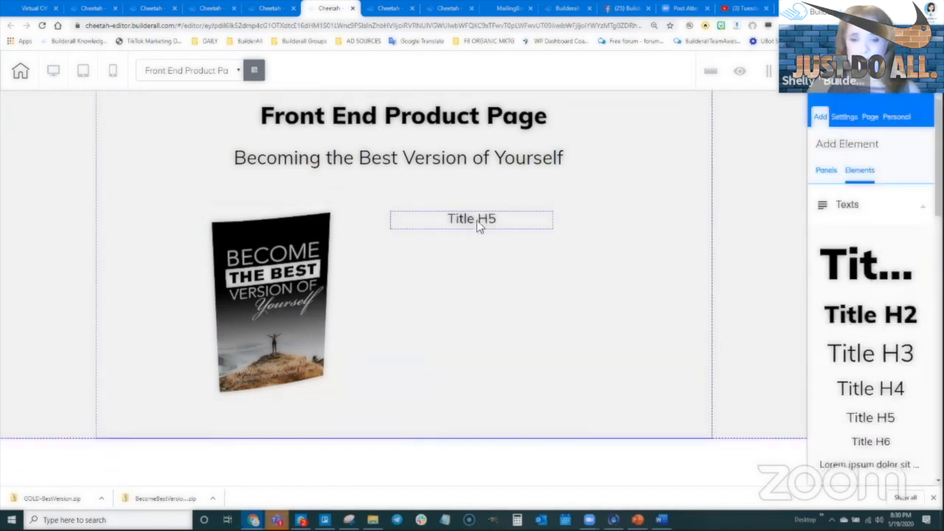
left_click(451, 210)
Replace the Title H5 text with "You really need this book to become your best self because", the presenter's first name and "said so.".
double_click(454, 206)
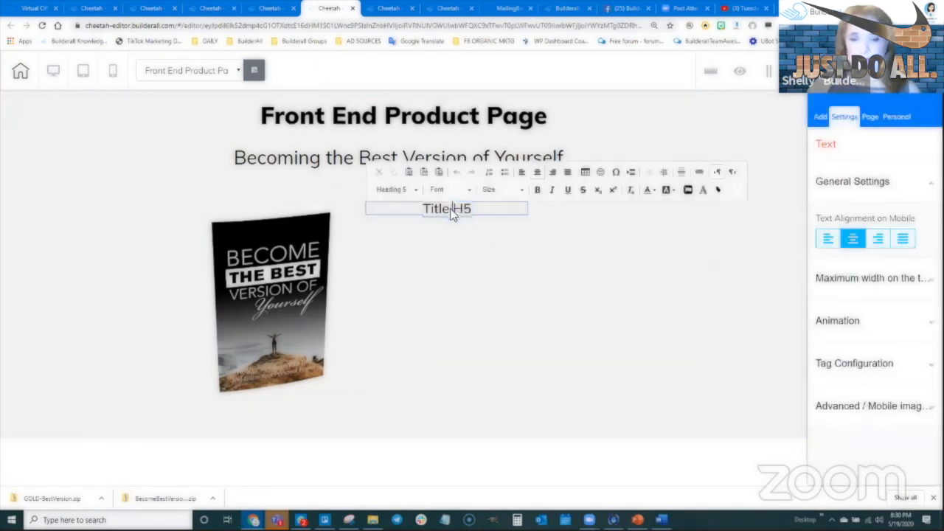
type("You really n")
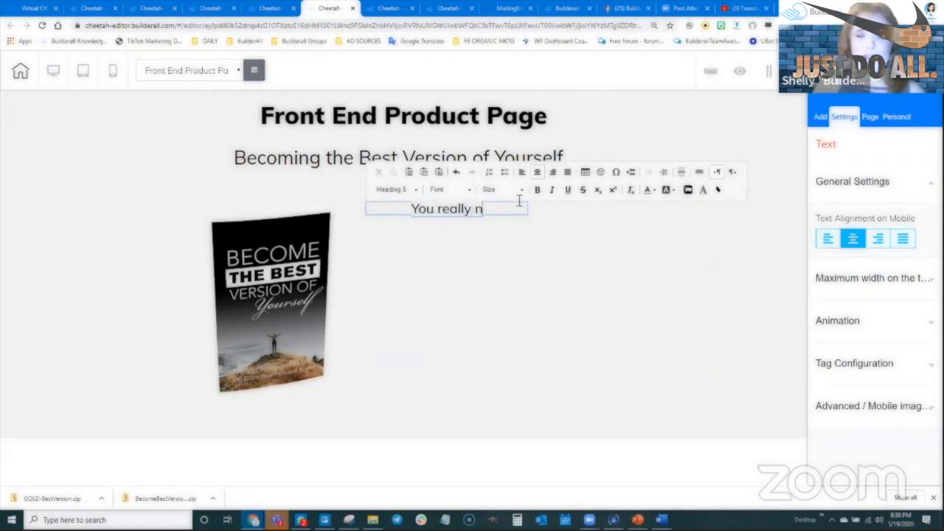
type("eed this book t")
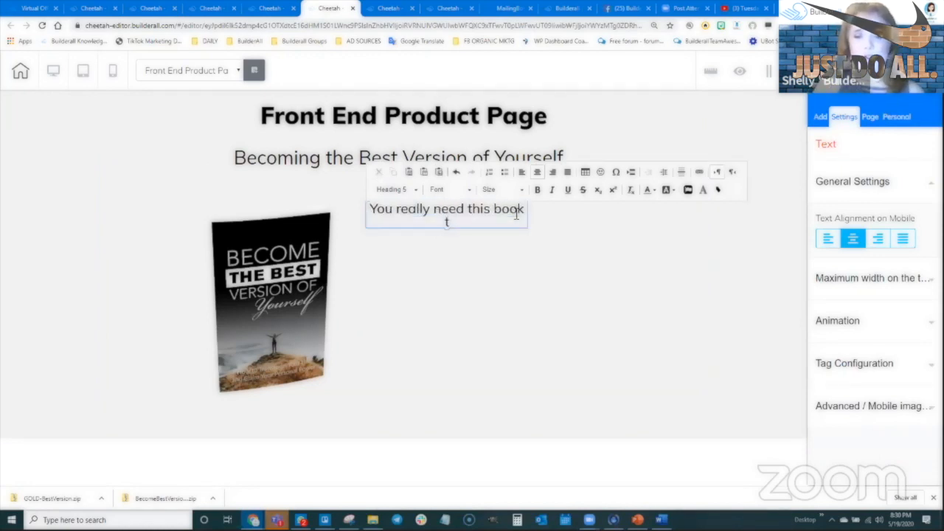
type("o becom")
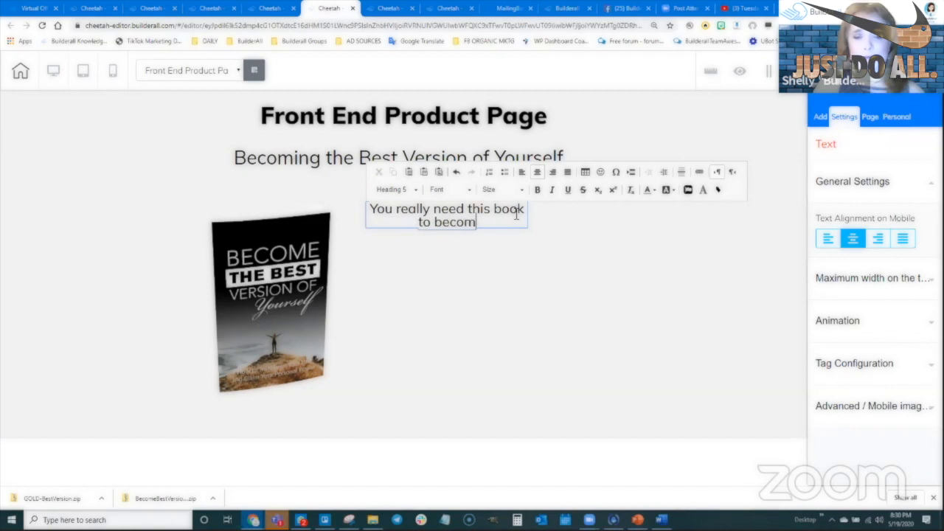
type("e your best self be")
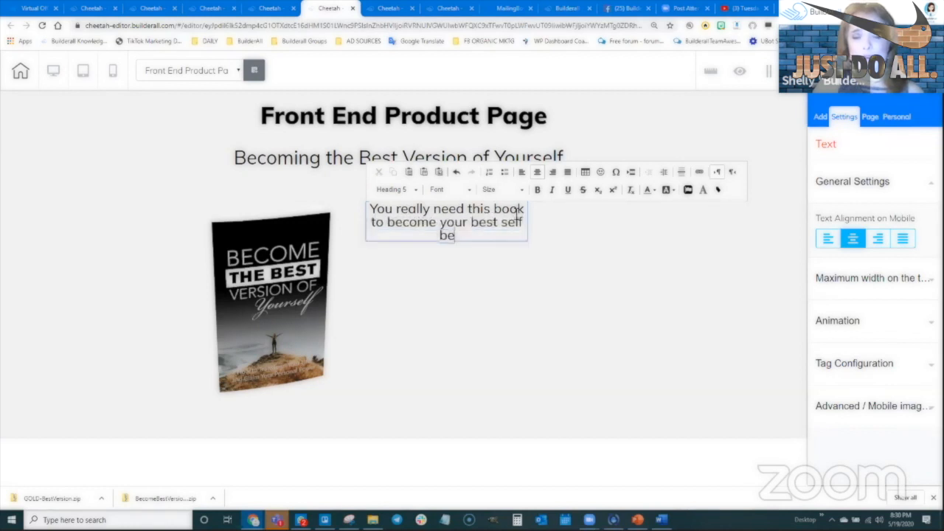
type("cause Shelly said so.")
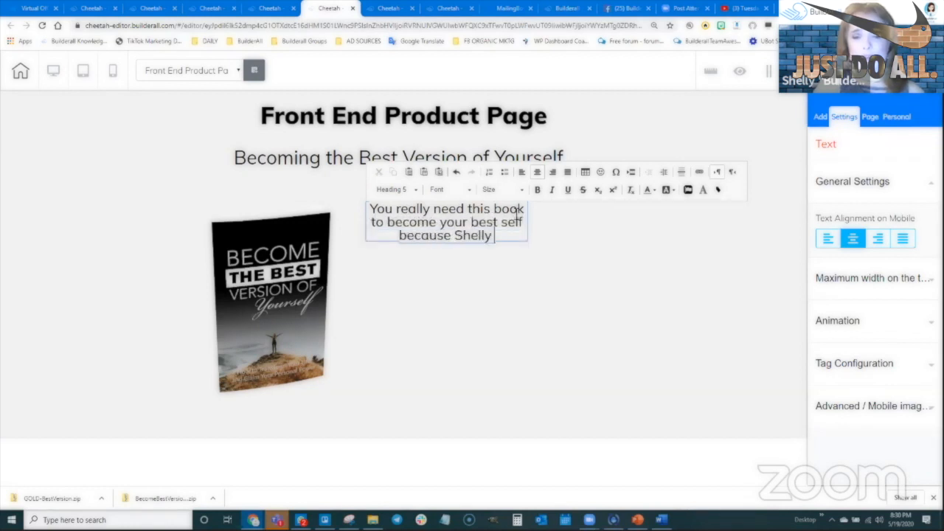
left_click(544, 212)
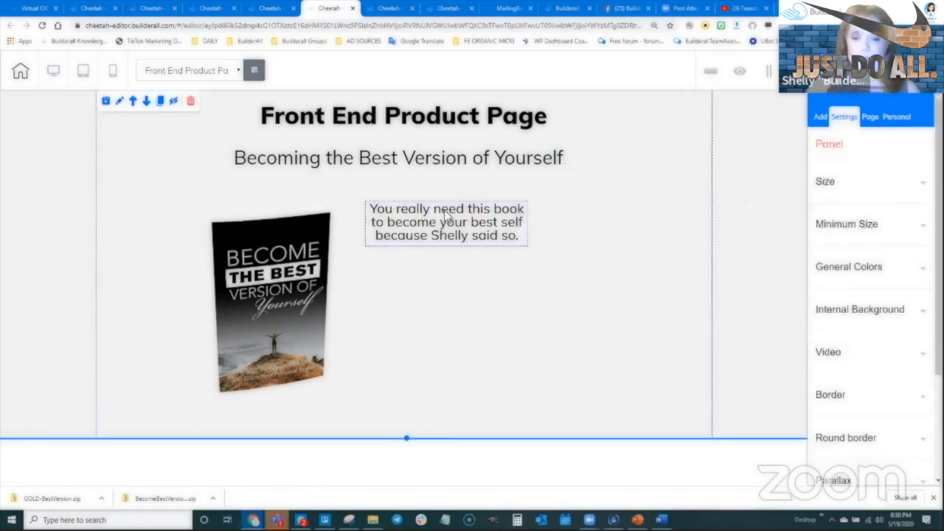
Shift the book blurb further from the cover and place a duplicate of it directly beneath.
left_click_drag(474, 213, 511, 288)
left_click(562, 219)
left_click(470, 201)
Replace the duplicated blurb's text with the price $5.95.
double_click(443, 286)
left_click_drag(422, 274, 588, 298)
type("5.95")
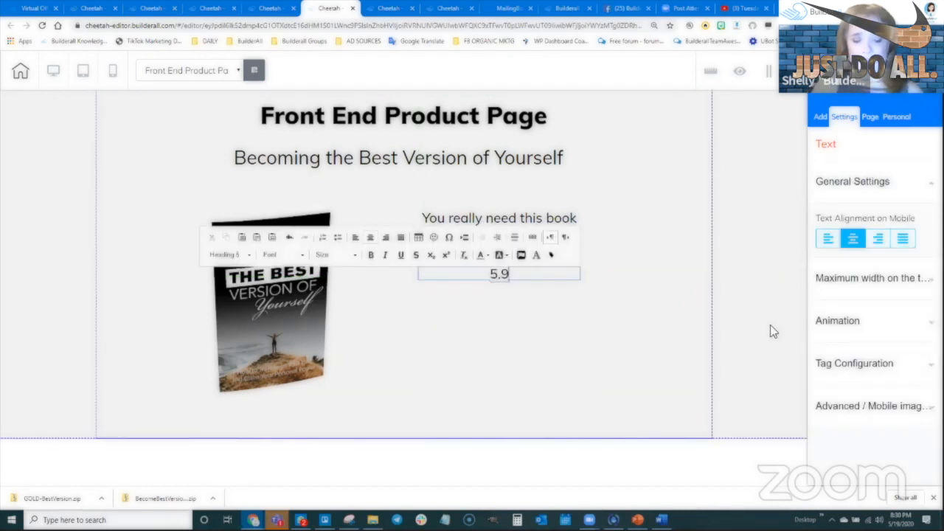
left_click(486, 274)
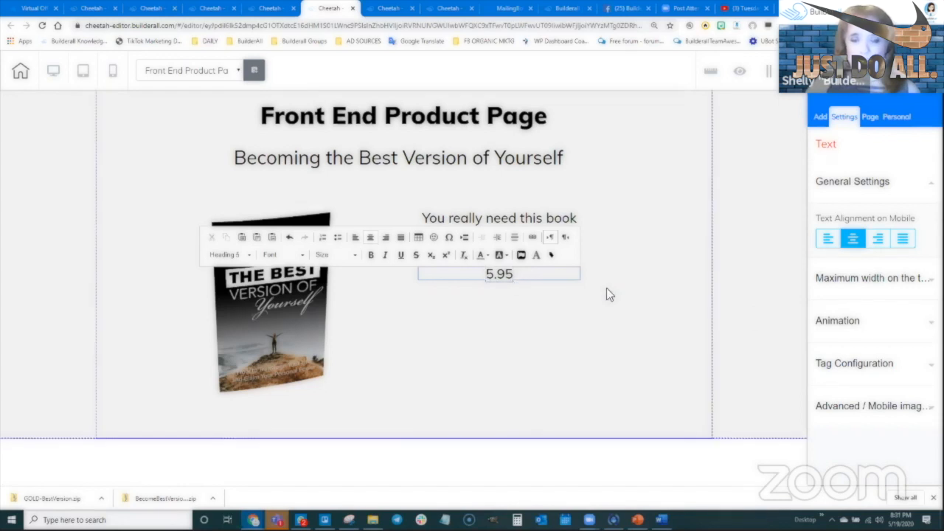
type("$")
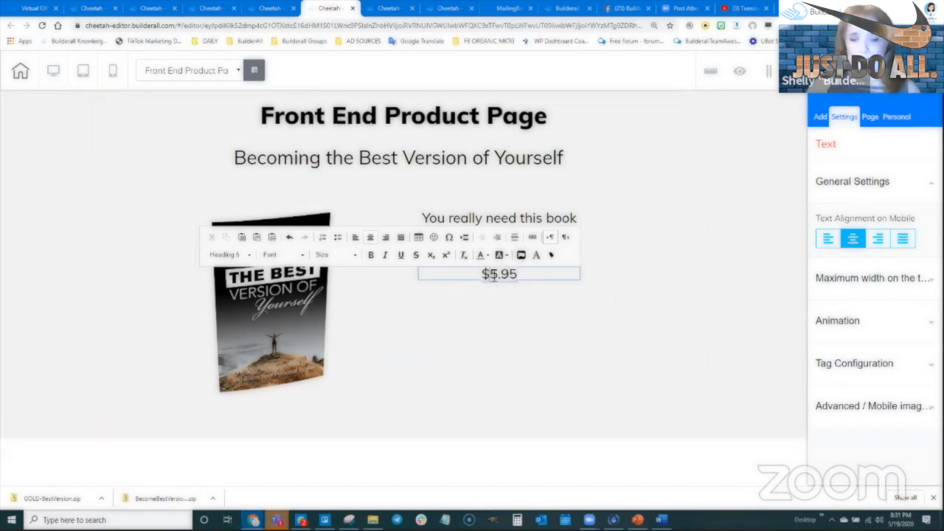
Change the price to $0.05 and nudge its text box closer to the blurb.
left_click_drag(490, 274, 600, 276)
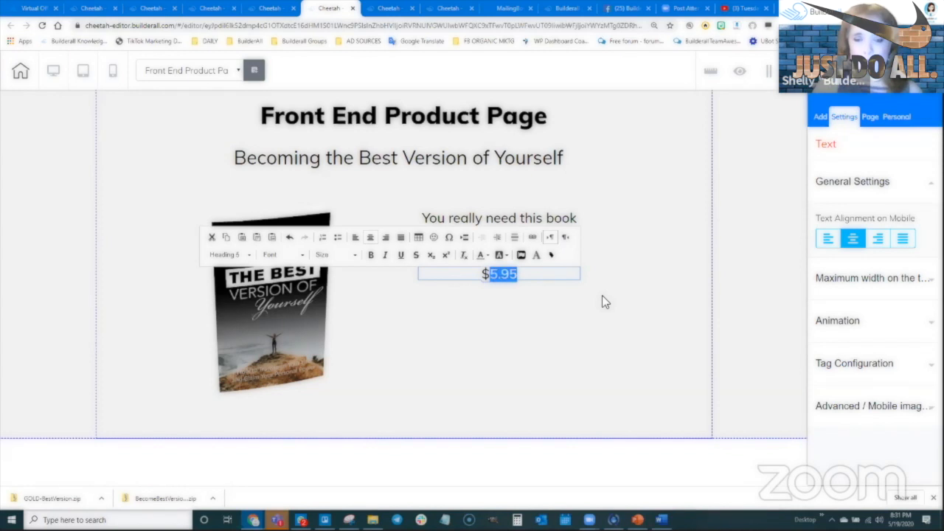
type("0.05")
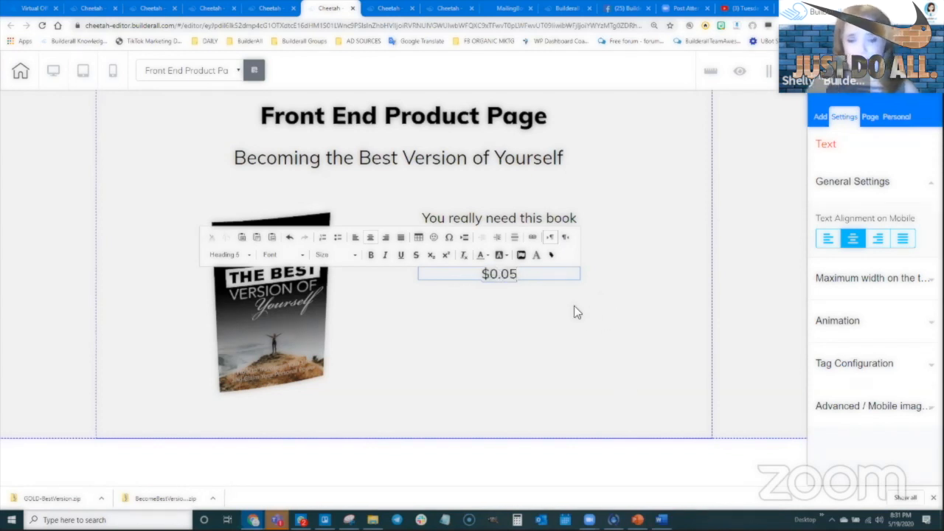
left_click(574, 309)
left_click(498, 270)
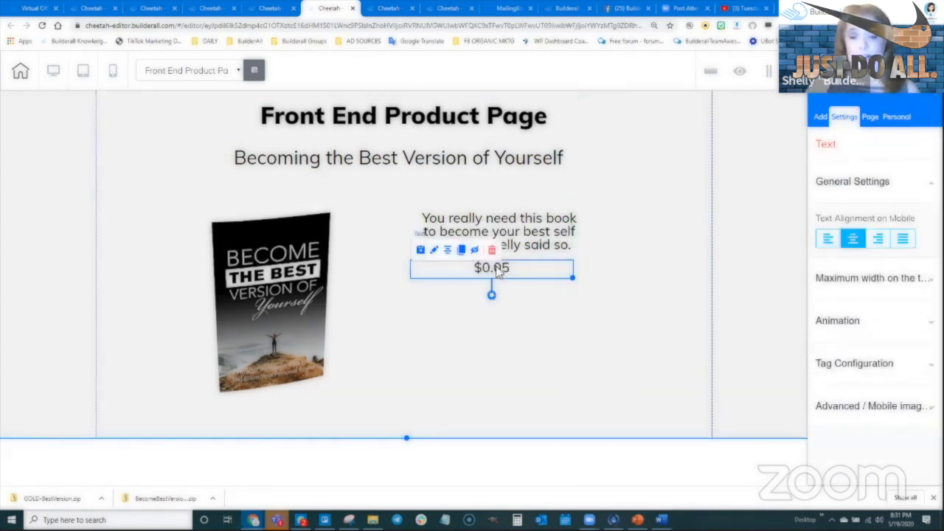
Switch the $0.05 price text to a Neutral paragraph format and enlarge its font size to 50.
double_click(497, 270)
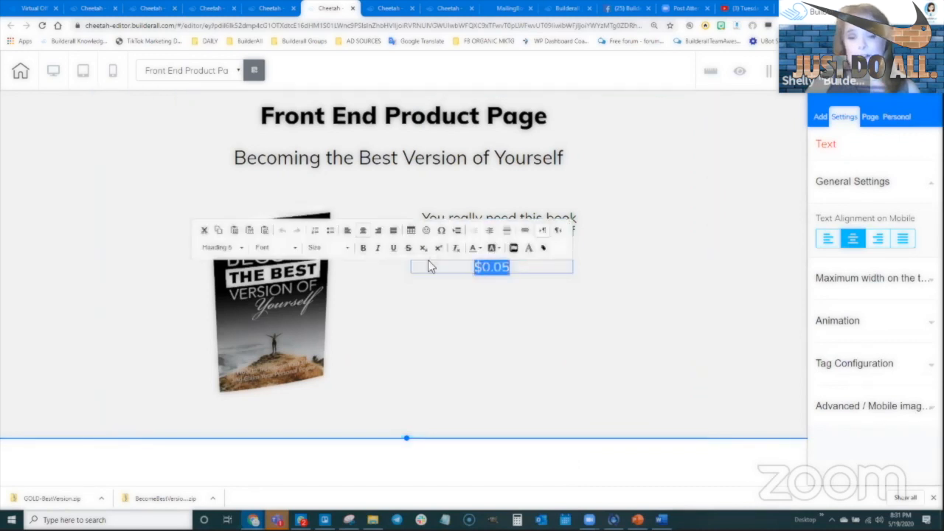
left_click(237, 248)
scroll(225, 292, "down", 2)
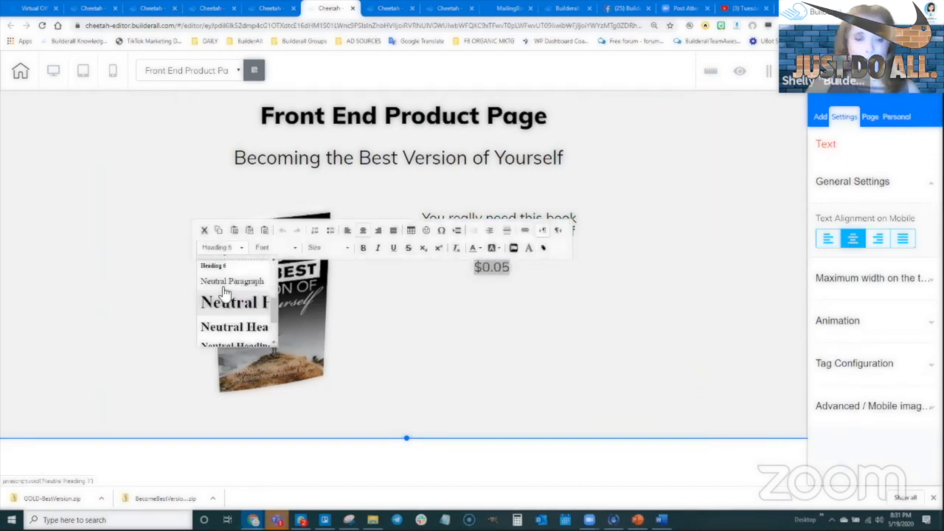
left_click(225, 292)
scroll(335, 341, "down", 10)
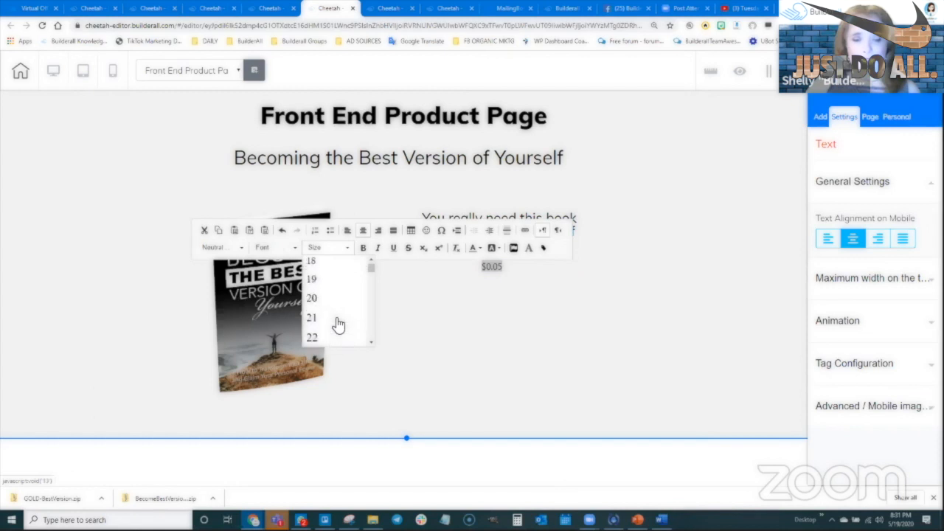
scroll(331, 320, "down", 2)
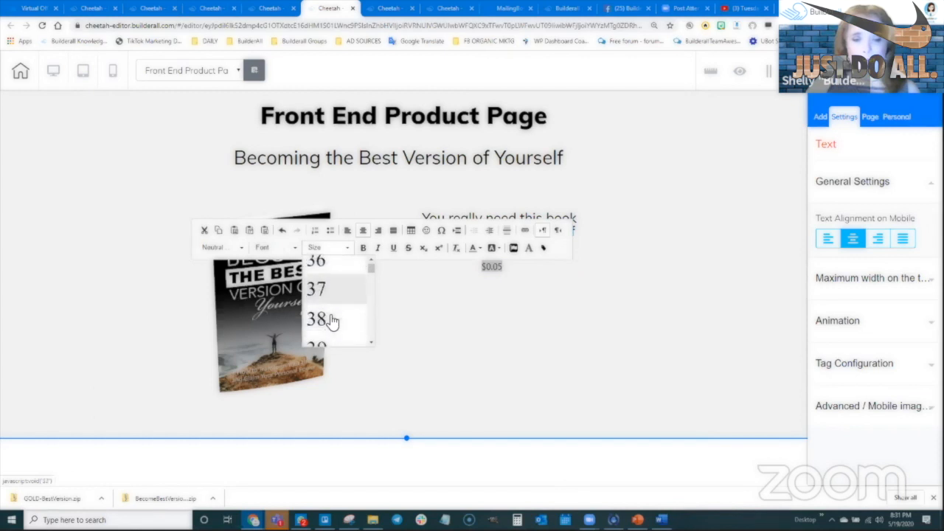
left_click(323, 300)
left_click(328, 248)
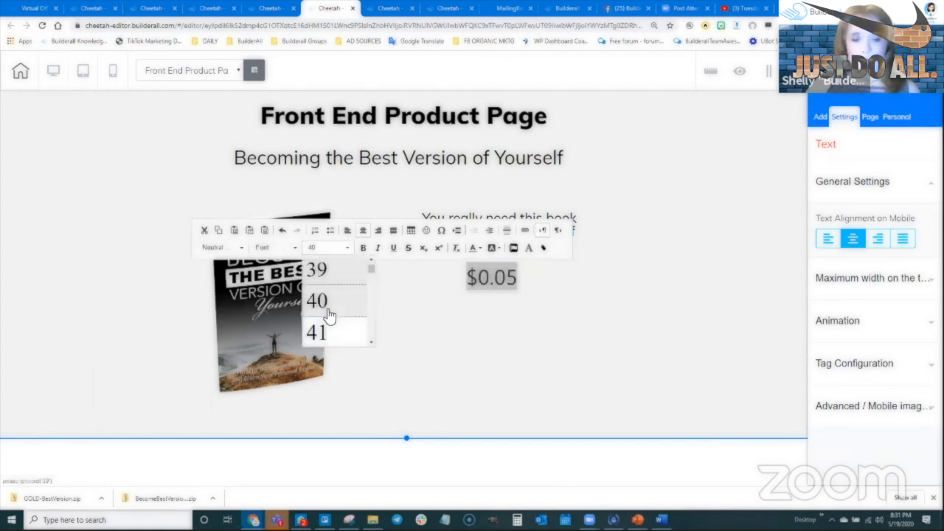
scroll(326, 312, "down", 4)
left_click(327, 311)
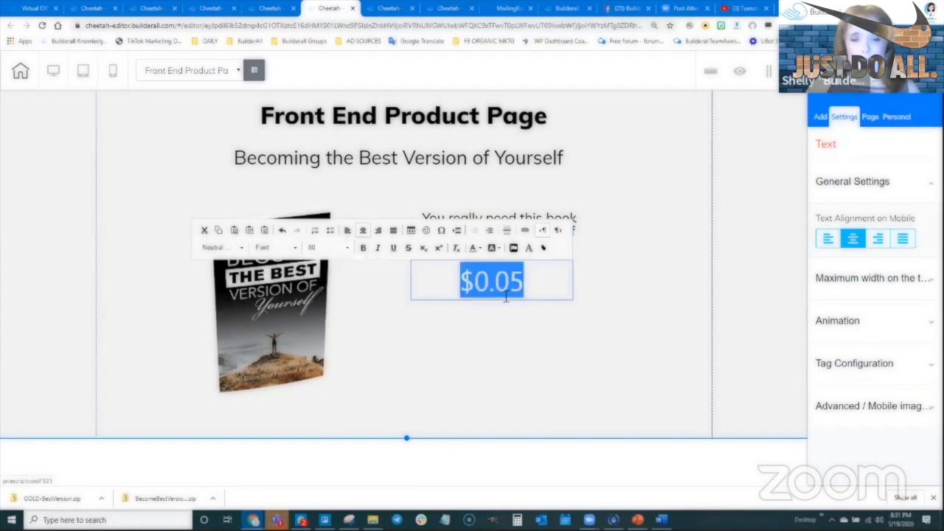
Color the price text dark red and nudge it up slightly beneath the blurb.
left_click(478, 248)
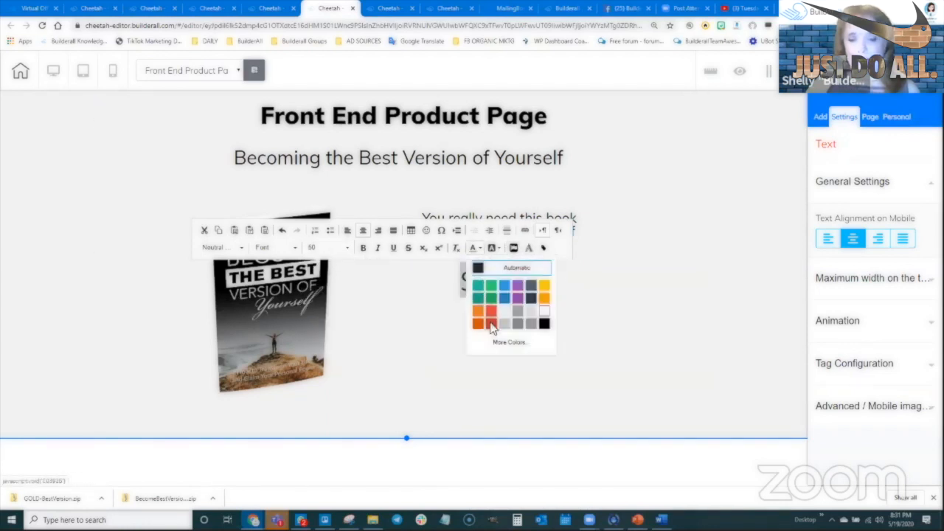
left_click(491, 323)
left_click(517, 274)
left_click(515, 275)
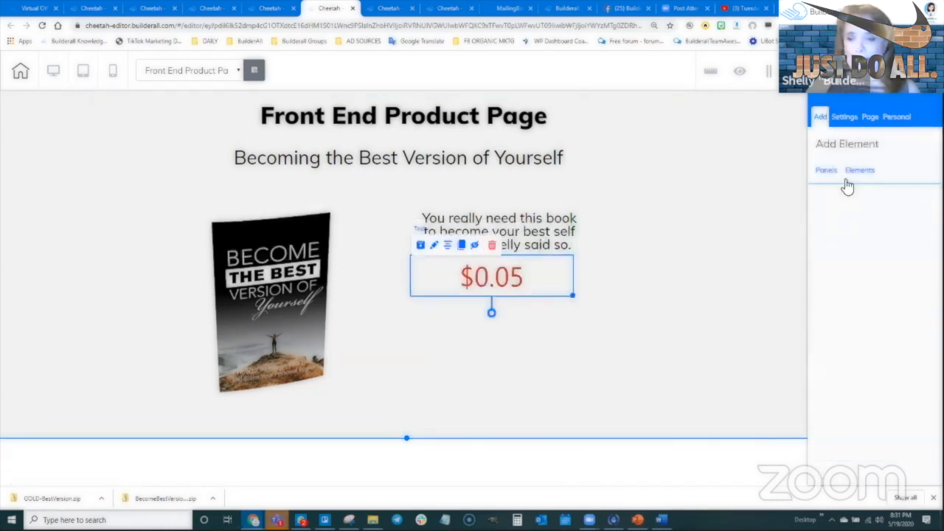
Add the green Register Now button element below the price.
scroll(854, 412, "down", 3)
scroll(859, 358, "up", 5)
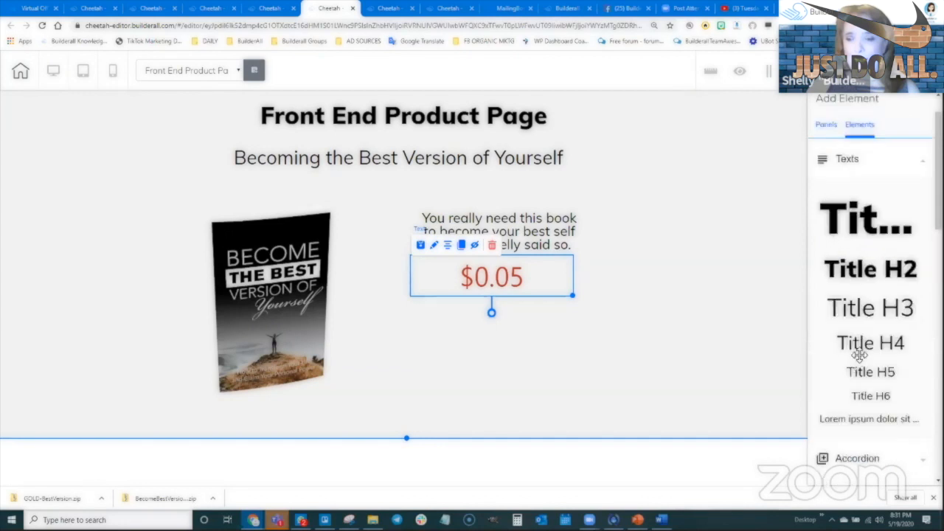
left_click(854, 208)
scroll(870, 319, "down", 2)
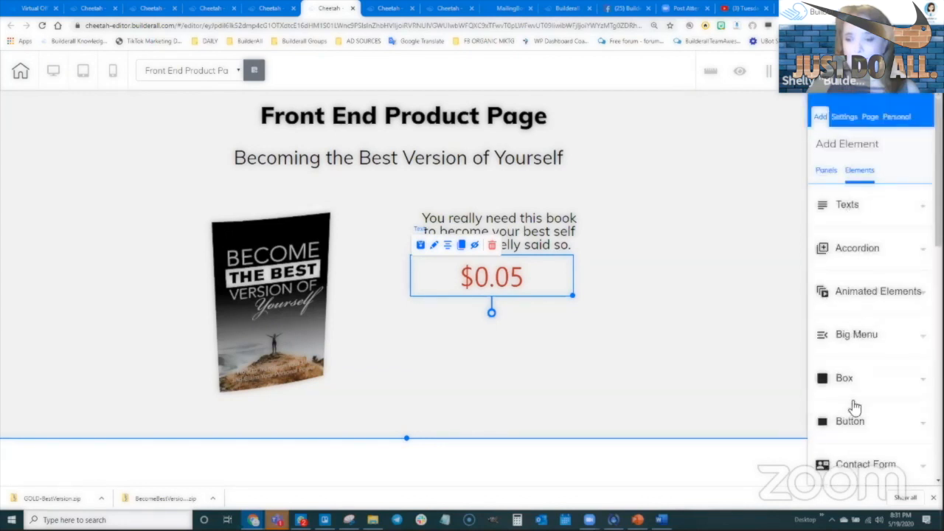
left_click(855, 373)
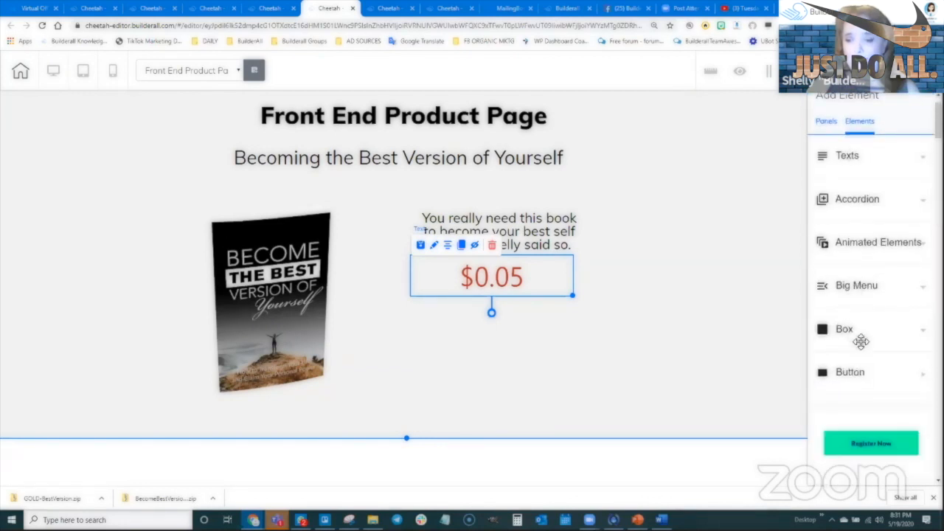
scroll(856, 355, "down", 3)
left_click_drag(869, 245, 503, 336)
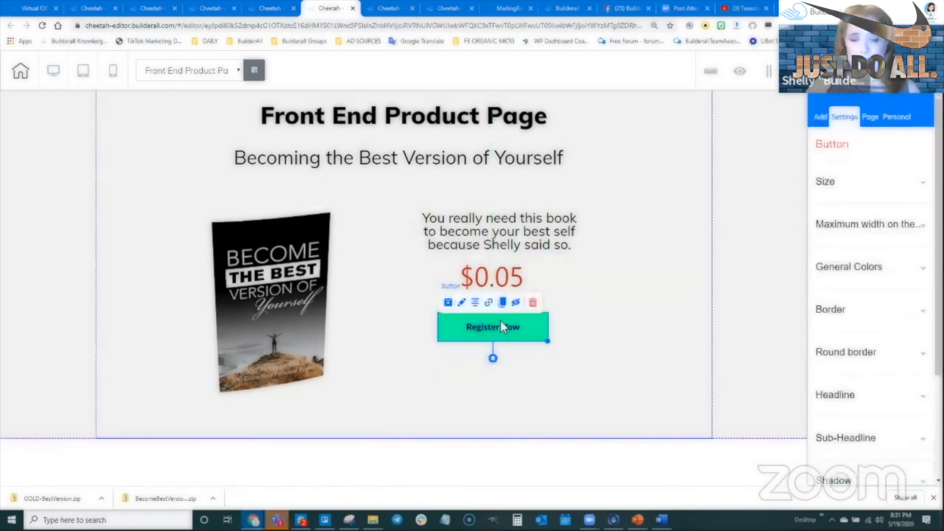
Change the button's headline to BUY NOW and nudge the button closer to the price.
scroll(854, 369, "down", 3)
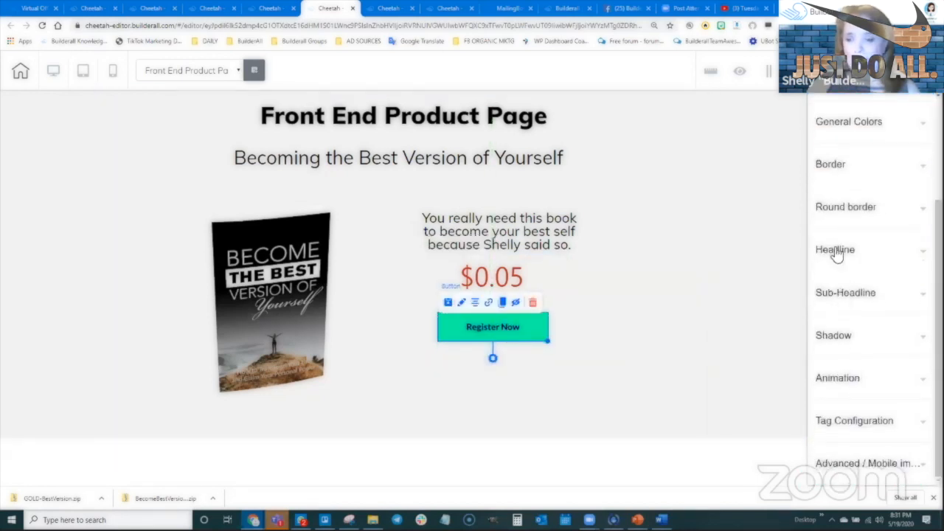
left_click(837, 250)
triple_click(826, 308)
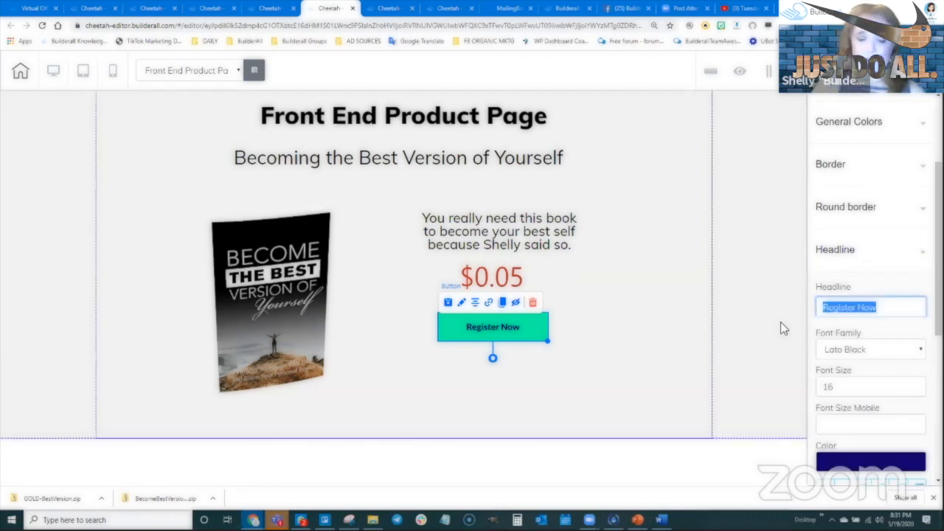
type("BUY NOW")
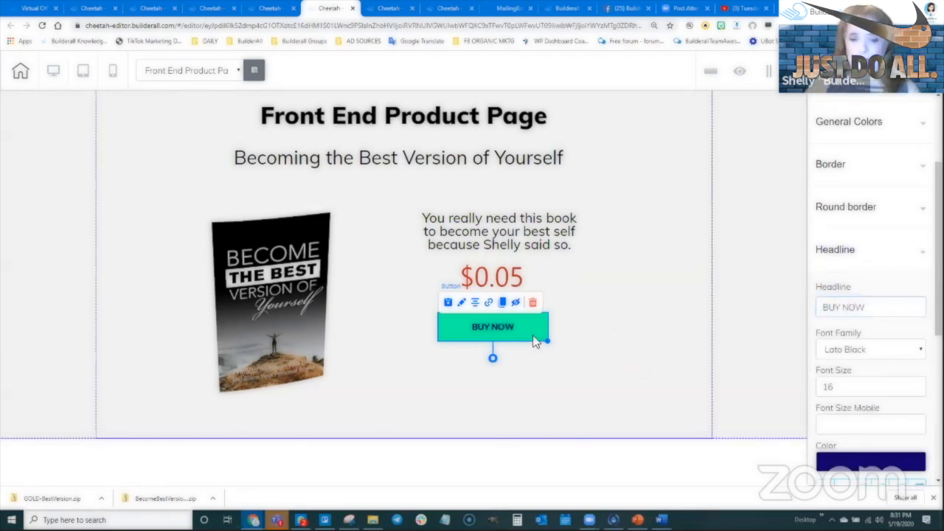
left_click(436, 260)
left_click_drag(494, 330, 495, 327)
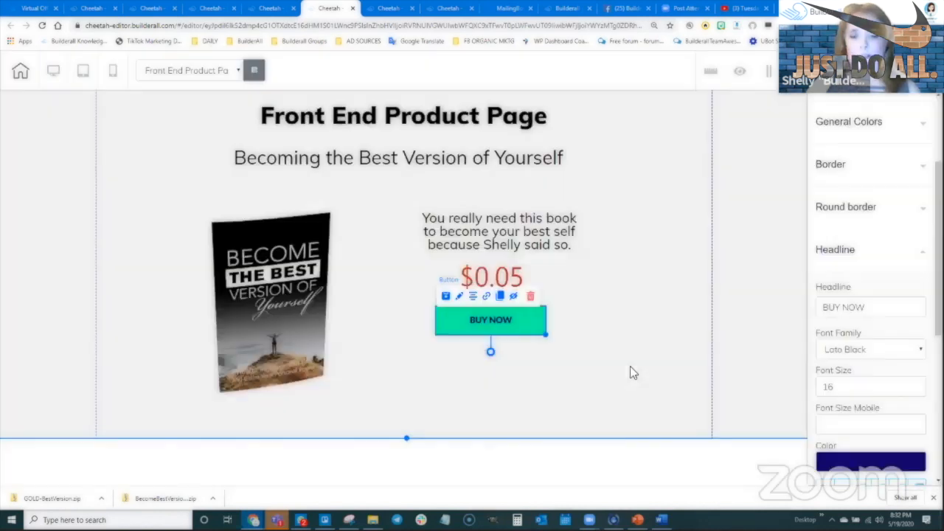
left_click(605, 380)
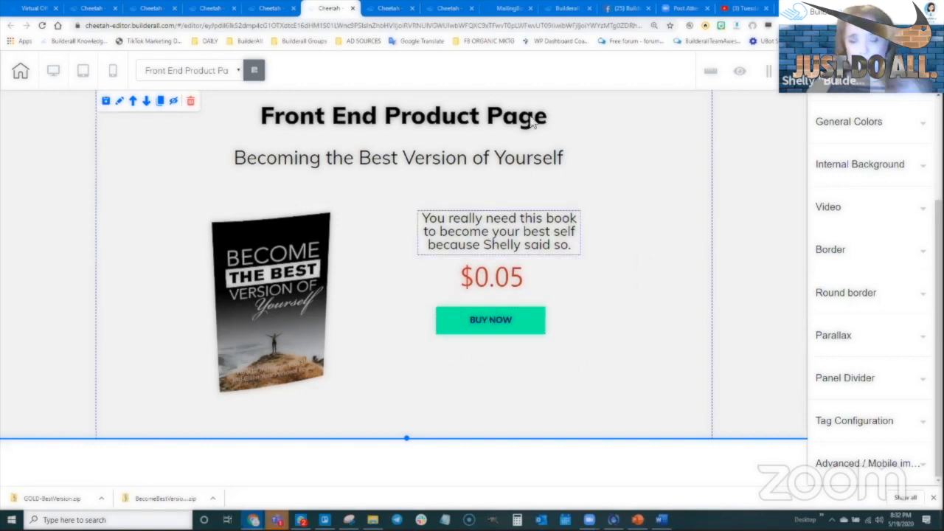
On the Upsell Page, extend the panel downward and place a Title H4 text centered beneath the page title.
left_click(270, 13)
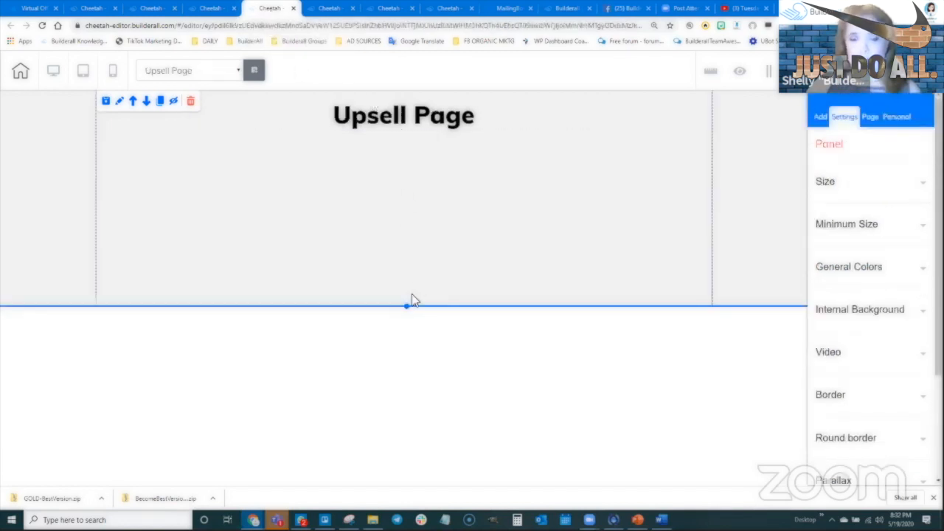
left_click_drag(406, 306, 413, 454)
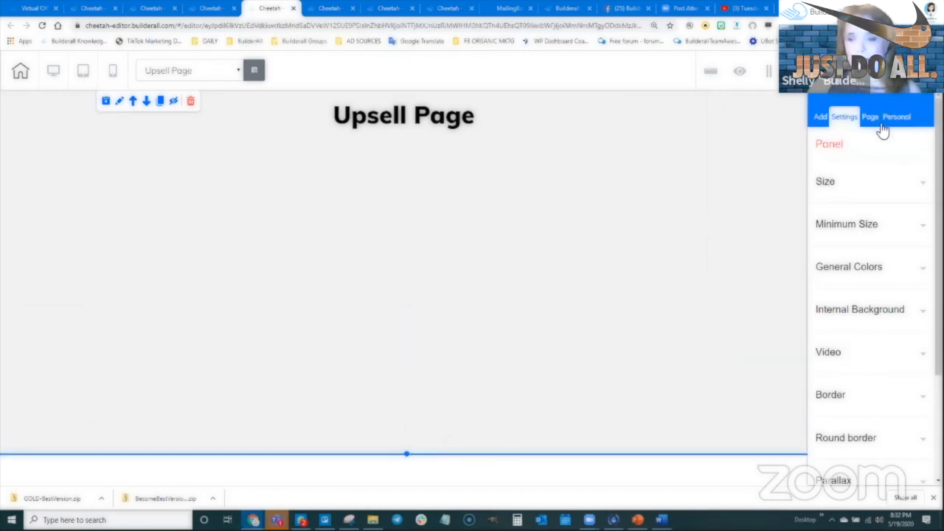
left_click(856, 174)
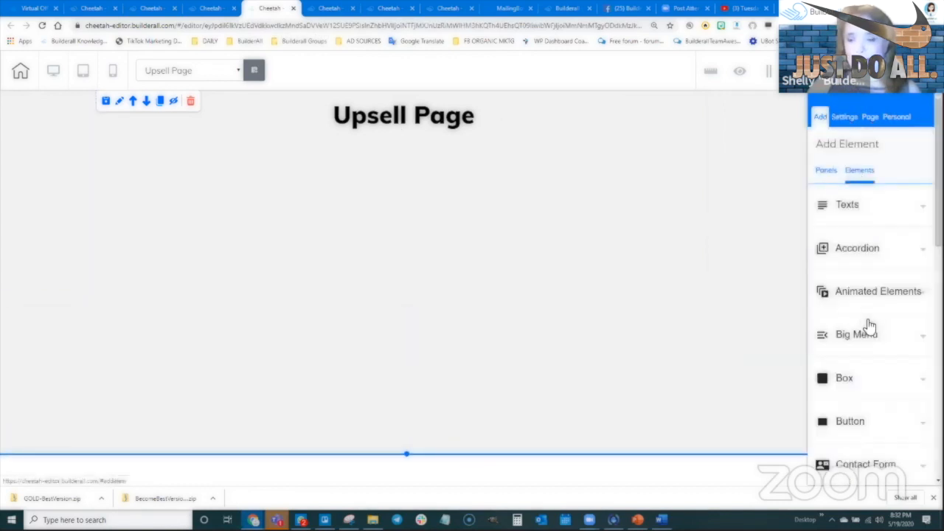
left_click(856, 210)
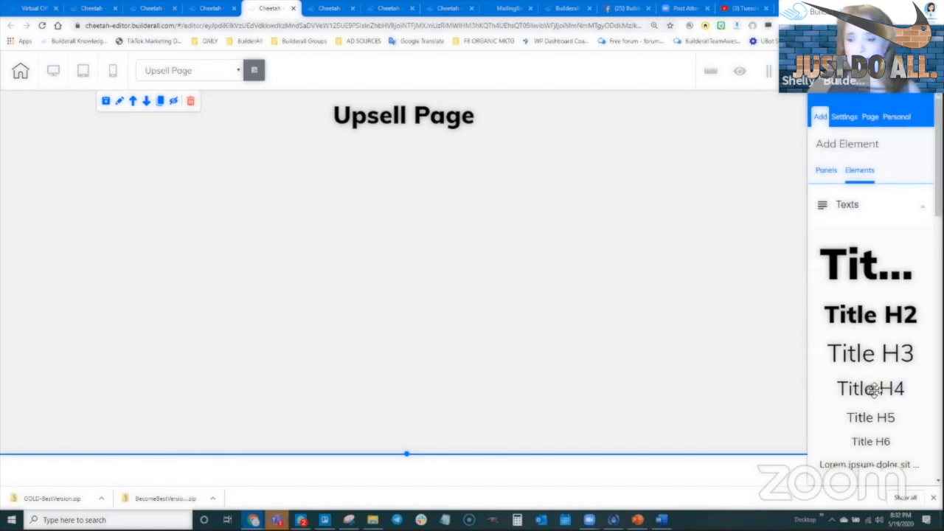
left_click_drag(872, 391, 405, 170)
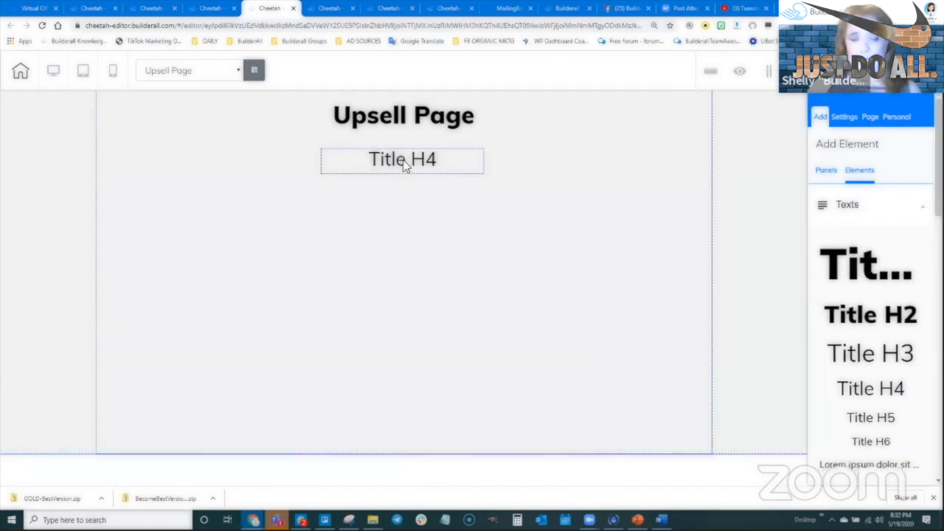
Replace the Title H4 text with "Become your Best Version of Yourself Video Series", starting a new line before "Video Series".
left_click(405, 167)
left_click(406, 163)
key("ctrl+a")
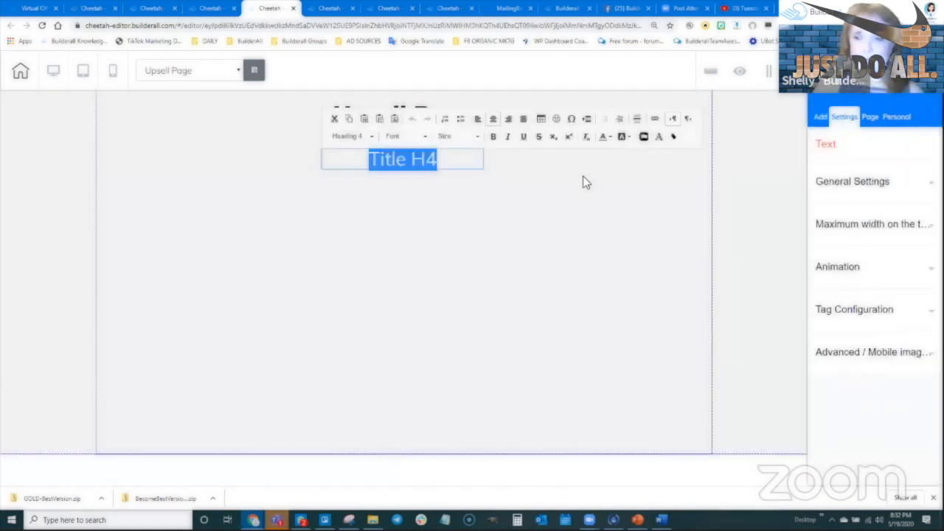
type("Become ")
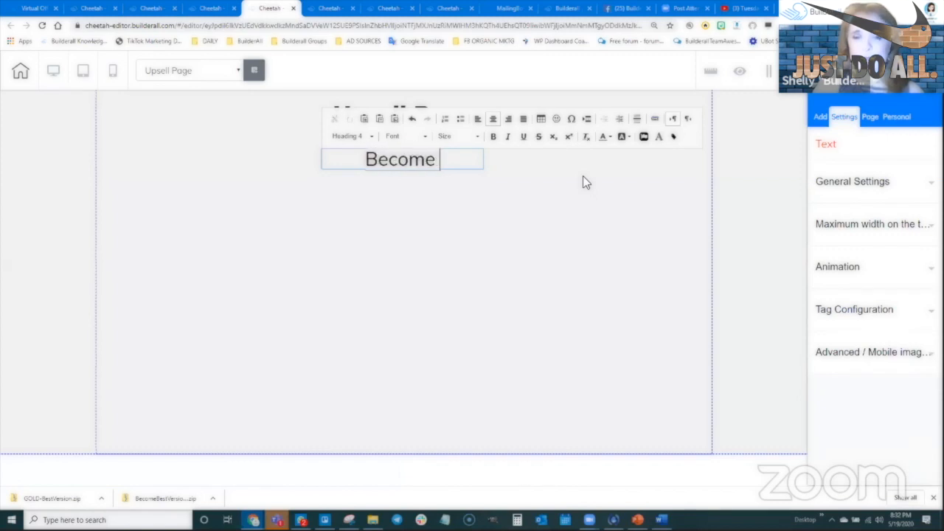
type("your Best Version of your")
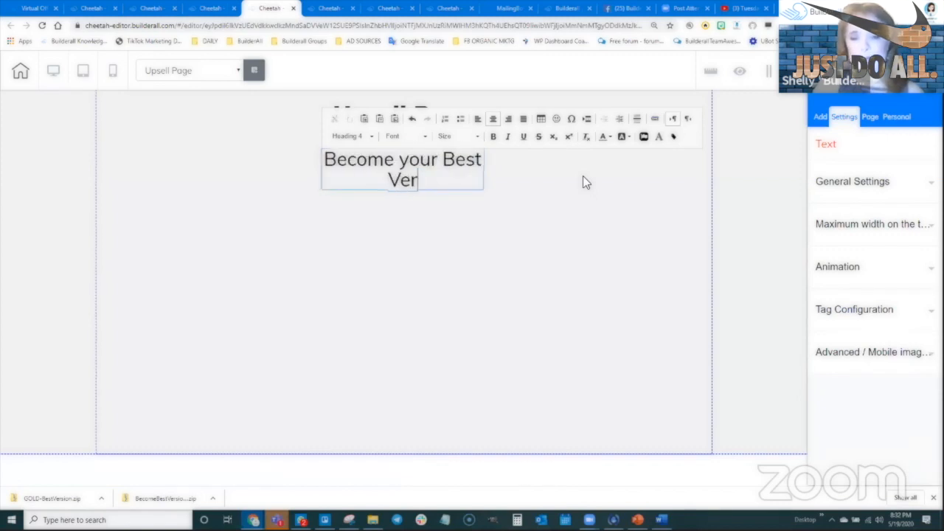
key("BackSpace")
key("BackSpace")
key("BackSpace")
key("BackSpace")
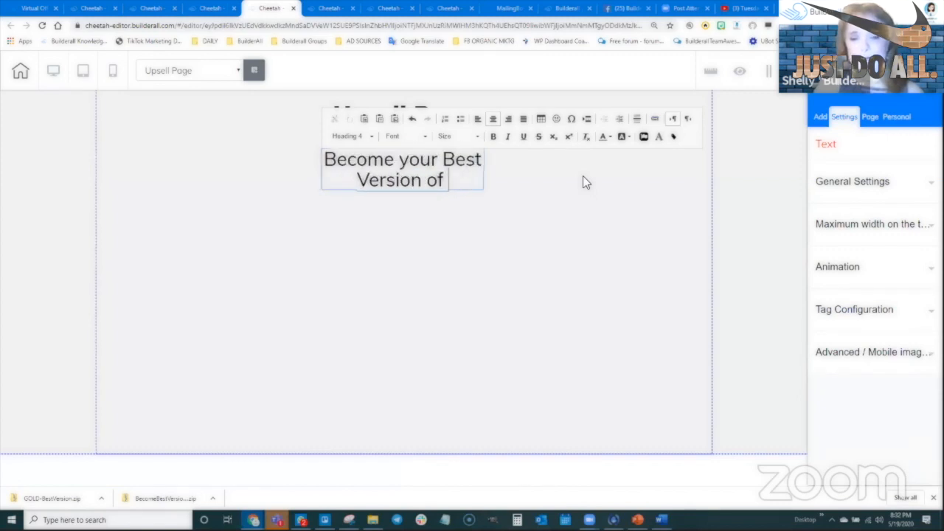
type("Yourself")
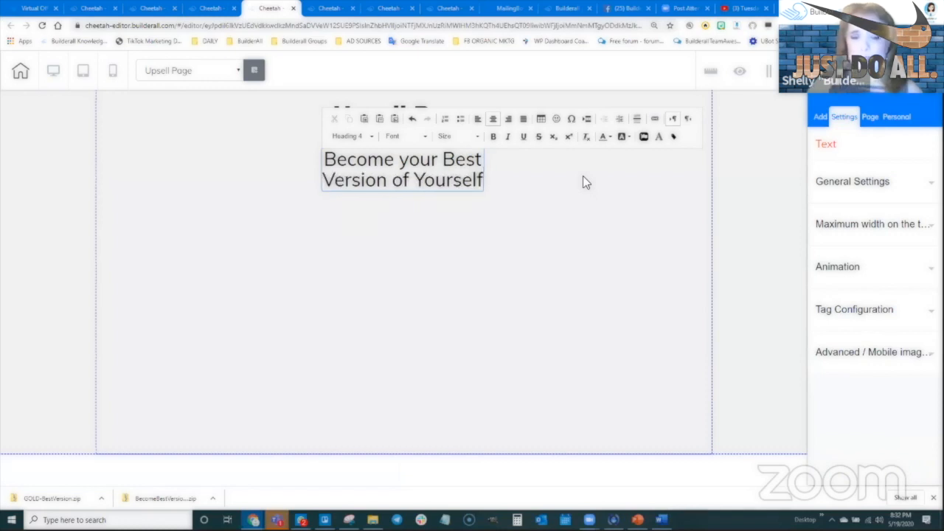
type(" Vid")
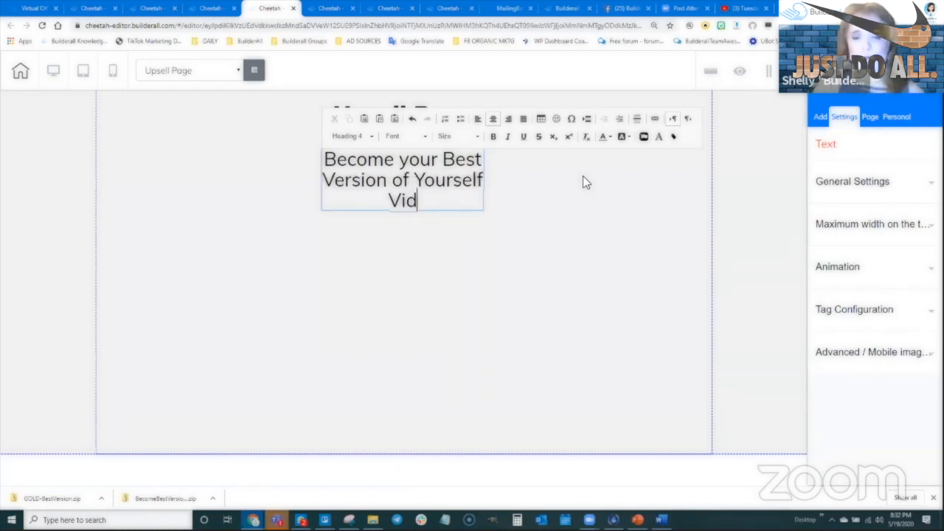
type("eo Series")
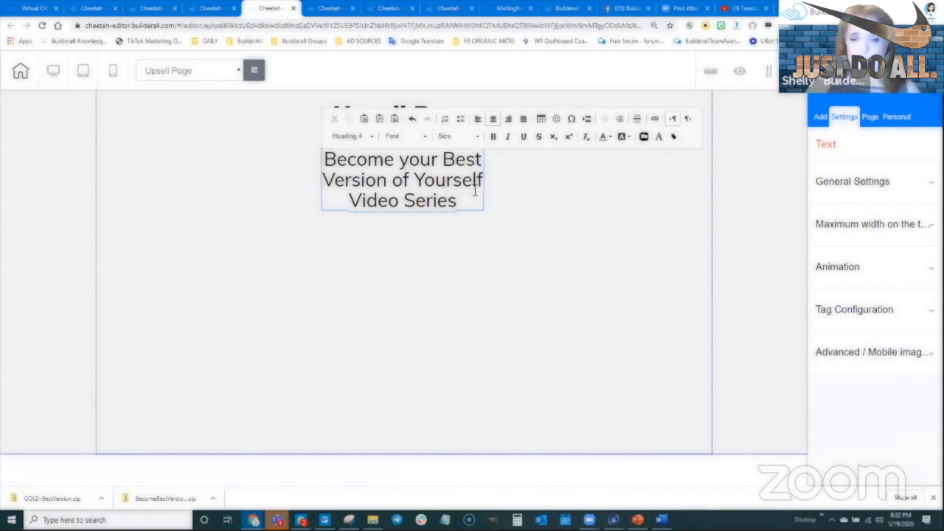
left_click(483, 184)
key("Return")
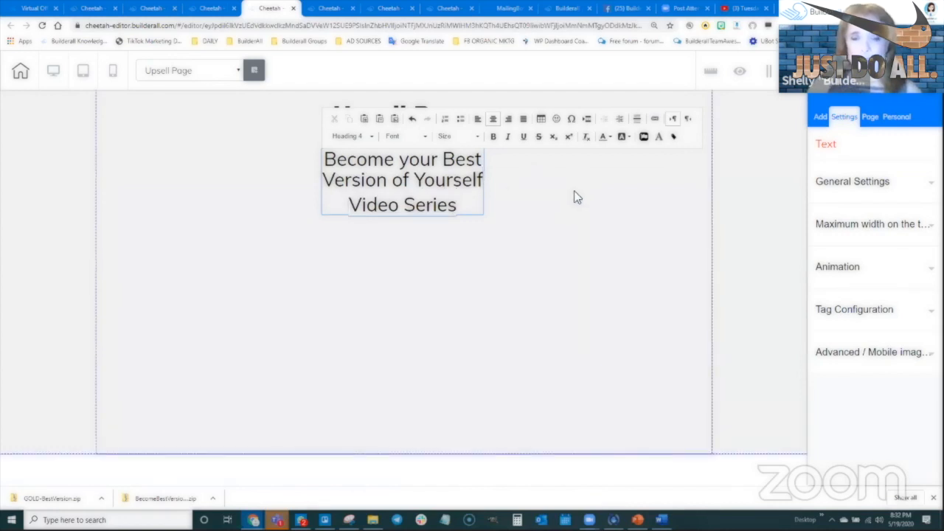
Widen the subtitle's text box so its first sentence fits on one line, and center it closely beneath the page title.
left_click(465, 220)
left_click_drag(484, 217, 588, 219)
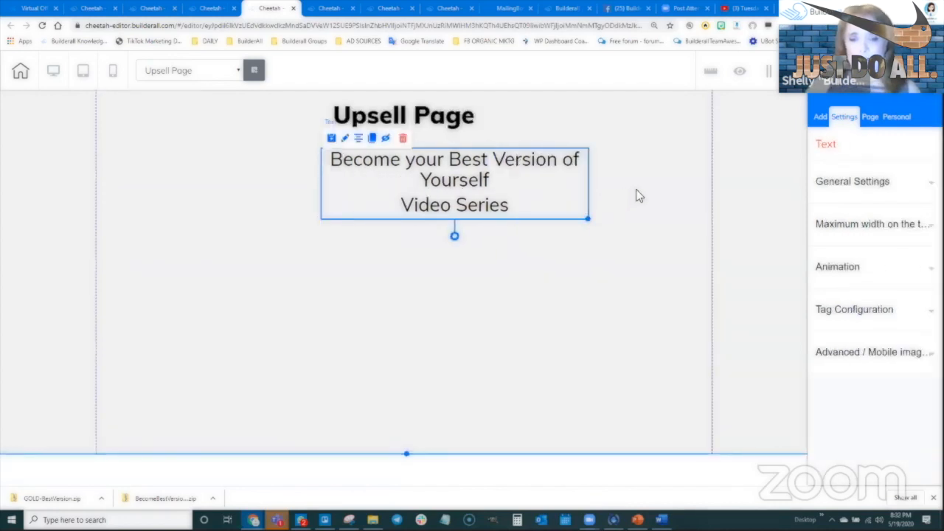
left_click_drag(636, 190, 676, 188)
left_click_drag(621, 167, 525, 157)
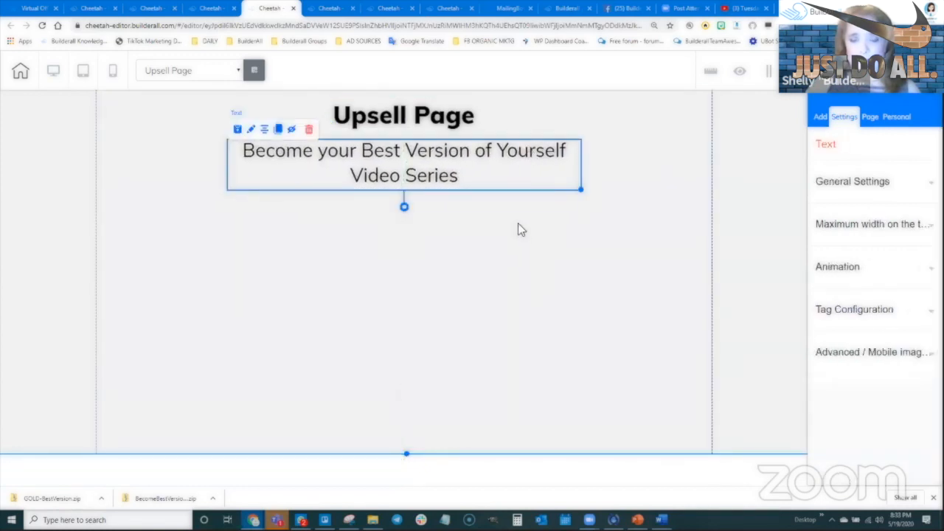
left_click(595, 317)
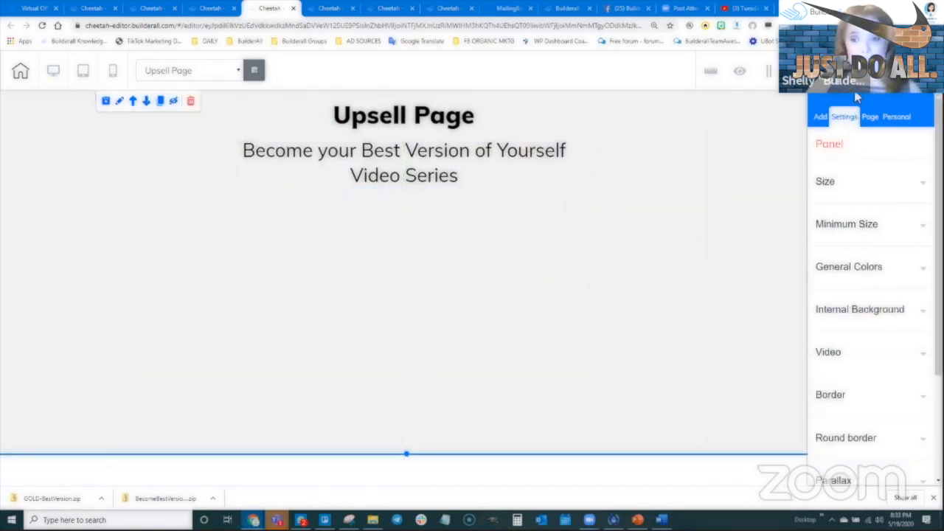
Add an image element beneath the subtitle, in the left half of the panel.
left_click(821, 118)
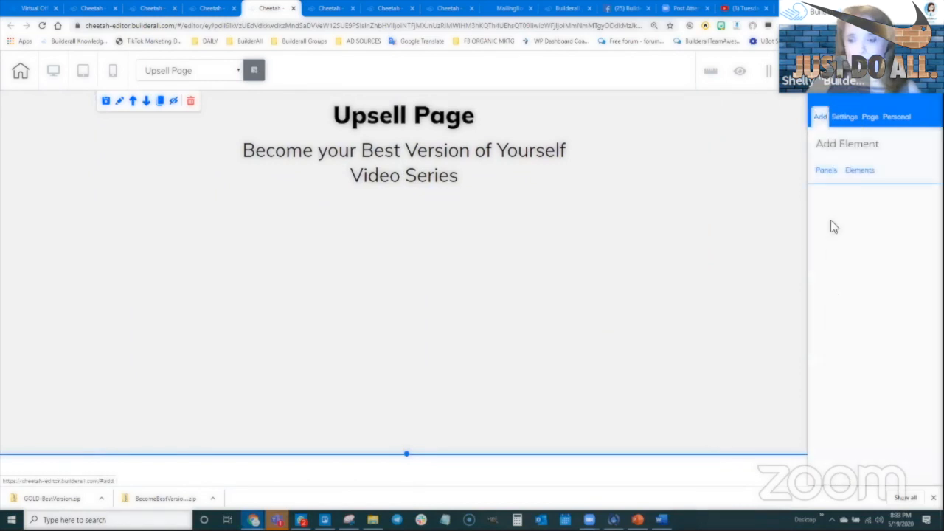
left_click(857, 177)
scroll(858, 367, "down", 7)
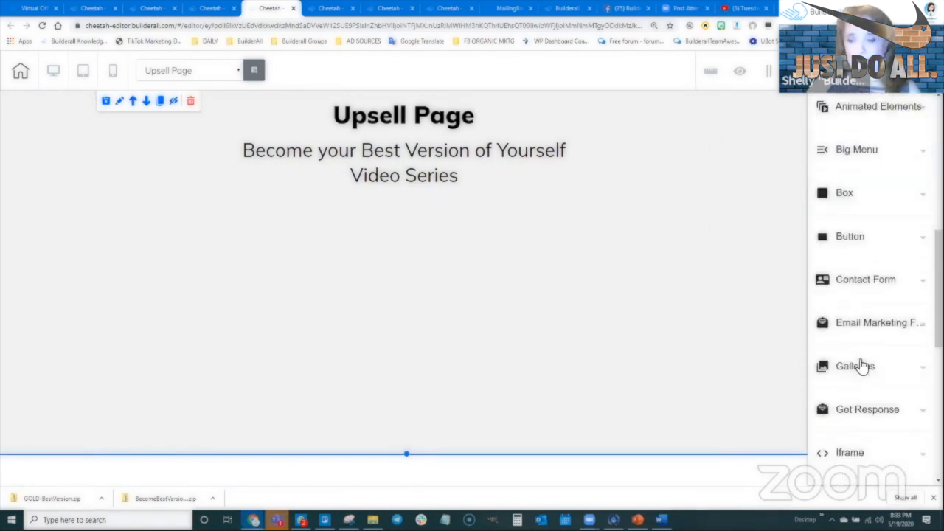
left_click(850, 262)
left_click_drag(889, 321, 322, 339)
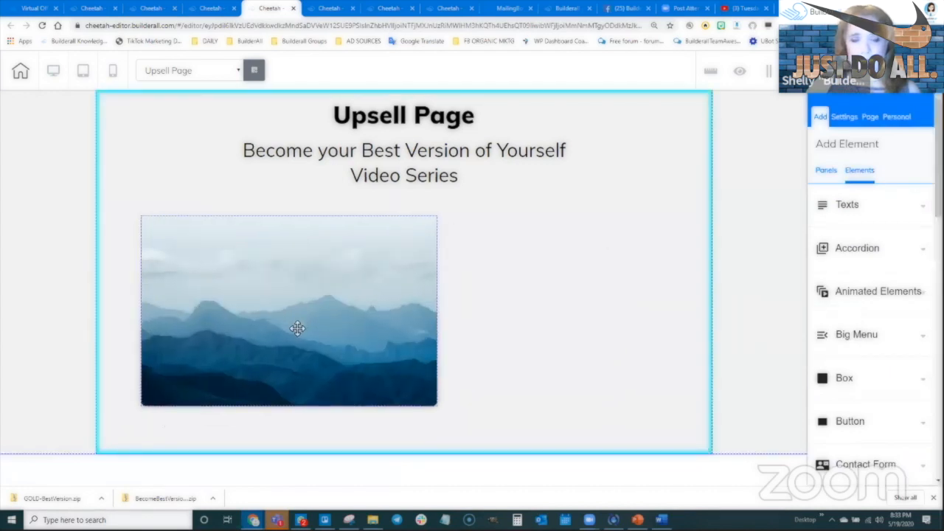
Start changing the placeholder image and open the file browser for uploading a replacement.
left_click(264, 294)
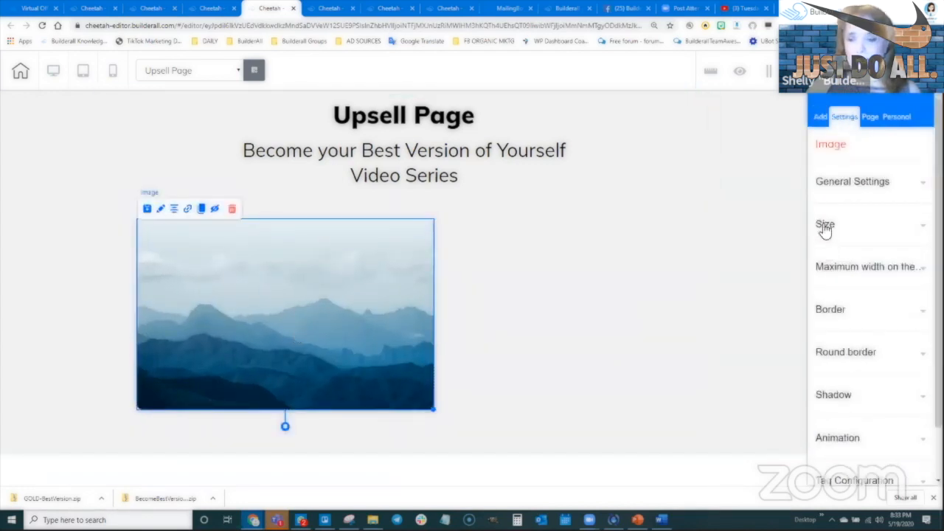
left_click(845, 184)
left_click(866, 411)
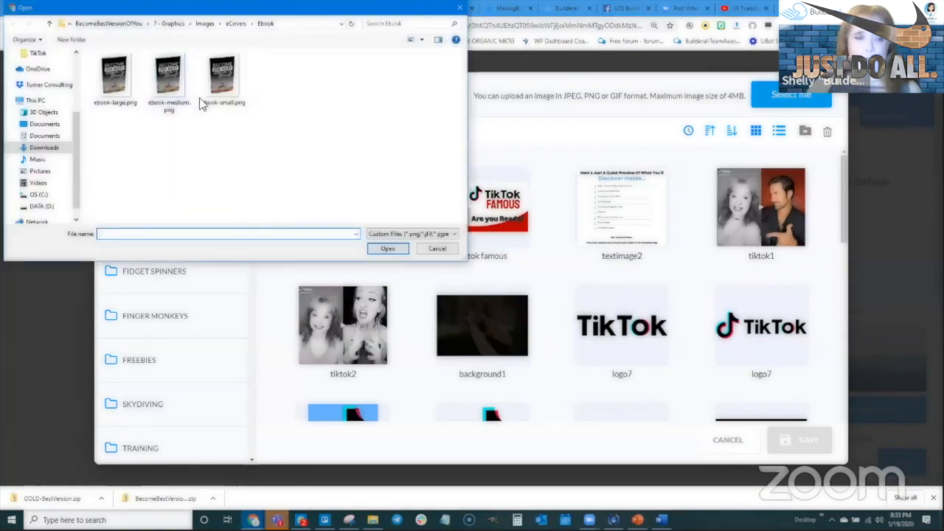
Look through the Module 10 - Feature Images and Module 2 - Upsell Page image folders in GOLD-BestVersion for a suitable picture.
left_click(109, 22)
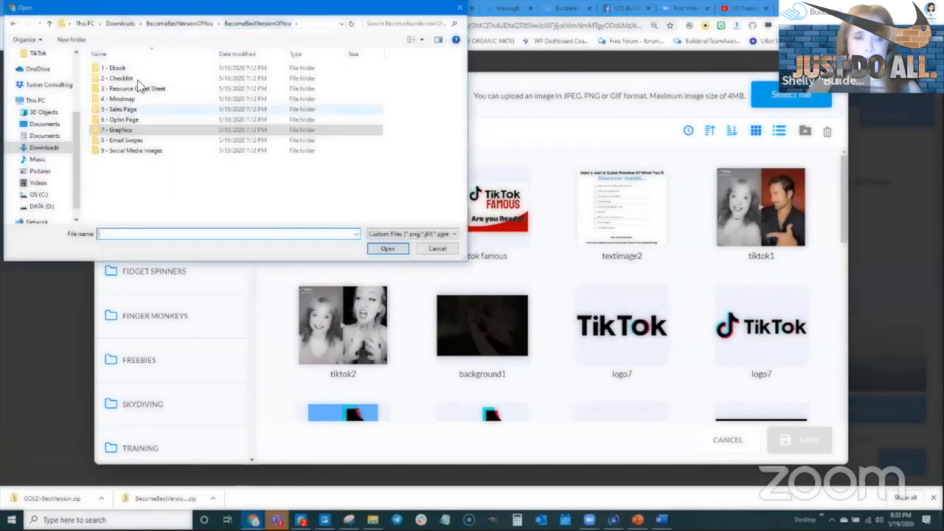
left_click(130, 24)
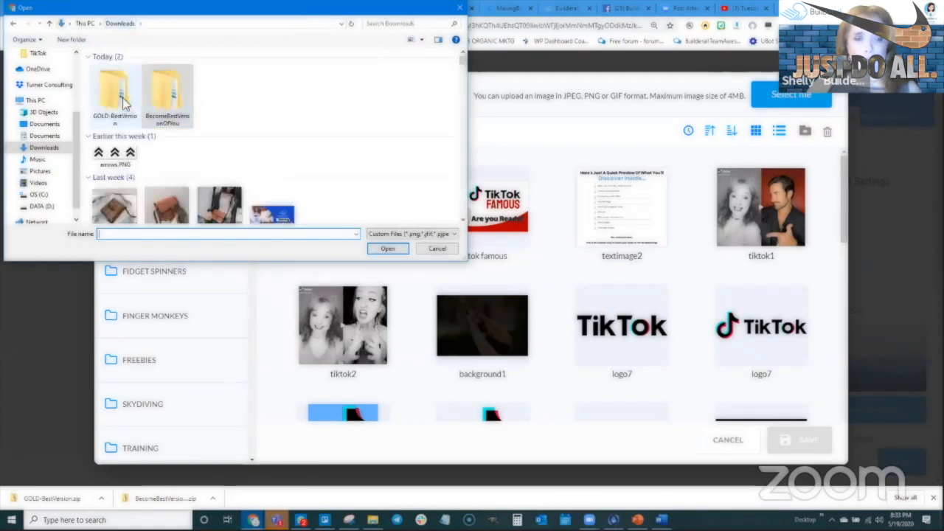
double_click(118, 99)
double_click(136, 77)
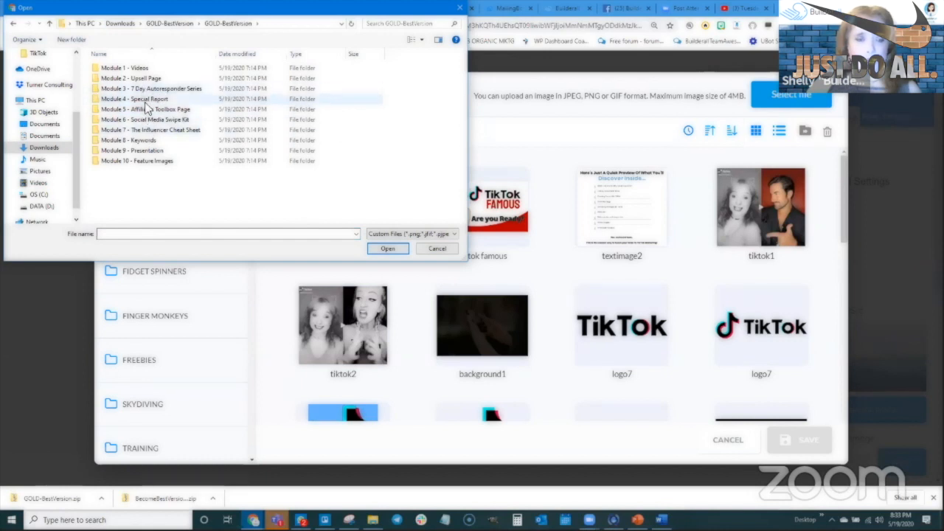
double_click(148, 161)
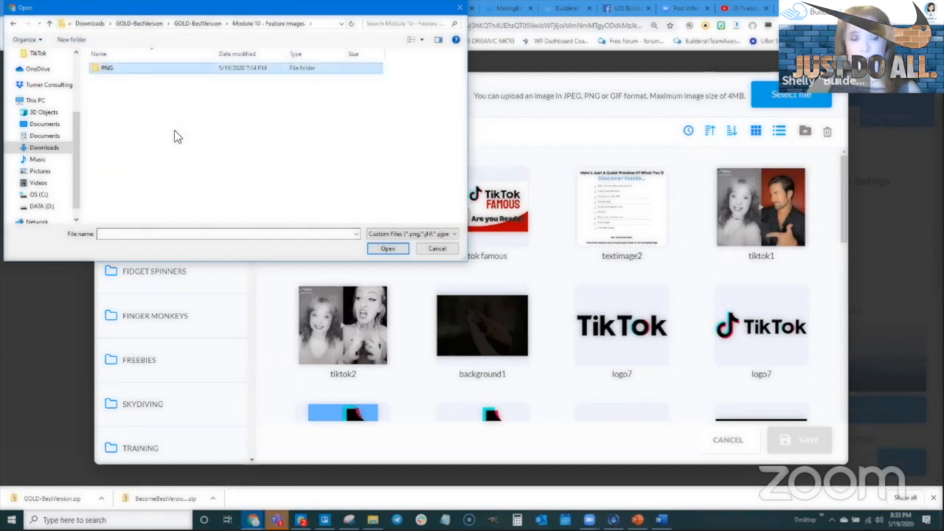
key("Return")
left_click_drag(194, 73, 149, 44)
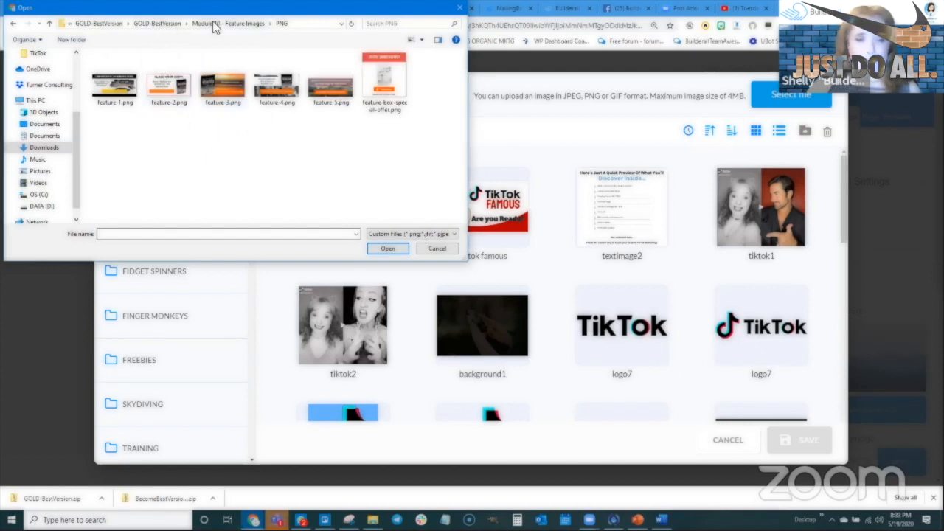
left_click(184, 23)
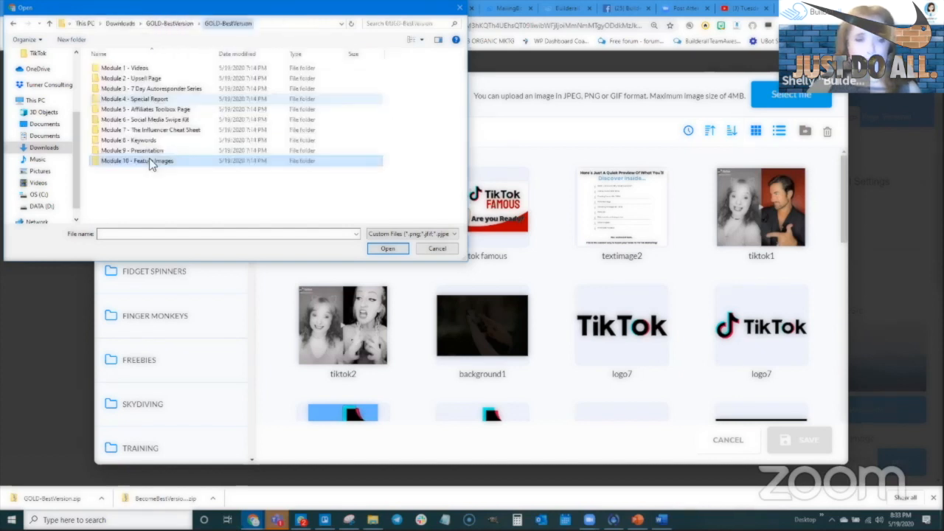
double_click(135, 78)
double_click(118, 79)
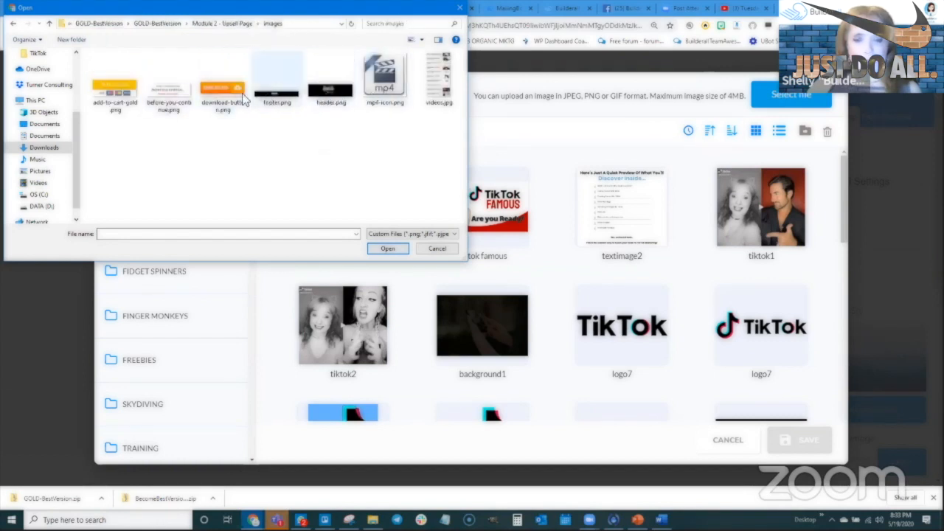
Examine the Flat images folder within 7 - Graphics in the BecomeBestVersionOfYou download.
left_click(162, 23)
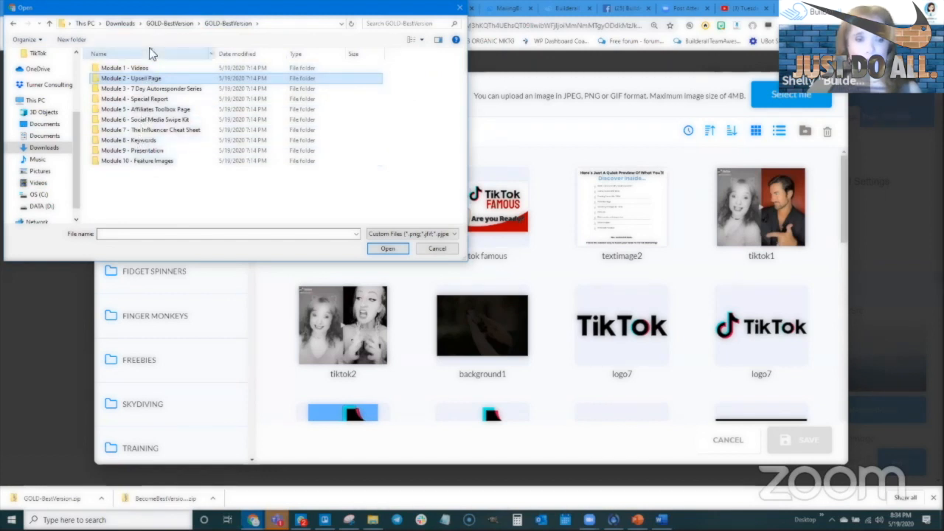
left_click(120, 24)
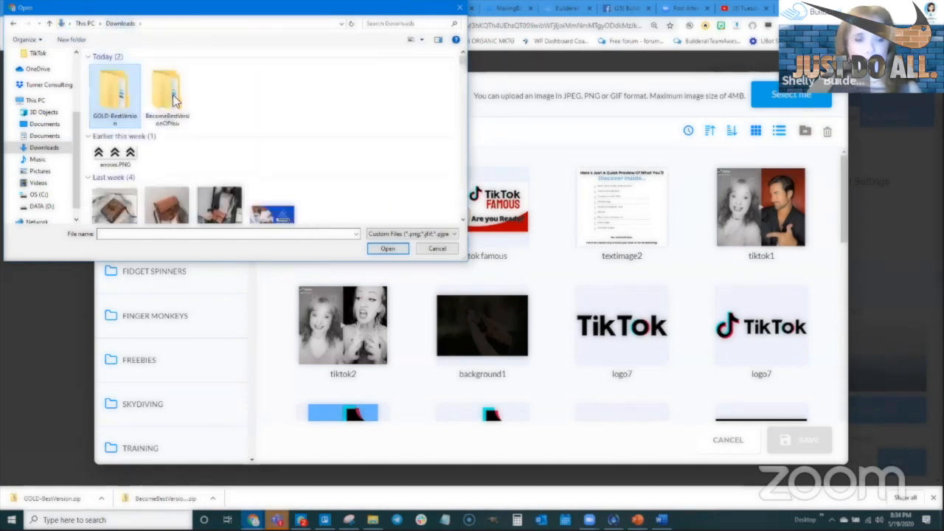
double_click(171, 95)
double_click(130, 78)
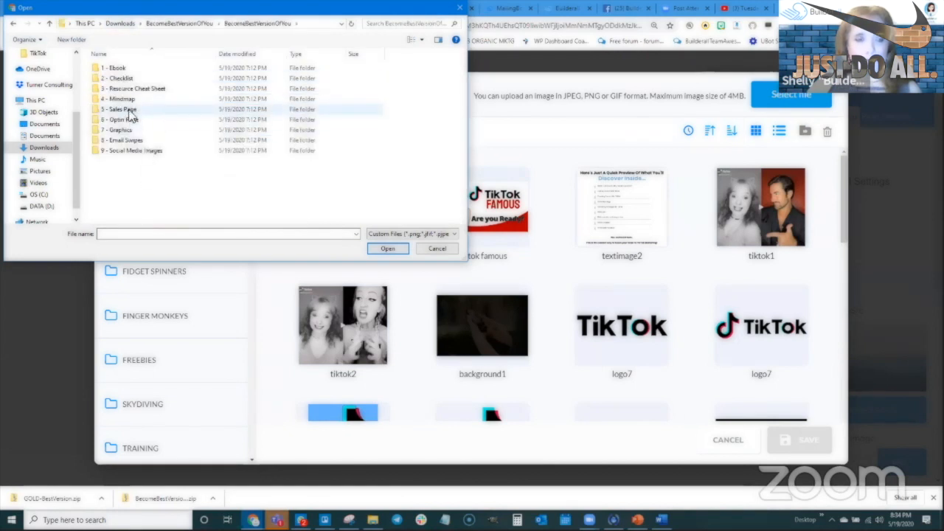
double_click(120, 129)
double_click(115, 78)
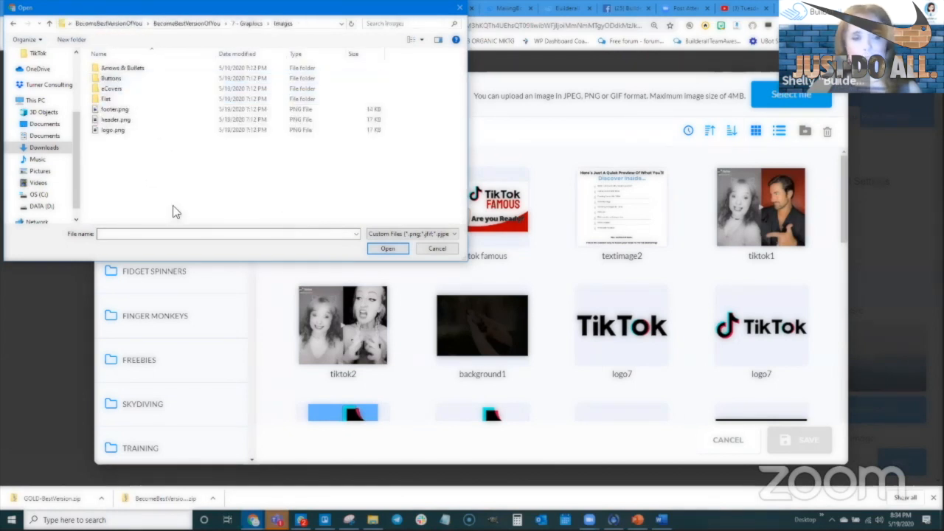
double_click(109, 98)
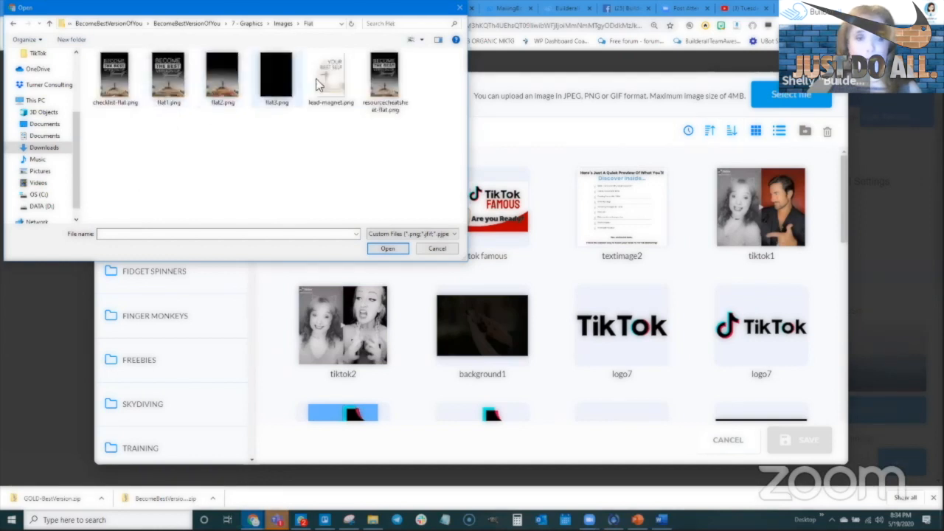
Upload bundle-small.png from the 5 - Sales Page images folder and use it in place of the placeholder image.
left_click(213, 24)
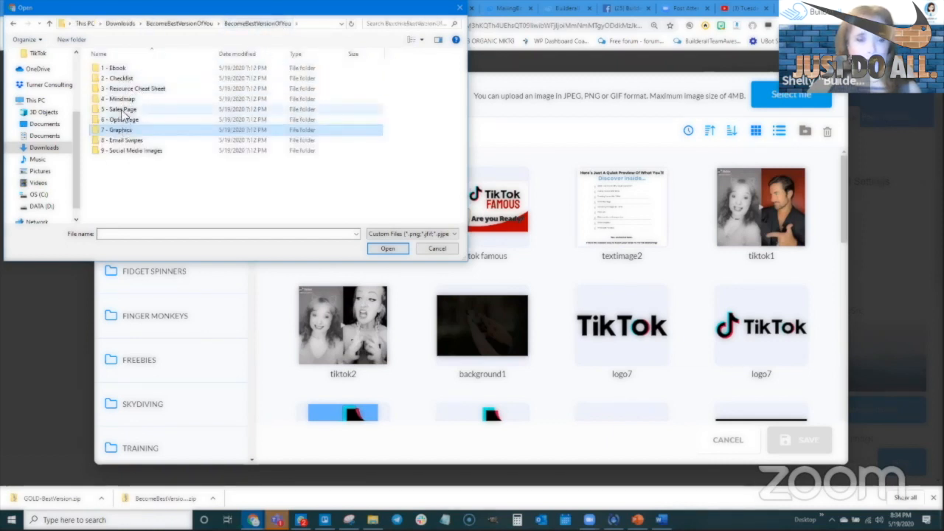
double_click(124, 110)
double_click(117, 79)
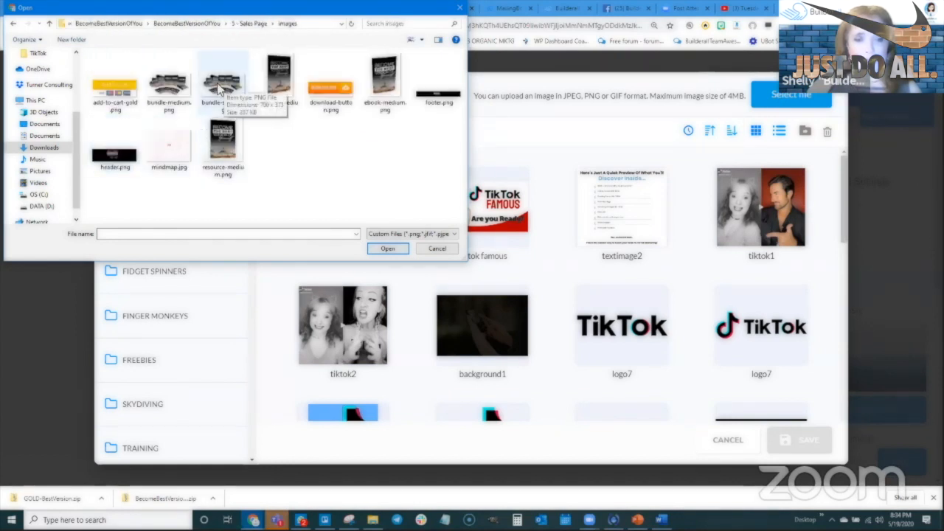
left_click(222, 85)
left_click(383, 248)
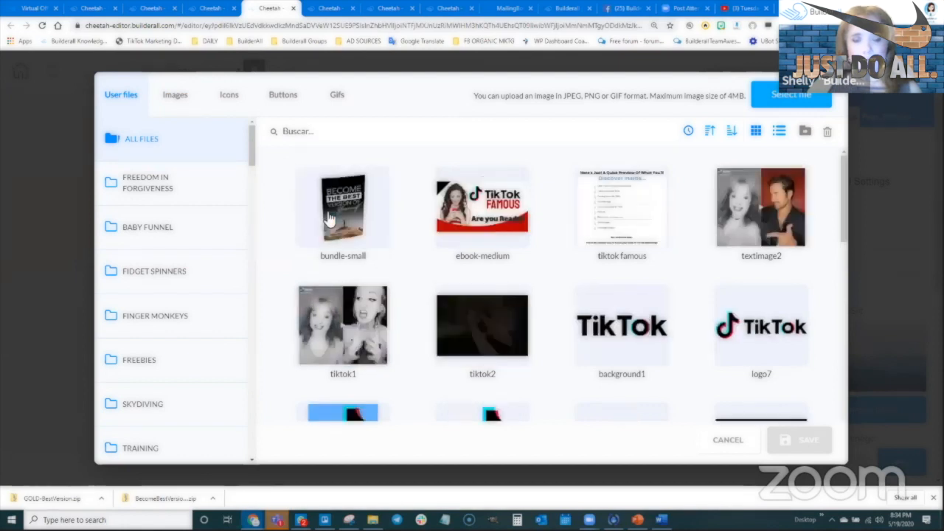
left_click(344, 172)
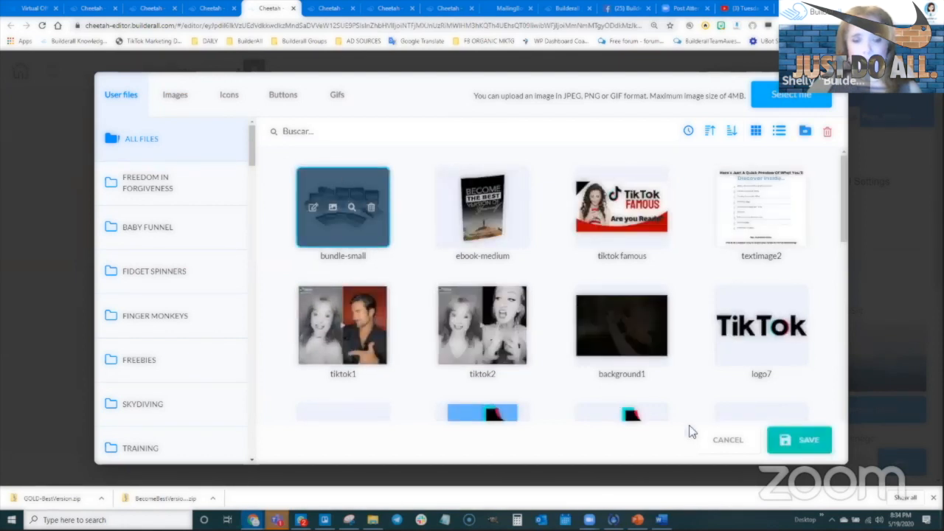
left_click(800, 440)
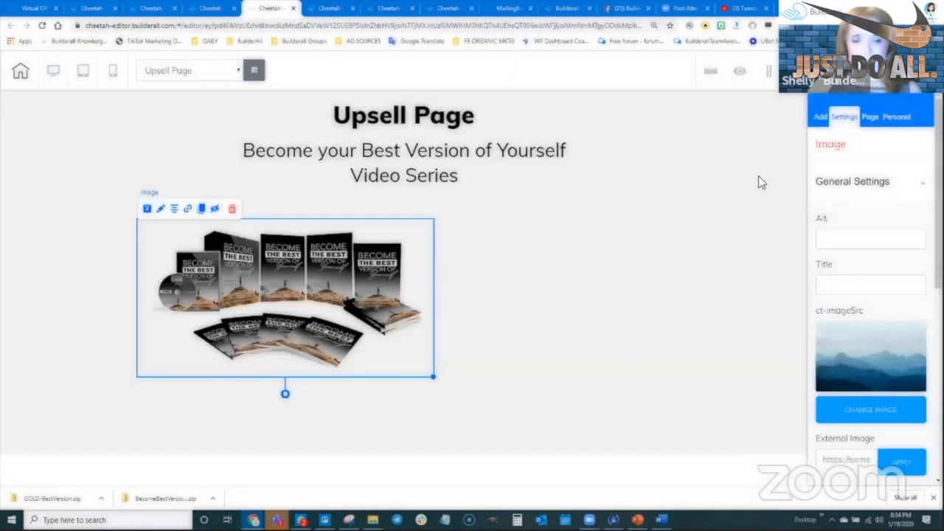
Add an H5 title beside the bundle image reading "You don't want to miss the chance to get the video series that goes right along with the ebook.".
left_click(821, 117)
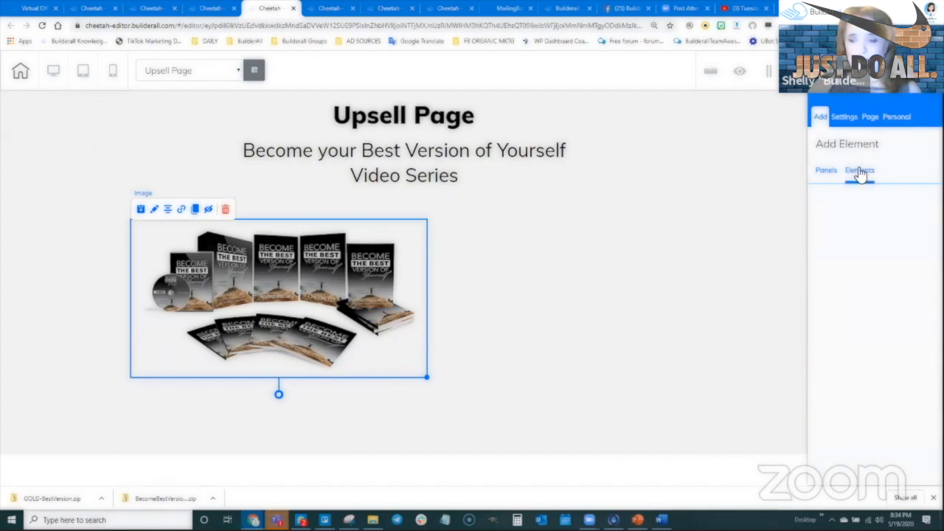
left_click(860, 171)
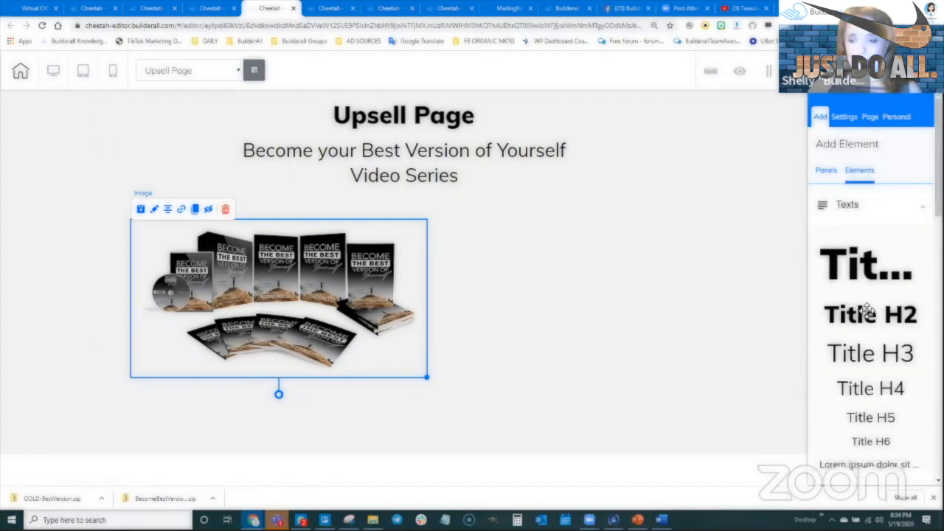
left_click_drag(881, 417, 538, 234)
double_click(541, 232)
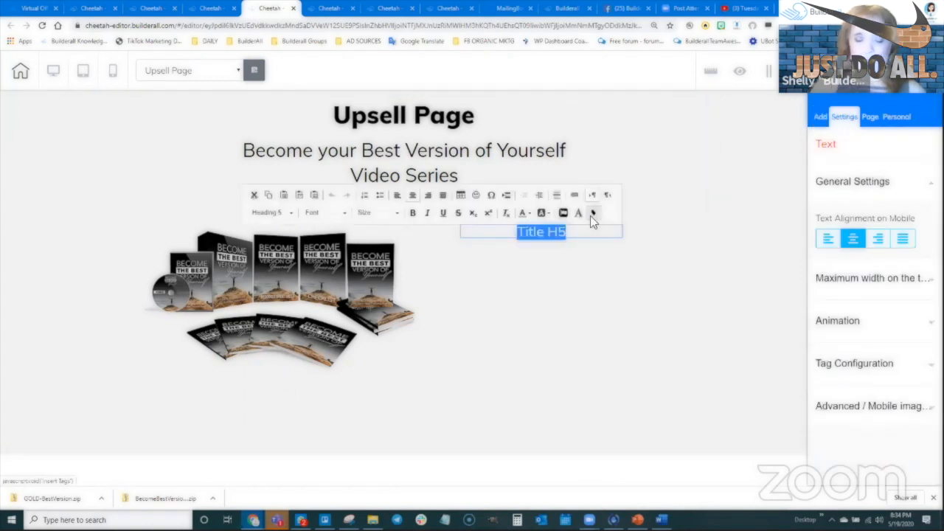
type("You don't want to")
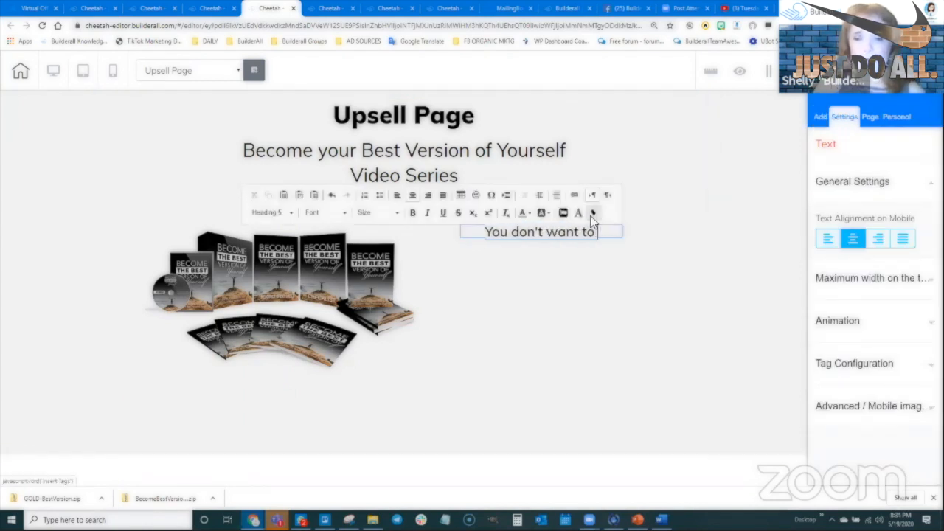
type(" miss the chance to get th")
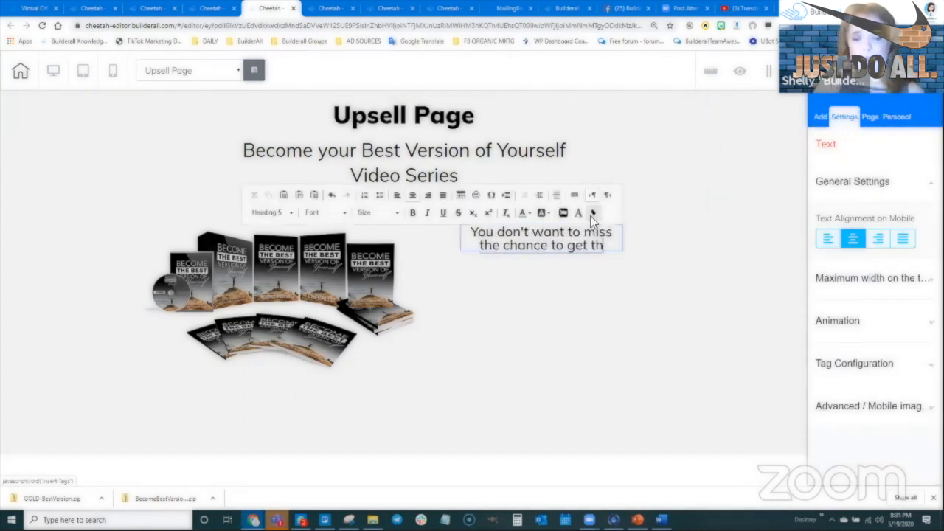
type("e video series")
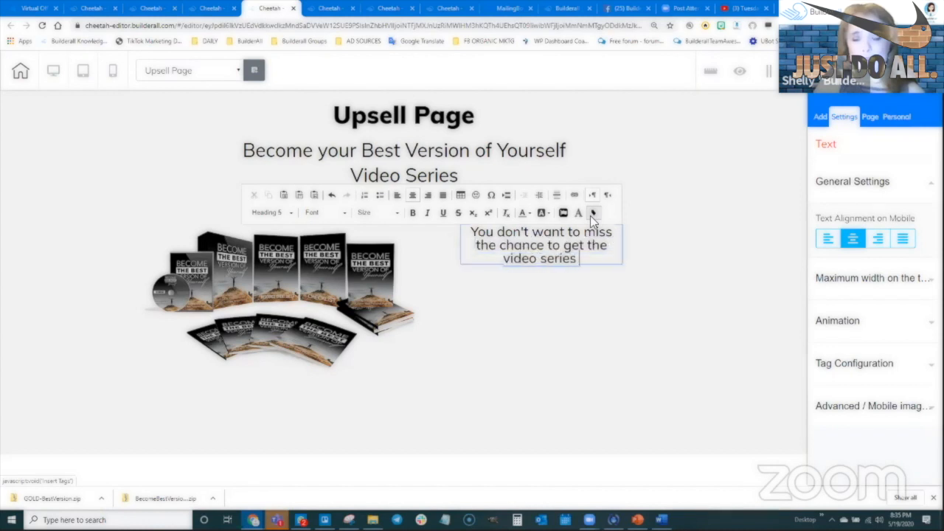
type(" that goes right along w")
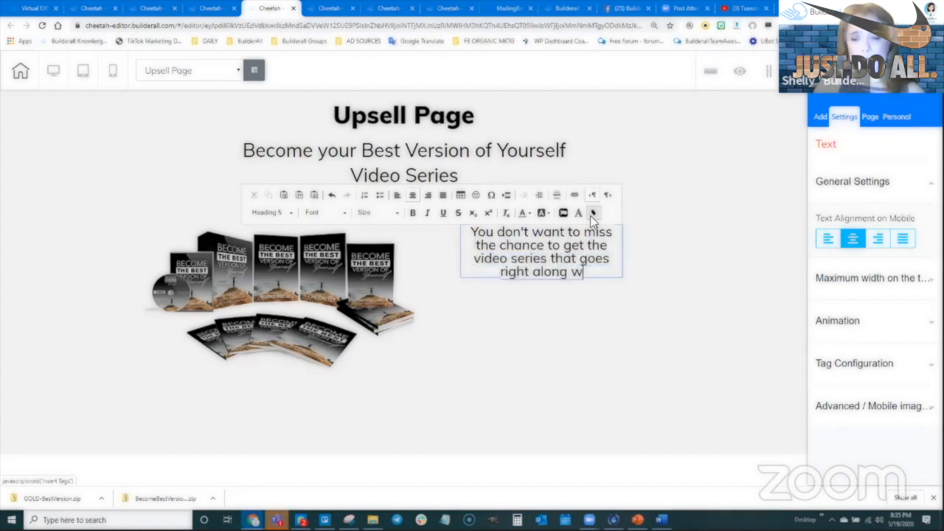
type("ith the ebook.")
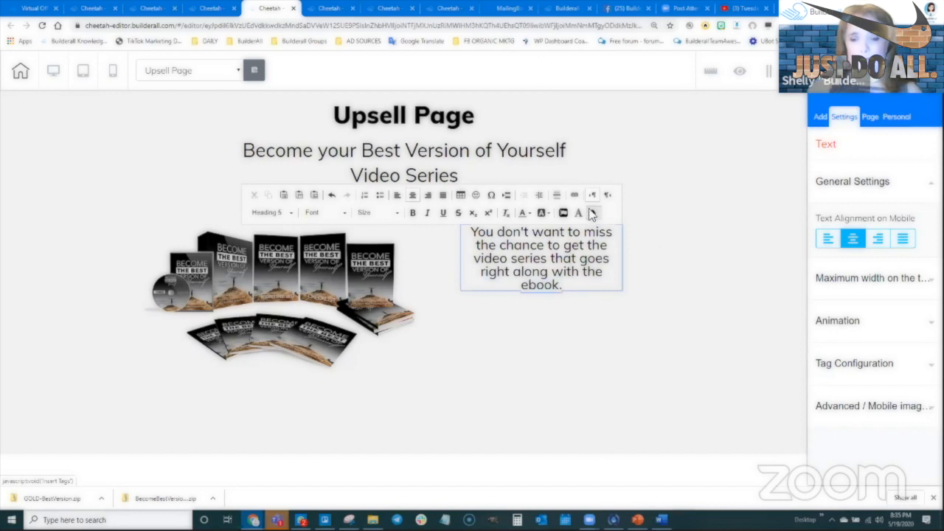
left_click(663, 249)
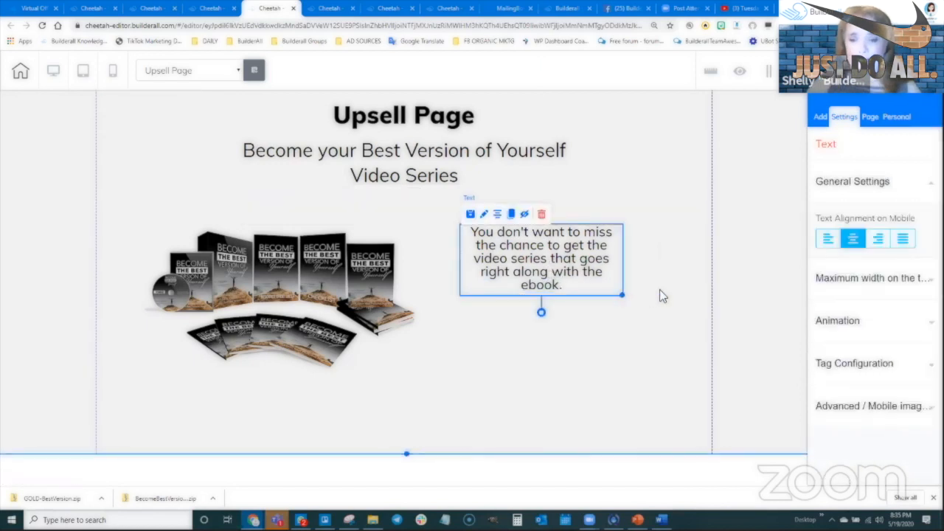
Widen and reposition the video series text, duplicate it below, and replace the copy's wording with $0.05.
left_click_drag(622, 295, 660, 289)
mouse_move(572, 251)
left_mouse_down()
mouse_move(559, 245)
mouse_move(560, 314)
mouse_move(469, 301)
left_mouse_up()
left_click(499, 212)
left_click(572, 329)
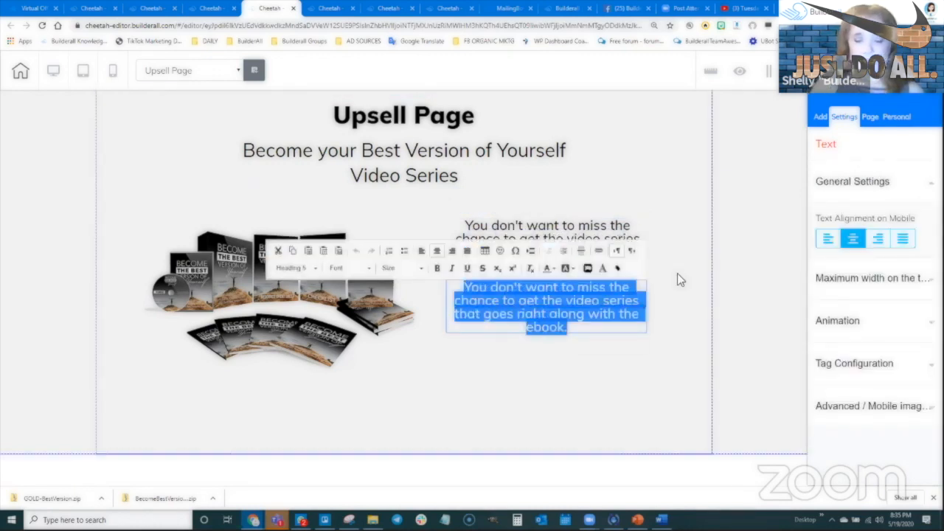
type("$0.05")
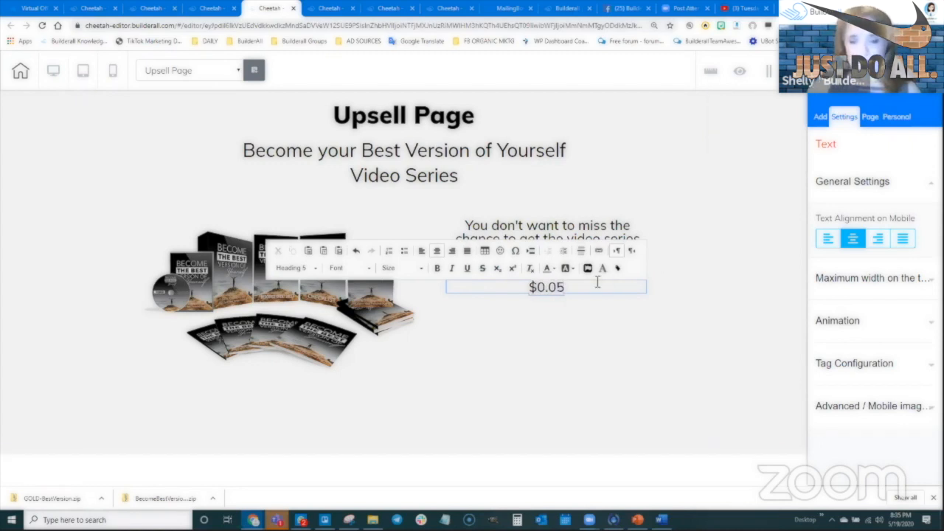
Format the $0.05 price text as a neutral paragraph with font size 50.
left_click_drag(598, 283, 520, 289)
left_click(293, 267)
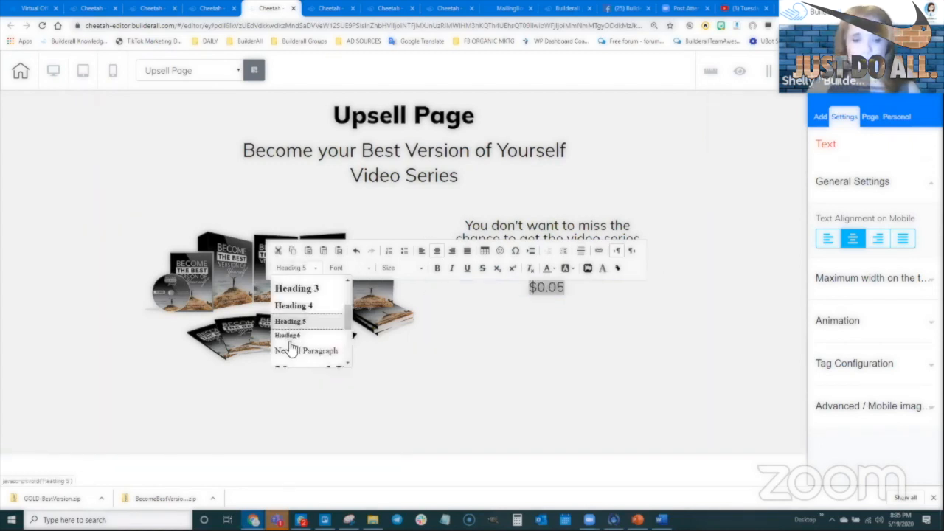
scroll(289, 324, "down", 2)
left_click(404, 268)
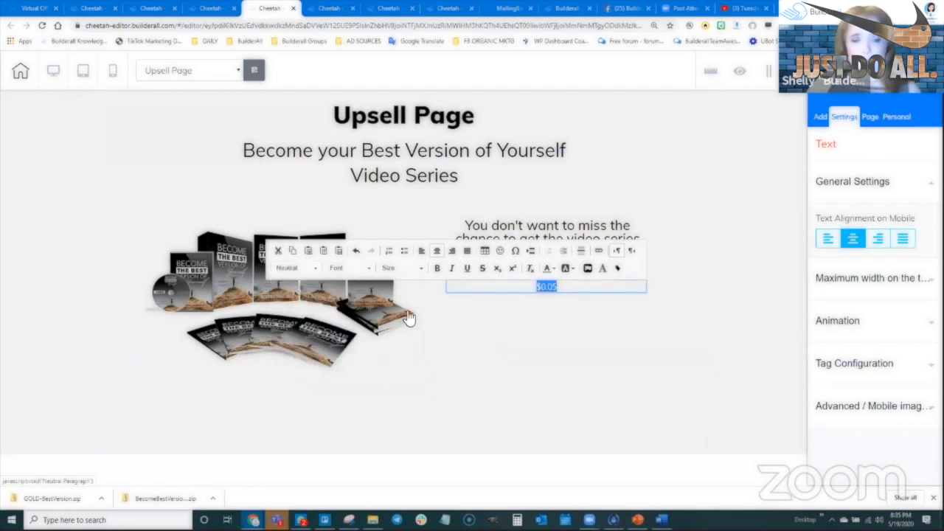
scroll(408, 333, "down", 10)
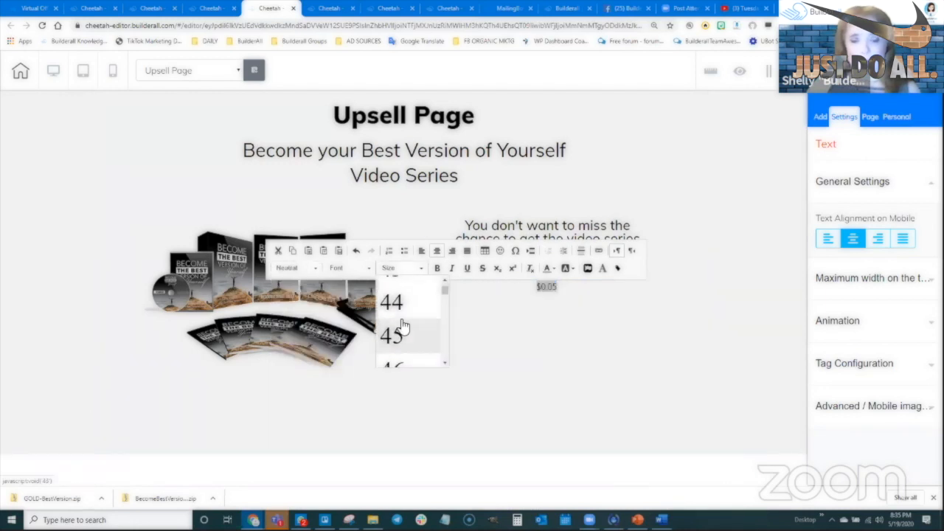
scroll(403, 325, "up", 2)
left_click(399, 318)
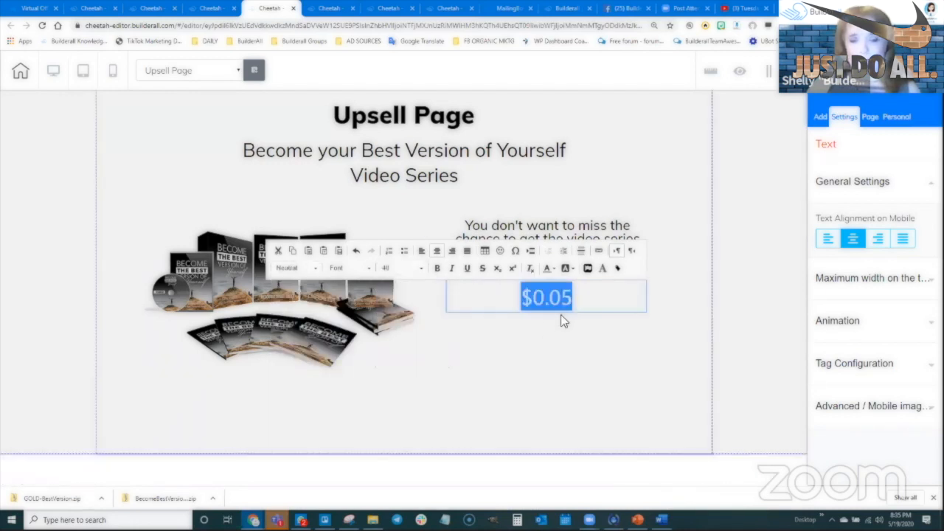
left_click(386, 270)
scroll(396, 333, "down", 5)
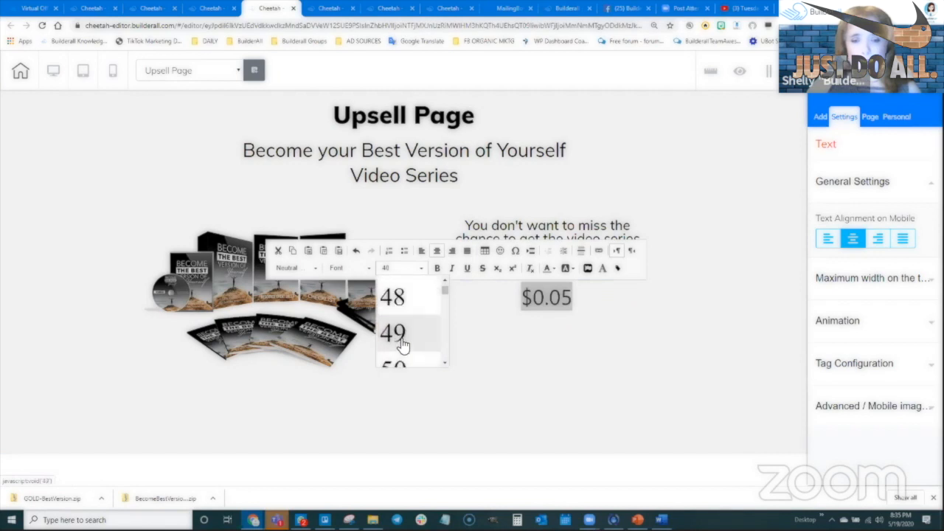
left_click(404, 333)
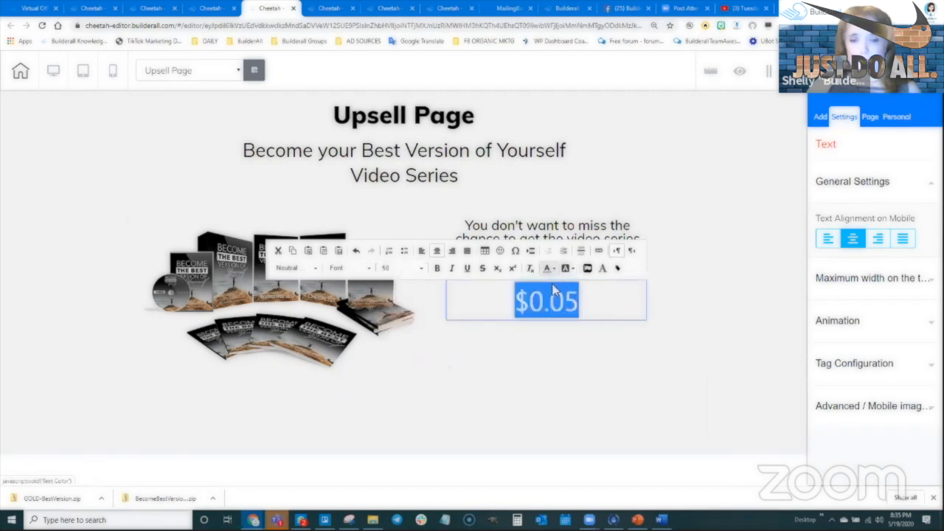
Color the $0.05 price text red and nudge it slightly closer to the description.
left_click(550, 268)
left_click(565, 345)
left_click(601, 382)
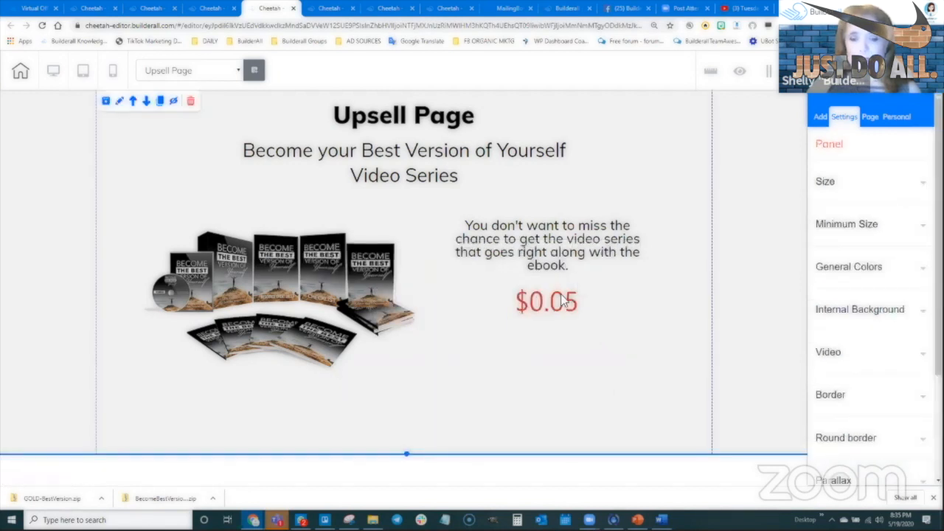
left_click_drag(558, 297, 559, 291)
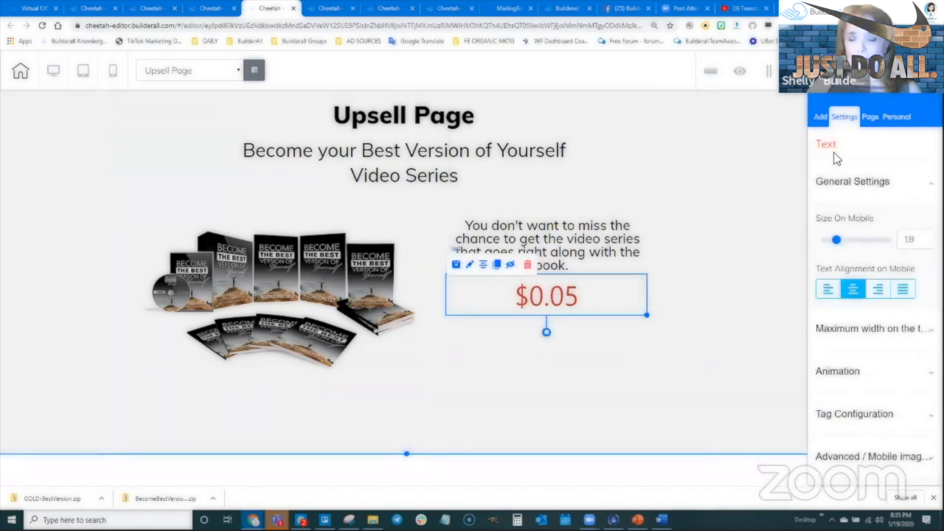
Add a green button element centered beneath the $0.05 price.
left_click(820, 117)
left_click(865, 173)
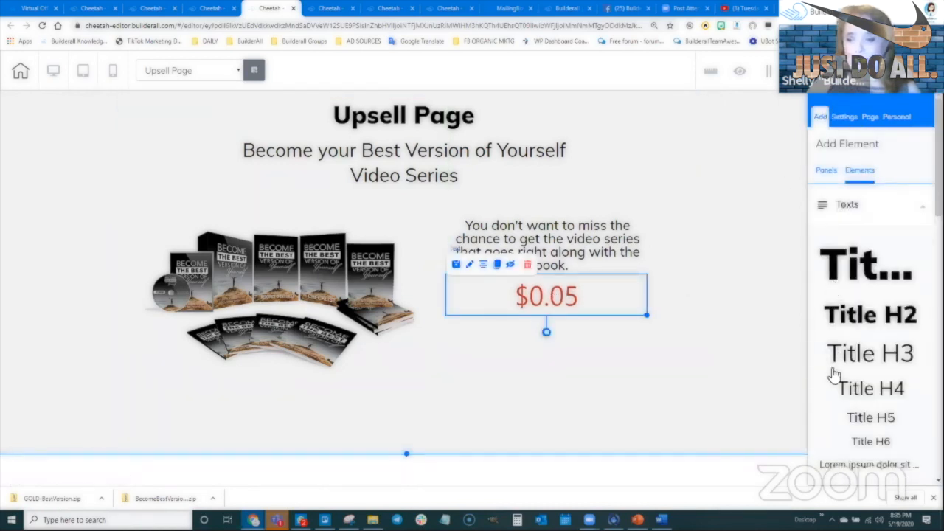
scroll(842, 391, "down", 1)
left_click(847, 373)
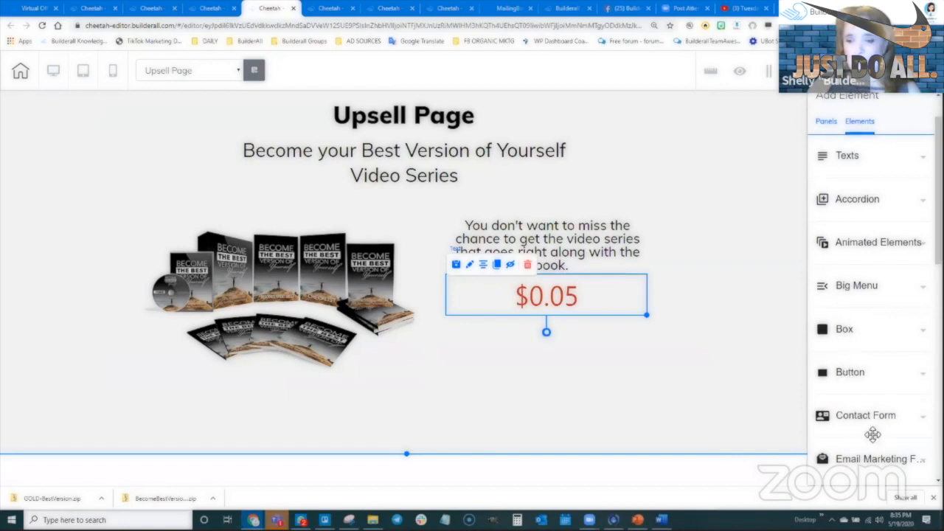
left_click_drag(883, 445, 569, 386)
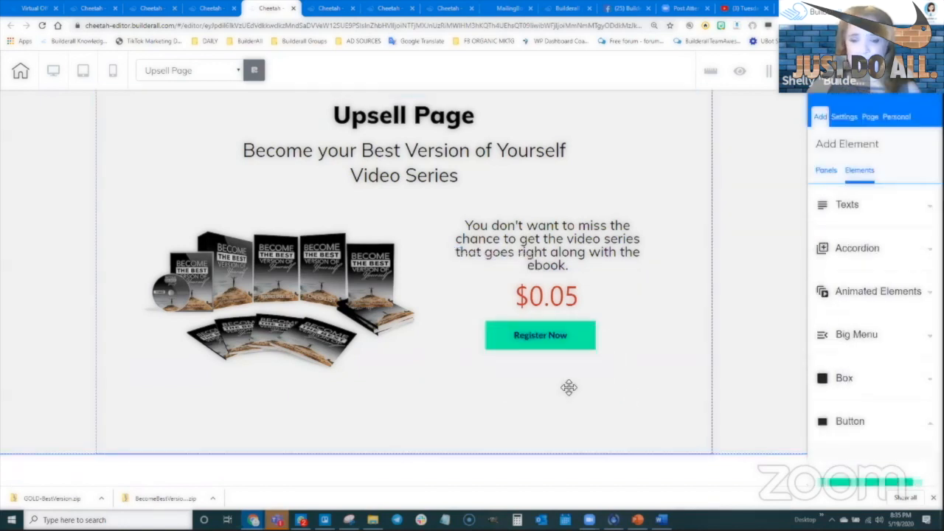
left_click_drag(558, 337, 579, 345)
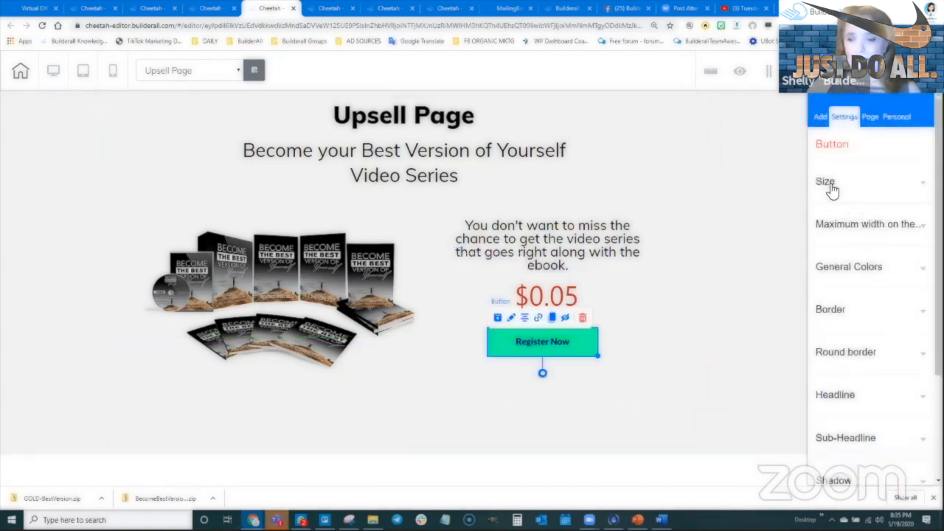
Change the button's headline to BUY NOW.
scroll(840, 377, "down", 1)
left_click(839, 346)
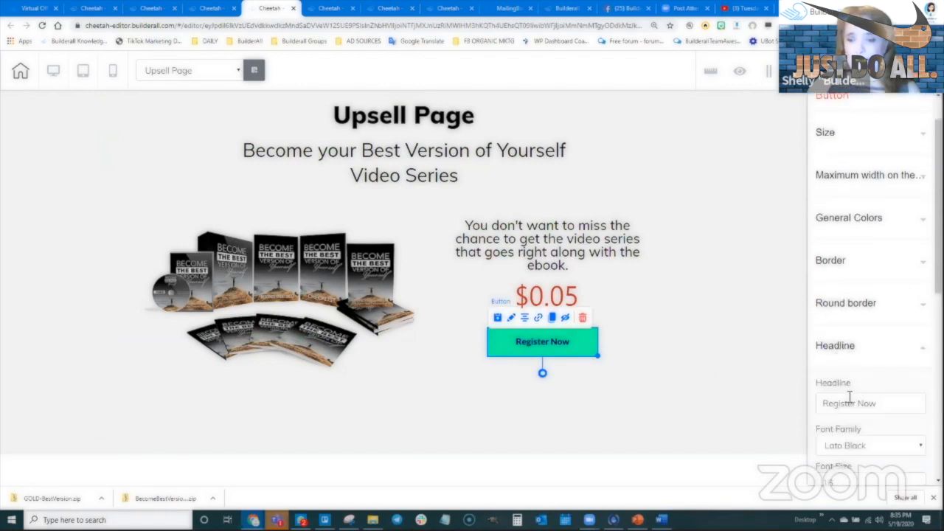
triple_click(841, 403)
type("B")
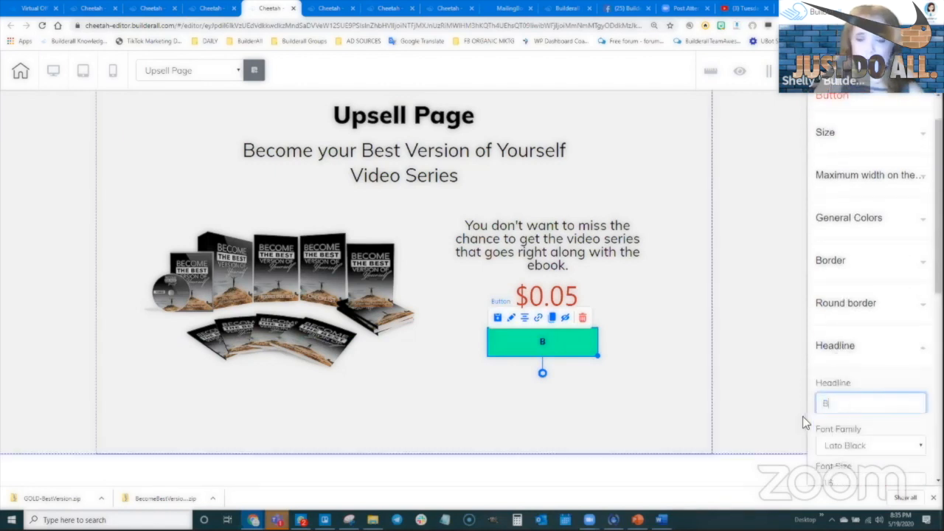
type("UY NOW")
left_click(660, 350)
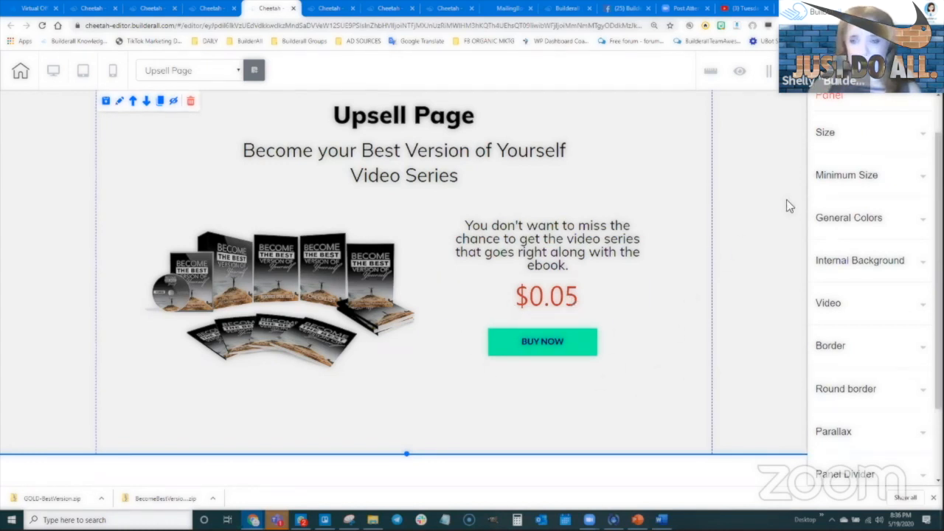
Publish the website and return to editing the Upsell Page.
left_click(884, 71)
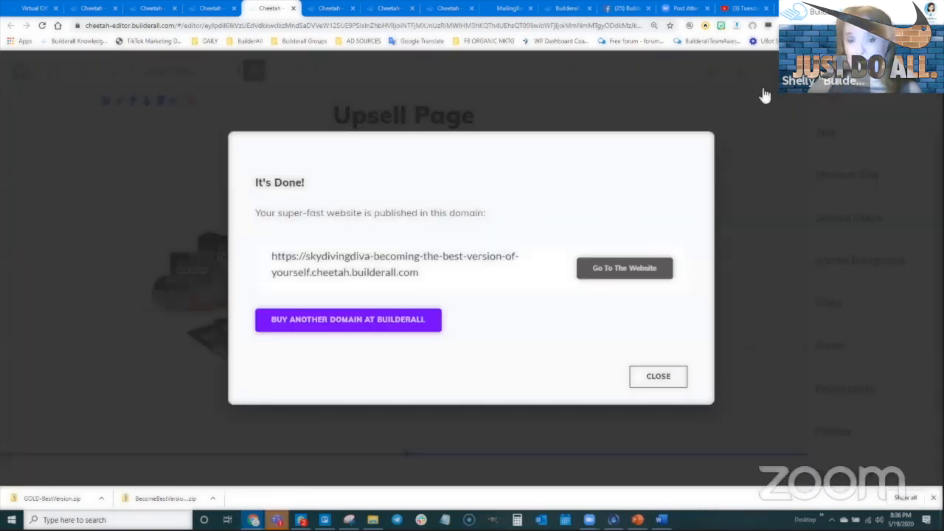
left_click(765, 96)
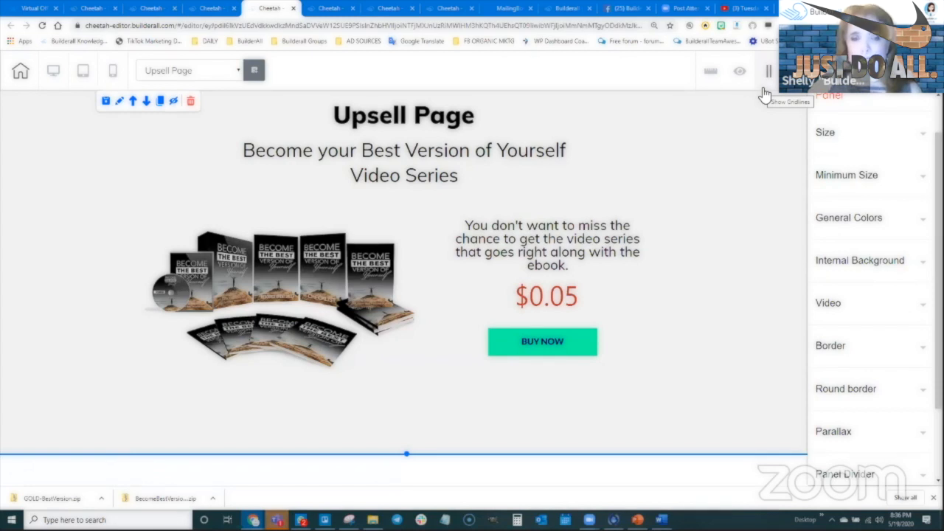
left_click(767, 73)
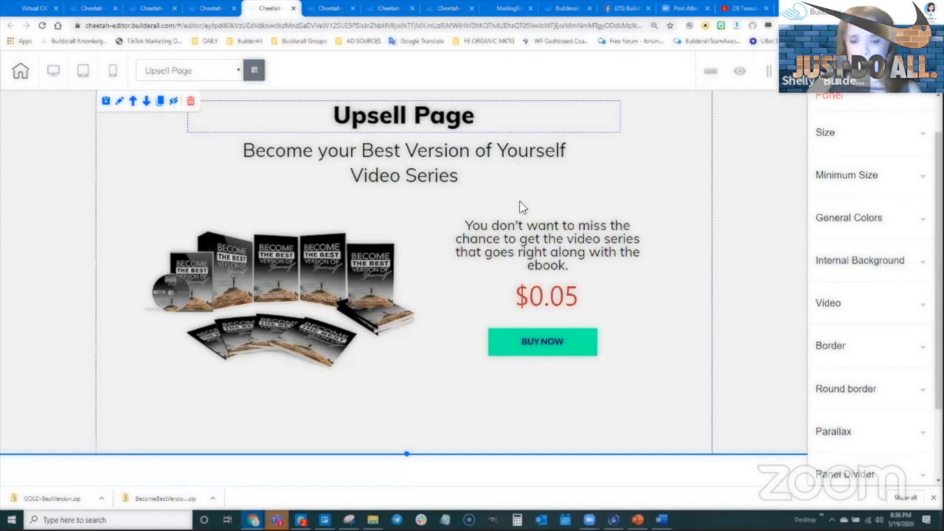
Move the BUY NOW button slightly up and add an H6 title beneath it reading NO THANK YOU.
left_click(551, 338)
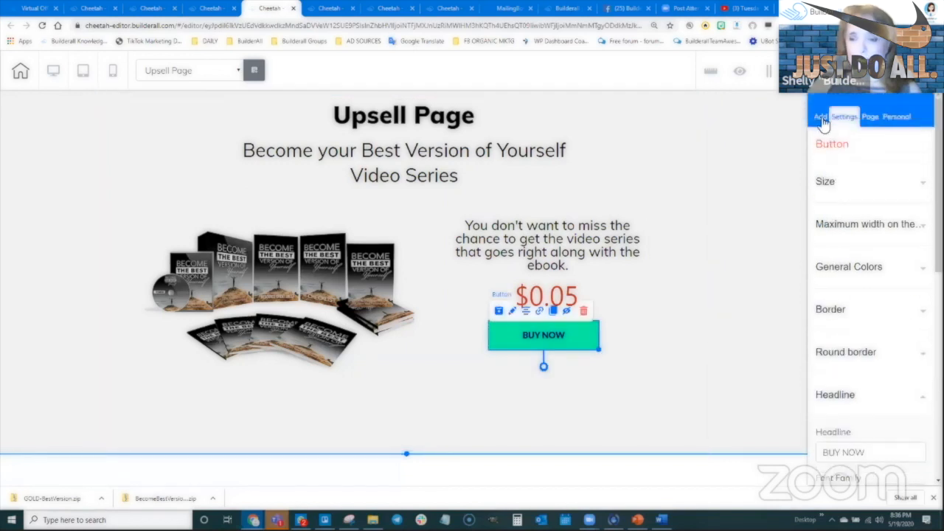
left_click(820, 117)
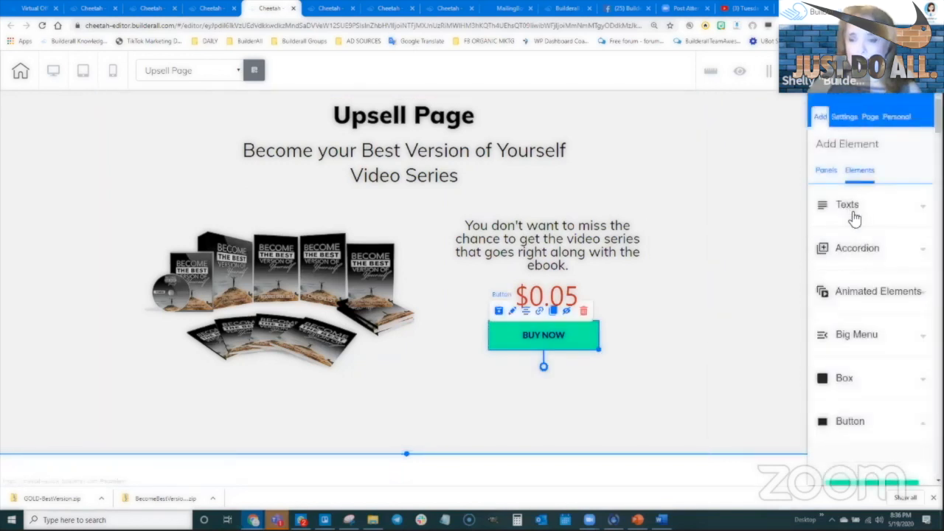
left_click(851, 209)
scroll(866, 309, "down", 2)
scroll(867, 294, "down", 1)
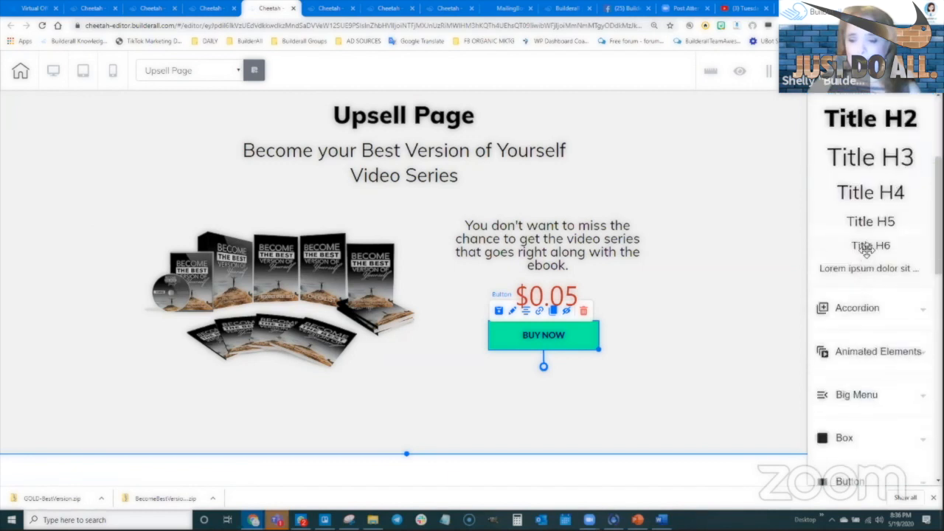
left_click_drag(870, 247, 534, 375)
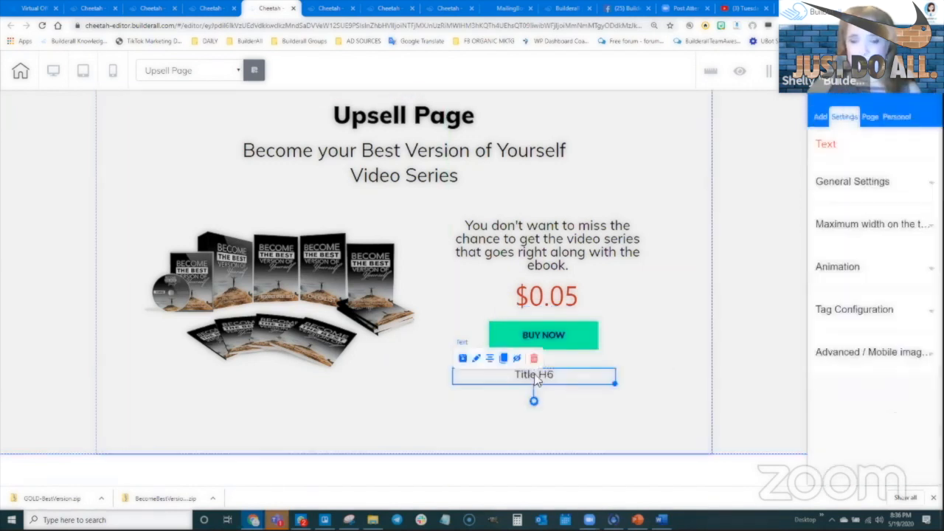
double_click(533, 376)
key("ctrl+a")
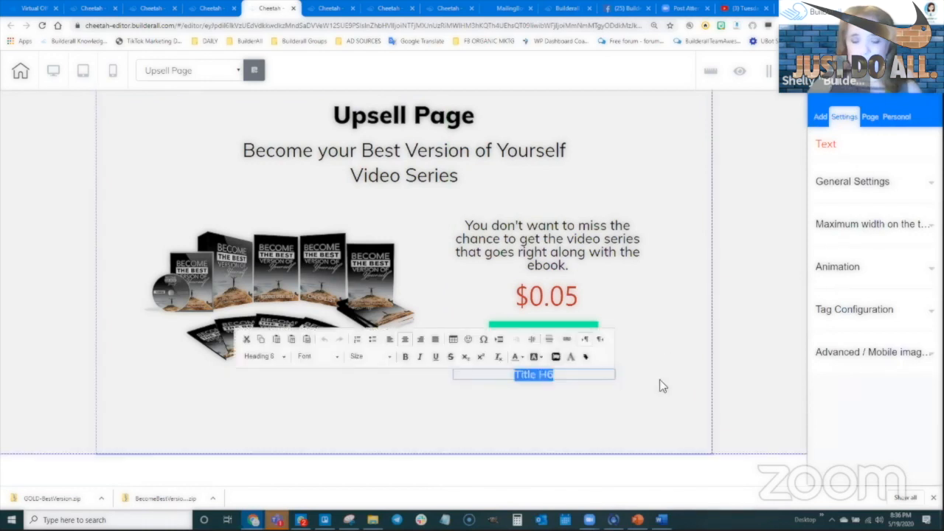
type("NO THANK YOU")
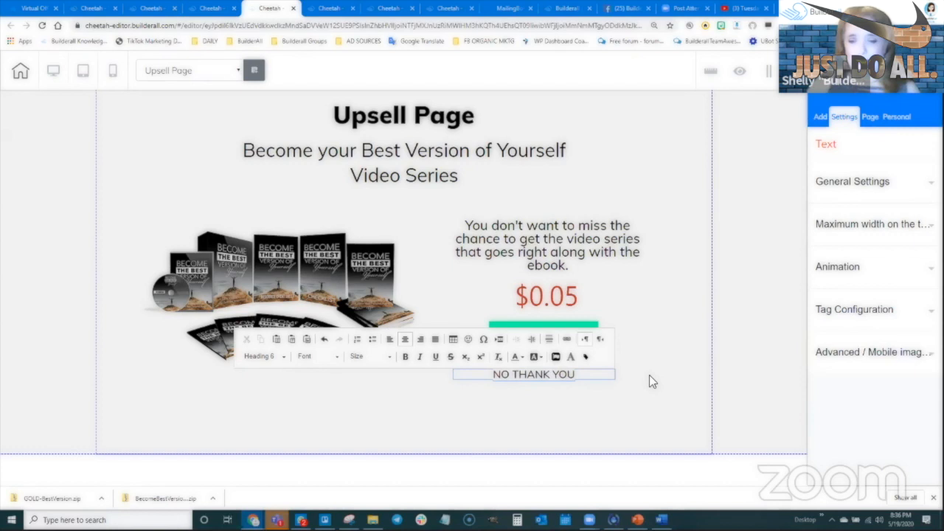
Change the paragraph style of the NO THANK YOU text beneath the BUY NOW button to Neutral.
left_click(651, 382)
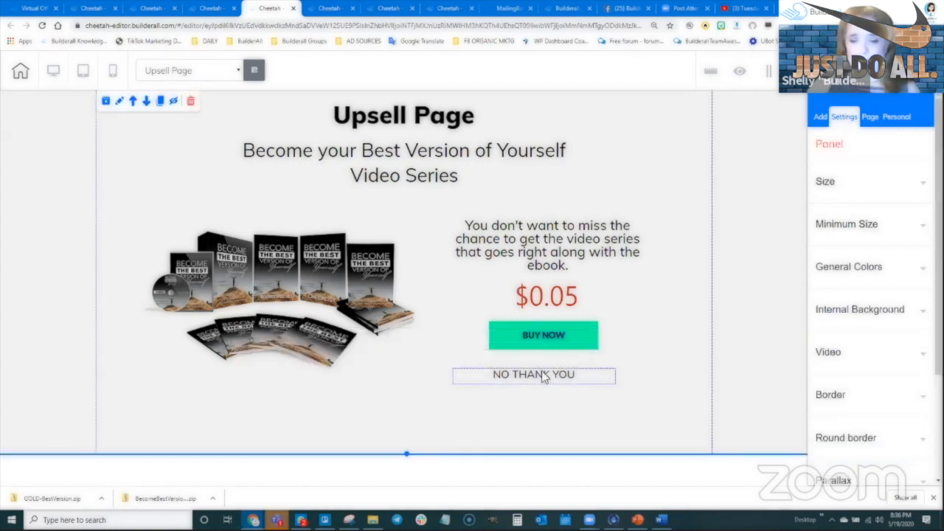
double_click(544, 376)
key("ctrl+a")
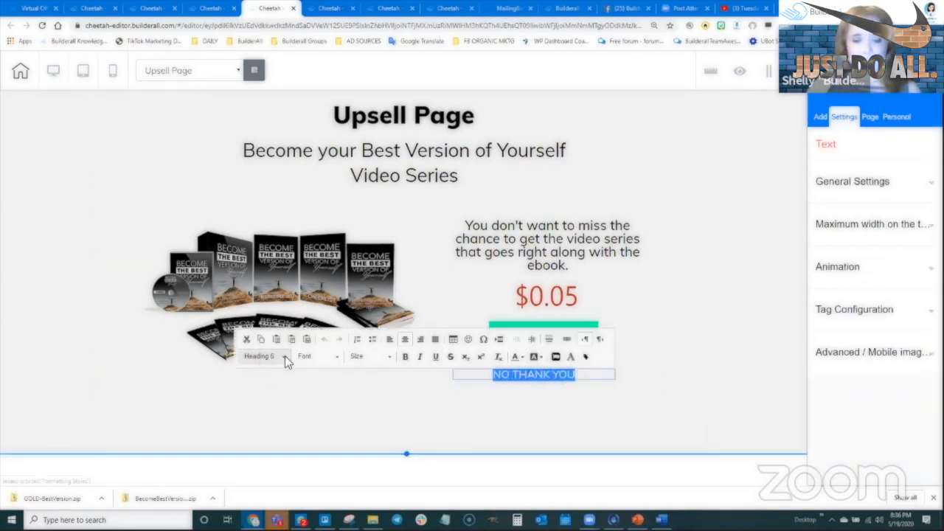
left_click(285, 356)
left_click(274, 425)
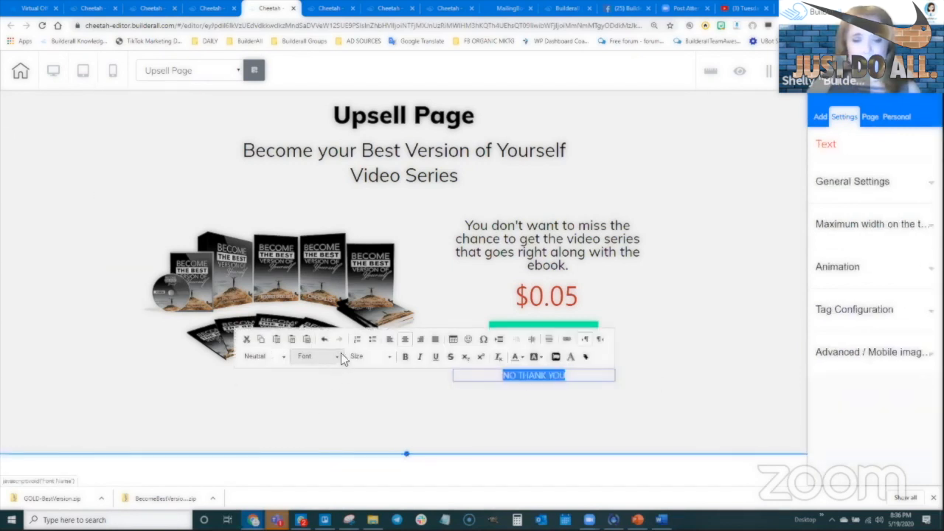
Make the NO THANK YOU text italic at size 14 and move it up closer beneath the BUY NOW button.
left_click(336, 356)
scroll(327, 430, "down", 3)
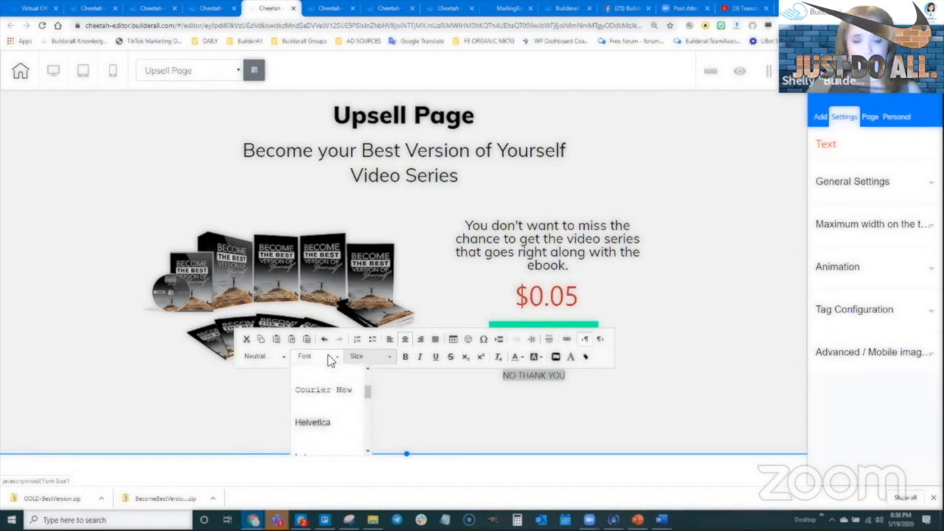
left_click(327, 357)
left_click(365, 355)
scroll(371, 421, "down", 2)
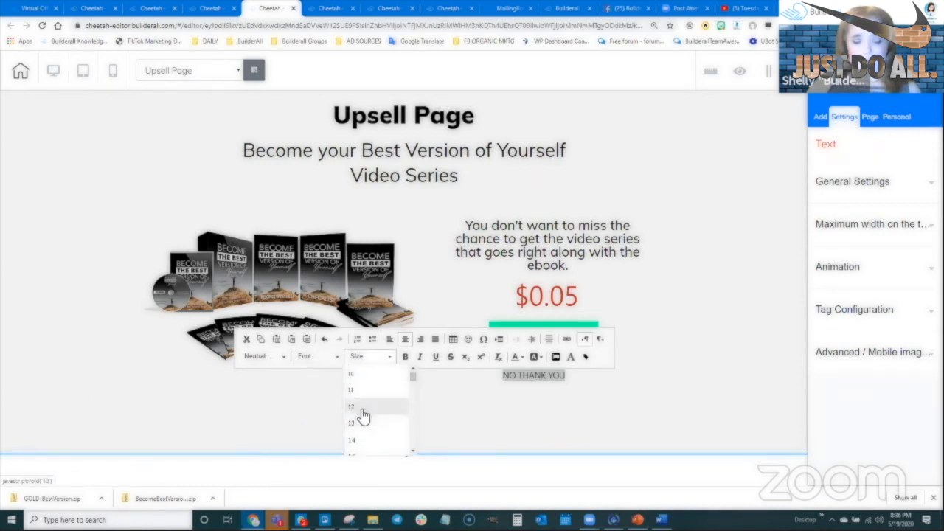
left_click(363, 441)
left_click(419, 356)
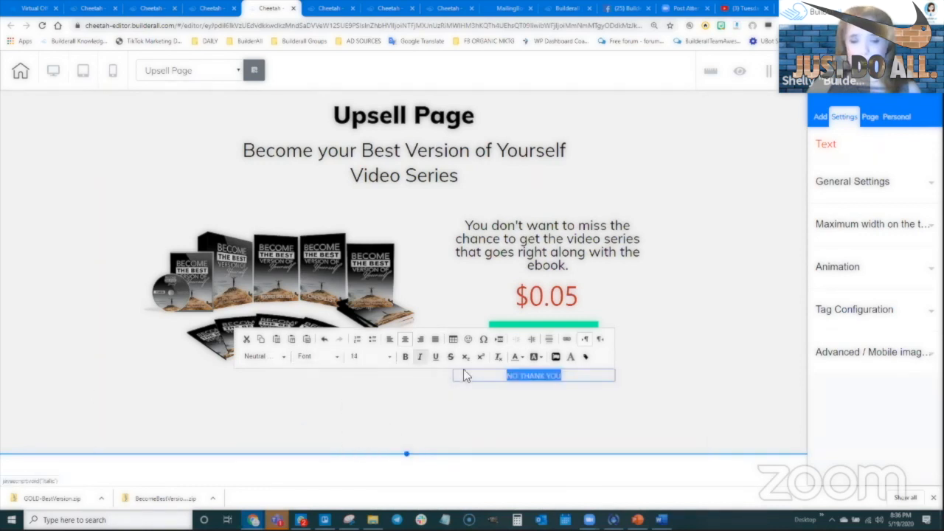
left_click(626, 413)
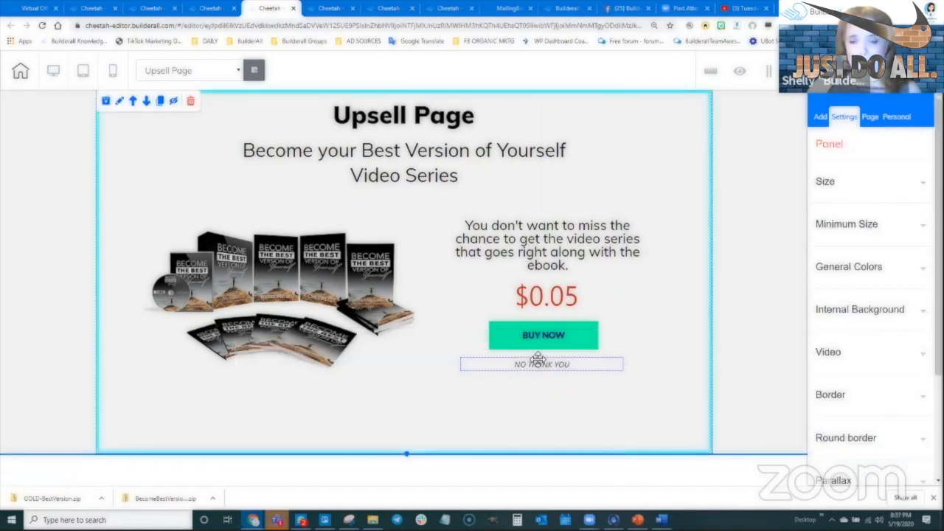
left_click_drag(539, 359, 516, 359)
Open the link settings for the NO THANK YOU text and copy the Downsell Page's web address from its live page.
double_click(547, 361)
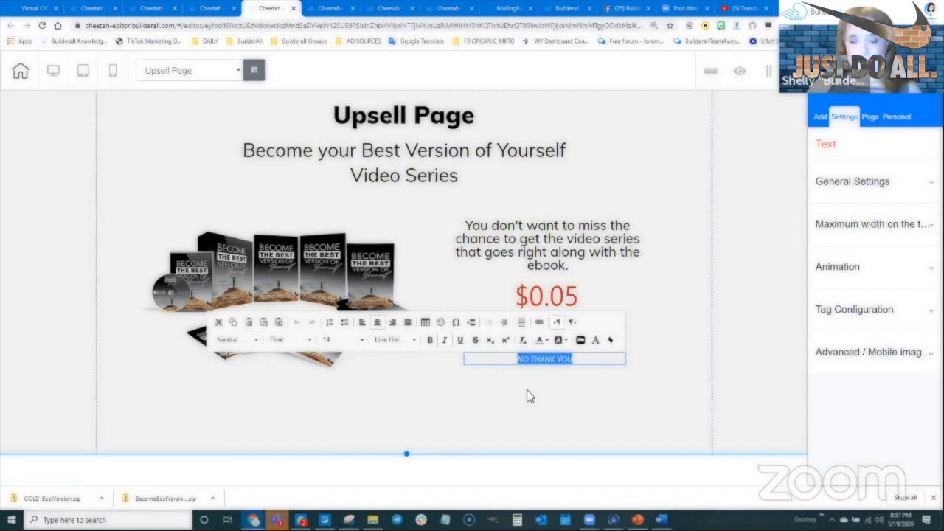
left_click(539, 324)
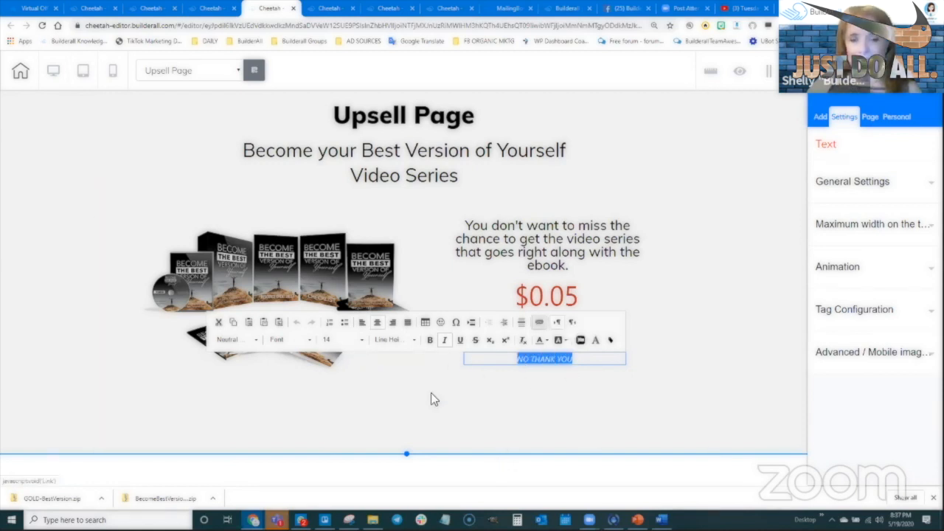
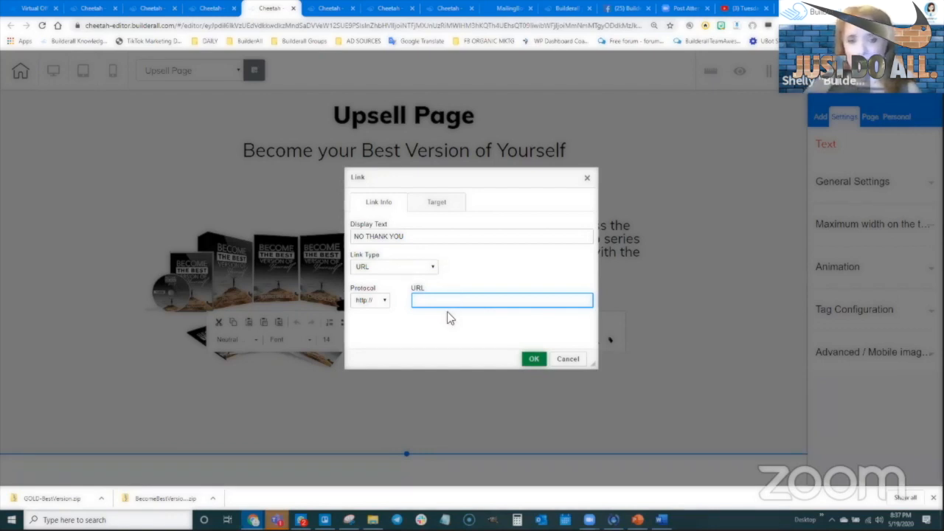
left_click(97, 8)
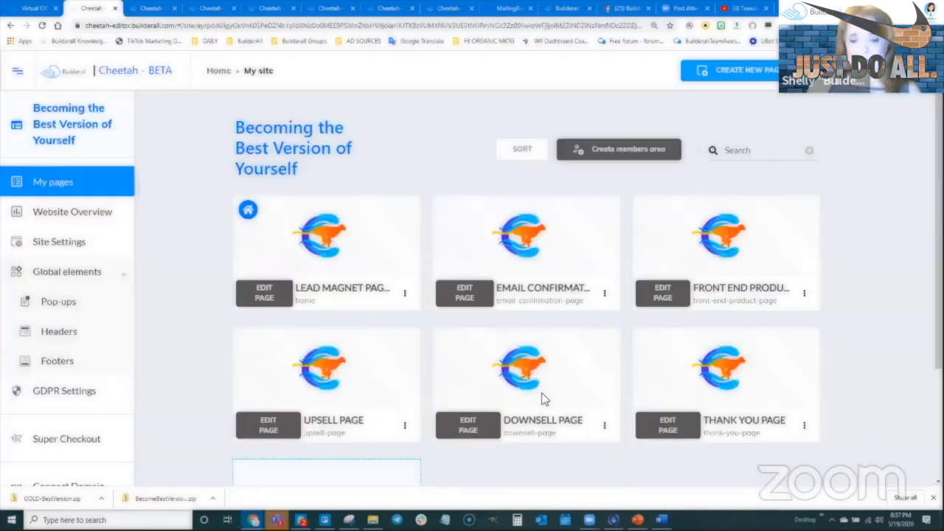
left_click(604, 425)
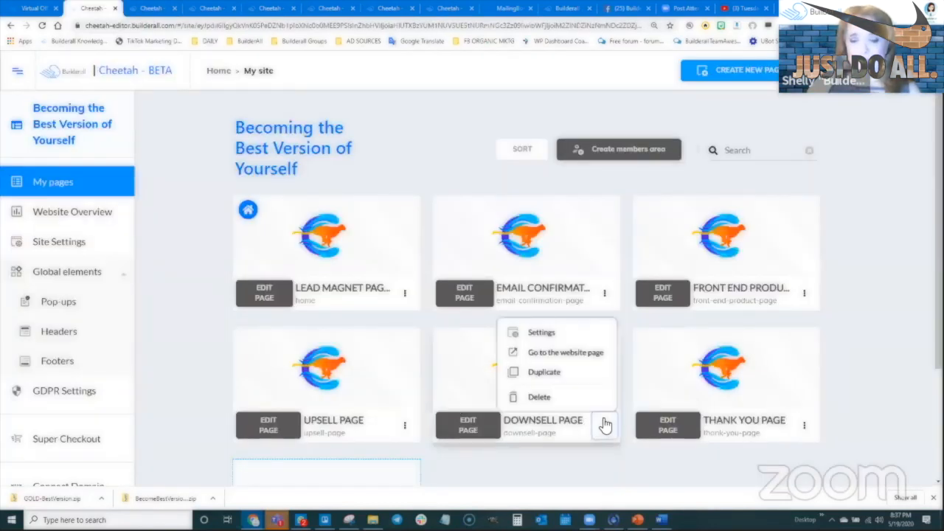
left_click(559, 354)
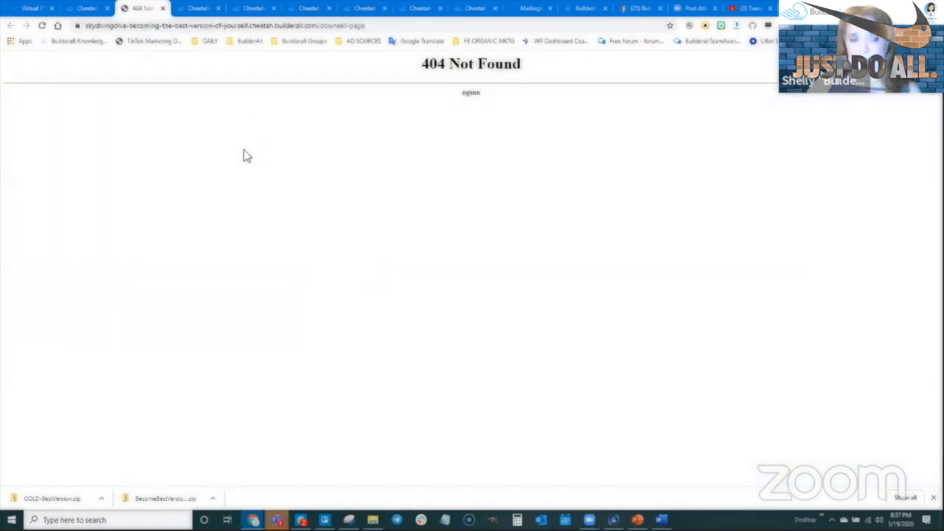
left_click(290, 27)
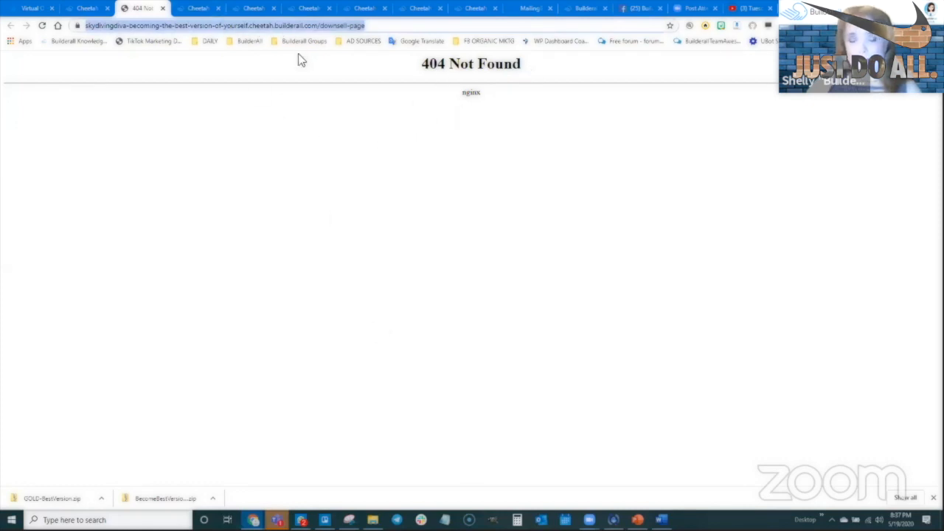
Link the NO THANK YOU text to the copied downsell-page URL and publish the website.
left_click(364, 9)
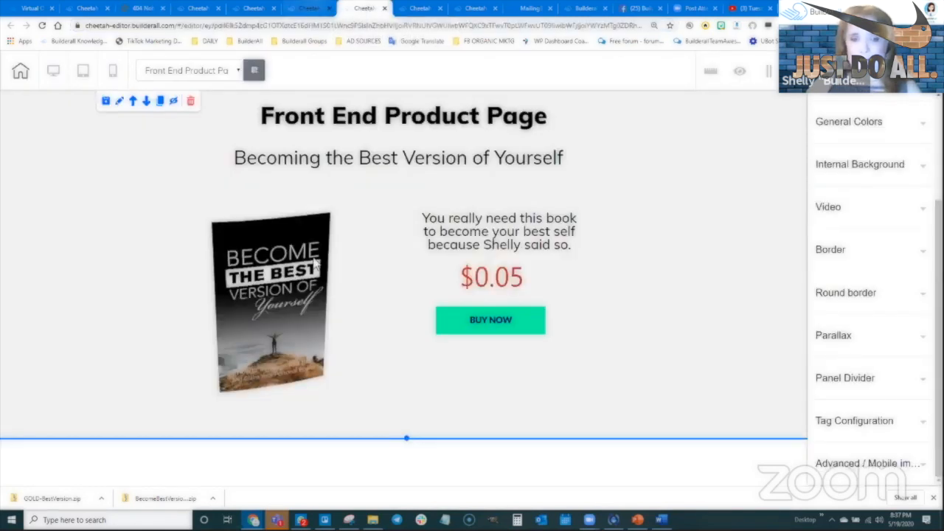
left_click(323, 8)
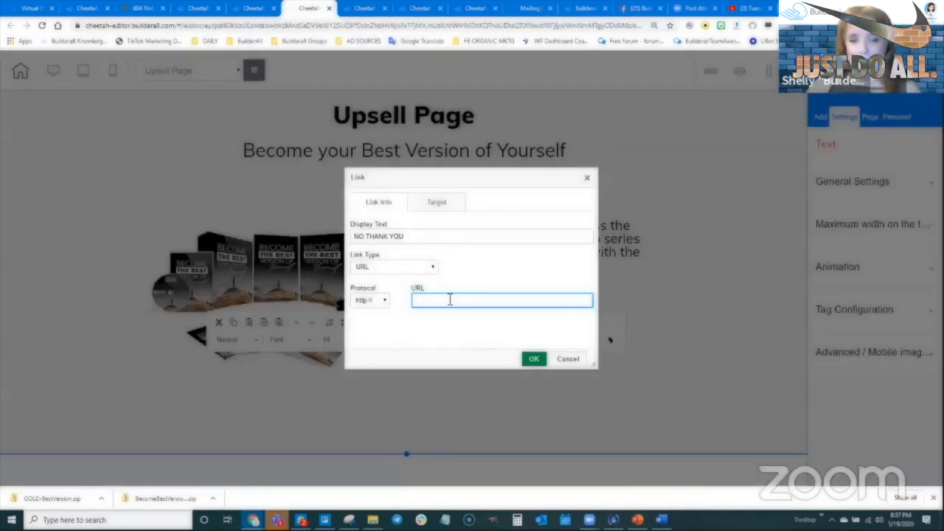
key("ctrl+v")
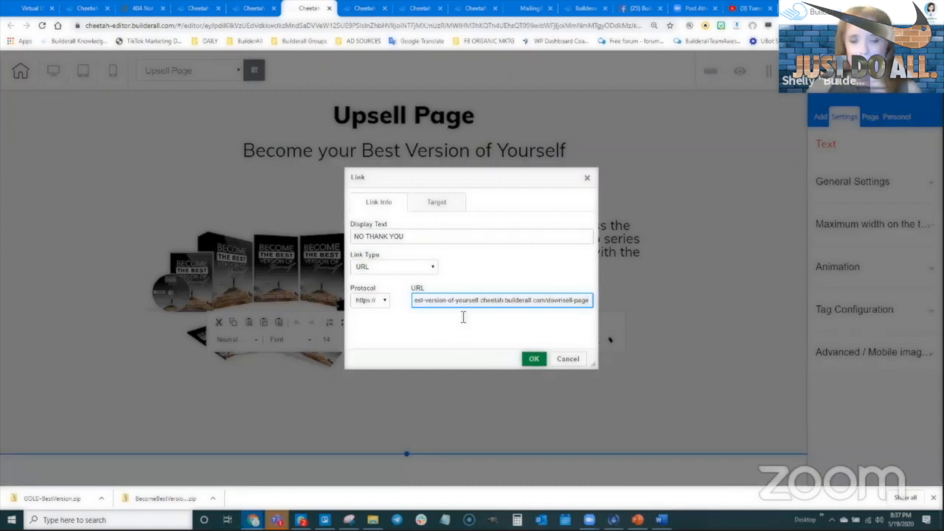
left_click(437, 201)
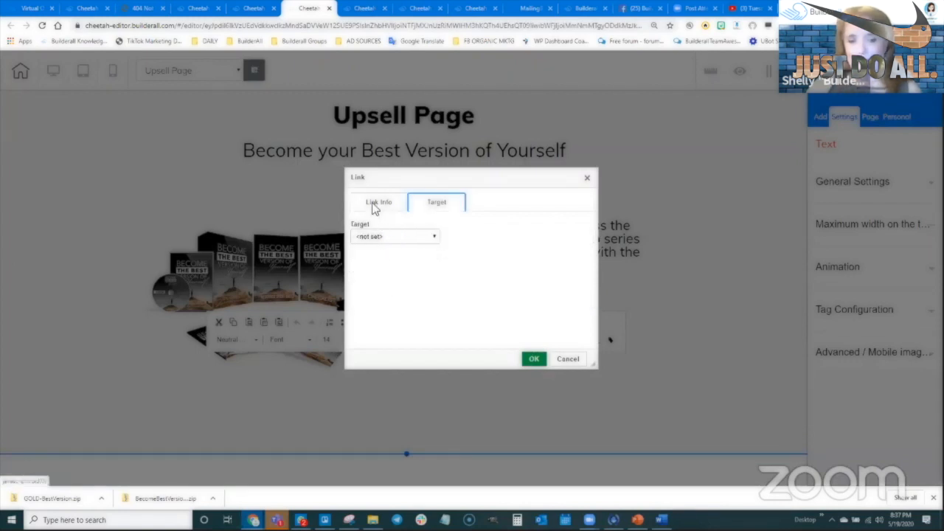
left_click(377, 202)
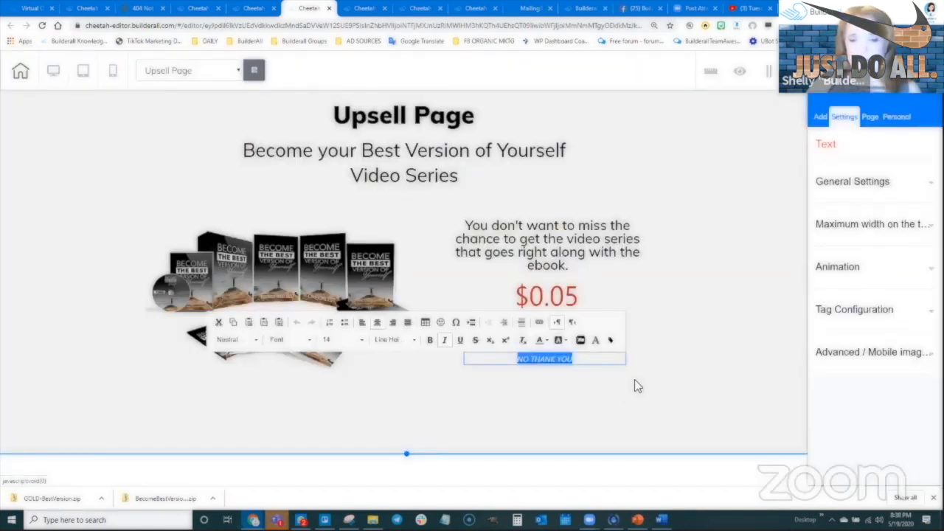
left_click(618, 335)
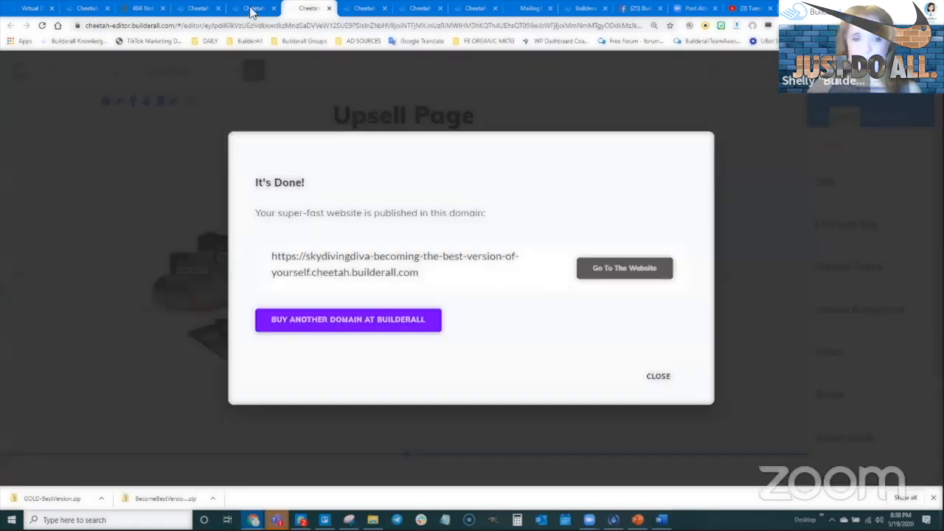
Extend the Downsell Page's panel downward and add an H4 title beneath the page heading.
left_click(251, 10)
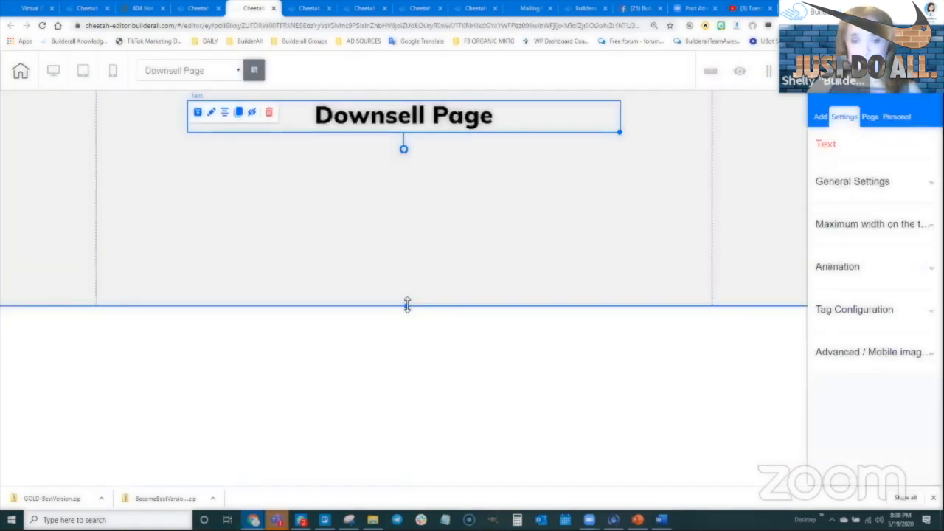
left_click_drag(406, 344, 415, 434)
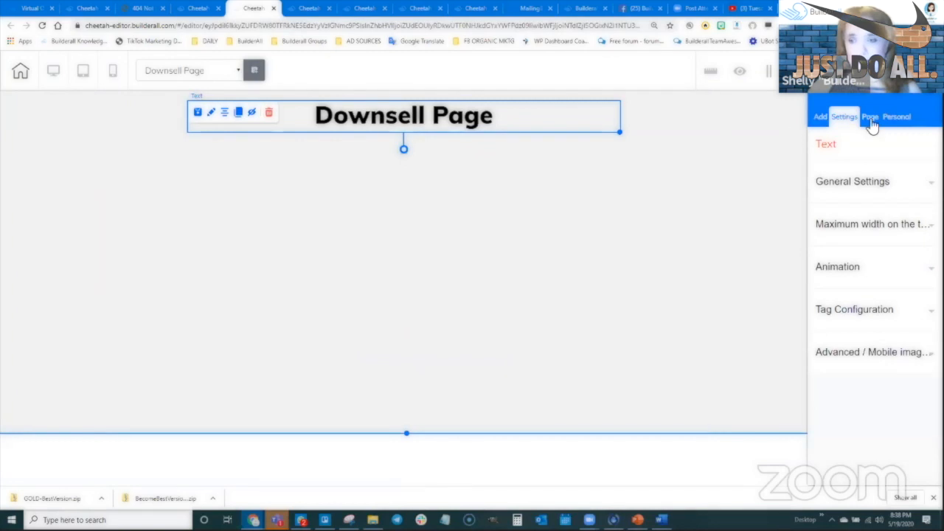
left_click(820, 118)
left_click(858, 176)
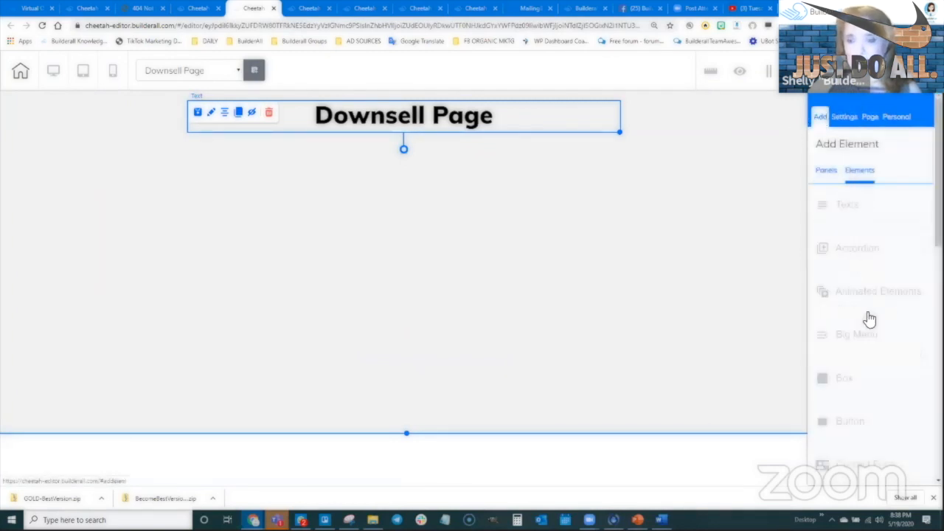
left_click(848, 210)
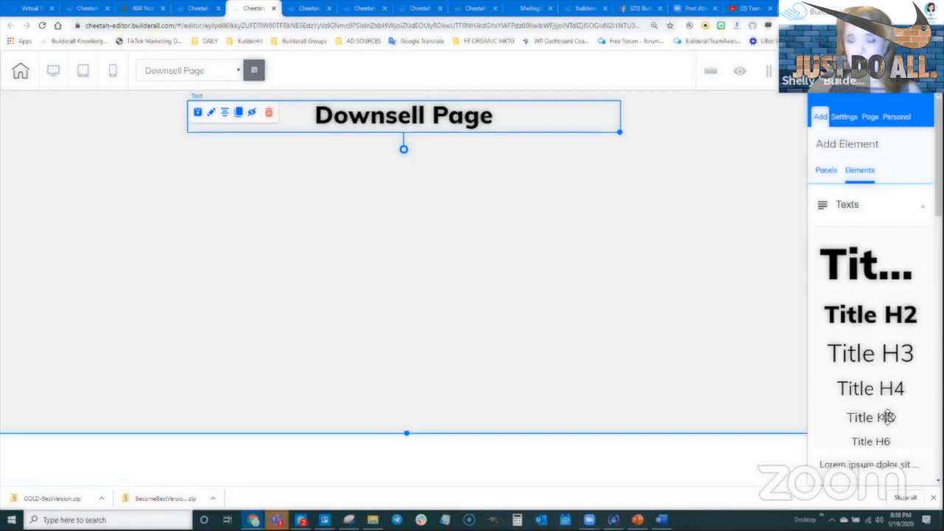
left_click_drag(891, 390, 391, 181)
double_click(391, 177)
double_click(391, 177)
left_click(391, 177)
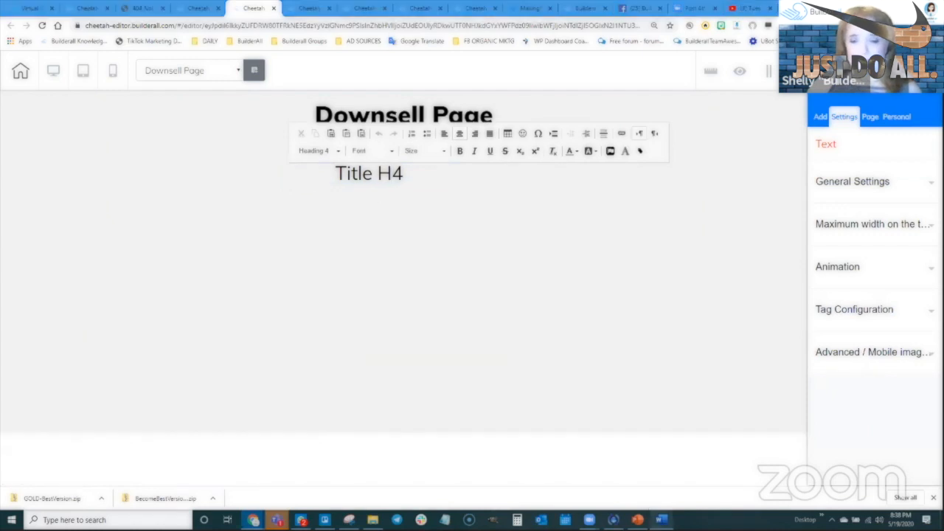
Check the downsell items in the Word funnel notes and replace the H4 title's text with "Checklist, Resource Cheet Sheet, and MindMap".
left_click(662, 520)
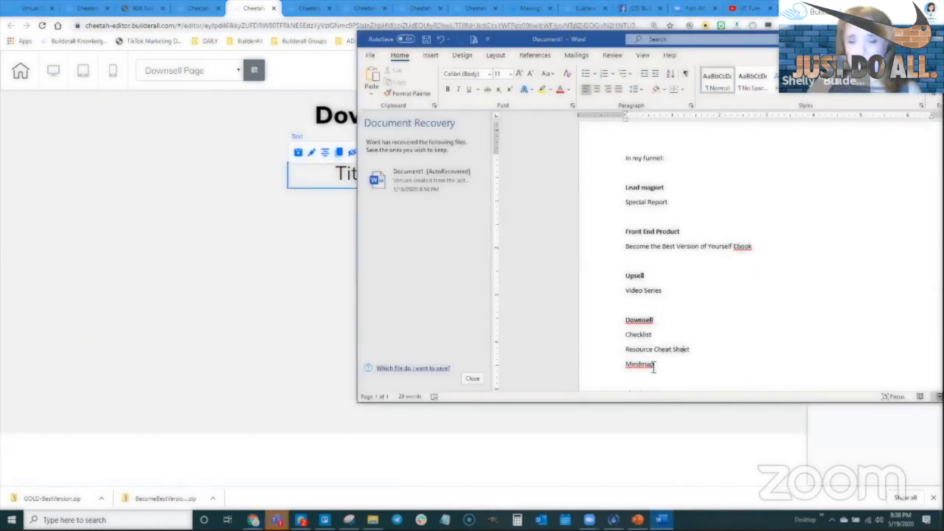
left_click(314, 215)
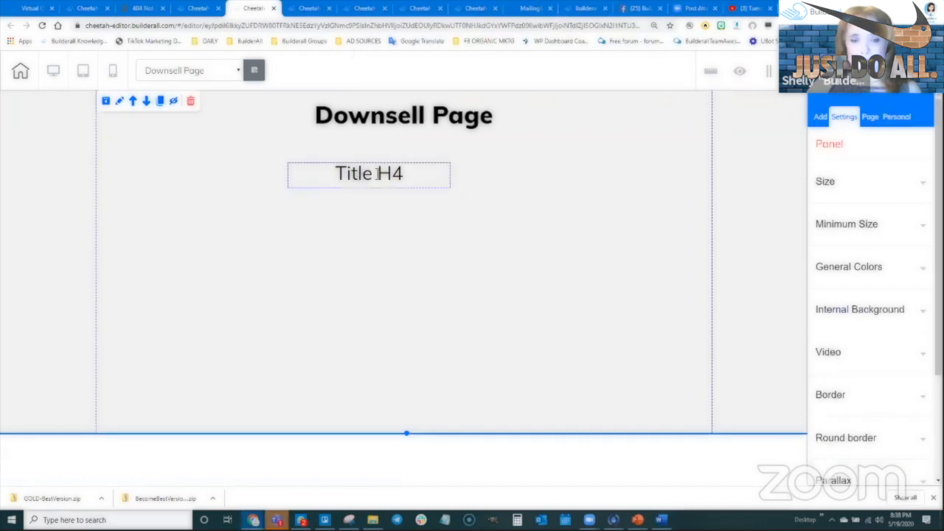
double_click(382, 175)
double_click(379, 173)
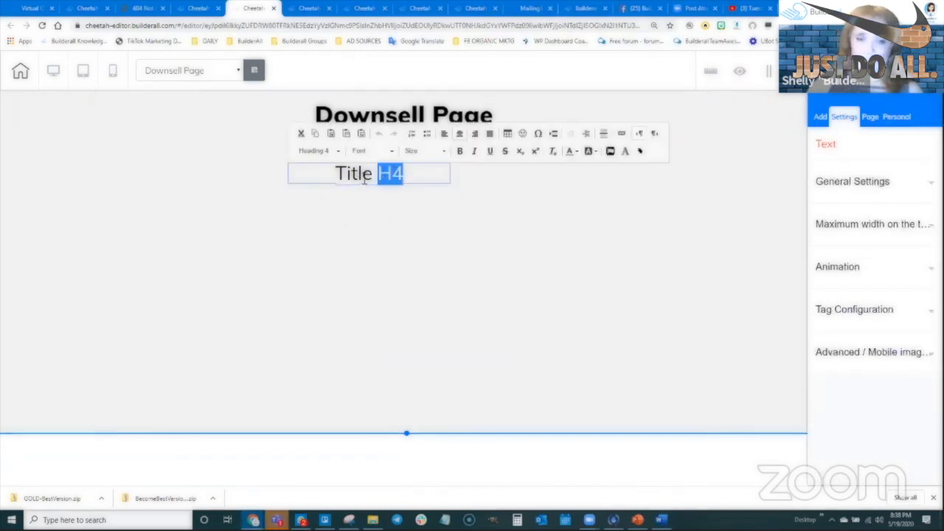
triple_click(380, 177)
type("Checklis")
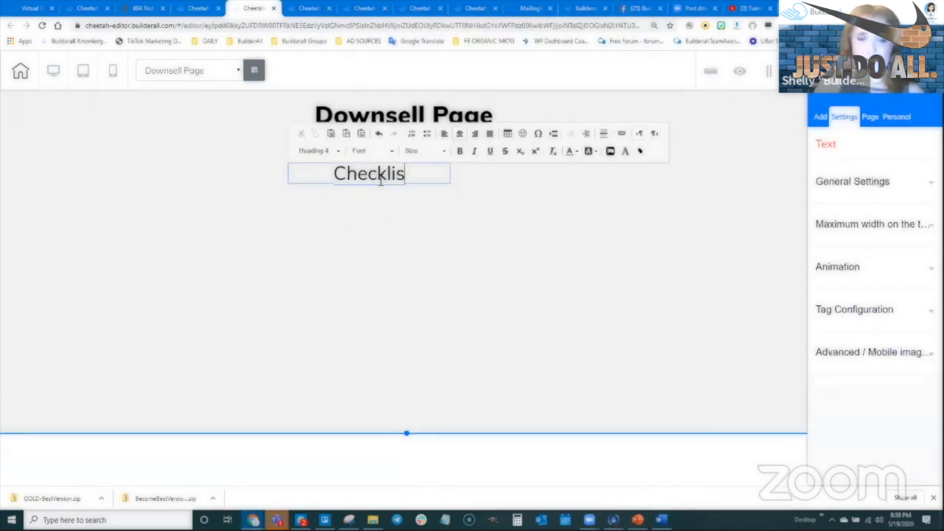
type("t, REsour")
key("BackSpace")
key("BackSpace")
key("BackSpace")
key("BackSpace")
key("BackSpace")
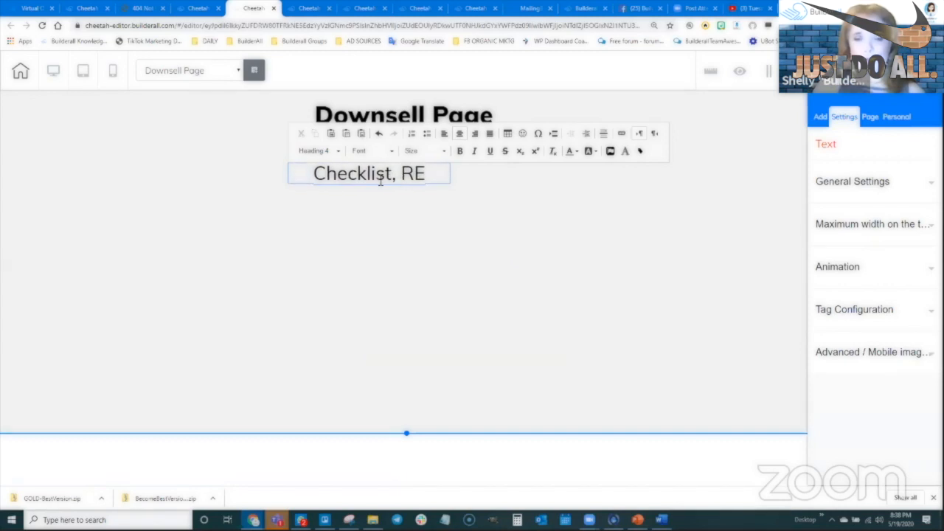
type("esource Cheet")
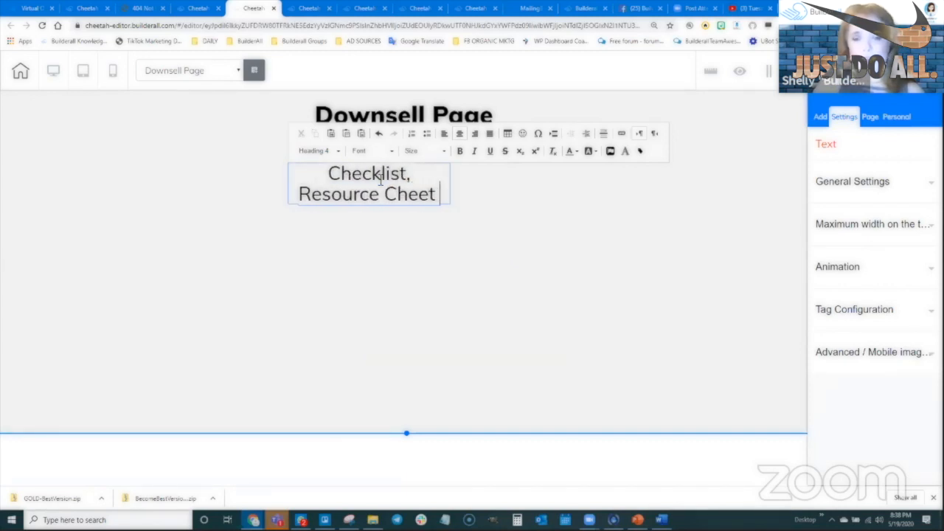
type(" Sheet, and MindMap")
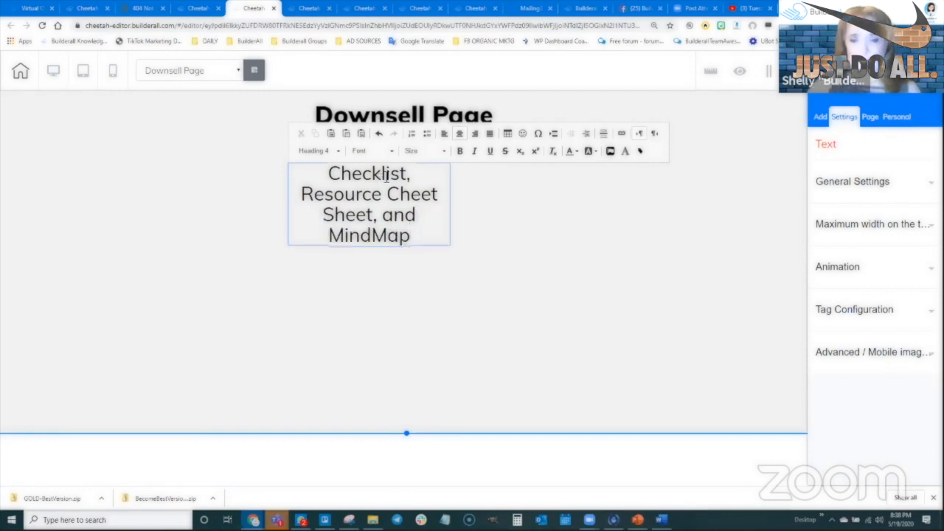
left_click(461, 195)
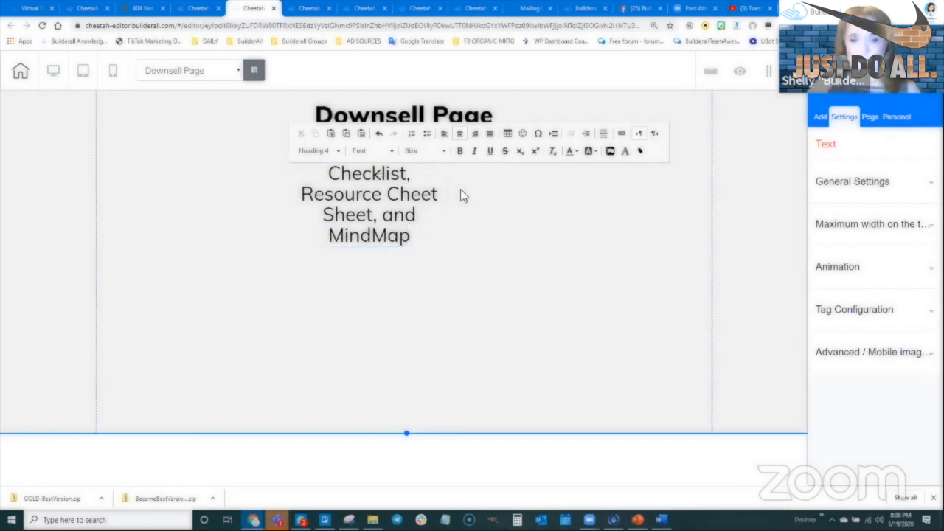
Widen the subtitle to a single line, place it just beneath the Downsell Page heading, and correct its wording to "Cheat Sheet".
left_click_drag(450, 250, 722, 185)
left_click_drag(639, 180, 543, 156)
left_click(418, 158)
left_click(419, 156)
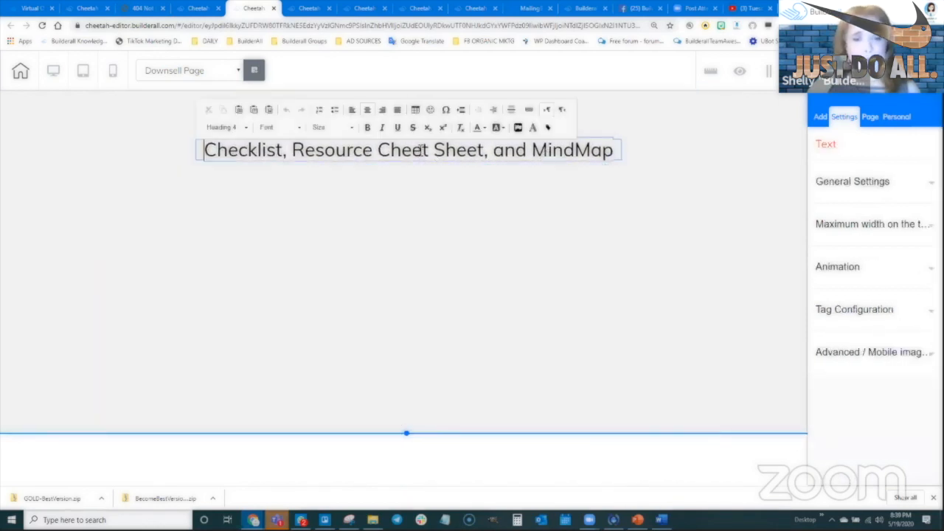
left_click(604, 196)
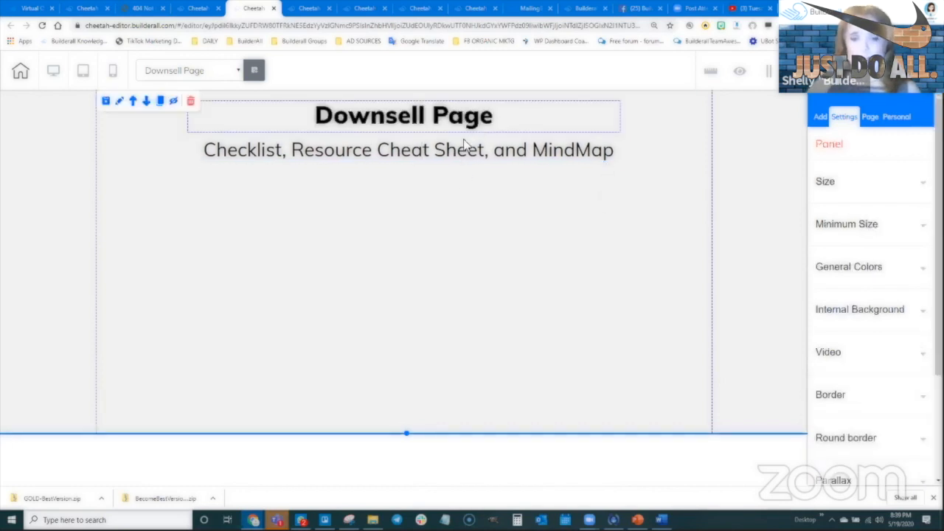
Add an image element to the Downsell Page beneath the subtitle, in the left half of the panel.
left_click(464, 158)
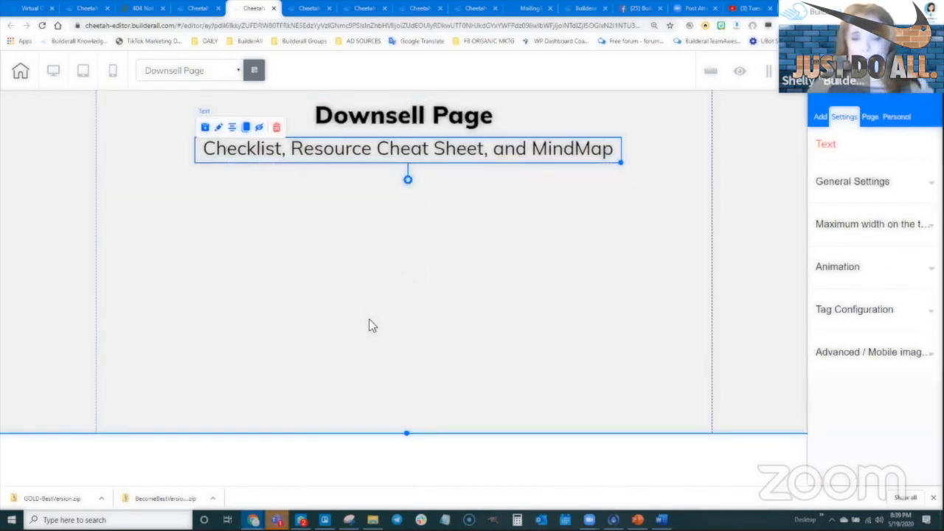
left_click(820, 117)
left_click(860, 170)
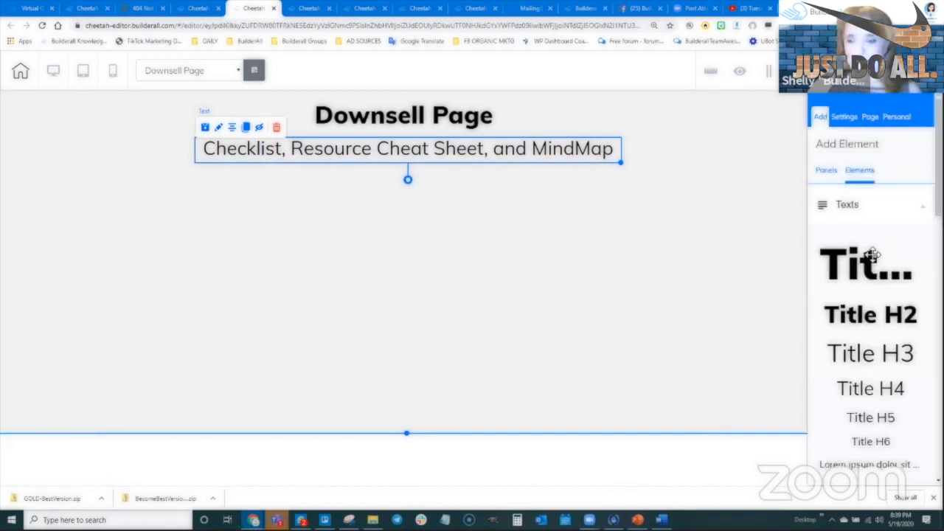
scroll(859, 443, "down", 4)
scroll(855, 413, "down", 4)
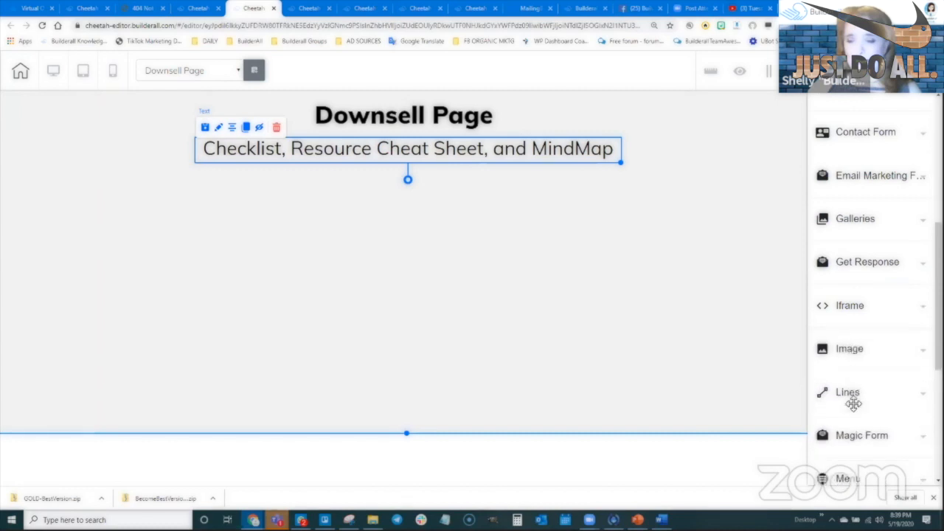
left_click_drag(838, 420, 295, 241)
left_click(345, 245)
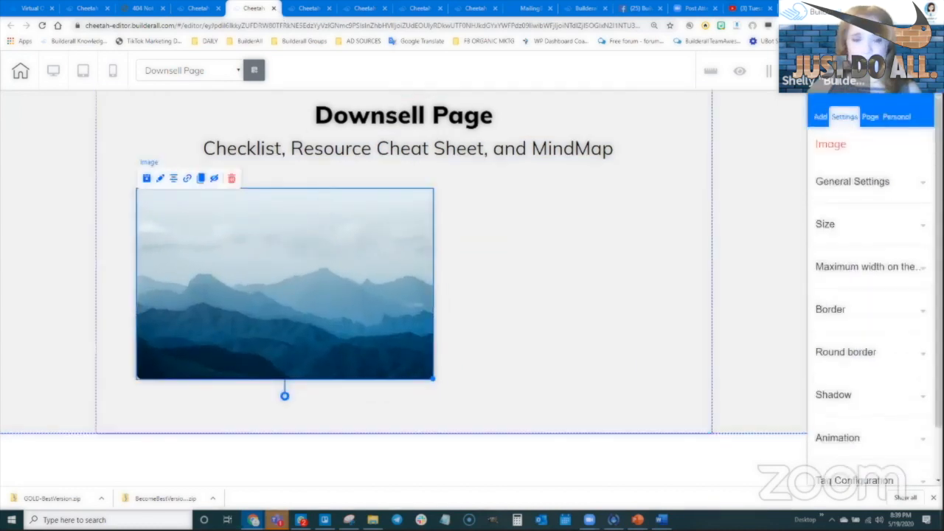
Start changing the placeholder image and upload checklist-medium.png, mindmap.jpg and resource-medium.png from the Sales Page images folder.
left_click(868, 182)
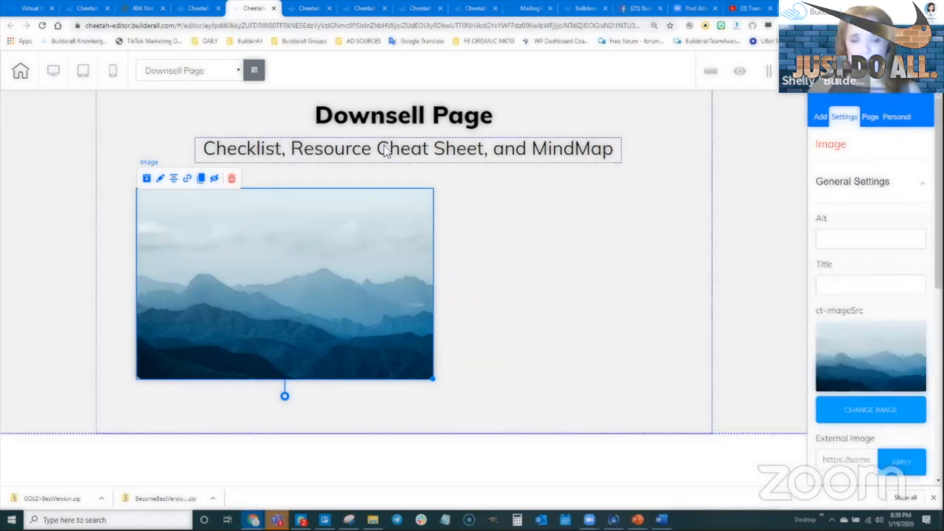
left_click(868, 415)
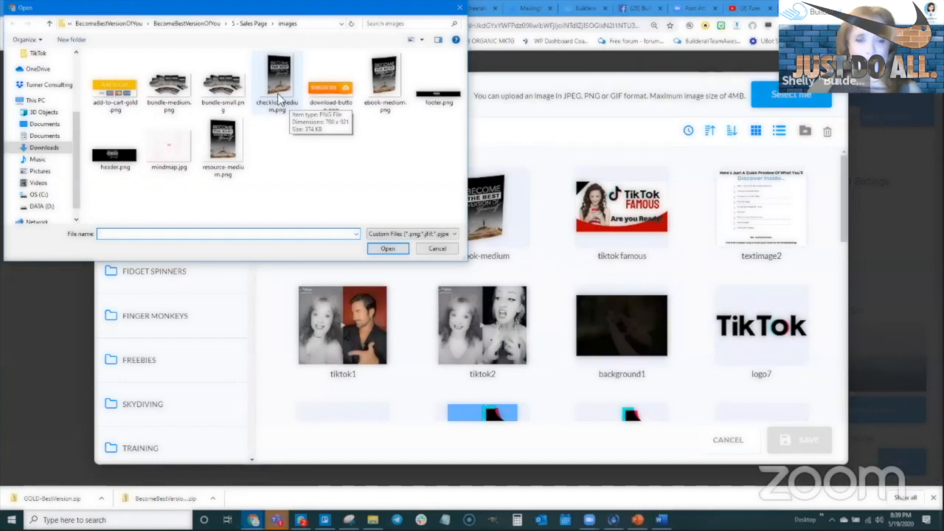
left_click(278, 101)
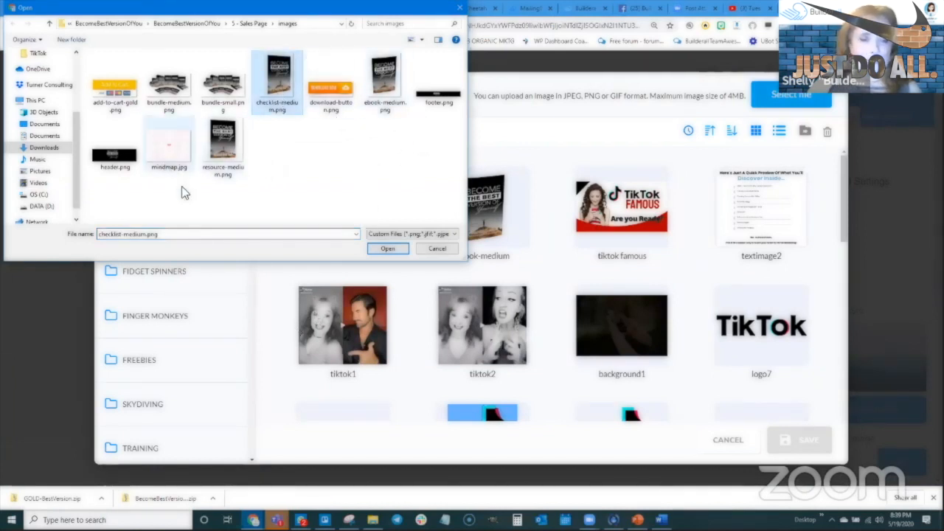
left_click(176, 164, "ctrl")
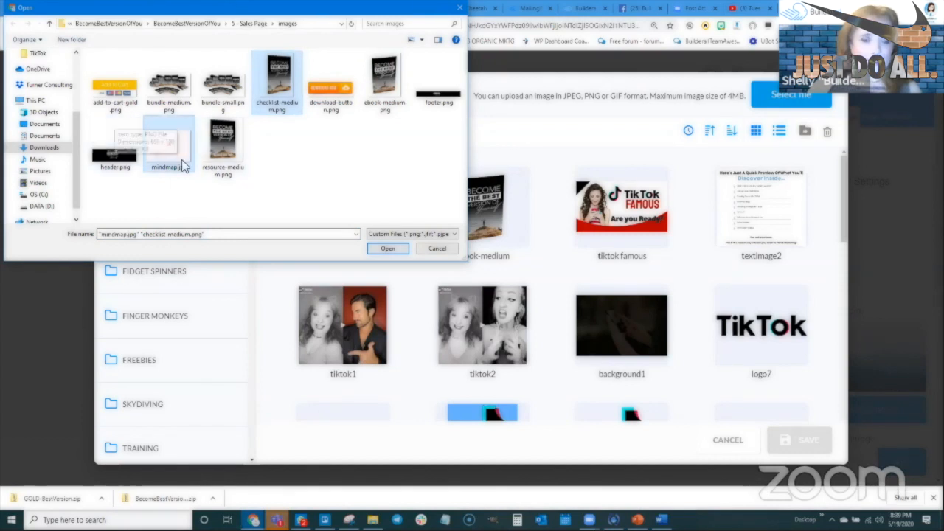
left_click(224, 161, "ctrl")
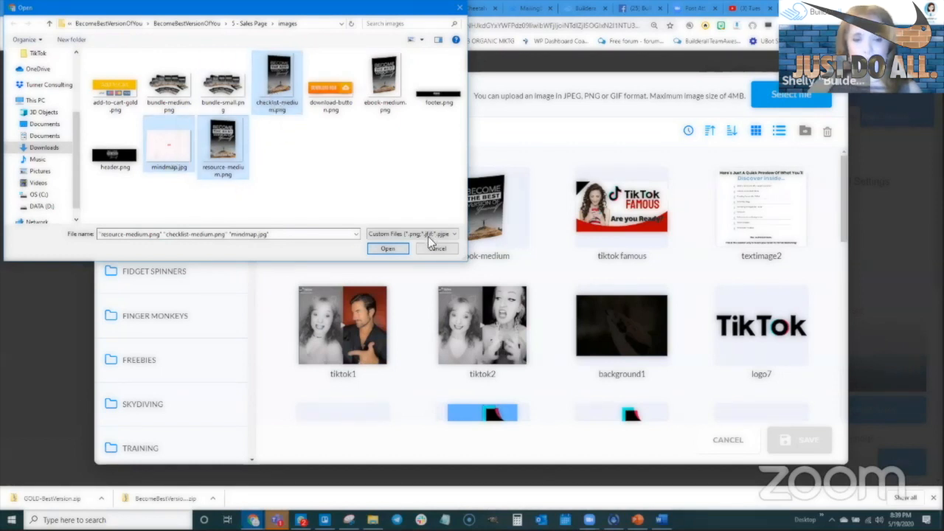
key("Return")
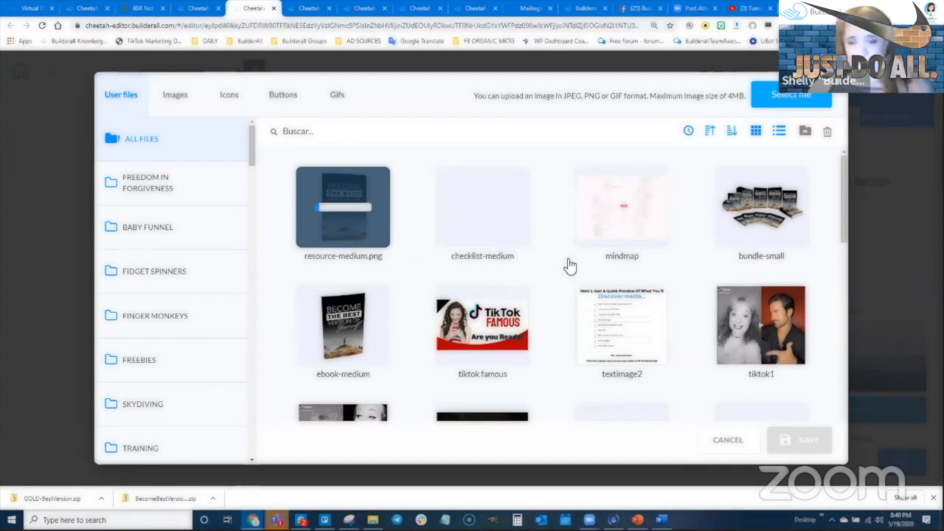
Choose the uploaded checklist-medium picture as the image element's source and save the choice.
left_click(527, 319)
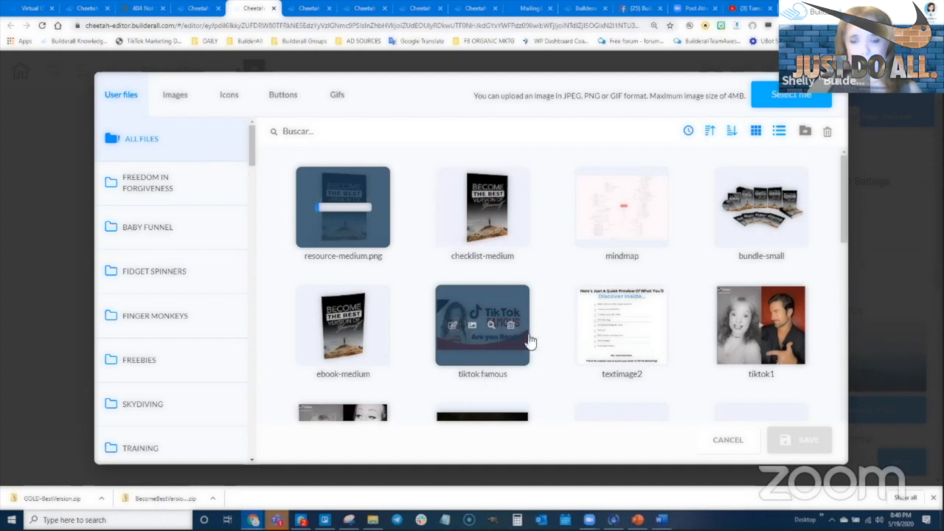
left_click(505, 235)
left_click(821, 453)
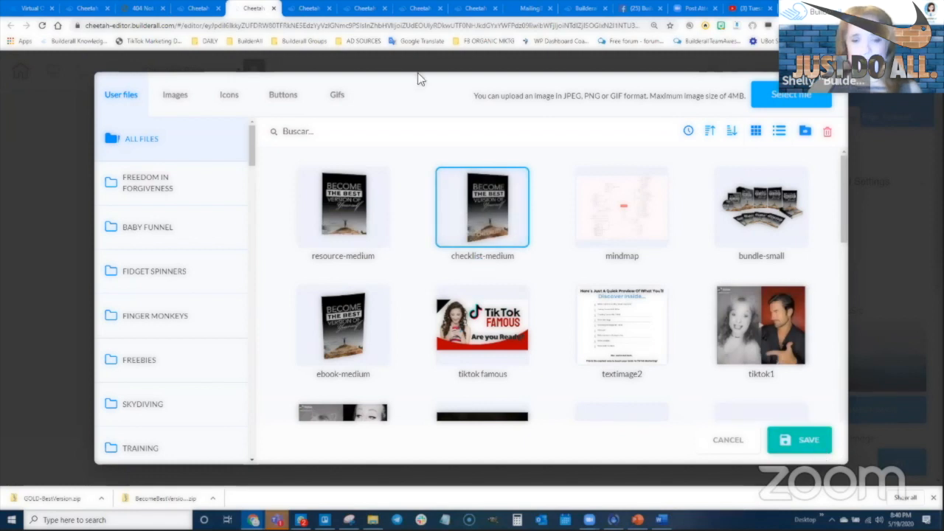
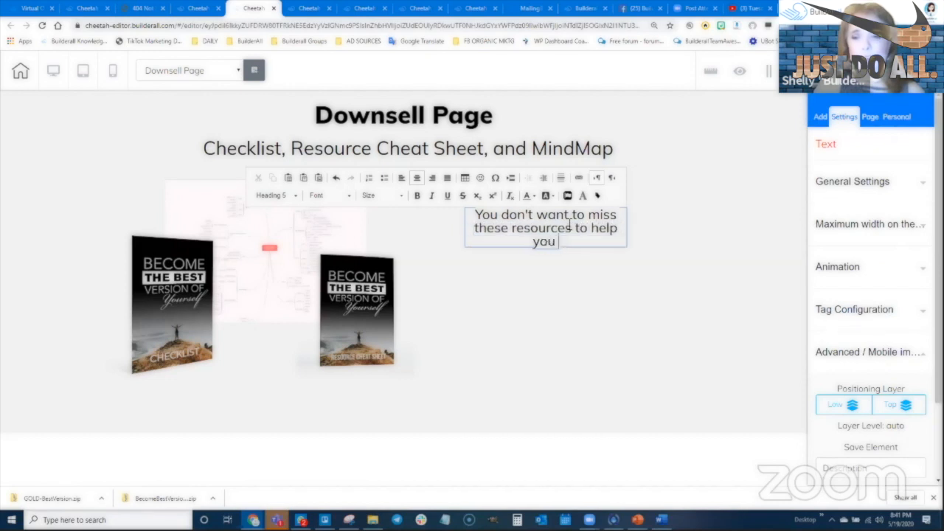
Complete the description after "these resources" with "to get you on the fast track of becoming the best version of yourself.".
type("become the best version")
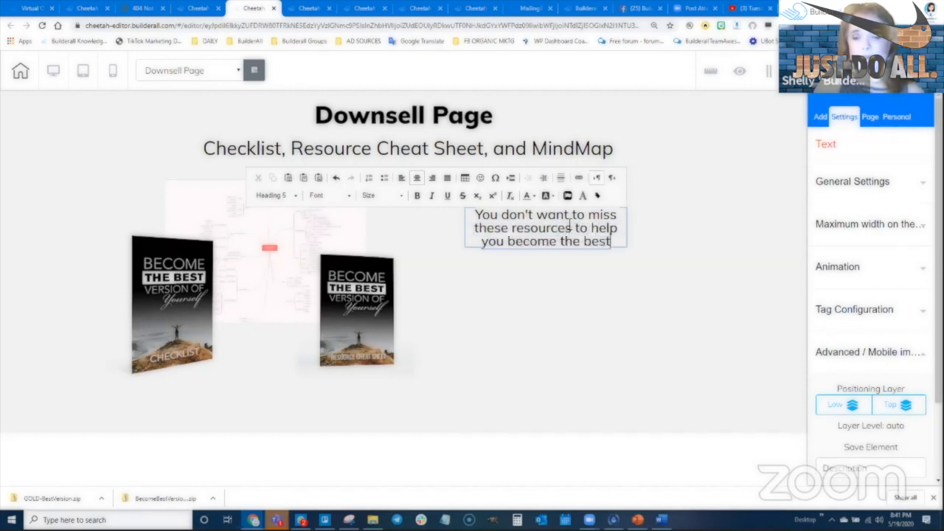
type(" of yourself.")
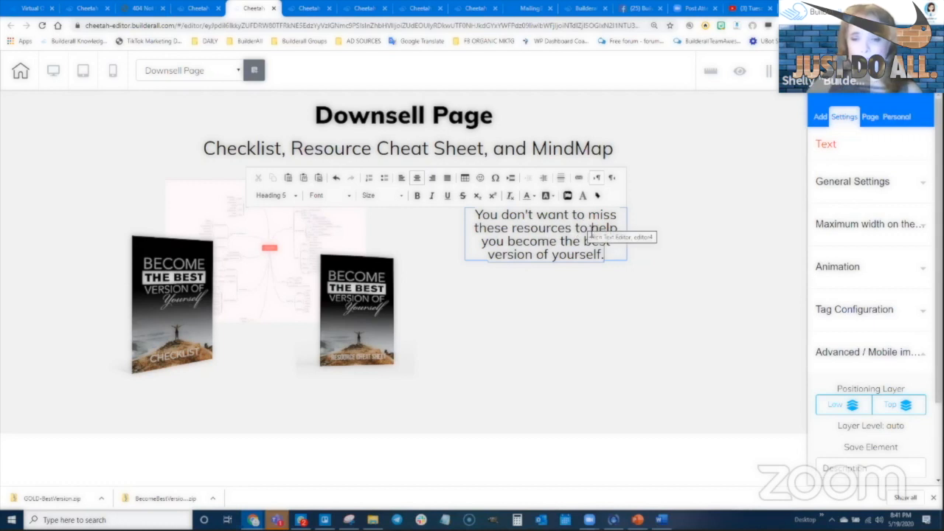
left_click(591, 228)
type("get you on the")
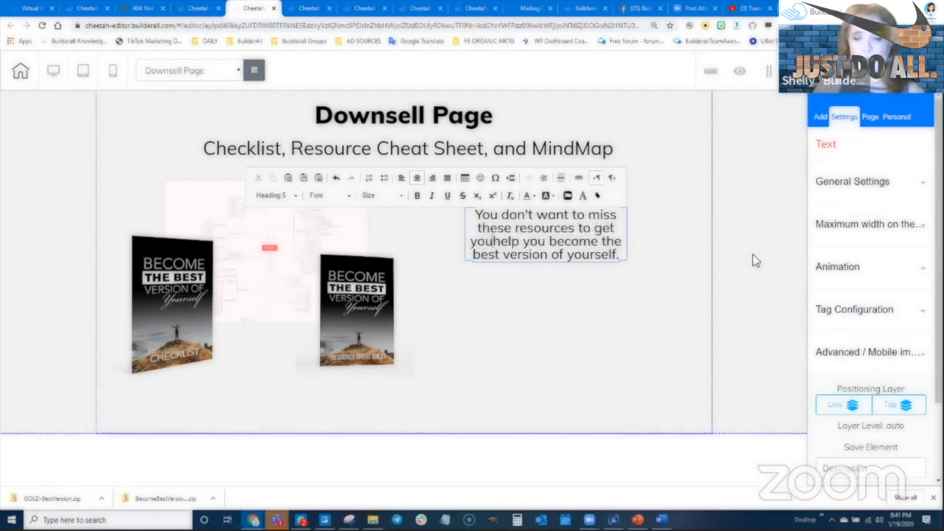
type(" fast track of")
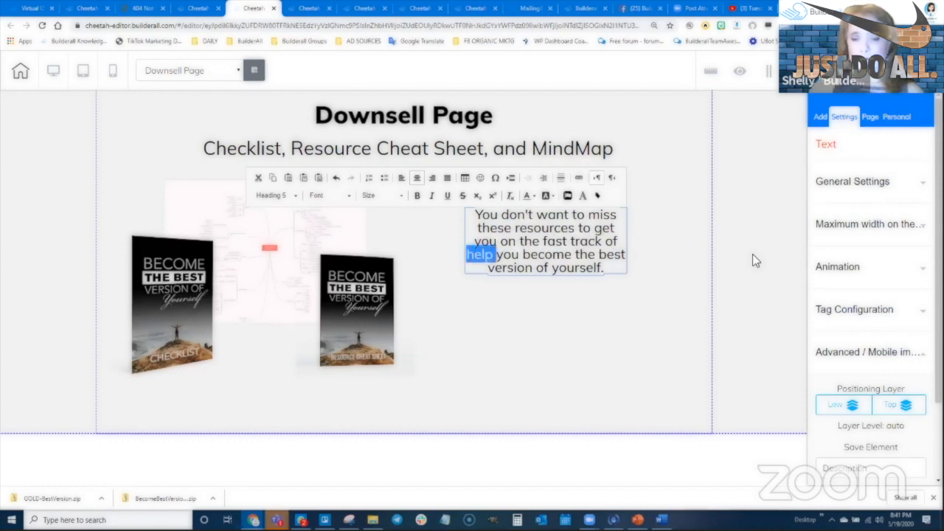
key("BackSpace")
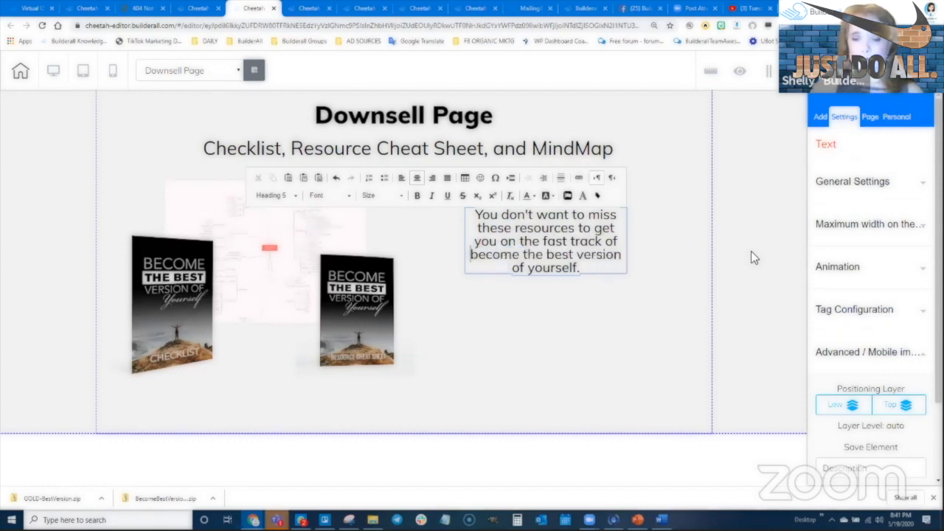
left_click(520, 258)
type("ing")
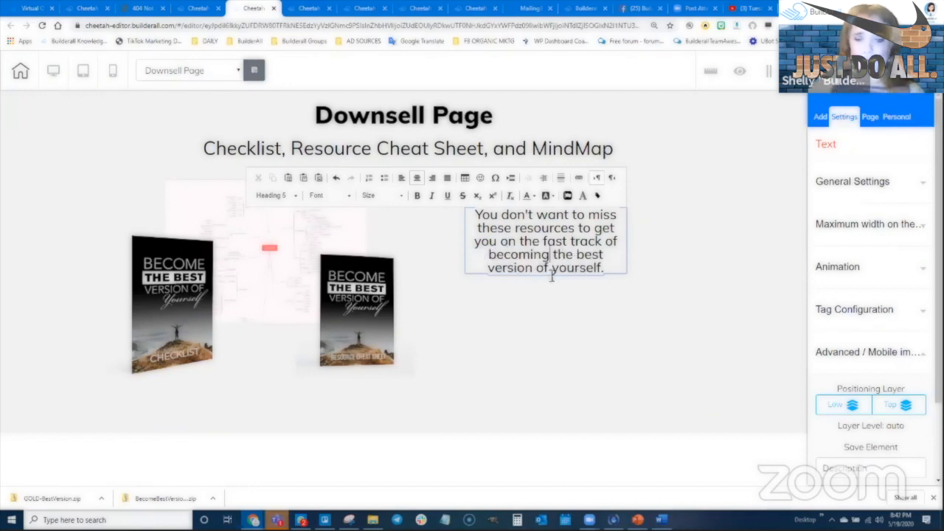
Widen the description text box so it wraps to four lines and move it up closer to the subtitle.
left_click(603, 274)
left_click(622, 273)
left_click_drag(627, 272, 679, 272)
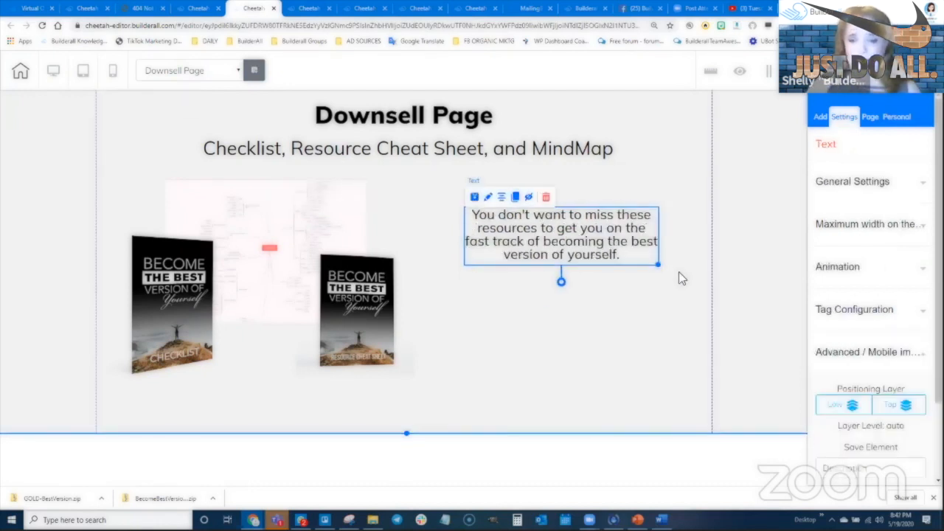
left_click_drag(580, 218, 550, 202)
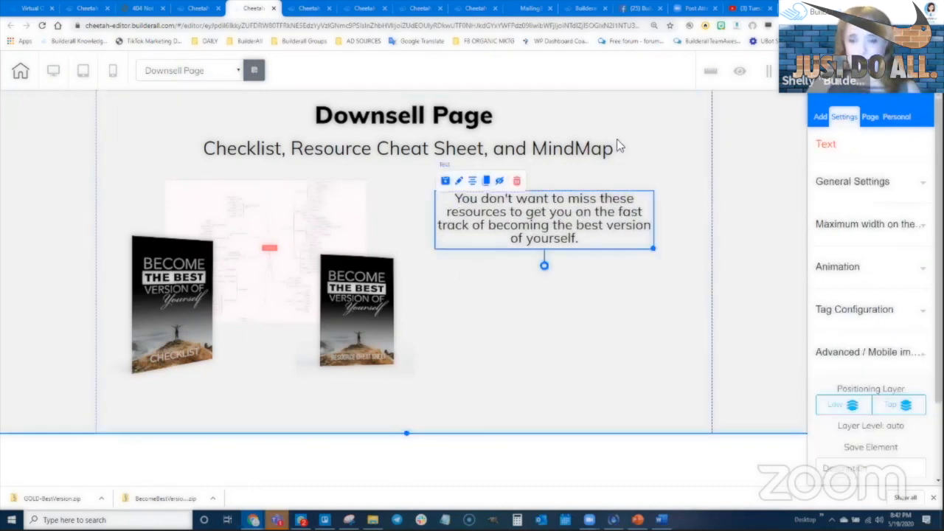
Clone the description text, place the copy directly beneath it, and replace its wording with "$0.05".
left_click(489, 181)
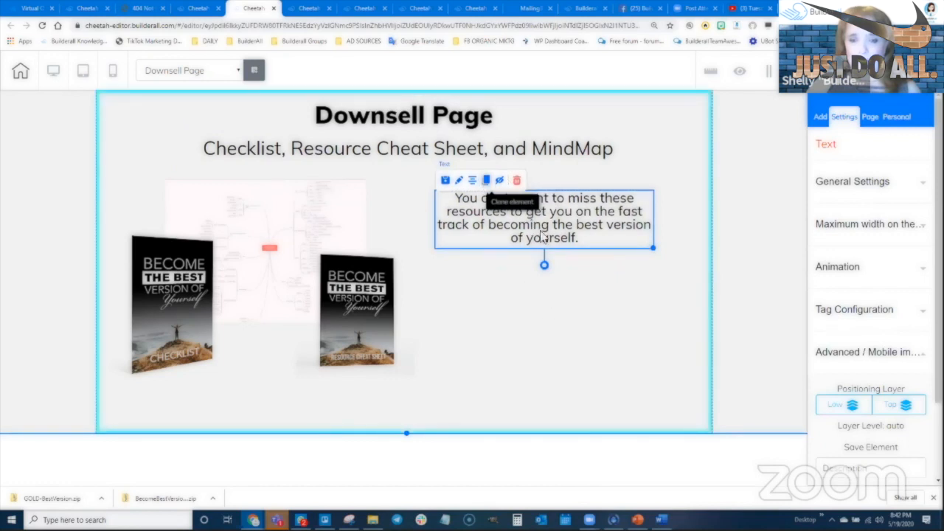
mouse_move(544, 238)
left_mouse_down()
mouse_move(554, 278)
mouse_move(527, 299)
left_mouse_up()
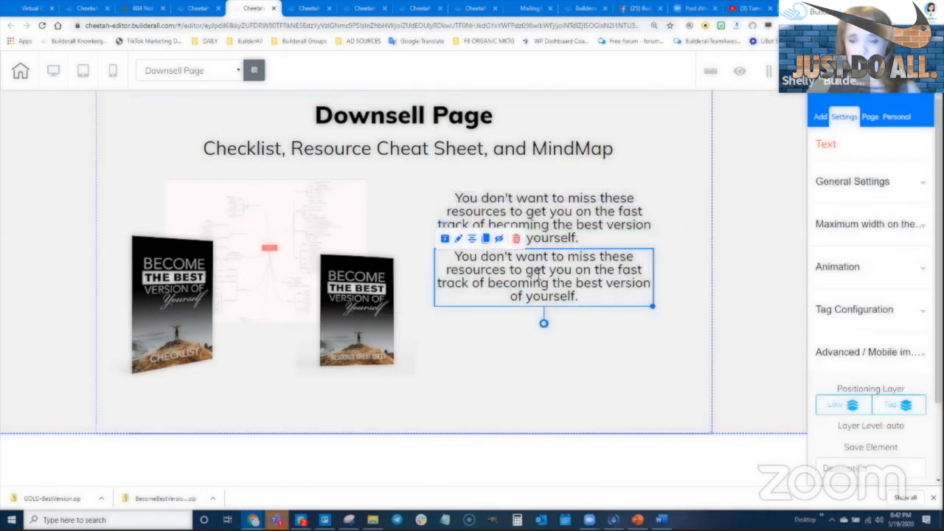
double_click(536, 269)
key("ctrl+a")
type("$0")
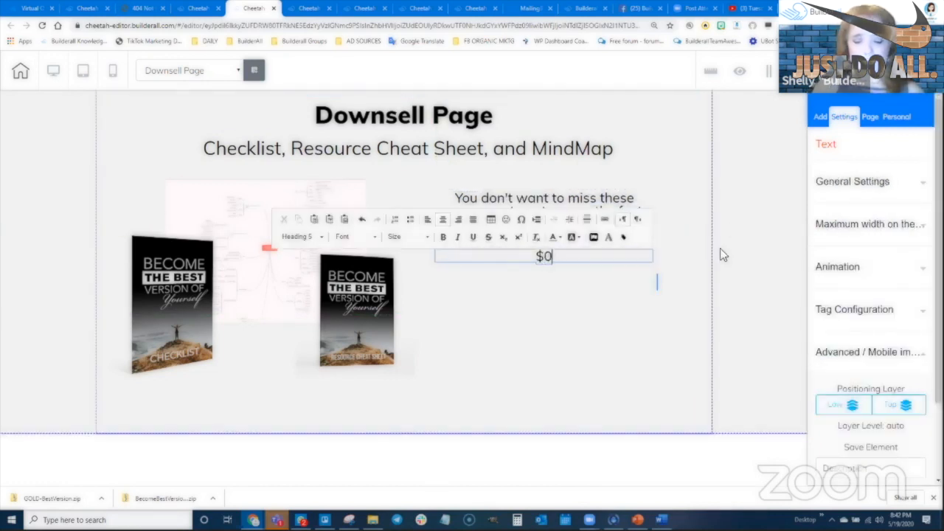
type(".05")
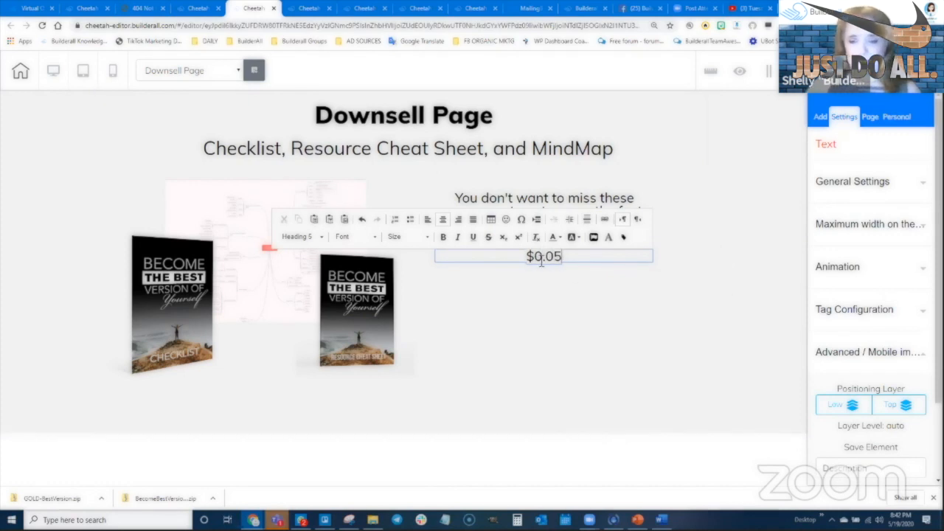
Format the $0.05 price with the Neutral style, a much larger font size and a red text color.
left_click_drag(564, 256, 426, 251)
left_click(396, 237)
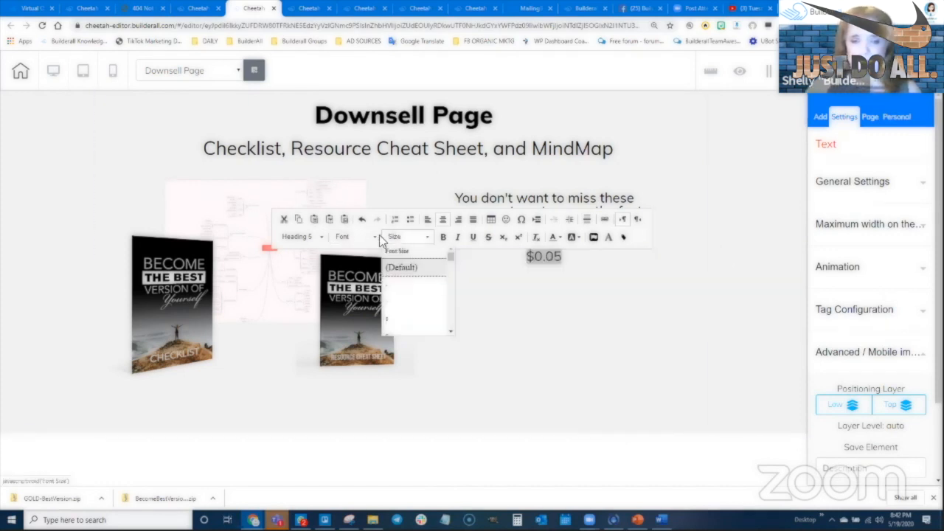
left_click(299, 237)
left_click(305, 327)
left_click(404, 239)
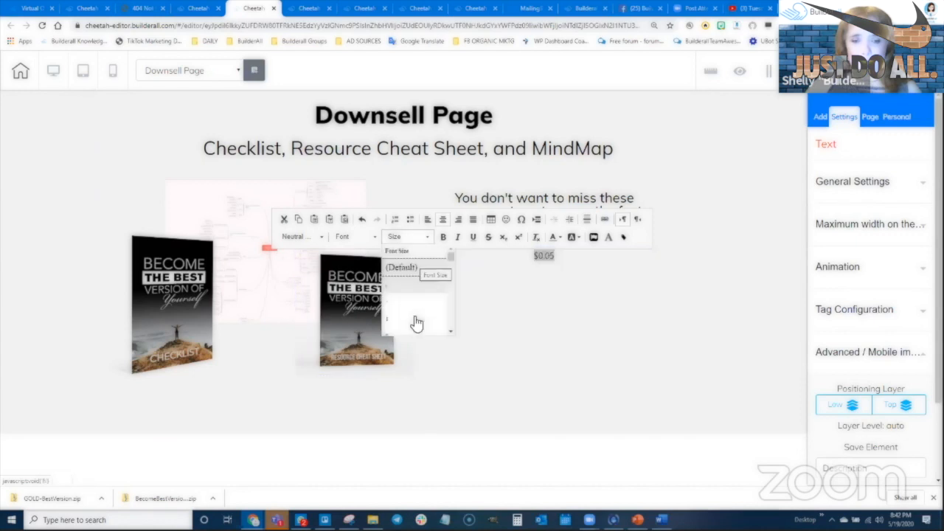
scroll(413, 320, "down", 10)
scroll(415, 319, "down", 2)
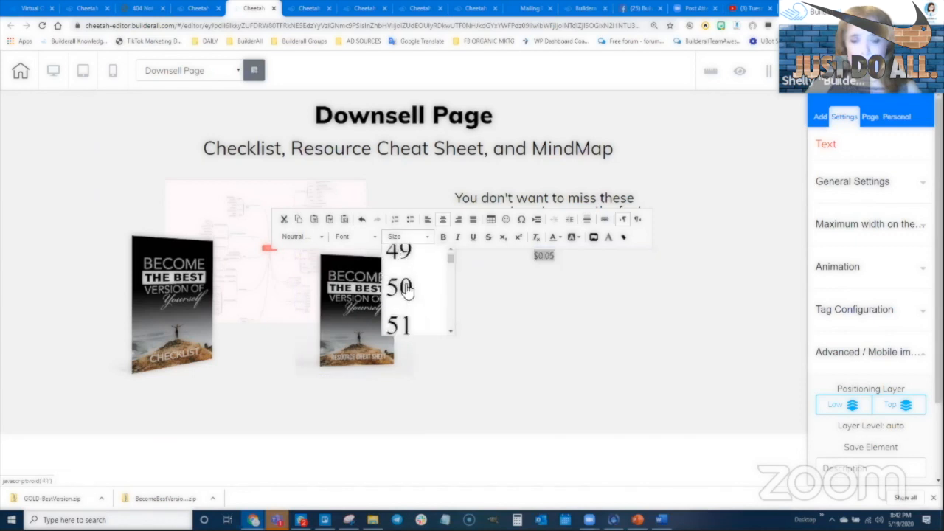
scroll(407, 294, "up", 1)
left_click(407, 292)
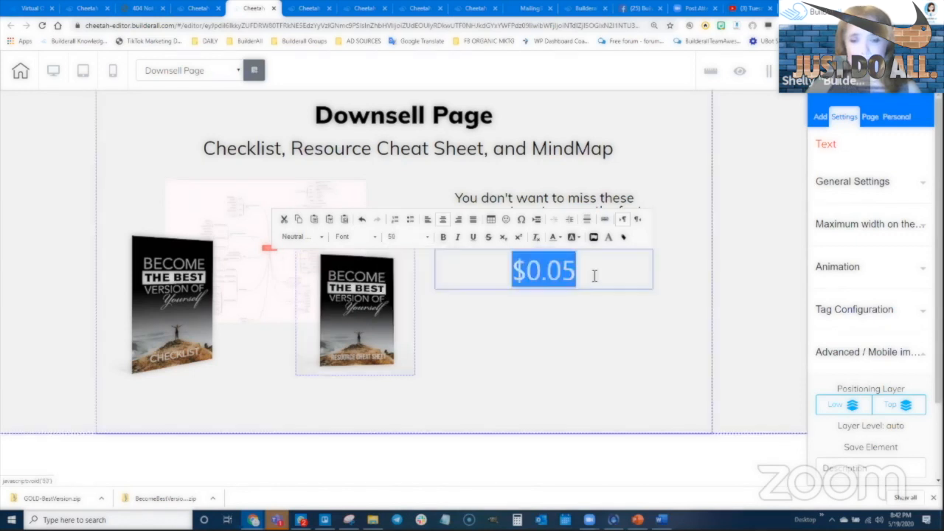
left_click(558, 236)
left_click(573, 309)
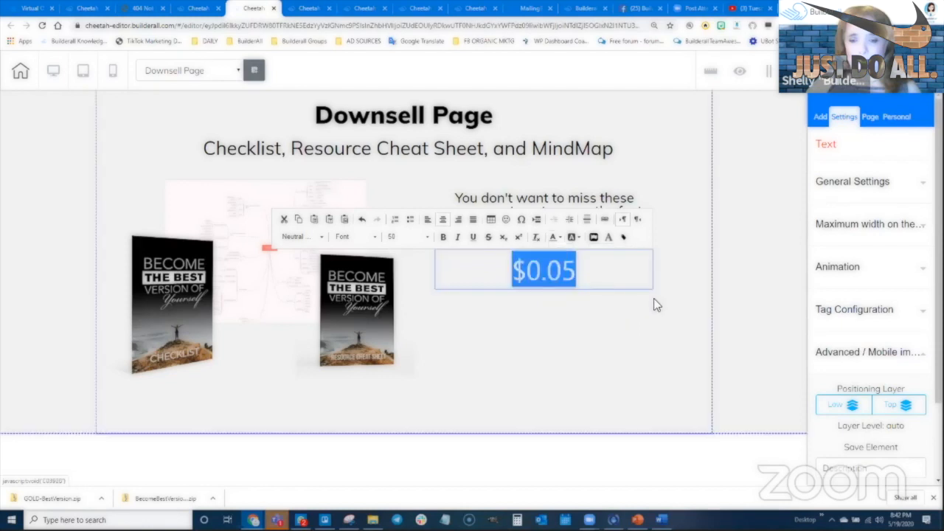
left_click(548, 301)
Add the rectangular green Register Now button and center it beneath the $0.05 price.
left_click(820, 118)
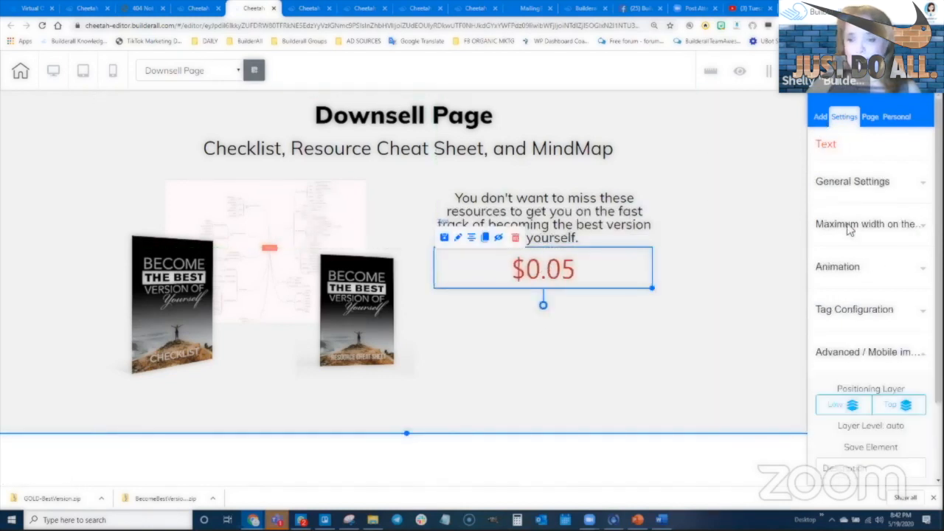
scroll(855, 324, "down", 5)
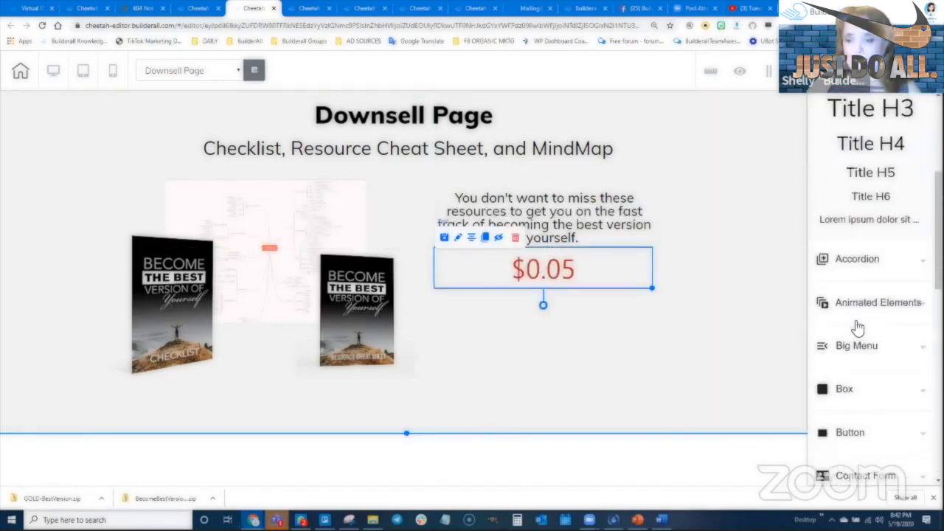
left_click(851, 286)
scroll(847, 237, "down", 3)
scroll(855, 243, "up", 2)
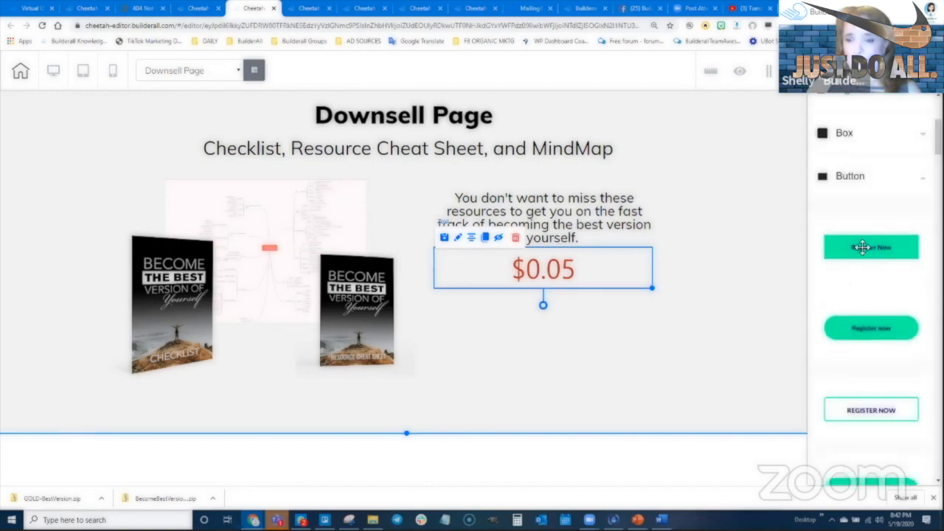
left_click_drag(868, 247, 544, 313)
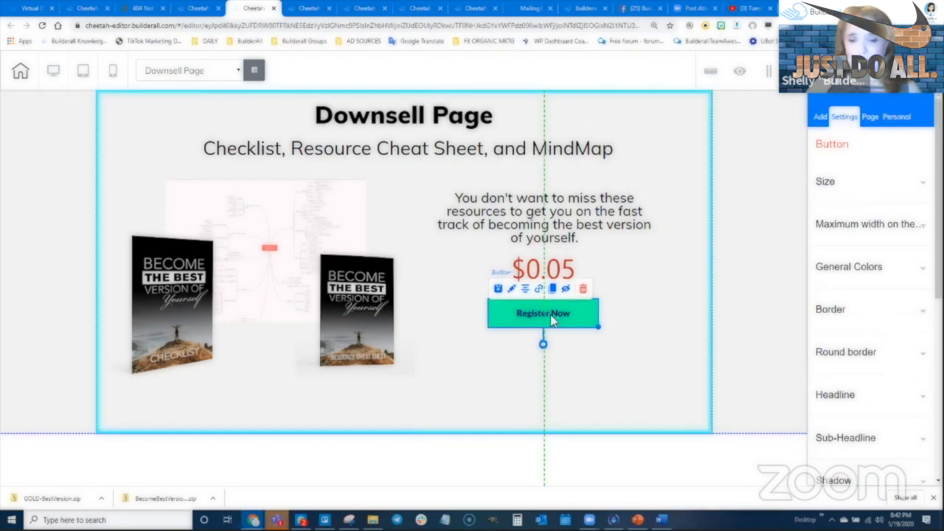
Change the green button's headline to "BUY NOW" and nudge the button slightly closer to the price.
scroll(848, 358, "down", 1)
left_click(859, 363)
left_click_drag(879, 405, 787, 397)
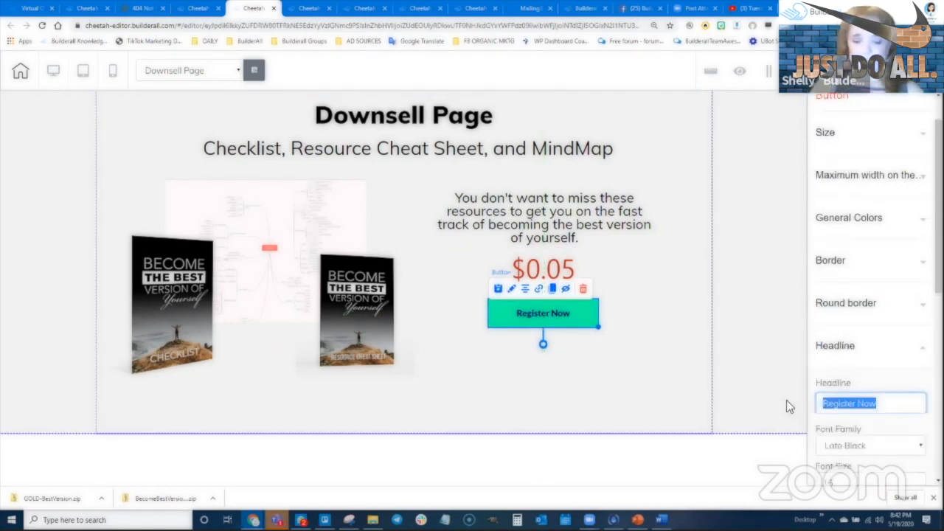
type("BUY NOW")
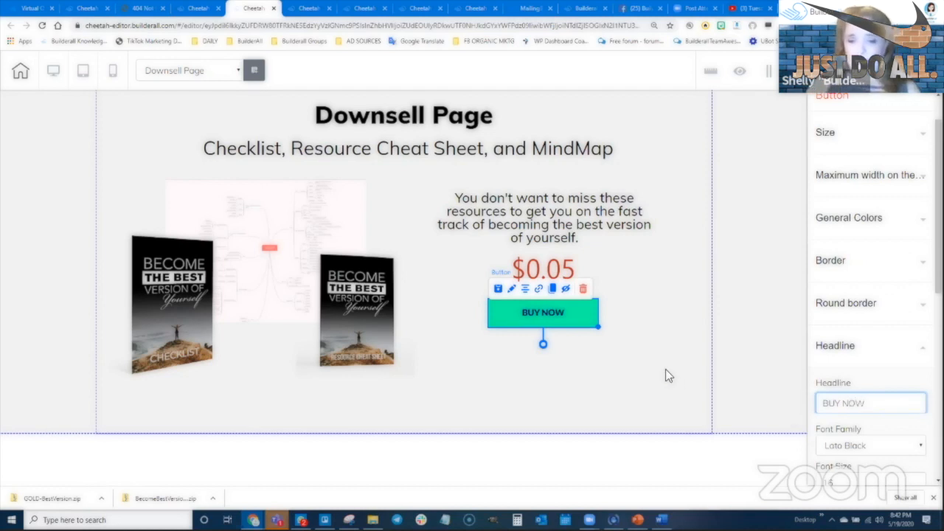
left_click(665, 372)
left_click(544, 312)
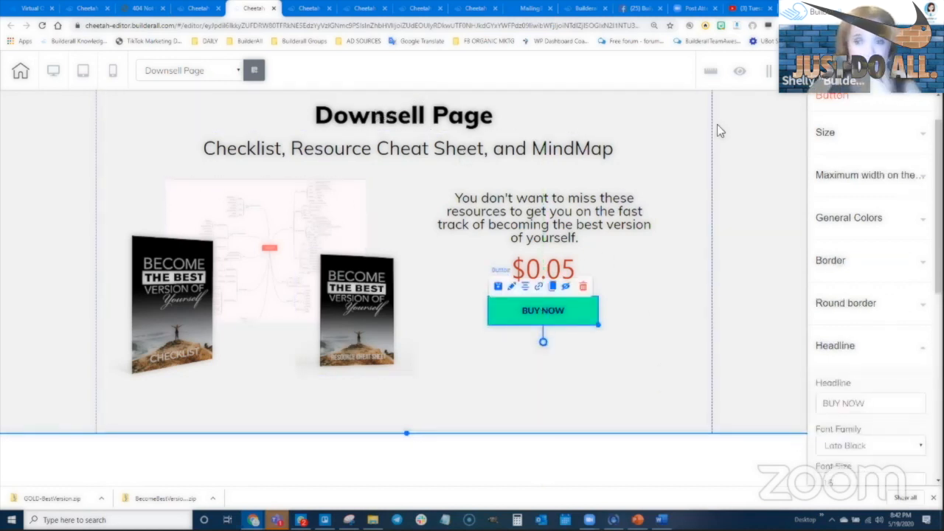
Add a Title H6 text element beneath the BUY NOW button and replace its wording with "NO THANK YOU".
scroll(811, 175, "up", 2)
left_click(820, 116)
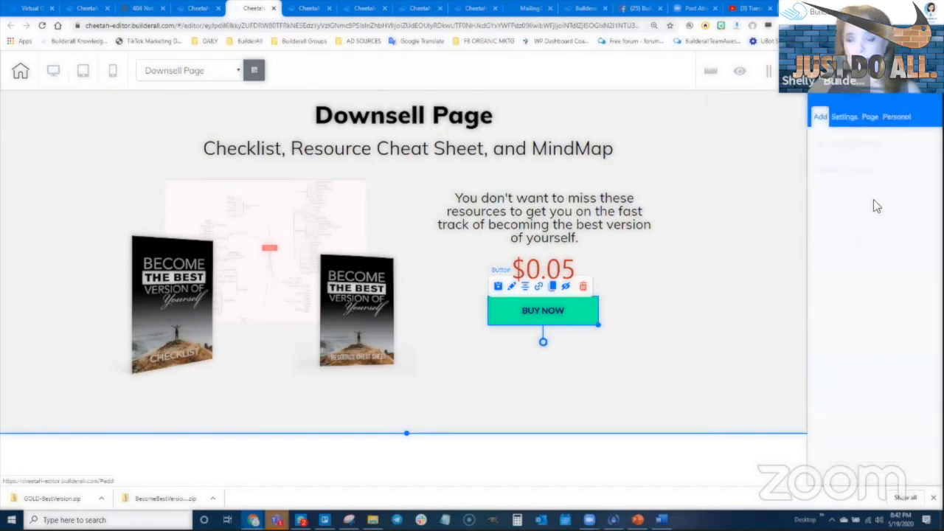
left_click(869, 176)
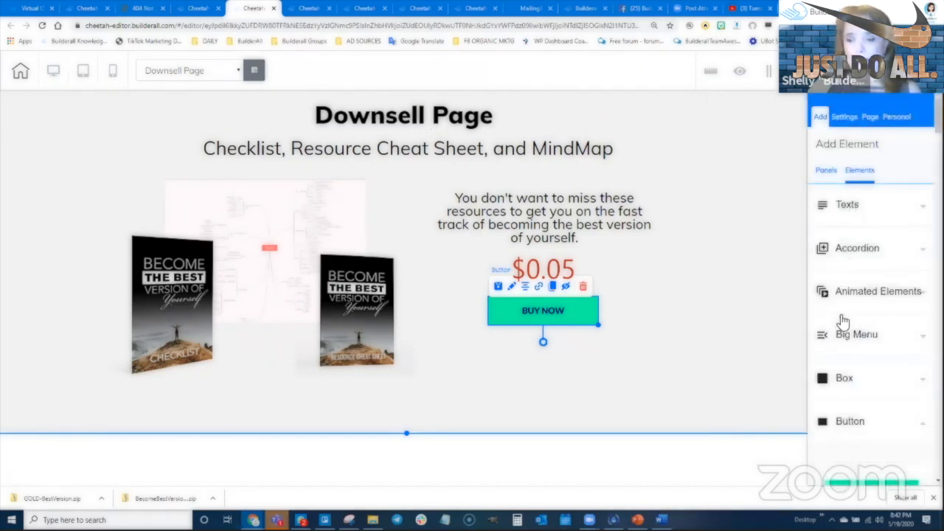
scroll(868, 368, "down", 2)
left_click_drag(870, 344, 547, 343)
double_click(545, 342)
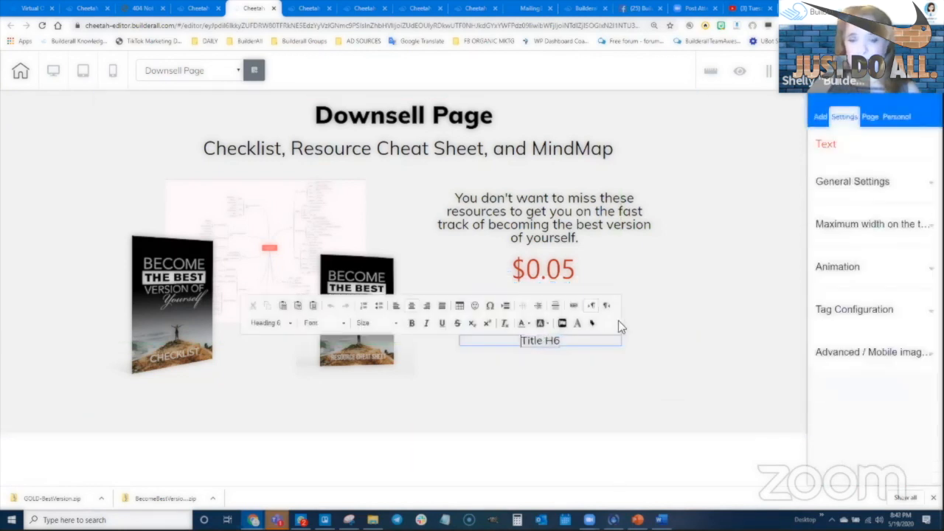
triple_click(617, 345)
type("NO THANK")
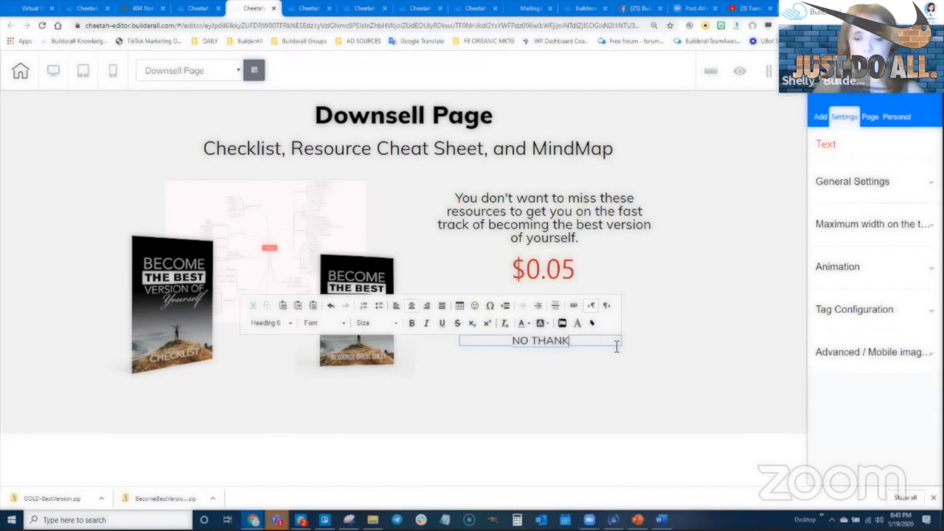
type(" YOU")
Format the NO THANK YOU text with the Neutral Paragraph style and font size 14.
left_click(553, 342)
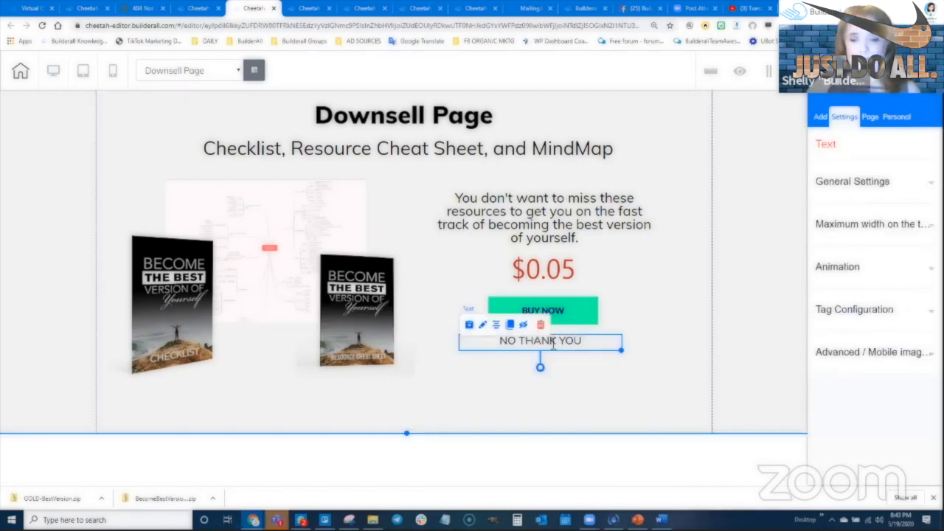
left_click(553, 343)
triple_click(553, 342)
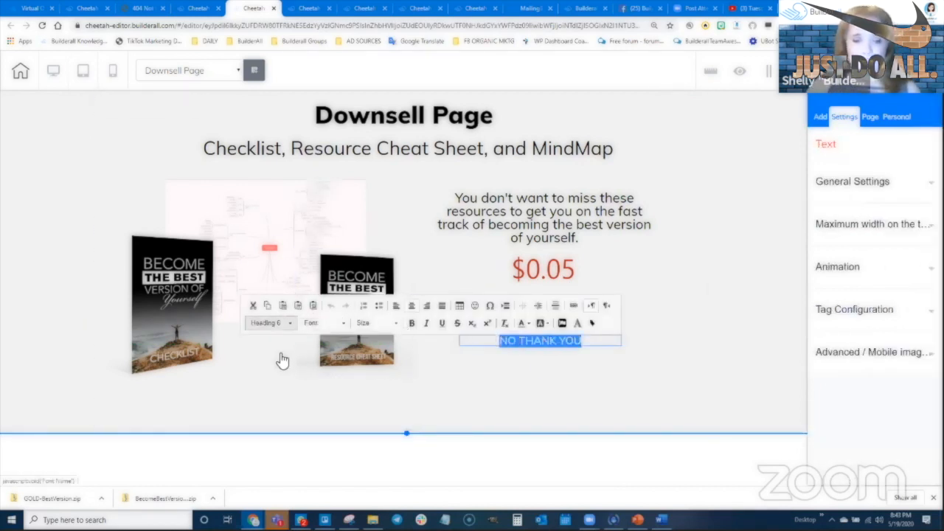
left_click(269, 323)
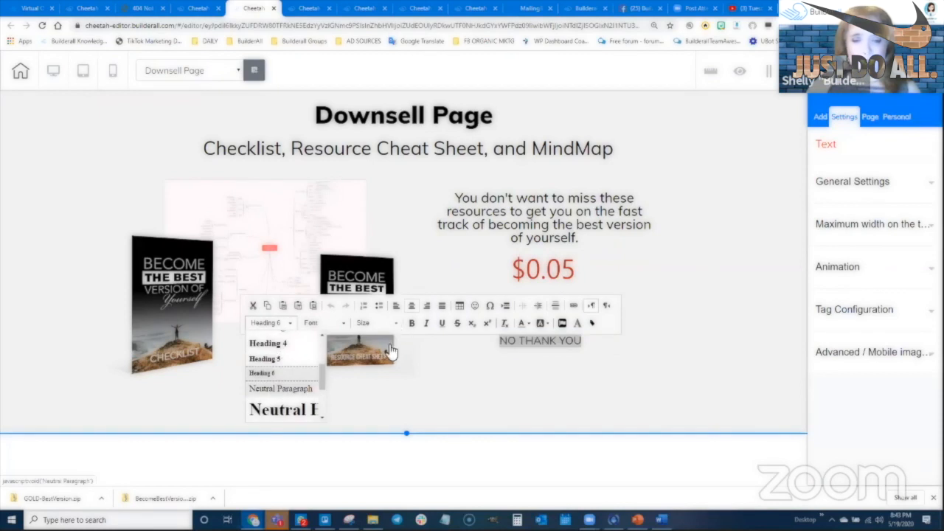
left_click(280, 392)
left_click(376, 322)
left_click(359, 407)
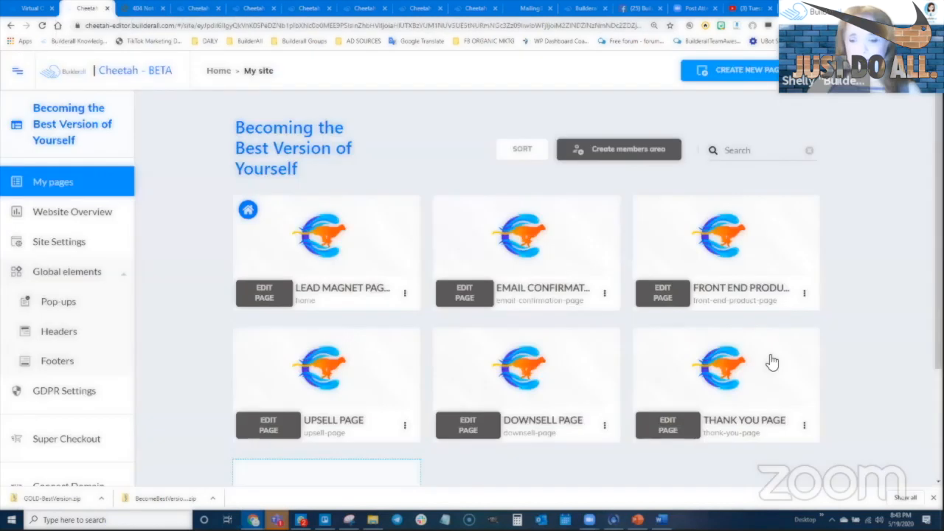
Copy the Thank You Page's live web address and link the NO THANK YOU text to it.
left_click(805, 426)
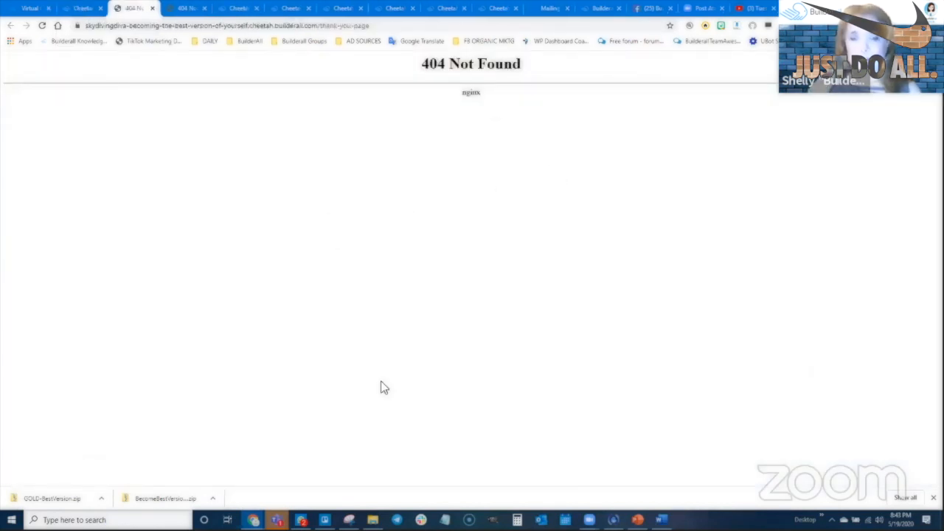
key("ctrl+l")
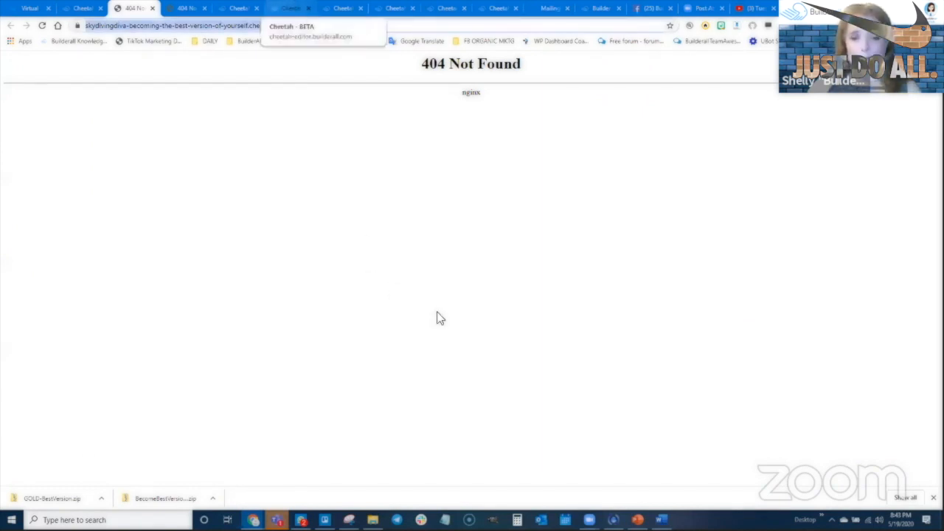
left_click(291, 8)
key("ctrl+v")
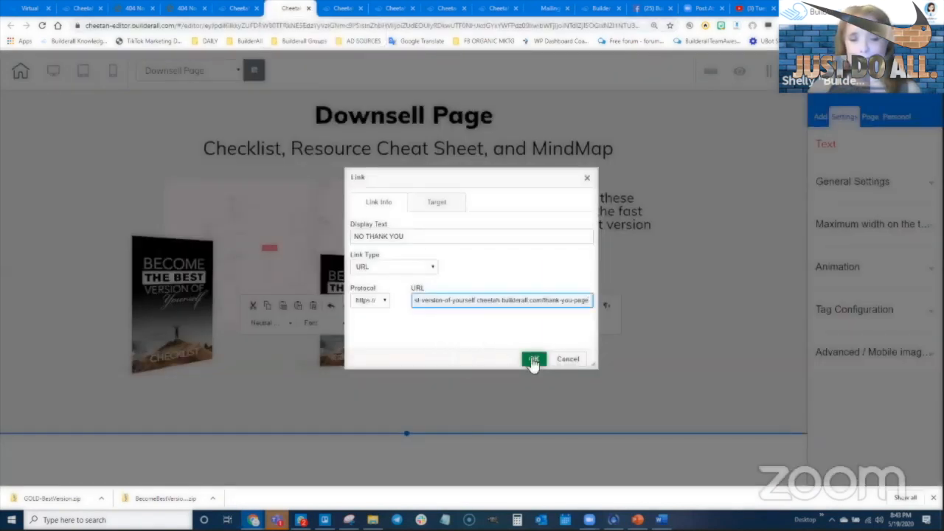
key("Return")
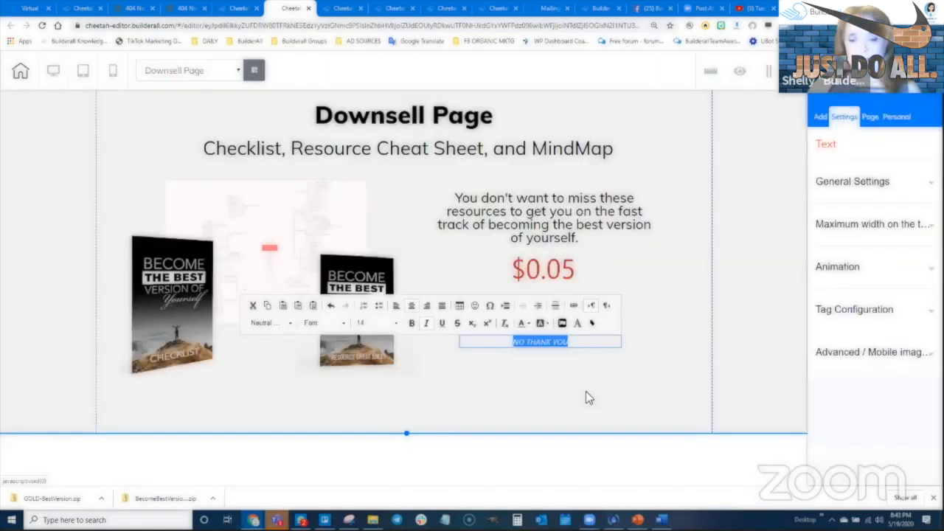
Space out the $0.05 price, BUY NOW button and NO THANK YOU link vertically, and save and publish the Downsell Page.
left_click(548, 344)
left_click_drag(556, 349, 556, 306)
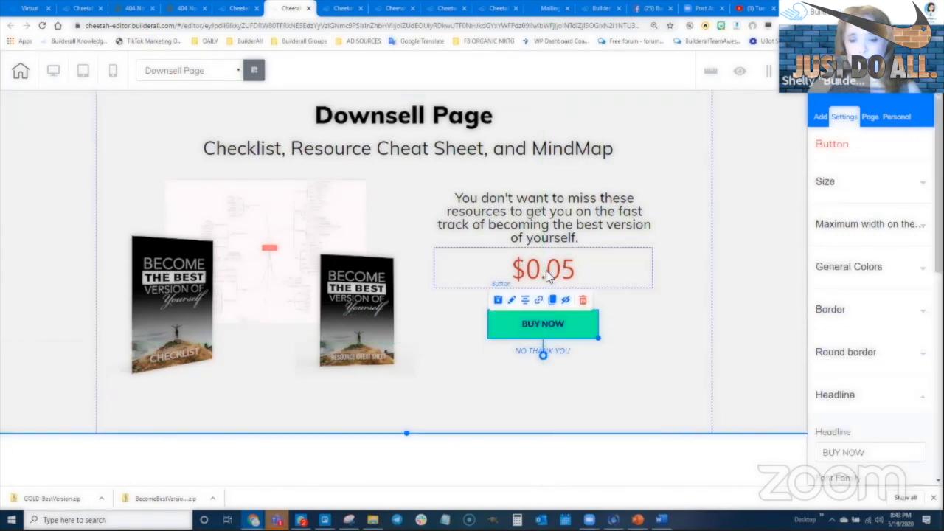
left_click_drag(551, 273, 551, 286)
left_click(618, 372)
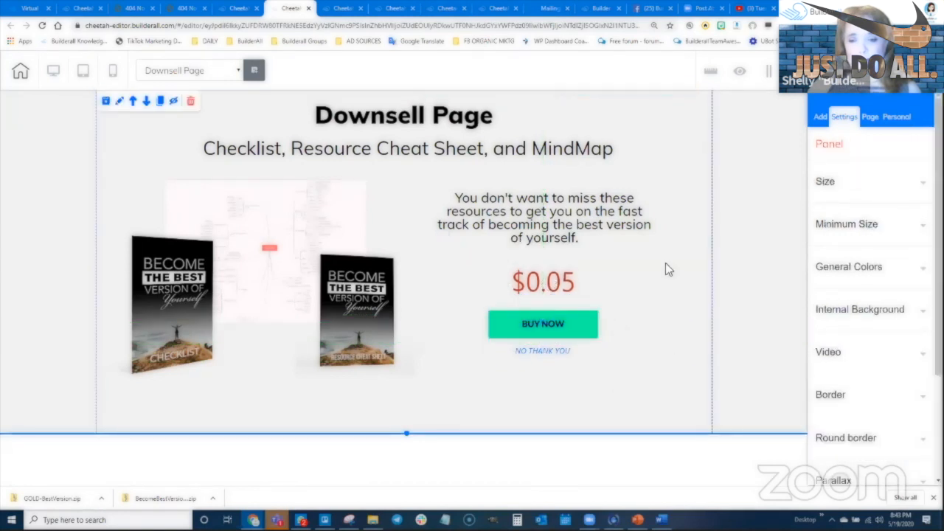
left_click(542, 351)
left_click(676, 391)
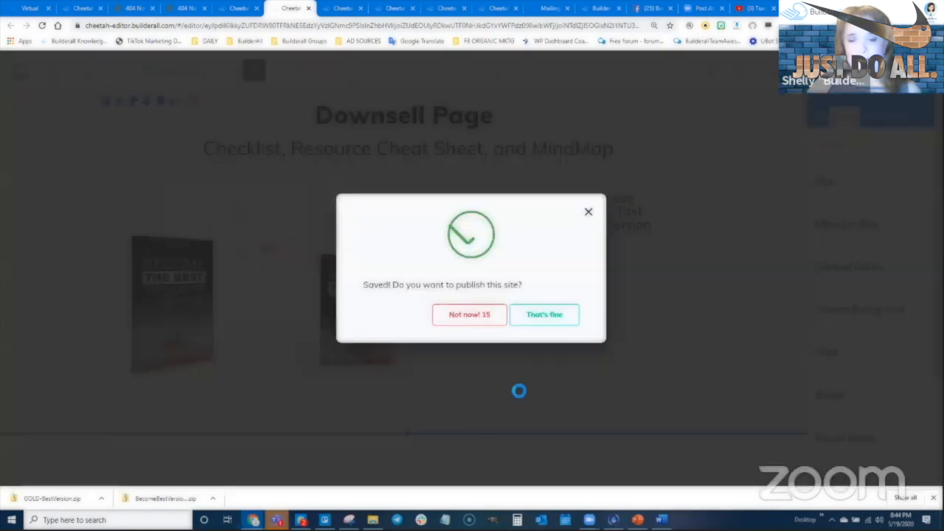
left_click(545, 314)
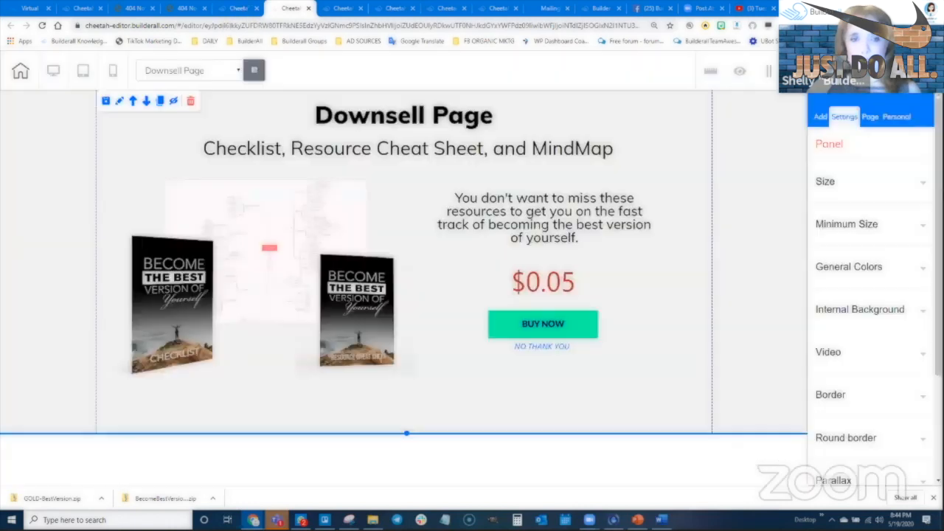
Switch to the Thank You Page editor and add a Title H4 text element beneath the page heading.
key("ctrl+shift+Tab")
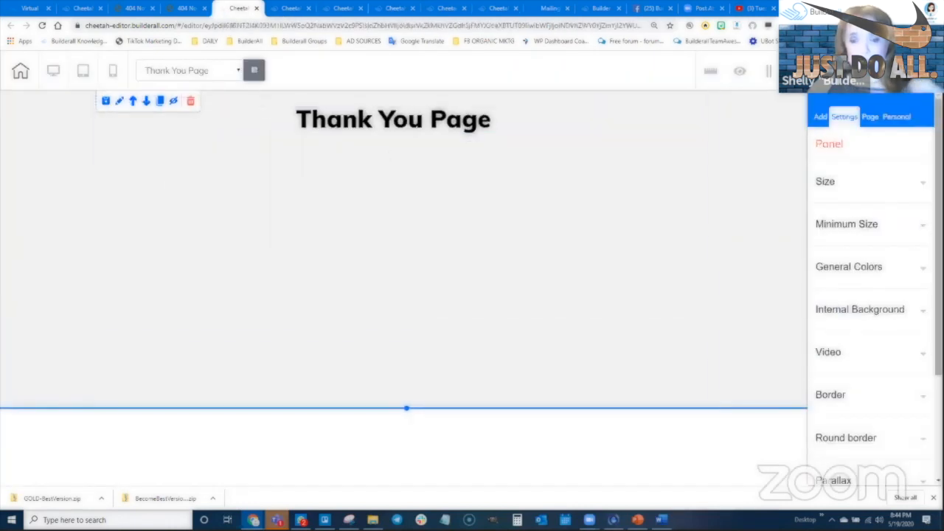
left_click(821, 118)
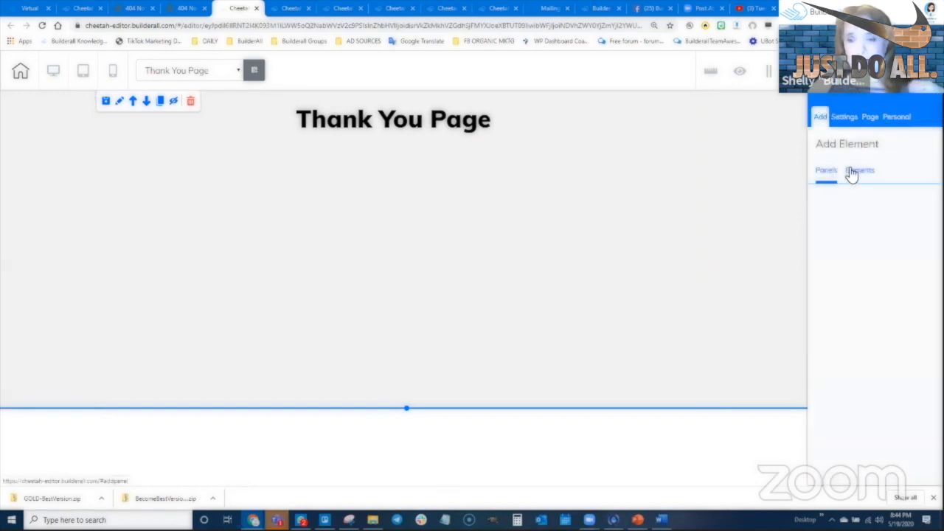
left_click(857, 171)
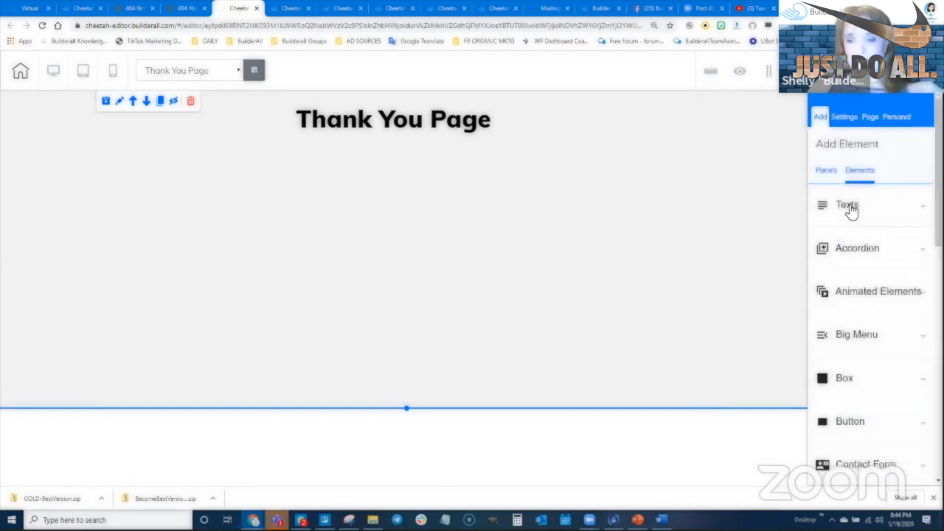
left_click(848, 210)
left_click_drag(873, 389, 381, 165)
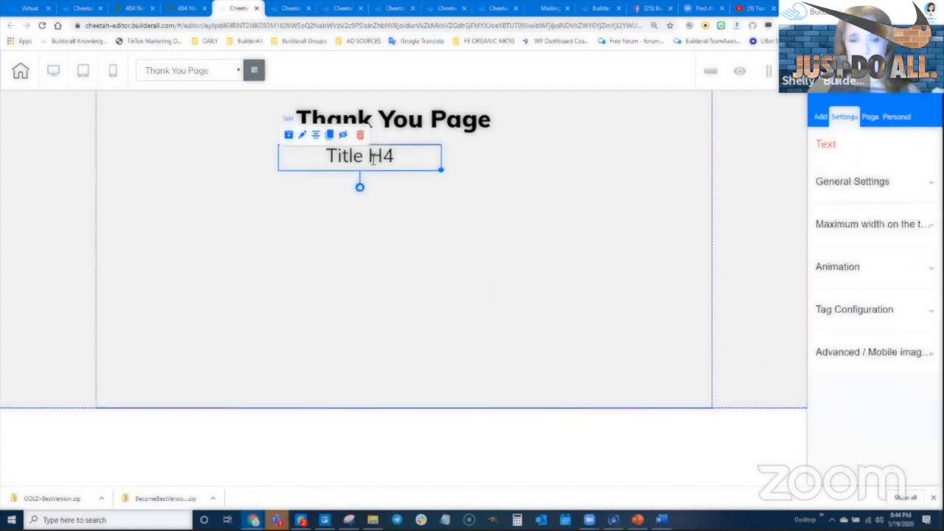
Replace the new H4 placeholder text with "Thank you for your purchase.".
double_click(371, 165)
key("ctrl+a")
type("Thank yo")
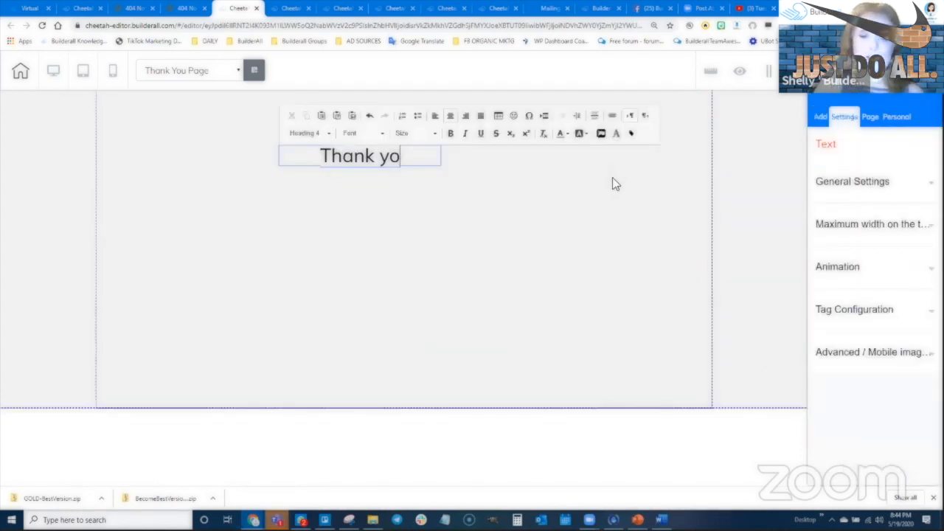
type("u for your purchase")
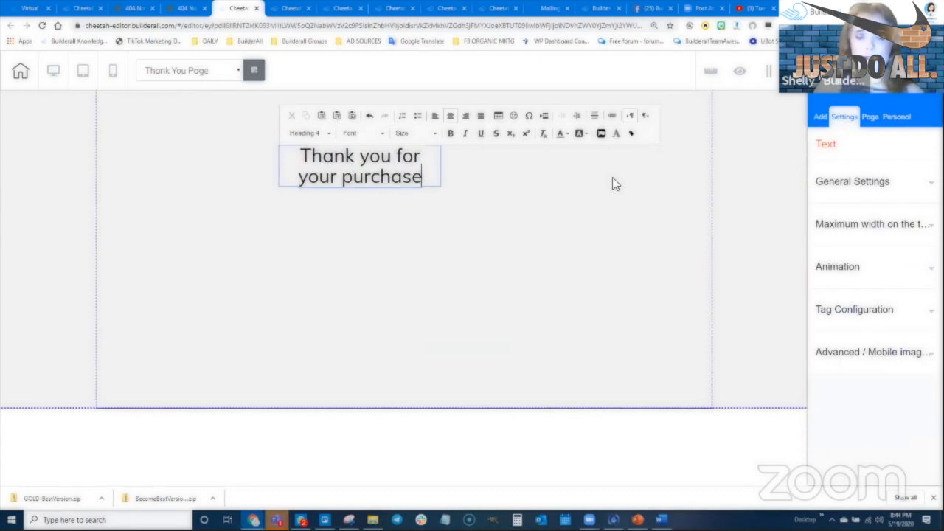
type(" with")
key("BackSpace")
key("BackSpace")
key("BackSpace")
key("BackSpace")
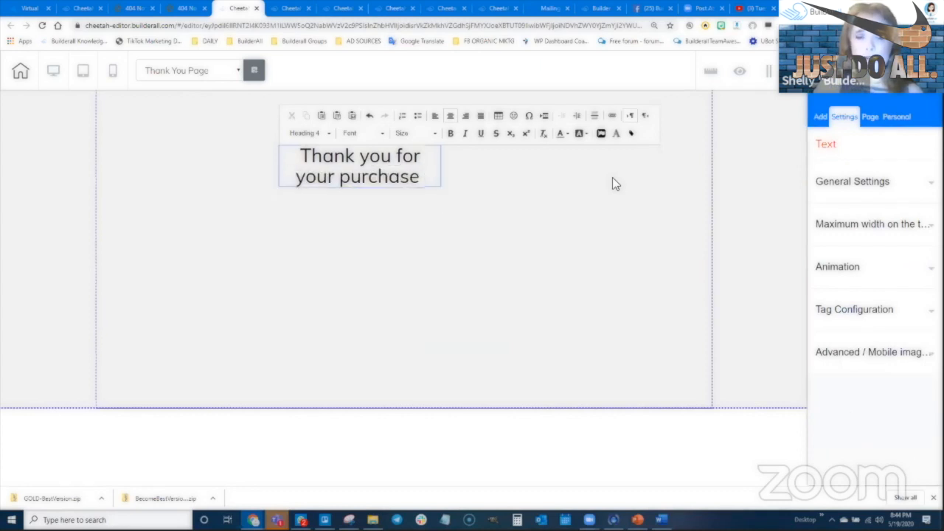
key("BackSpace")
type(". ")
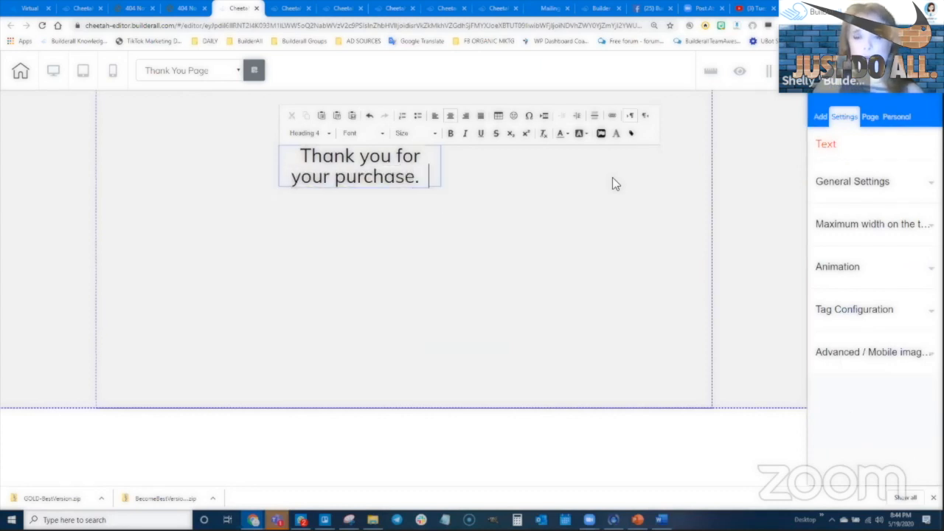
Continue the thank-you text with "We are so excited you will be working towards becoming the best version of yourself.".
type("We are so excited")
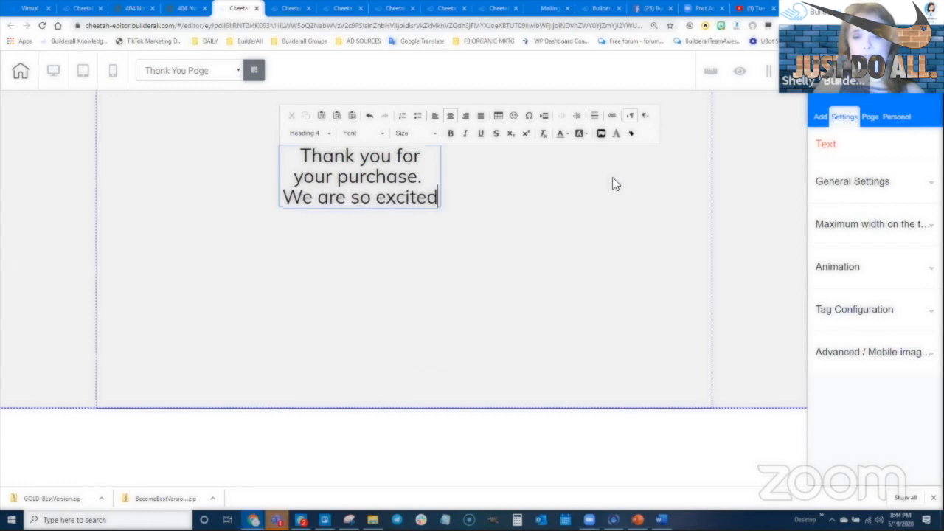
type(" you will be work")
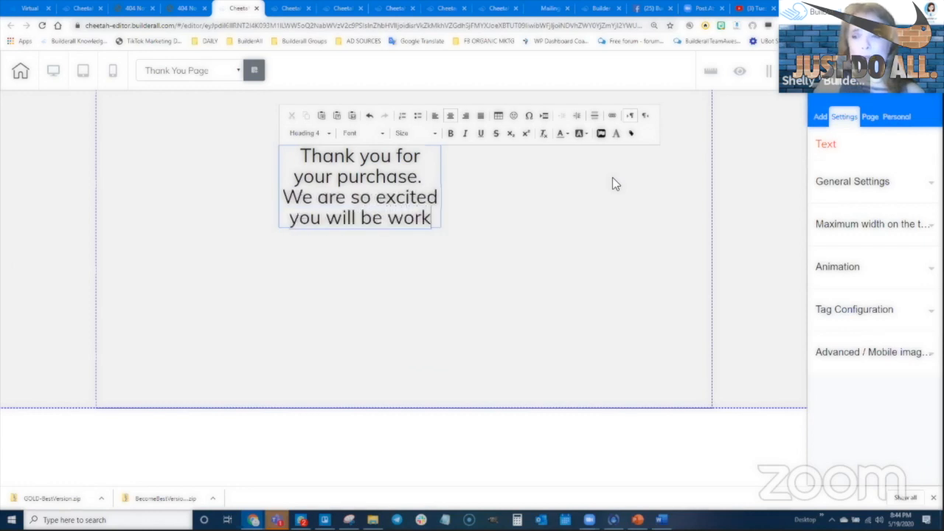
type("ing towards becoming ")
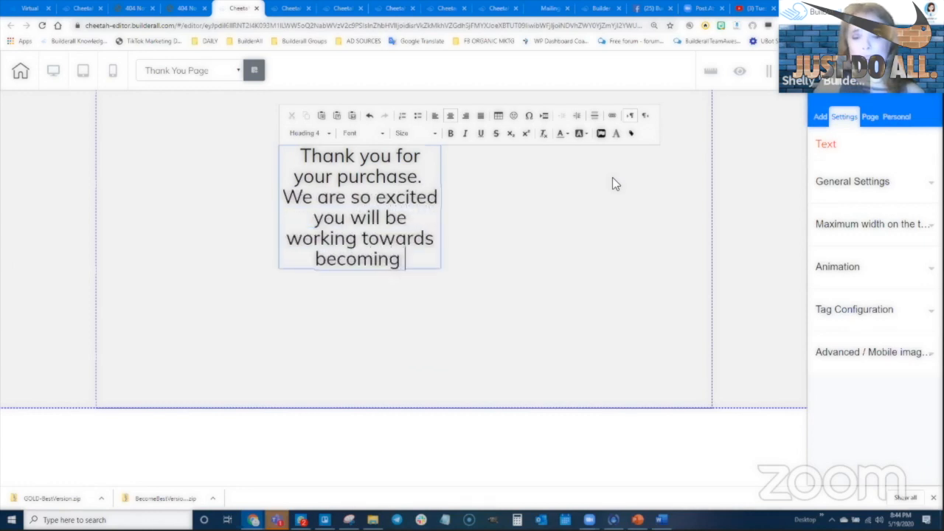
type("the best version of yourself.")
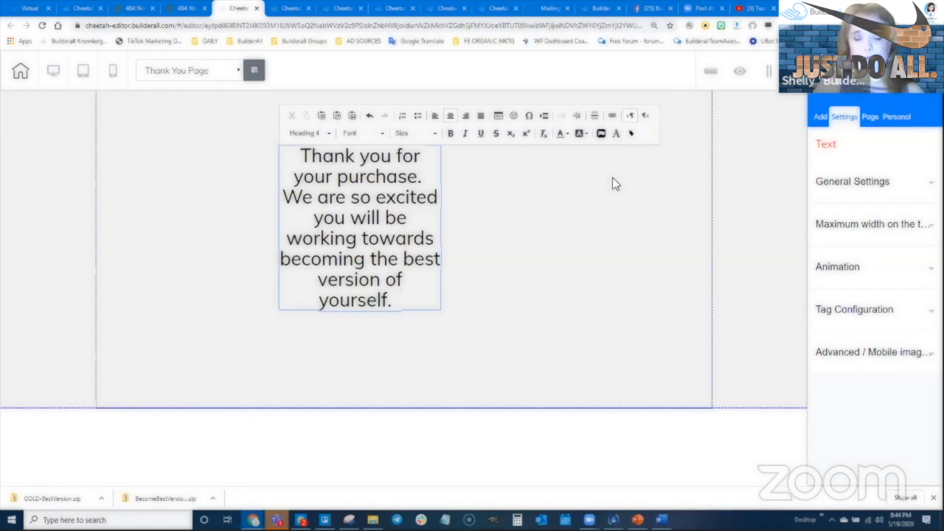
Continue the thank-you text with "Your product access will be arriving in your email within the next 5 to 10 minutes.".
type("Your pro")
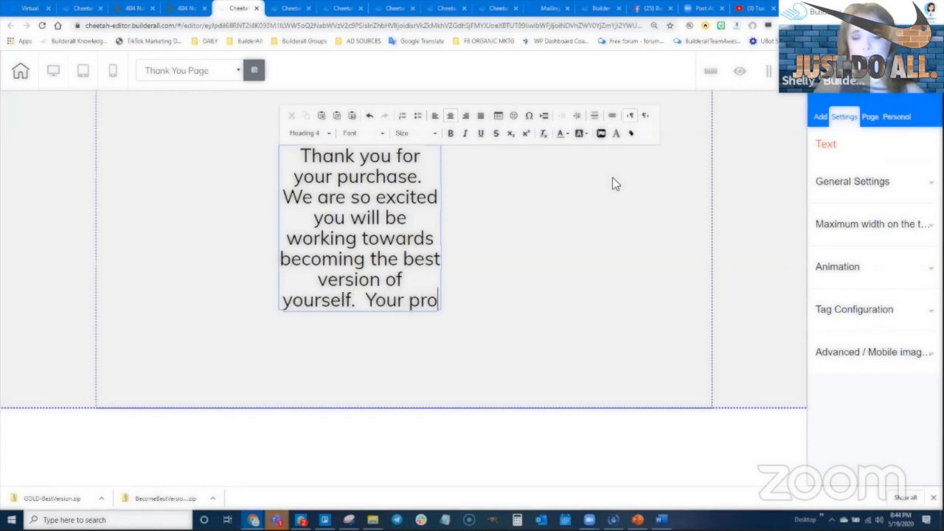
type("duct access will ")
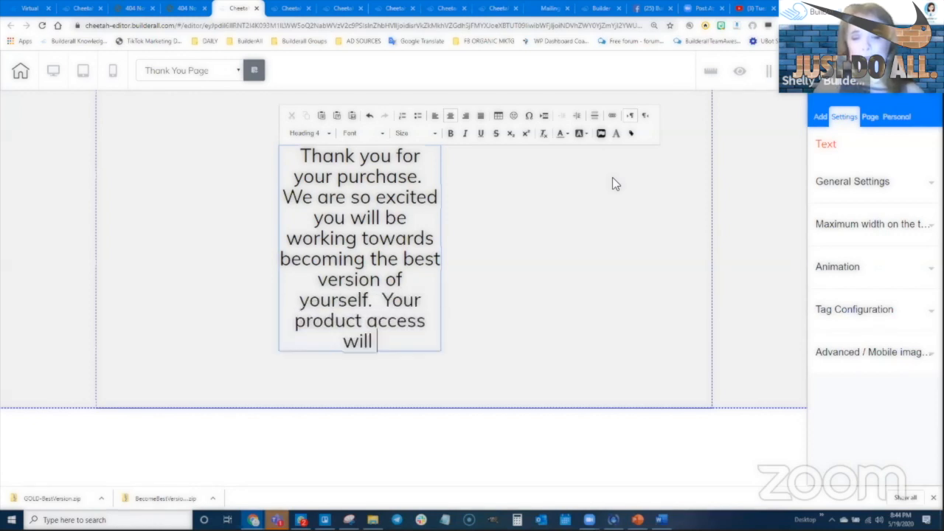
type("be arriving in your email wt")
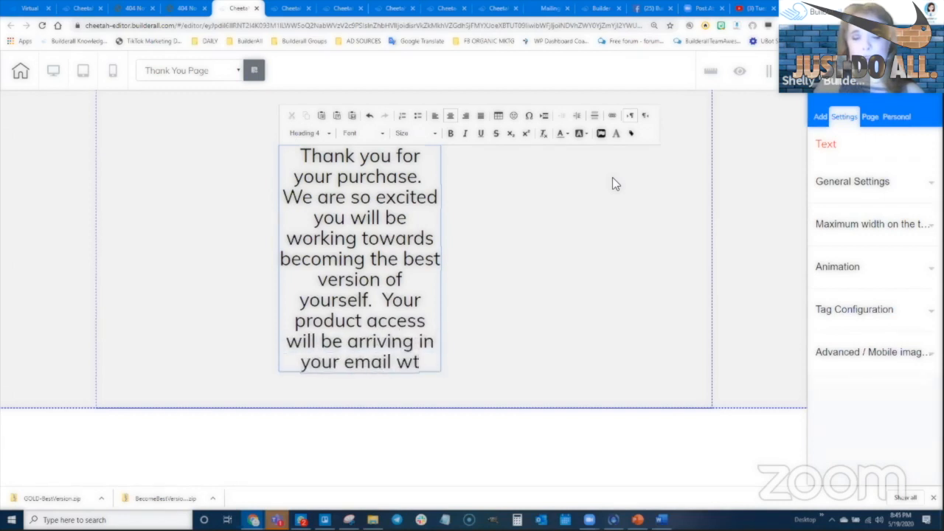
key("BackSpace")
type("ithin the next ")
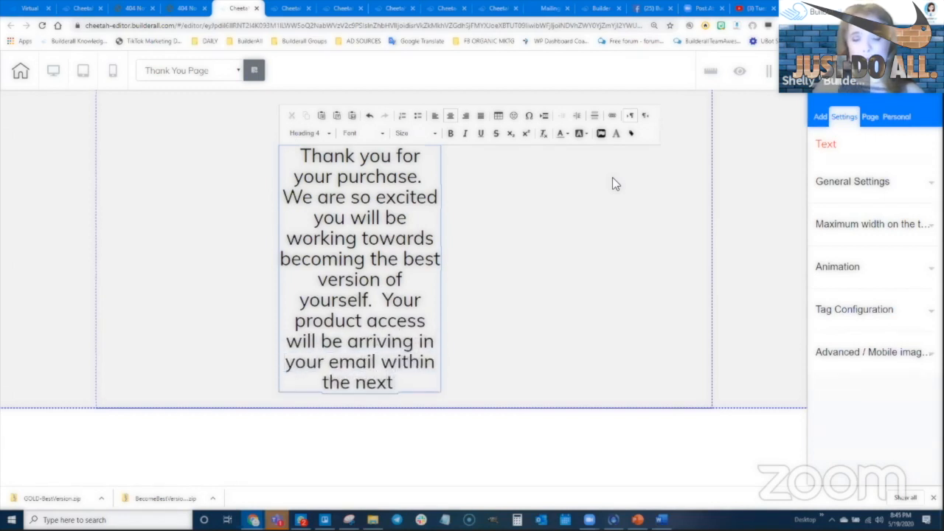
type("5 to 10 minutes.")
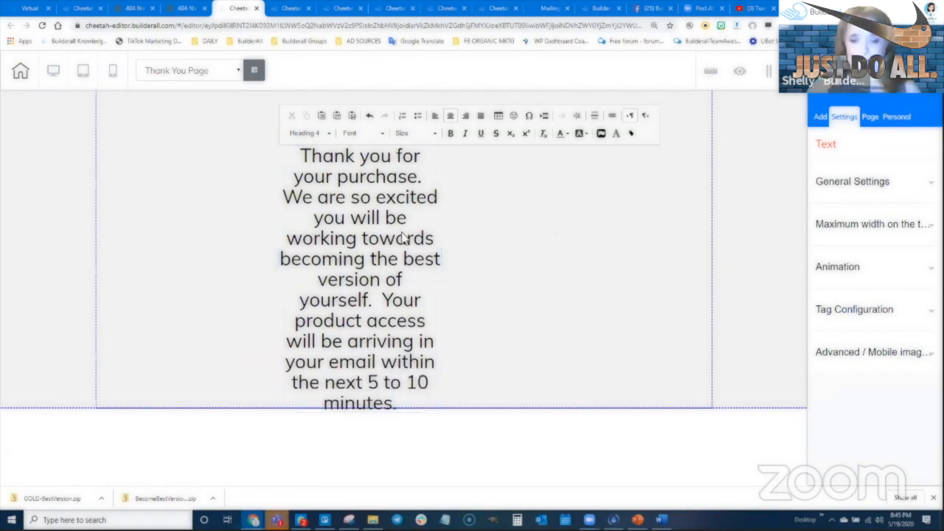
Widen the thank-you text box beneath the heading and separate the product access sentence into its own paragraph with a blank line above.
left_click(435, 415)
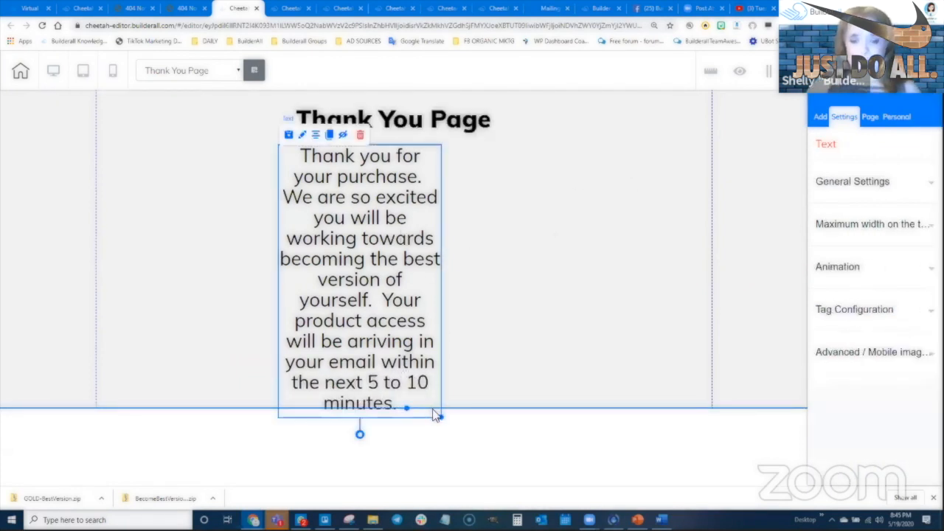
left_click_drag(441, 417, 688, 290)
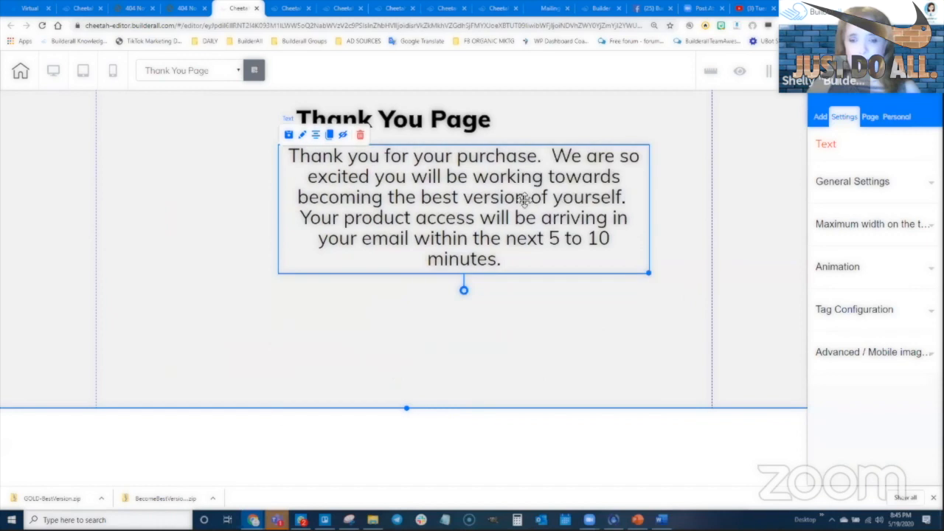
double_click(500, 207)
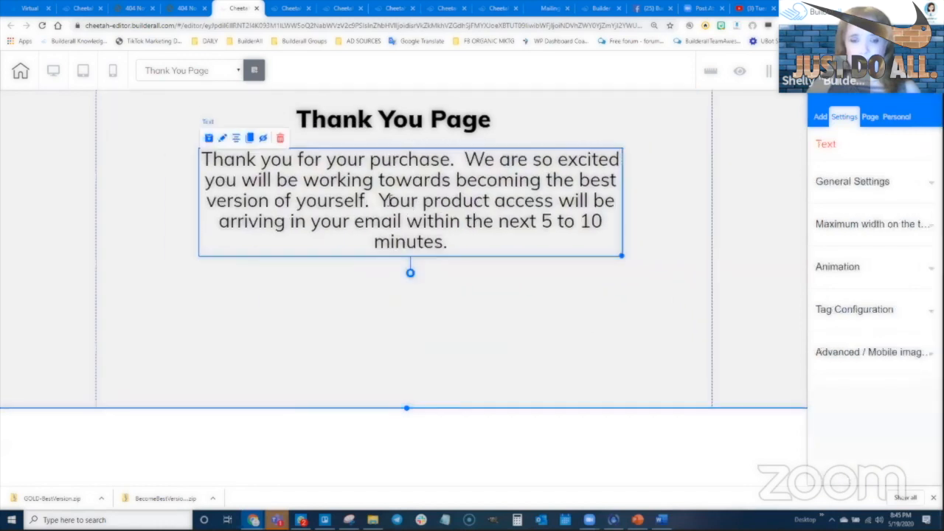
key("Return")
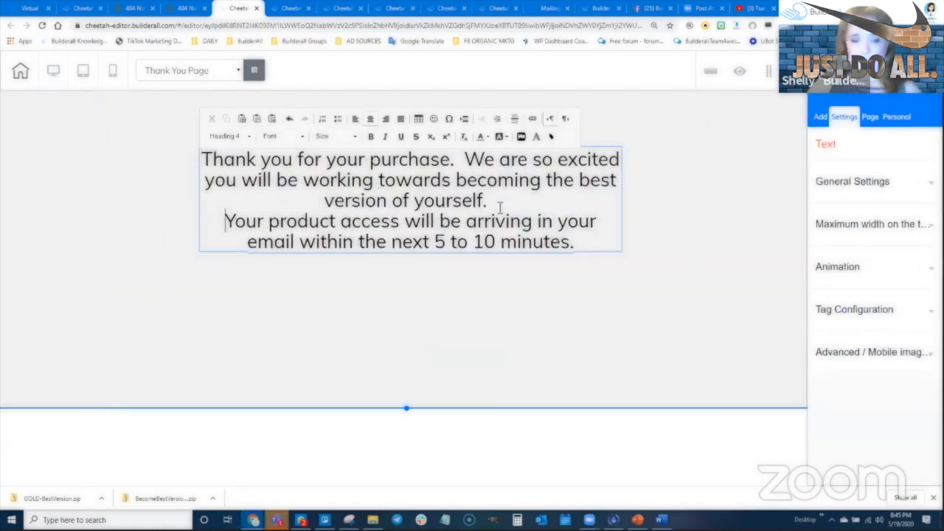
key("Return")
left_click(473, 222)
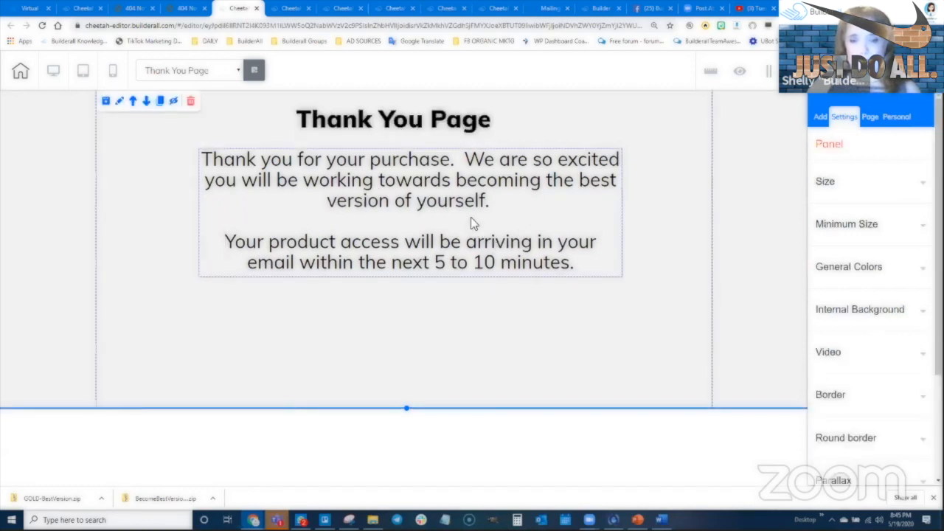
Nudge the thank-you text slightly beneath the heading, publish the Thank You Page and dismiss the publishing confirmation.
left_click_drag(473, 223, 472, 225)
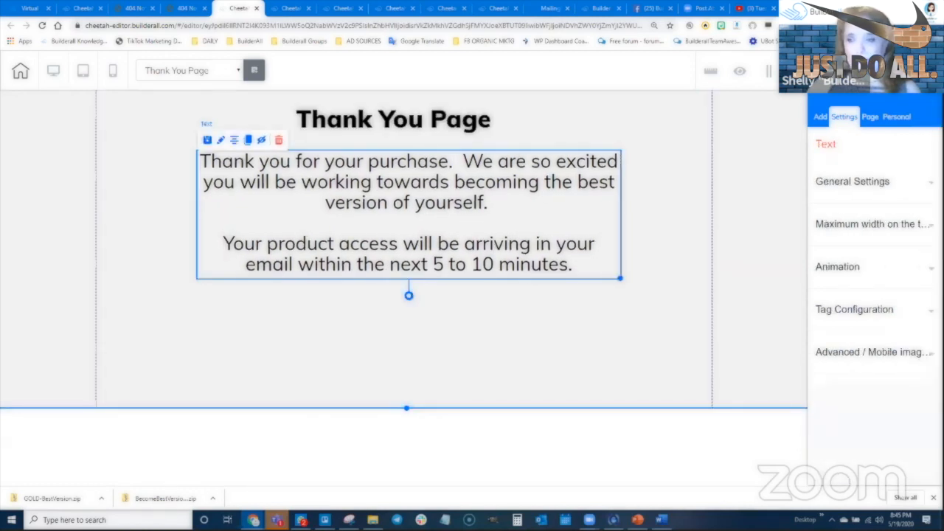
left_click(751, 104)
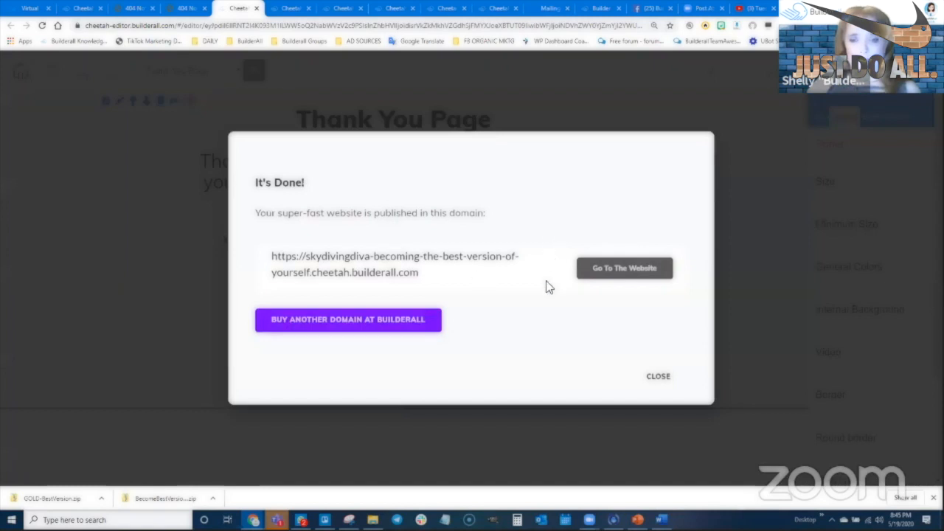
left_click(561, 120)
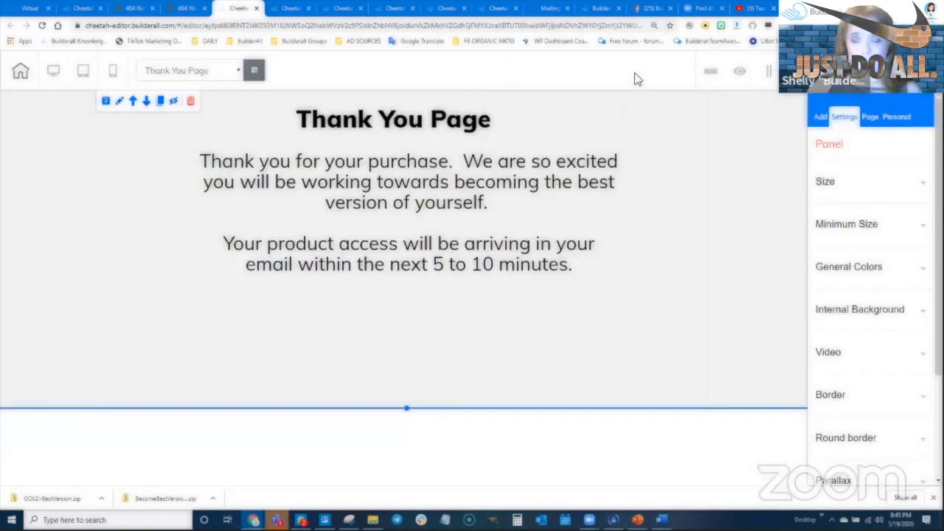